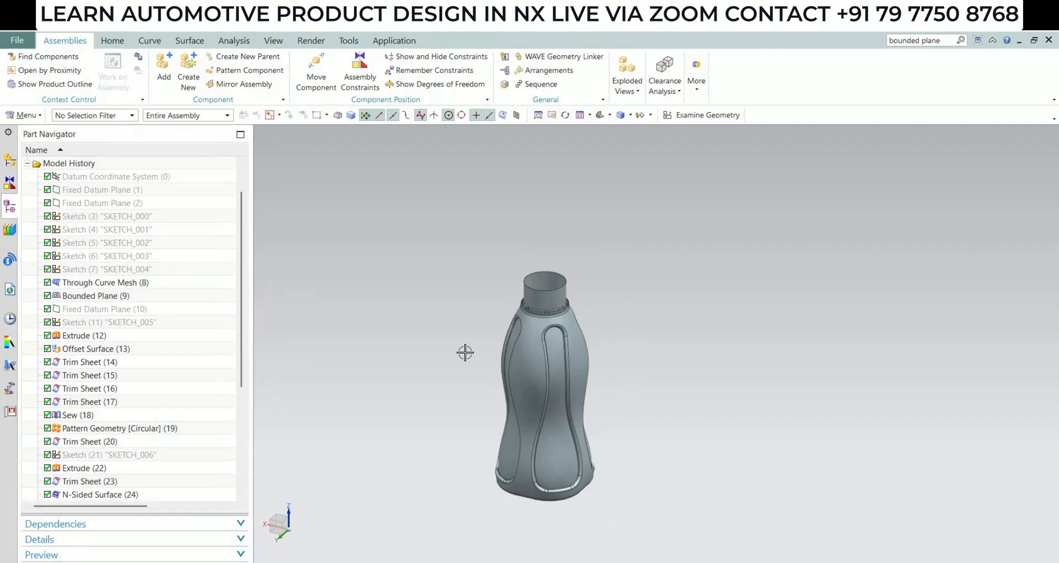
Close the open bottle part and create a new part from the millimetre Model template
click(1047, 41)
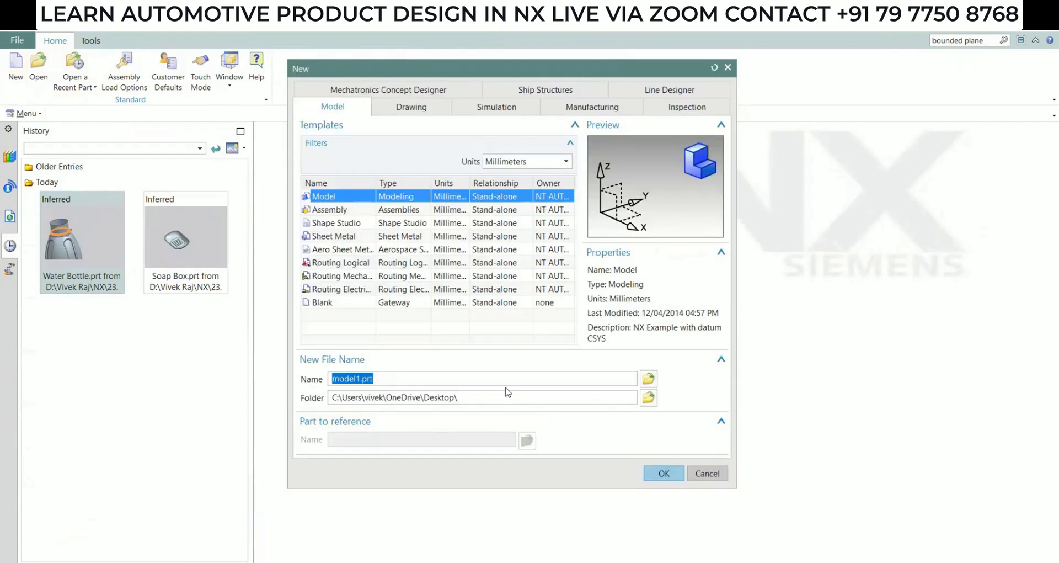
click(662, 473)
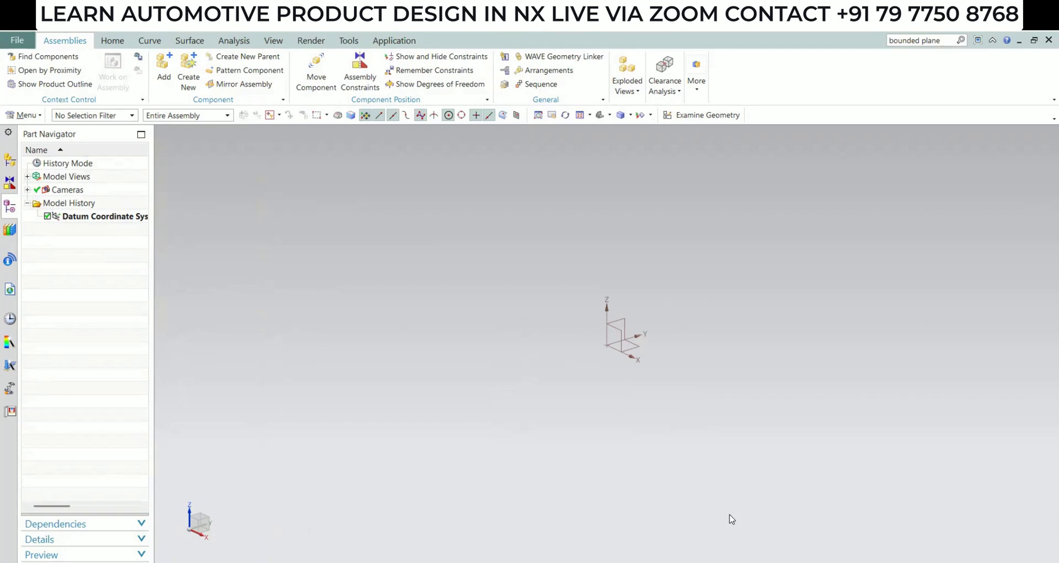
Create a non-associative datum plane at a distance of 120 mm above the XY plane
shift+middle_drag(576, 330, 509, 374)
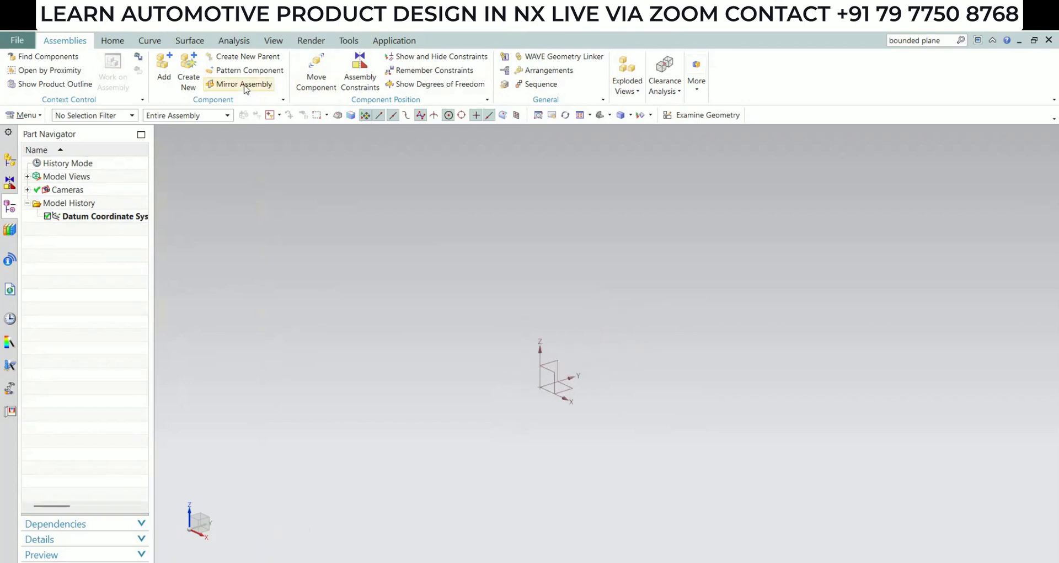
click(112, 43)
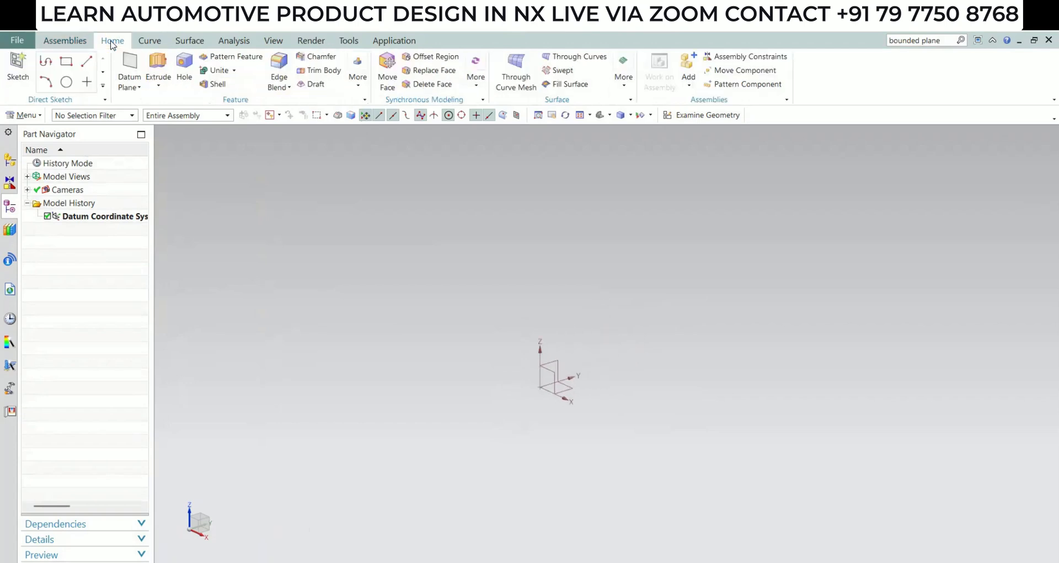
click(133, 68)
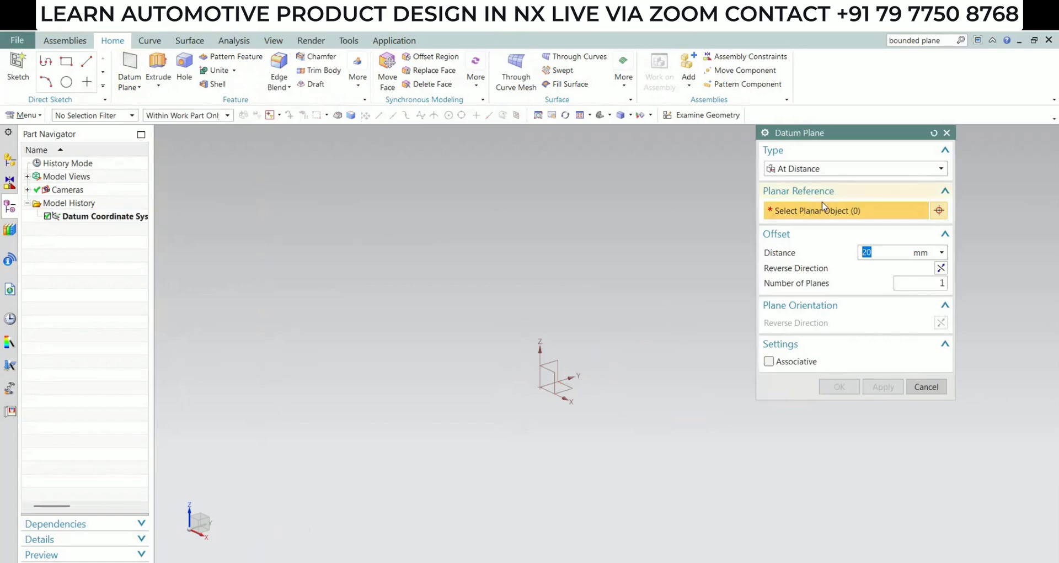
click(571, 389)
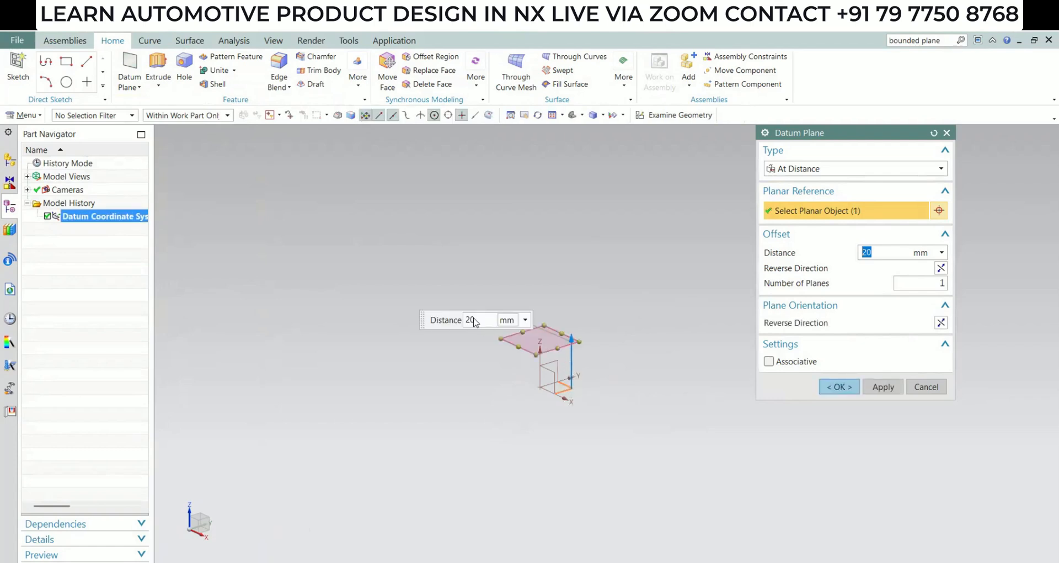
text(120)
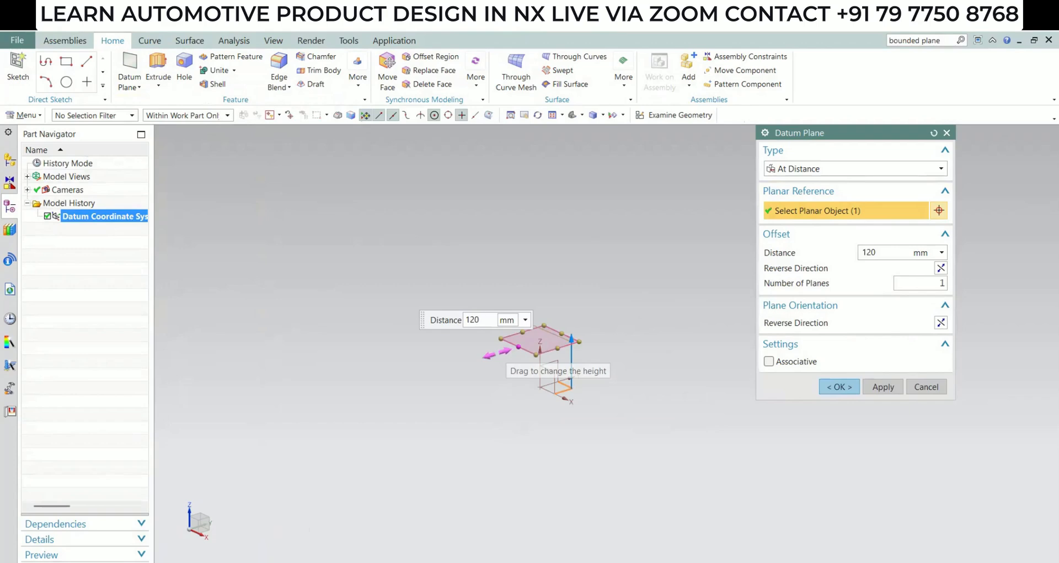
key(Return)
scroll(572, 335, down, 3)
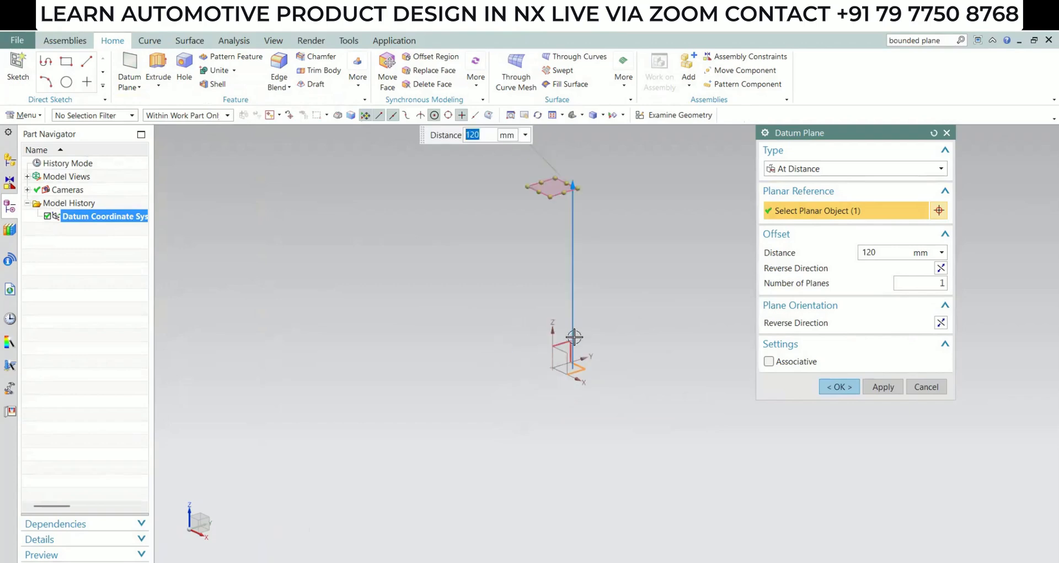
click(883, 386)
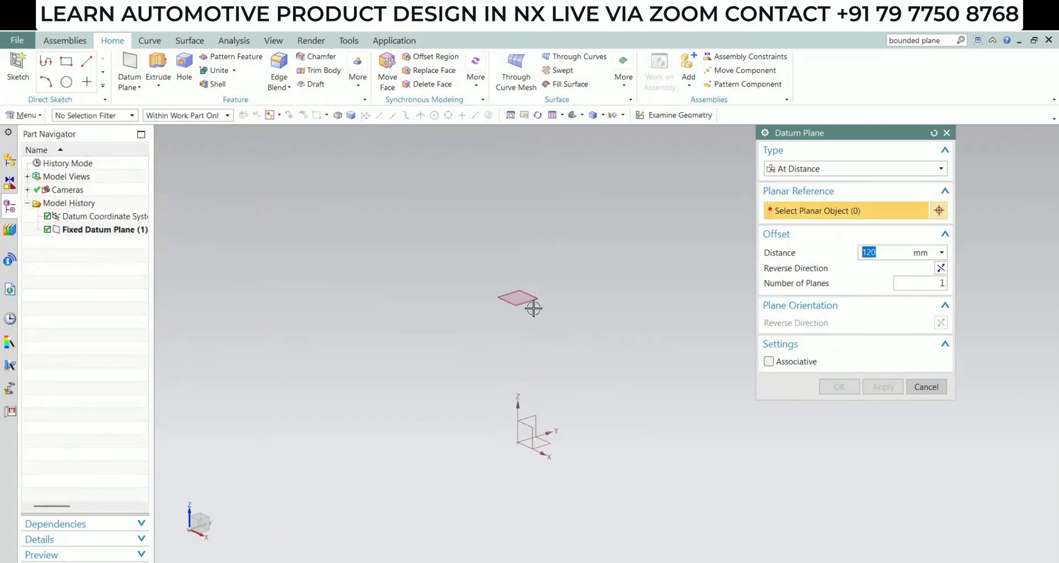
Create a second datum plane at a distance of 180 mm above the XY plane
click(547, 451)
text(180)
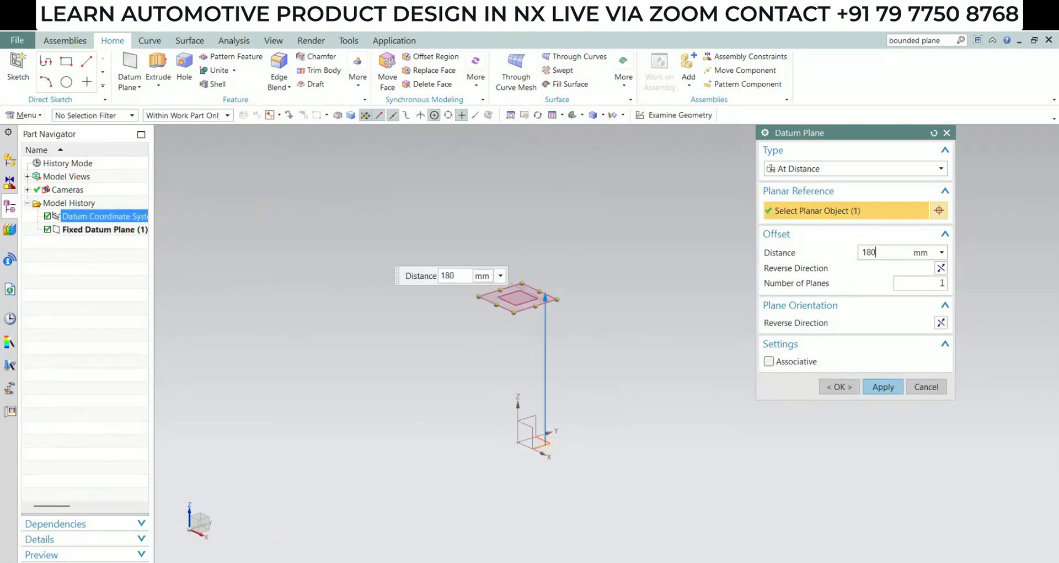
key(Return)
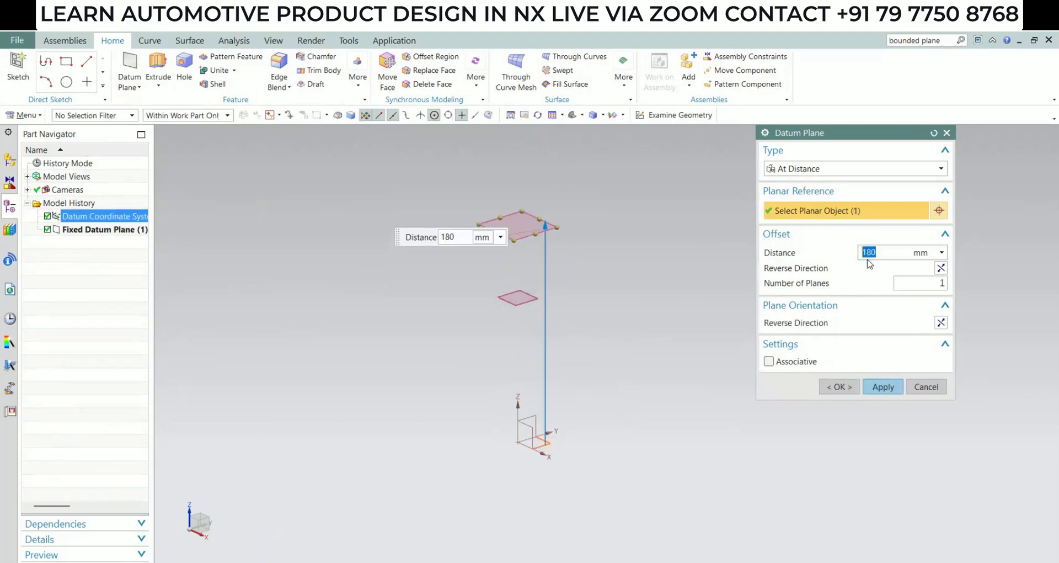
click(852, 391)
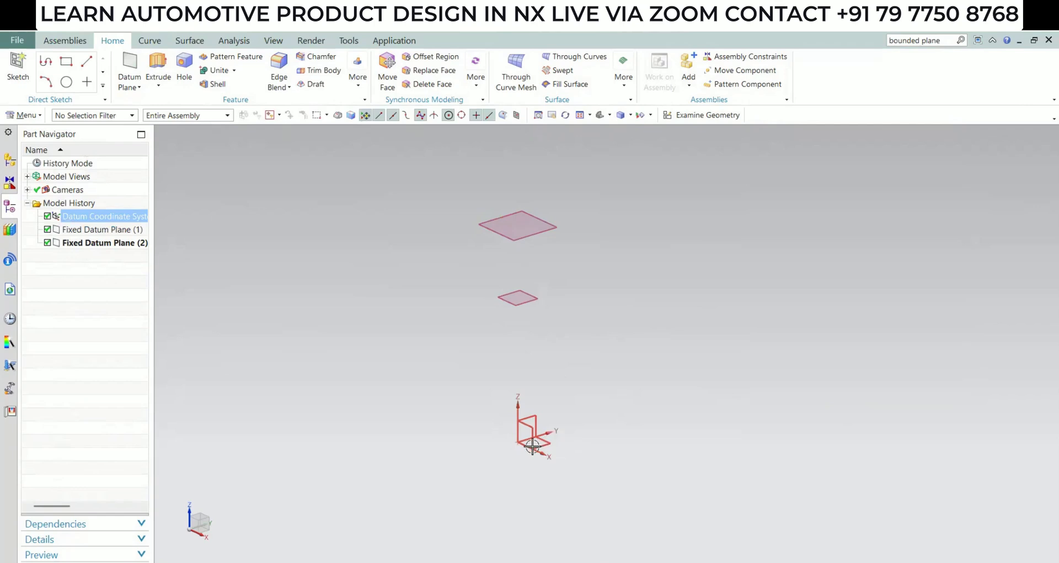
Start a sketch on the 180 mm datum plane and turn off Continuous Auto Dimensioning
middle_drag(534, 442, 575, 474)
click(667, 116)
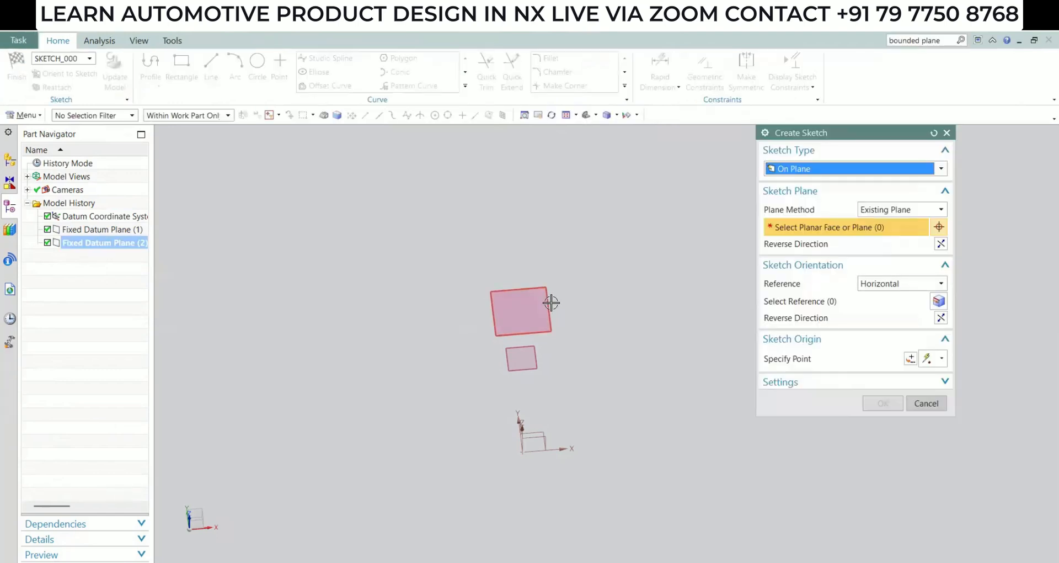
click(551, 302)
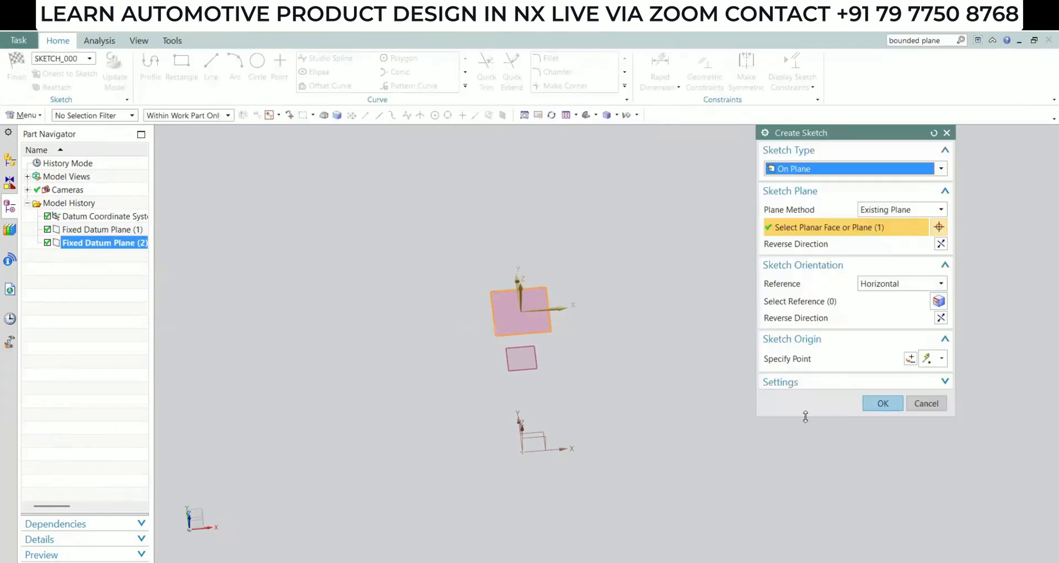
click(884, 403)
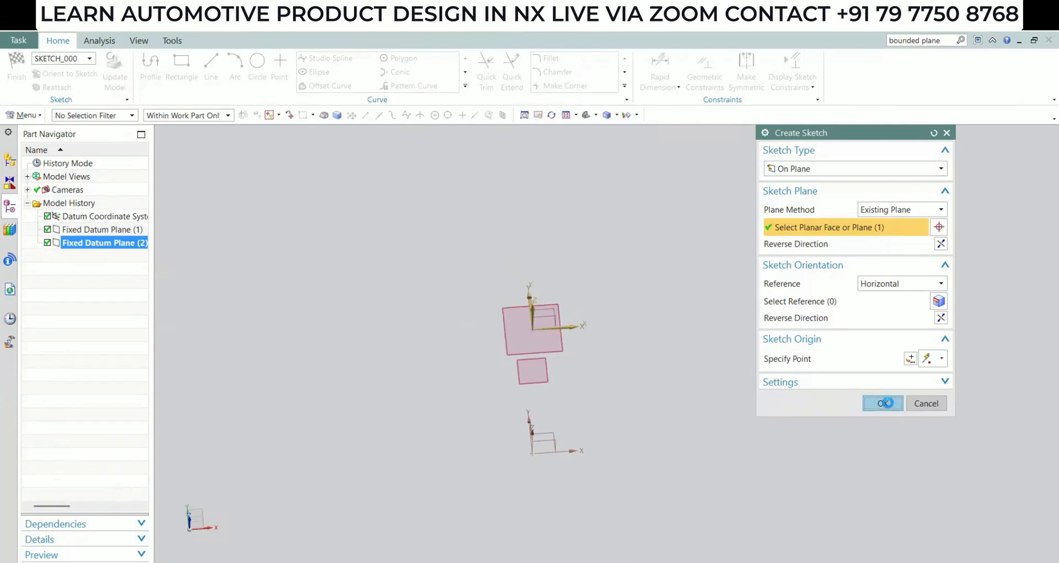
click(803, 83)
click(796, 216)
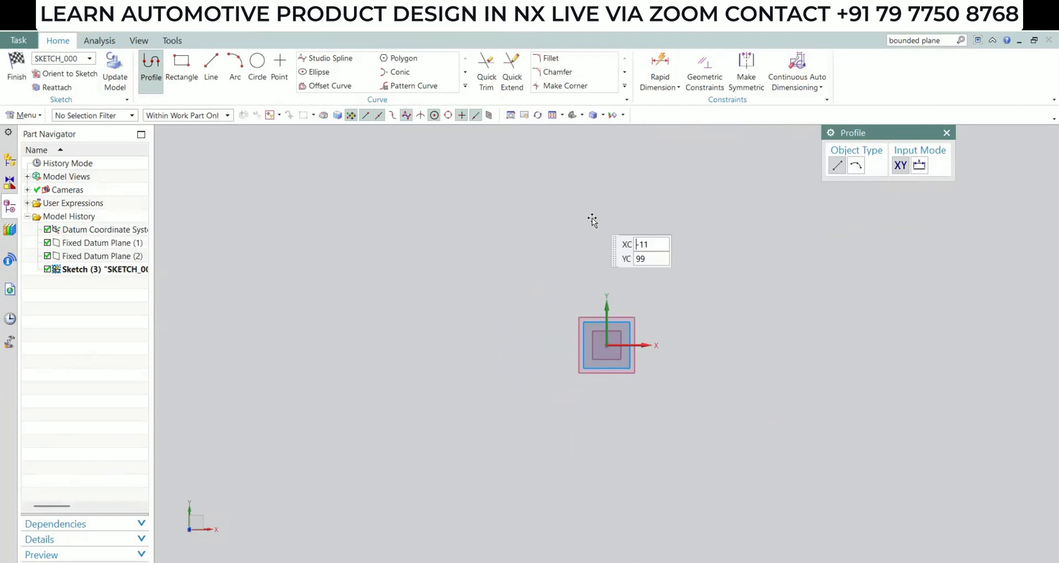
Draw a 44 mm diameter circle centred on the sketch origin and finish the sketch
click(257, 65)
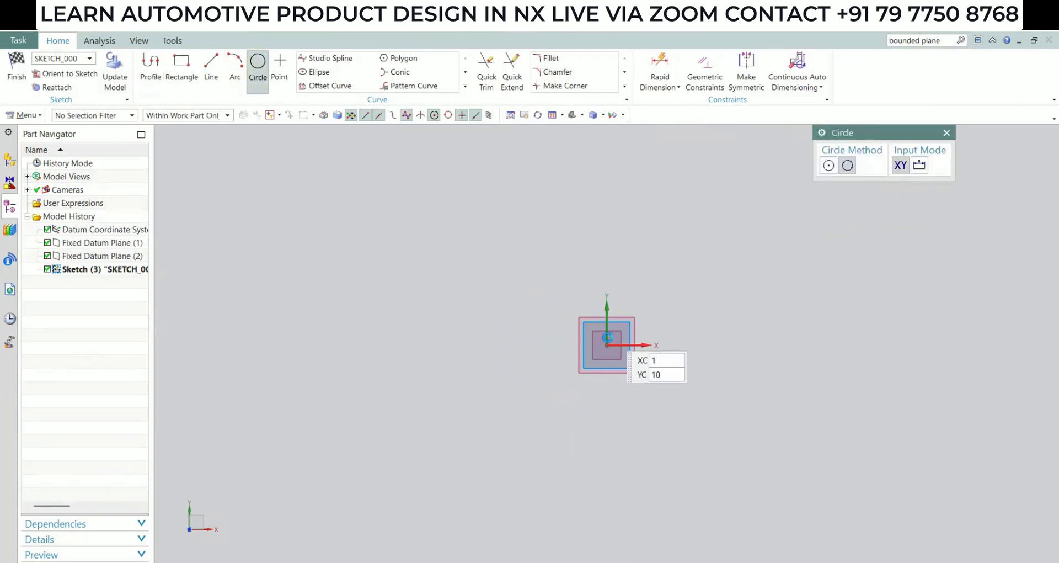
click(607, 346)
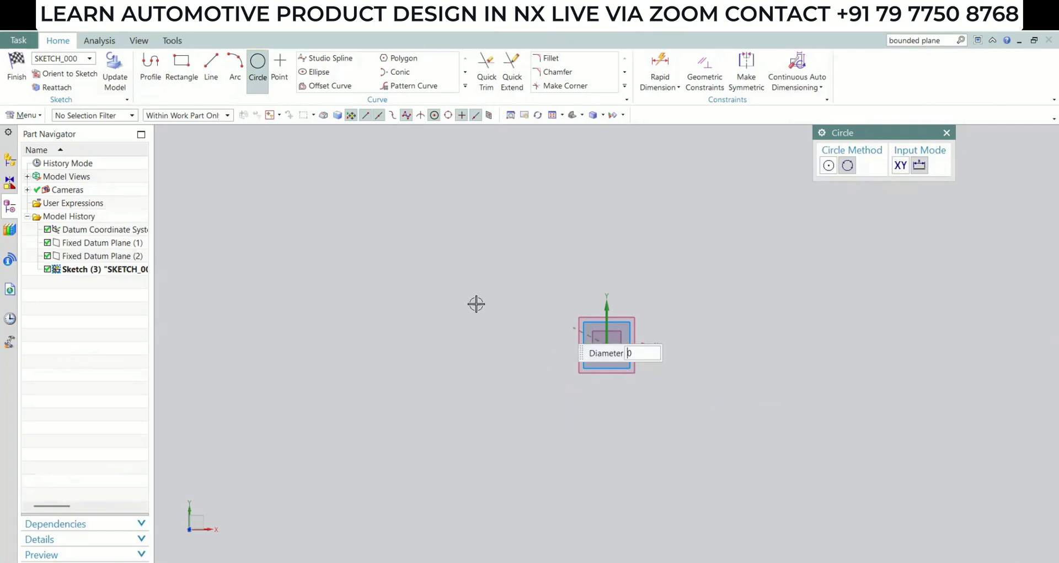
click(277, 81)
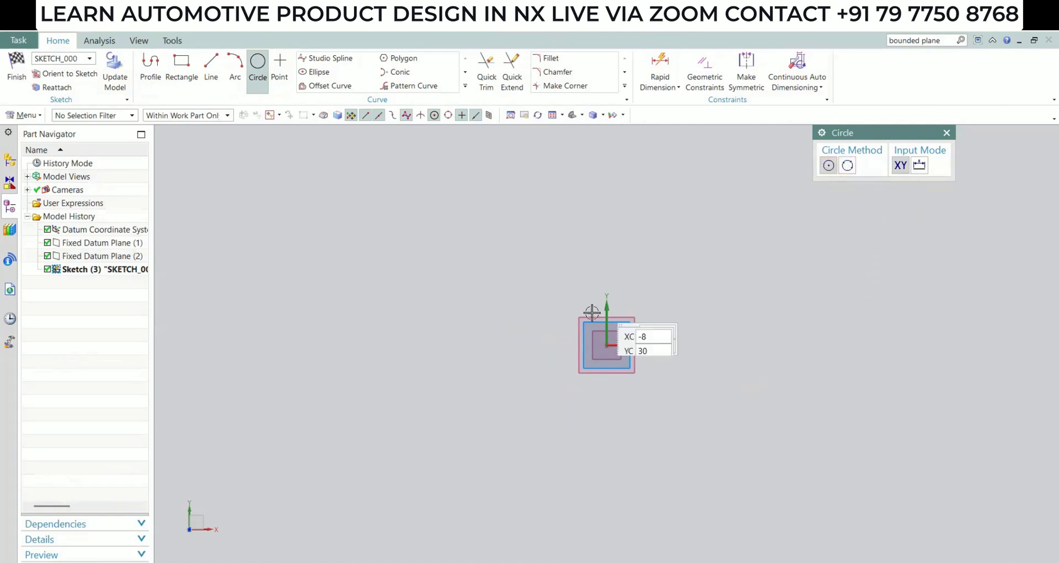
click(605, 345)
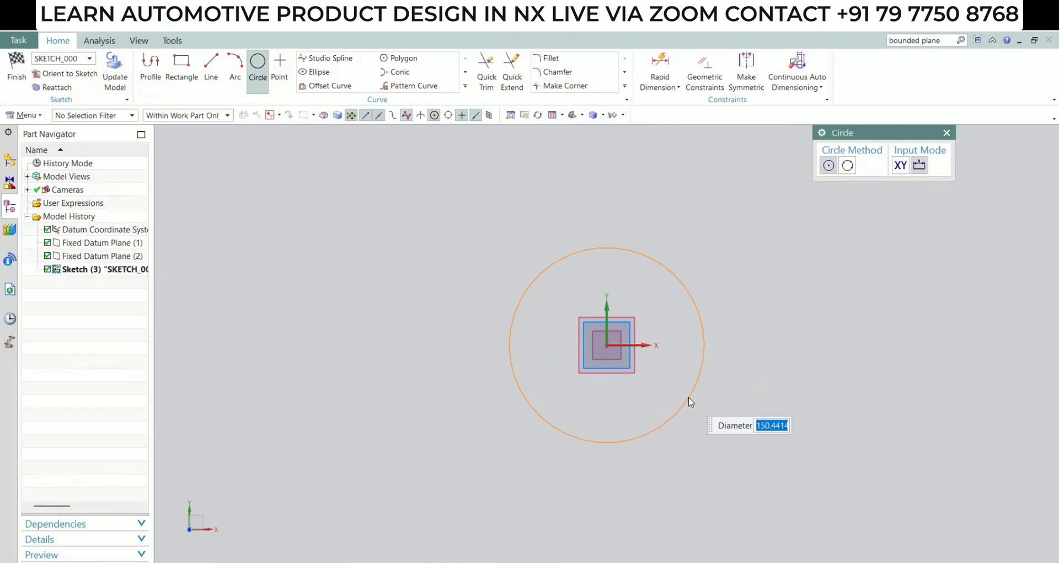
text(44)
key(Return)
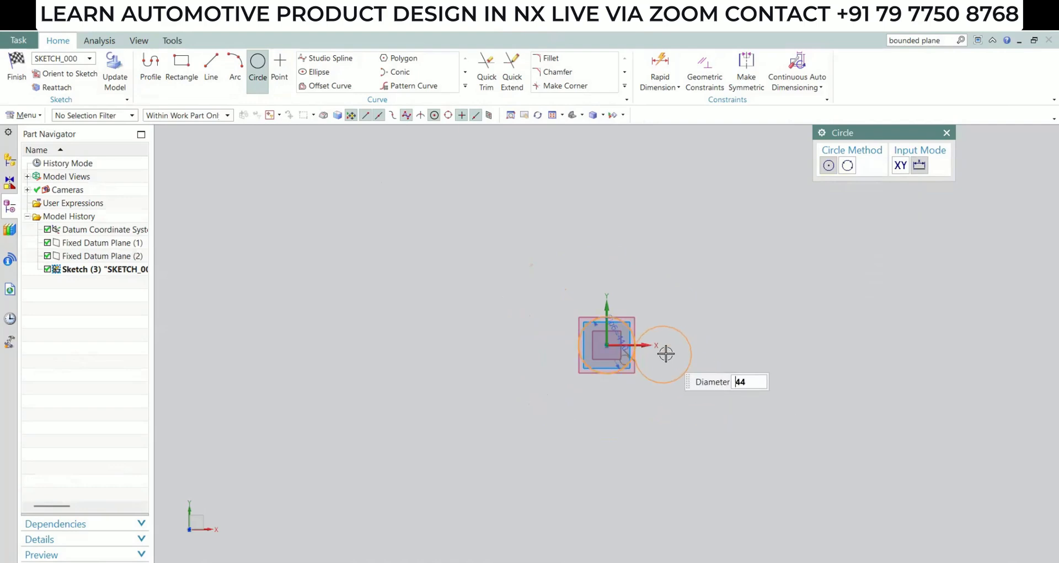
scroll(666, 353, up, 5)
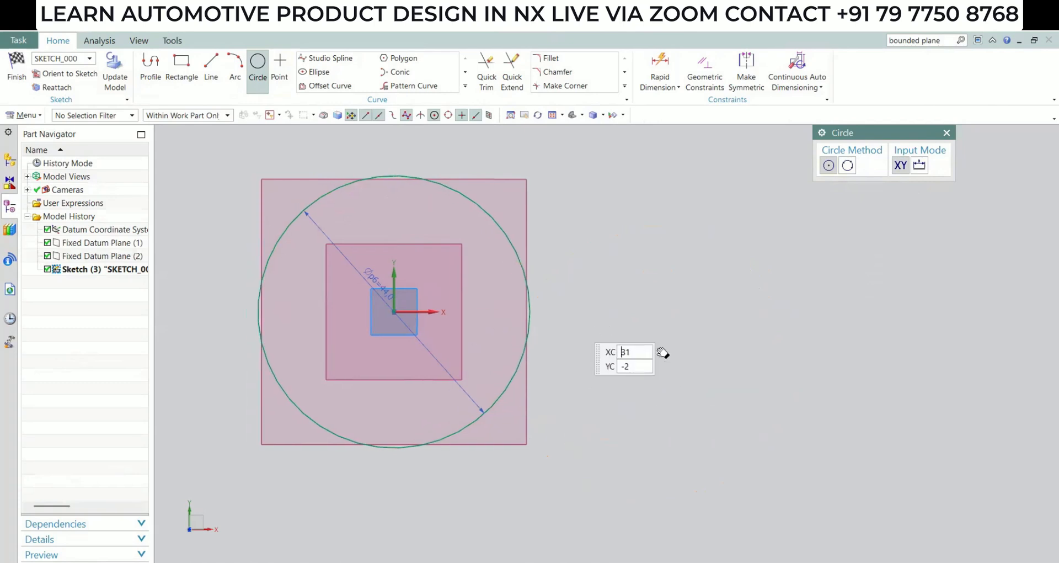
shift+middle_drag(662, 353, 754, 355)
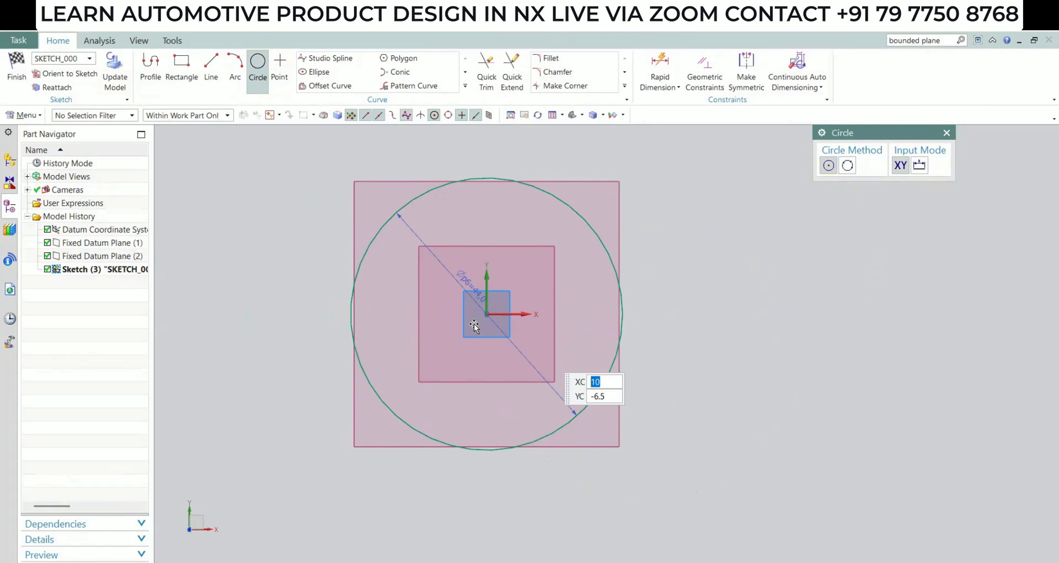
click(22, 75)
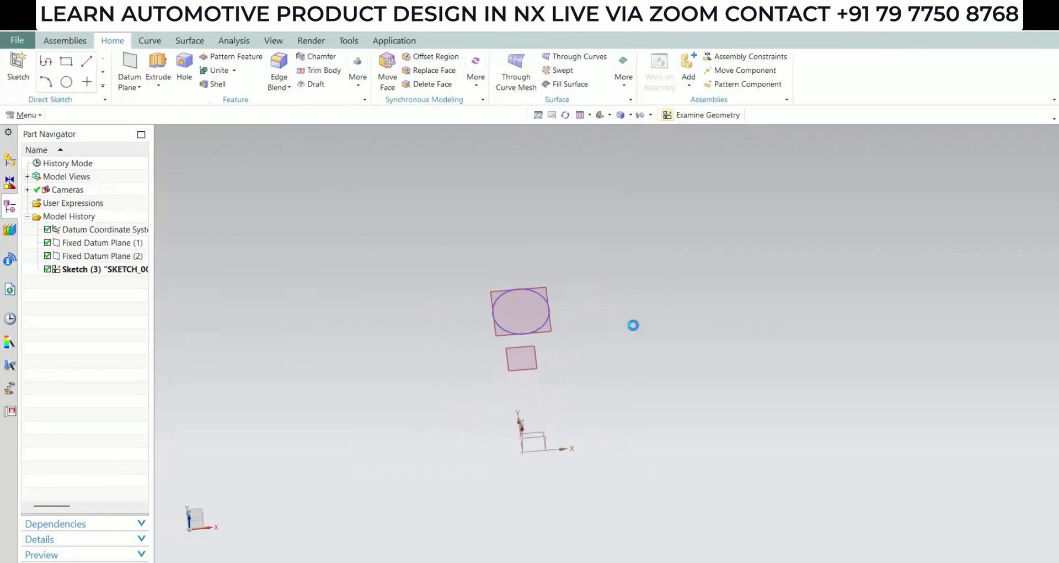
Sketch an 80 mm diameter circle centred on the origin on the 120 mm datum plane and finish the sketch
key(s)
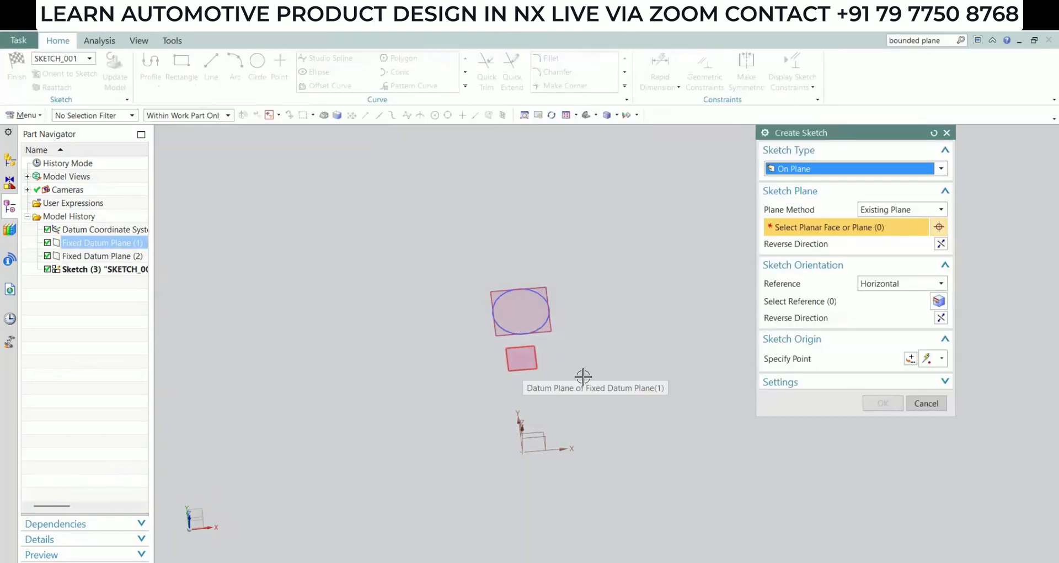
click(583, 376)
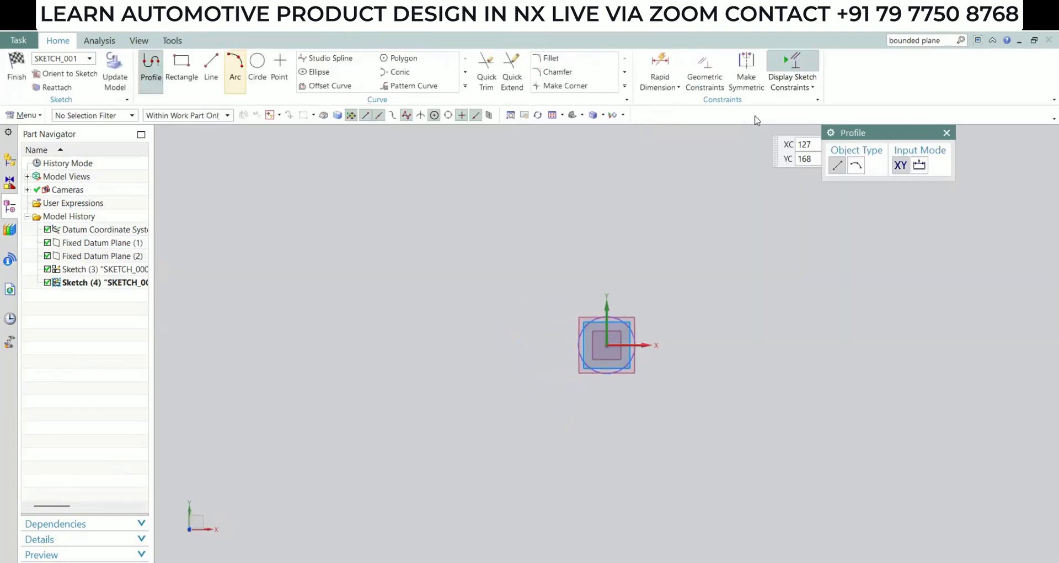
key(o)
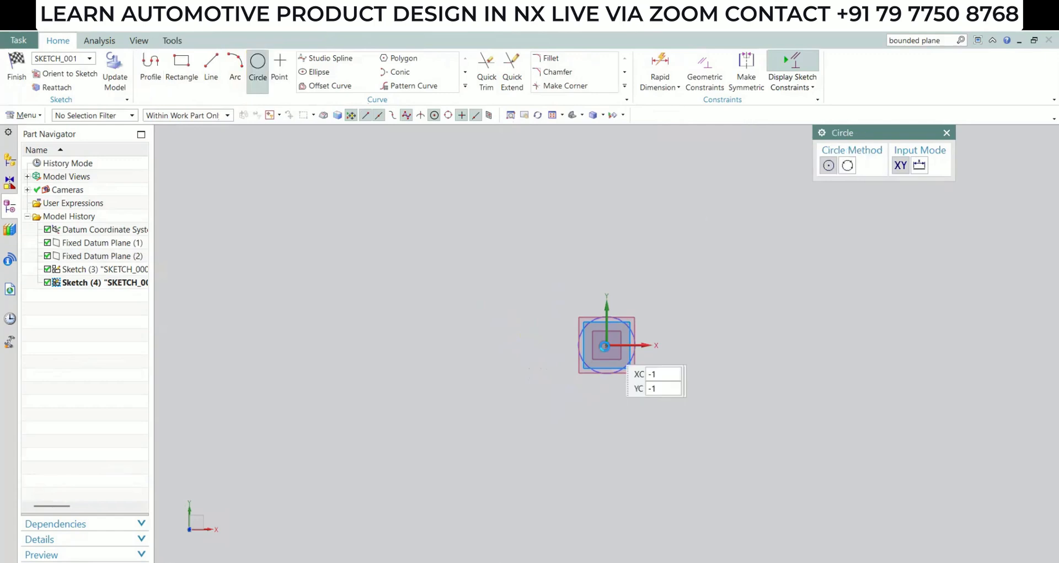
click(604, 346)
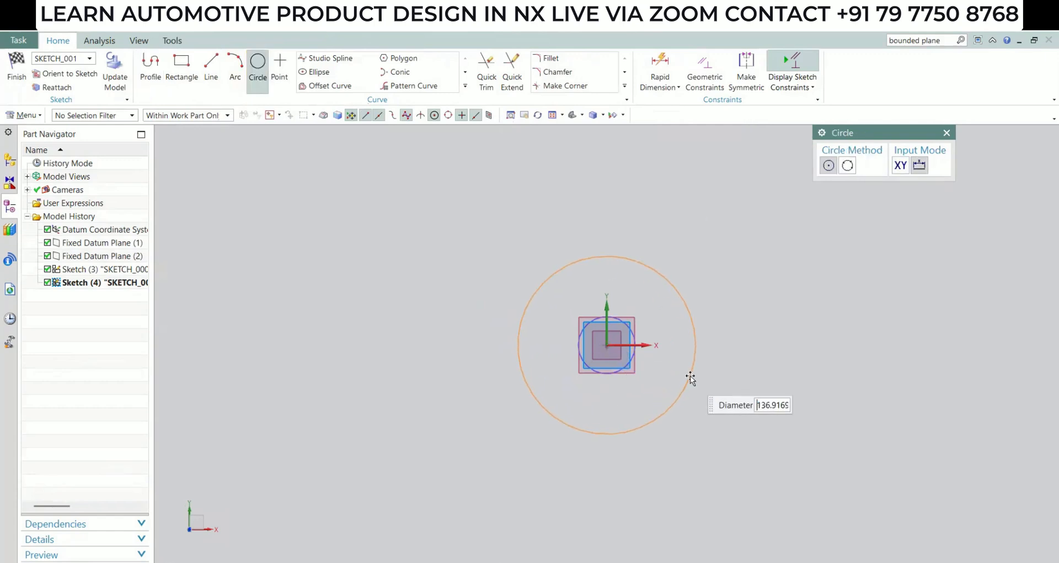
text(80)
key(Return)
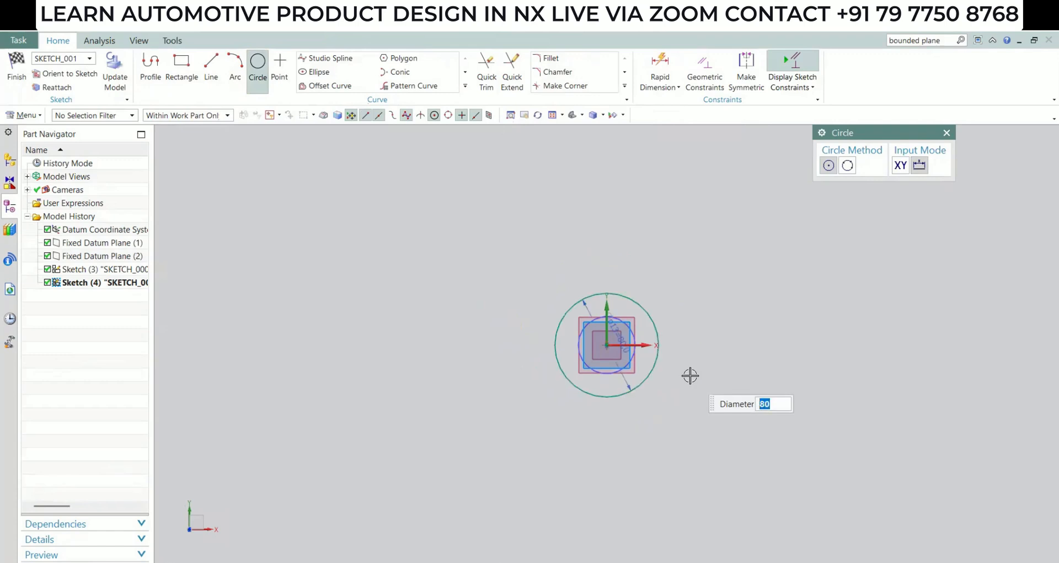
click(690, 375)
key(Escape)
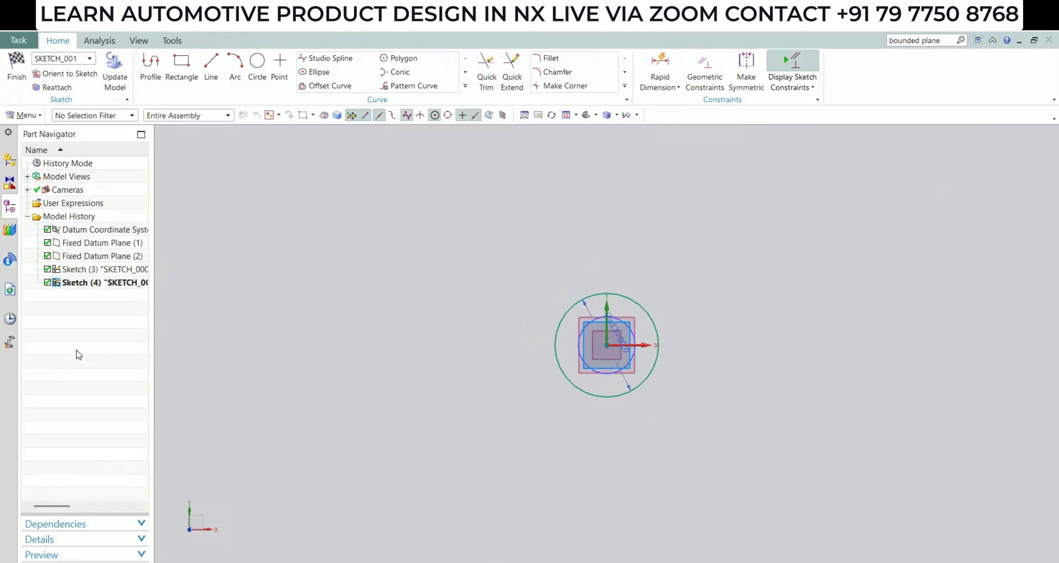
key(ctrl+q)
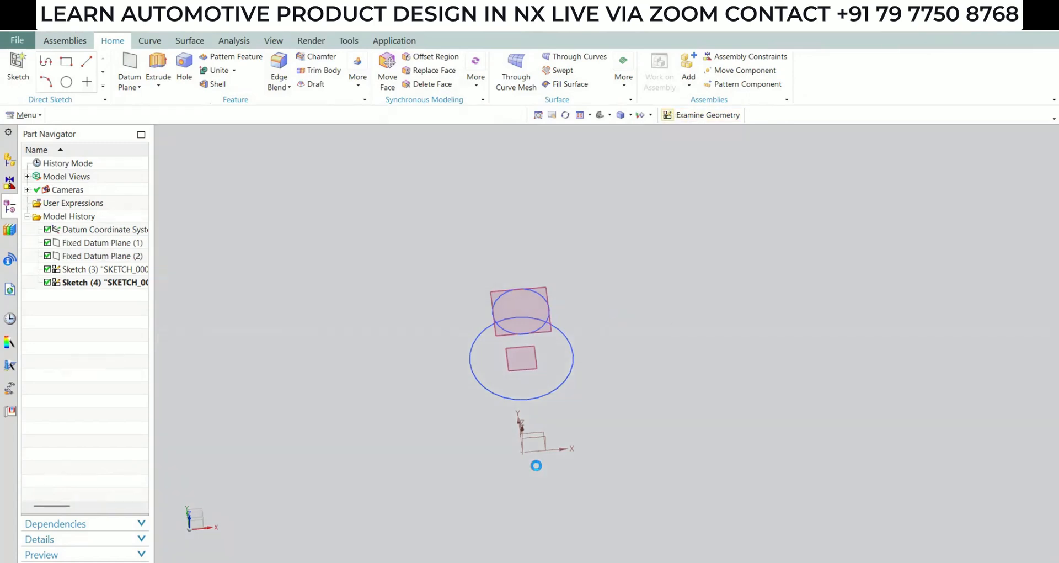
Start a sketch on the XY plane of the datum coordinate system and turn off Continuous Auto Dimensioning
key(s)
mouse_move(527, 451)
middle_down()
mouse_move(511, 451)
mouse_move(513, 460)
middle_up()
click(574, 426)
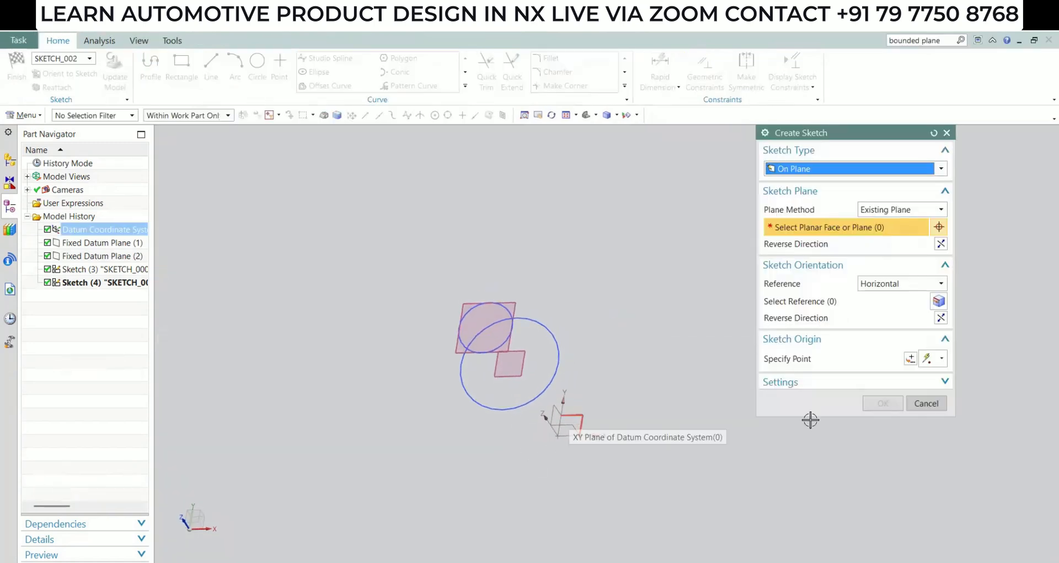
click(883, 402)
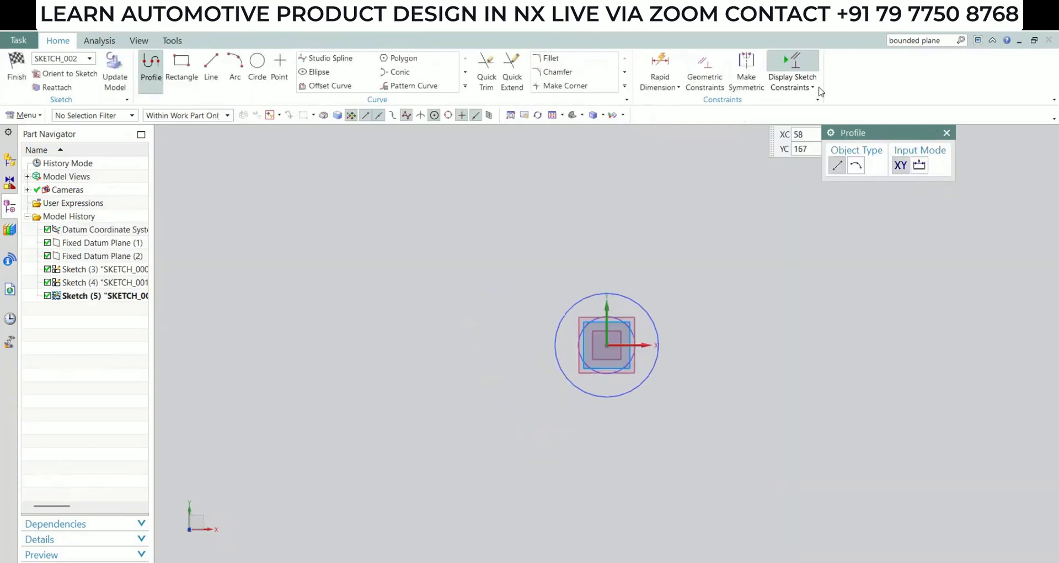
click(816, 90)
click(808, 215)
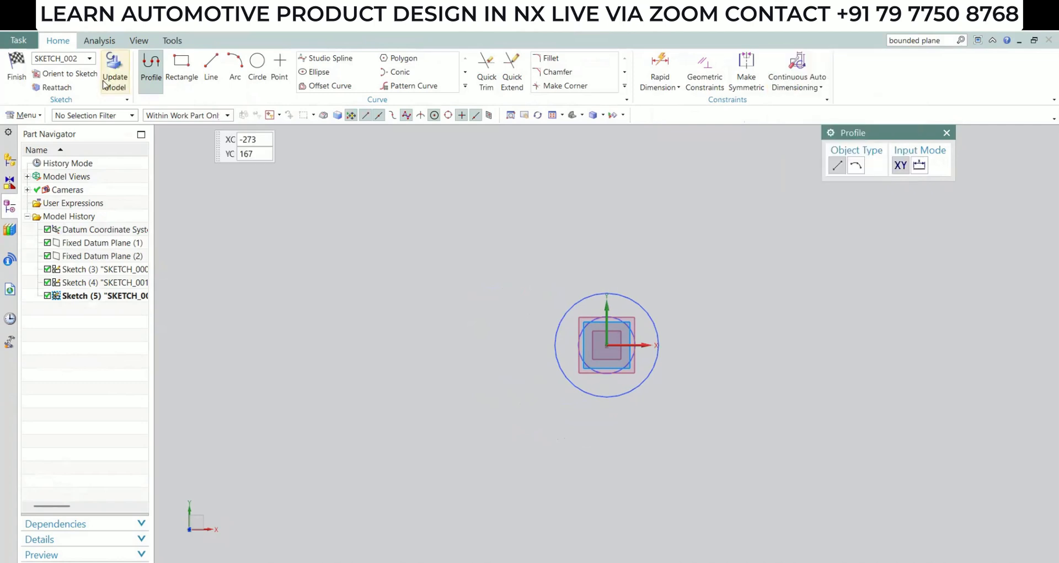
Draw a rectangle from its centre at the sketch origin, about 125 mm wide and enclosing both circles
click(182, 69)
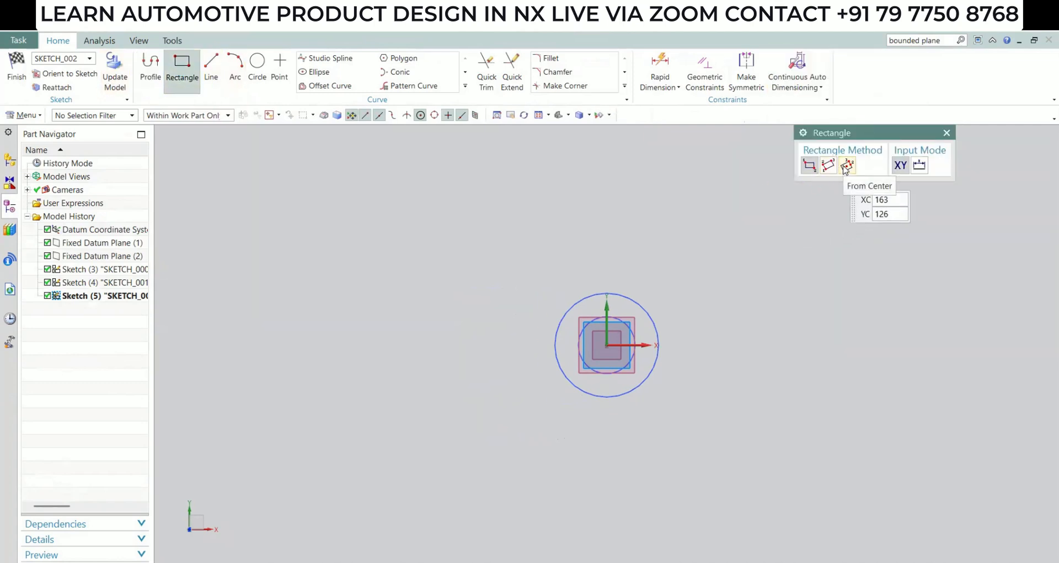
click(846, 165)
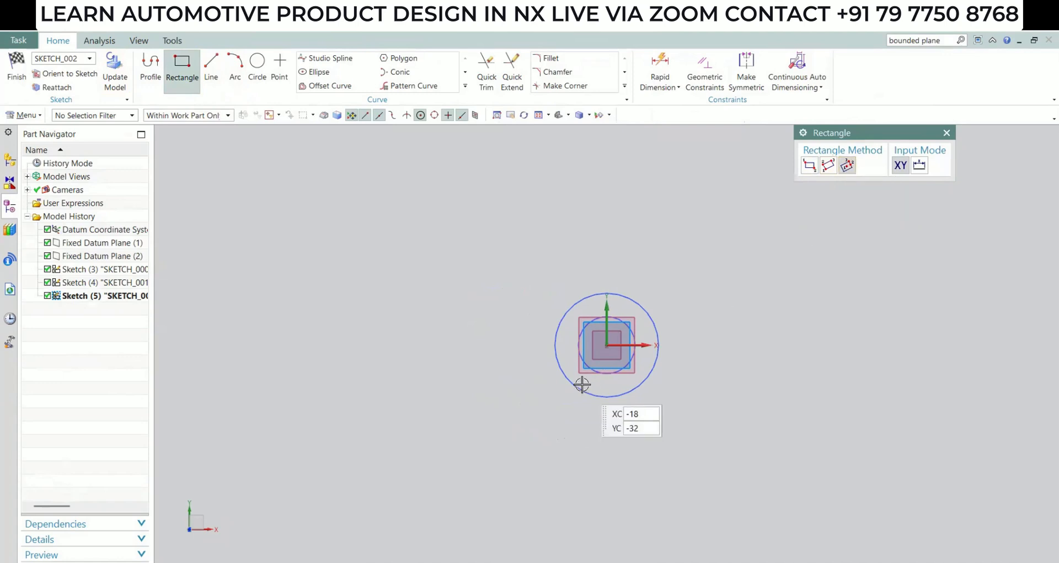
click(606, 345)
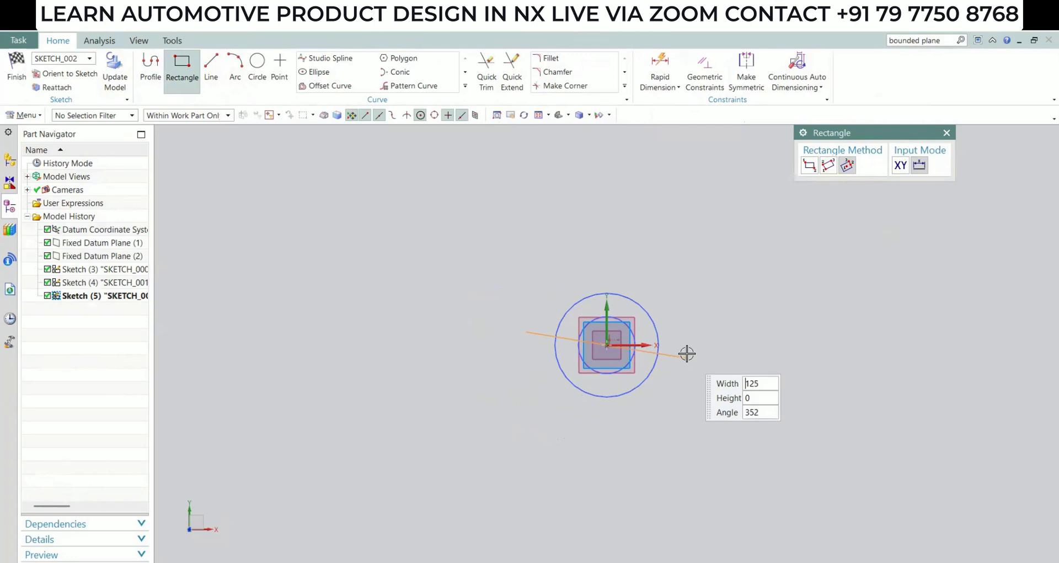
click(687, 417)
key(Escape)
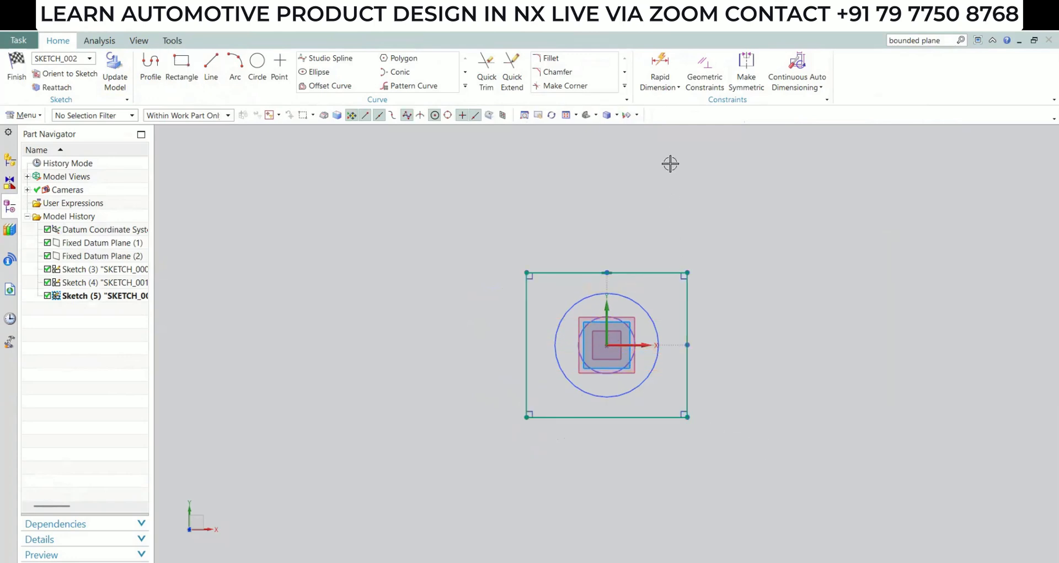
Dimension the rectangle's width and height to 80 mm each
click(672, 83)
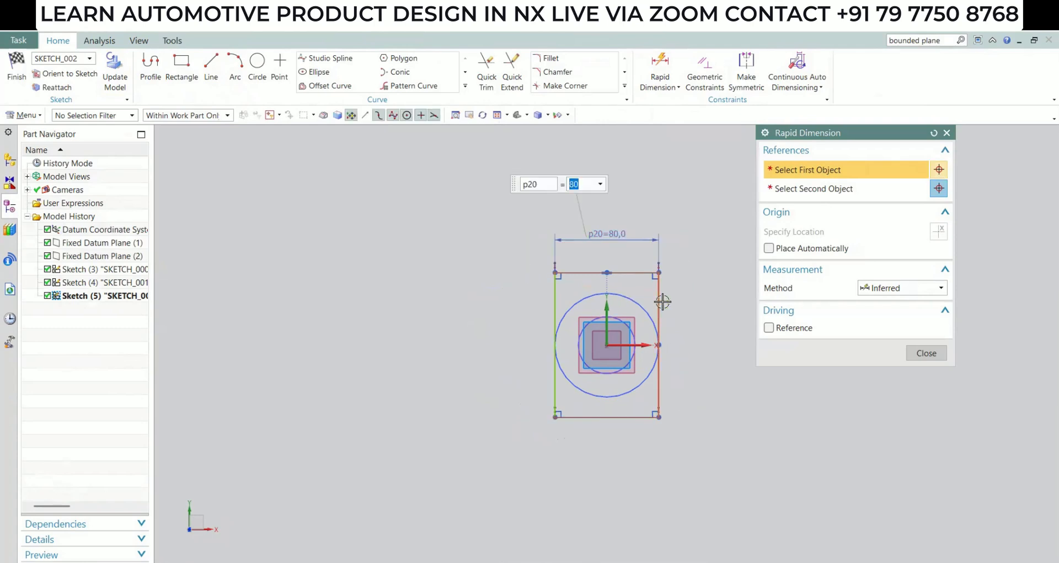
click(660, 301)
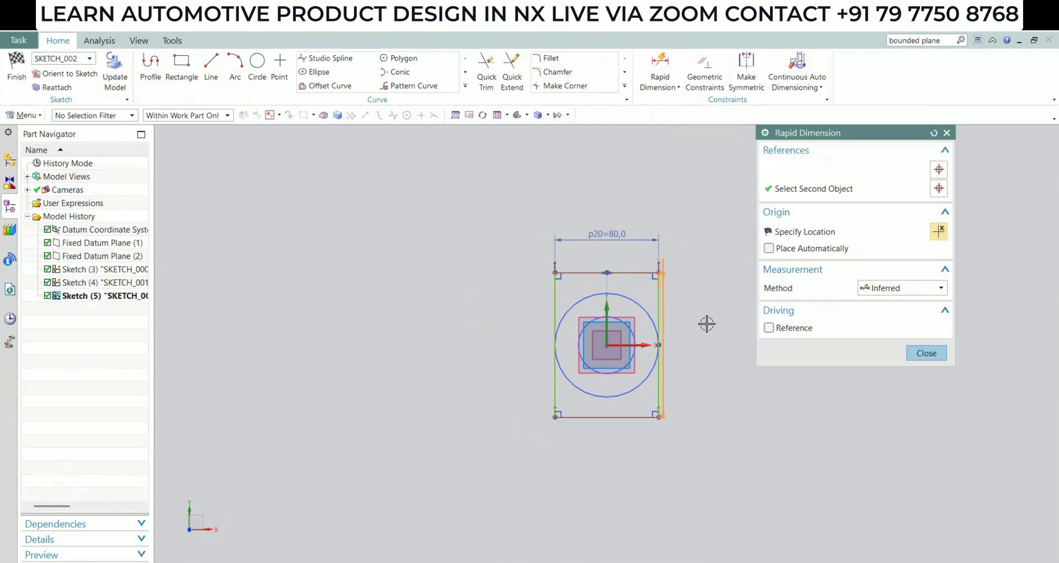
click(716, 351)
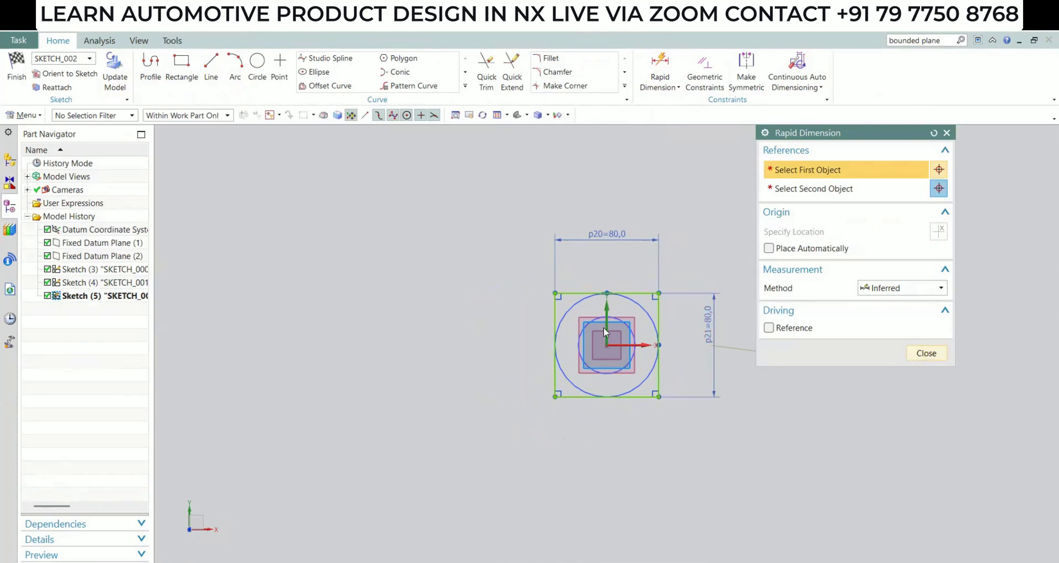
click(918, 354)
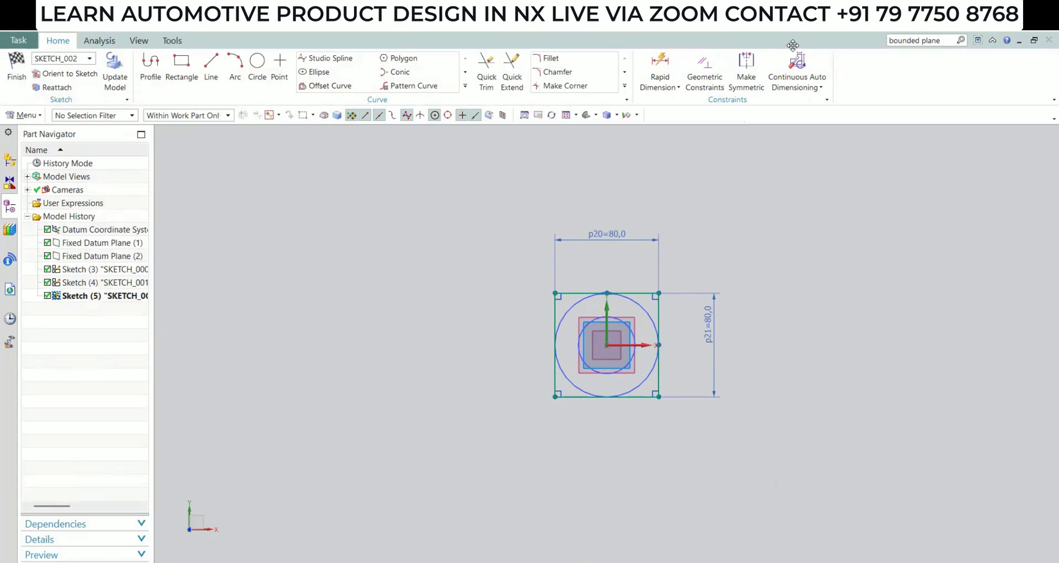
Fillet all four corners of the square with a 30 mm radius and finish the sketch
click(544, 60)
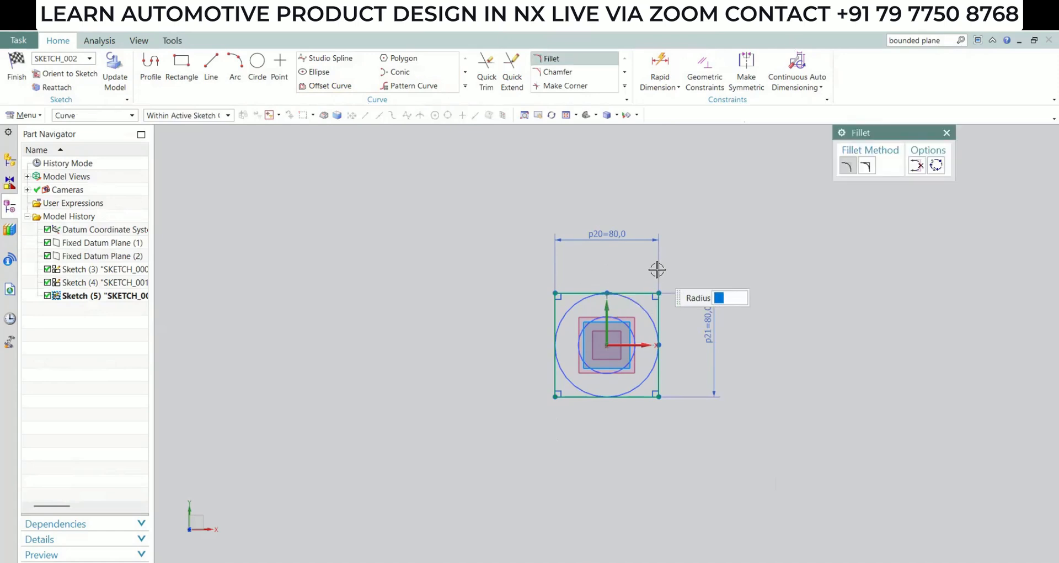
text(30)
scroll(568, 276, up, 4)
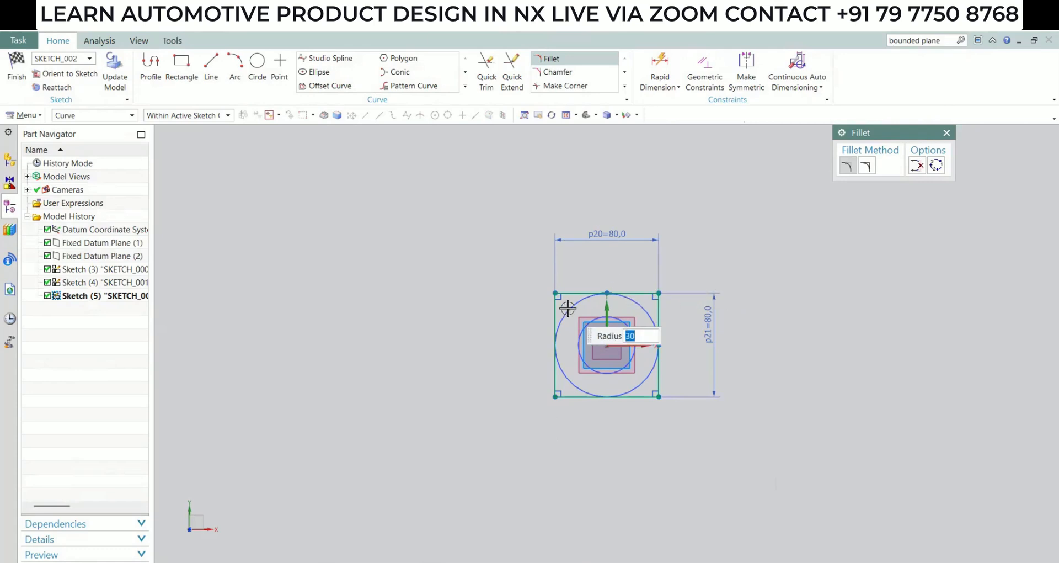
click(530, 293)
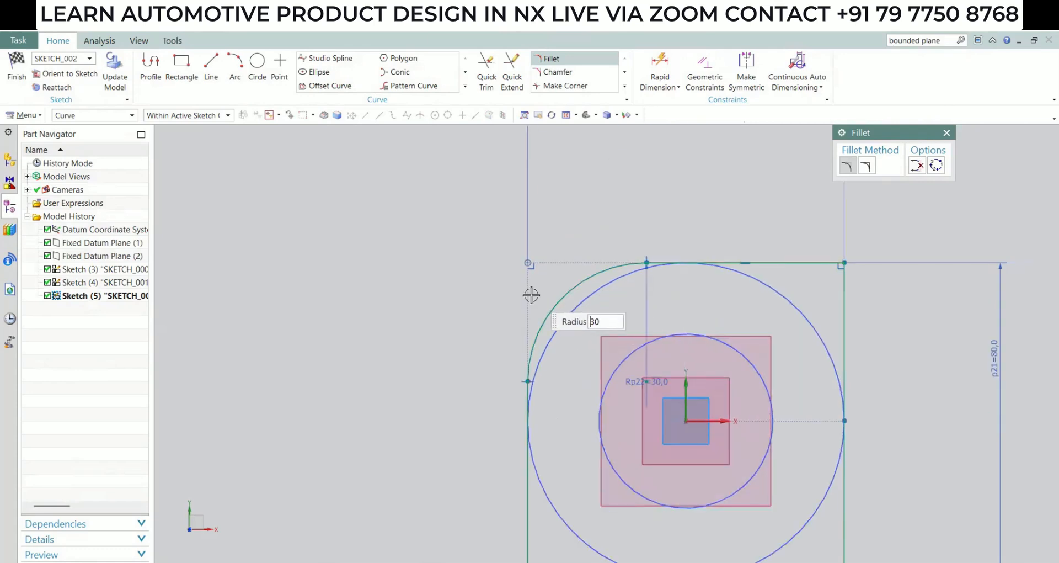
click(815, 265)
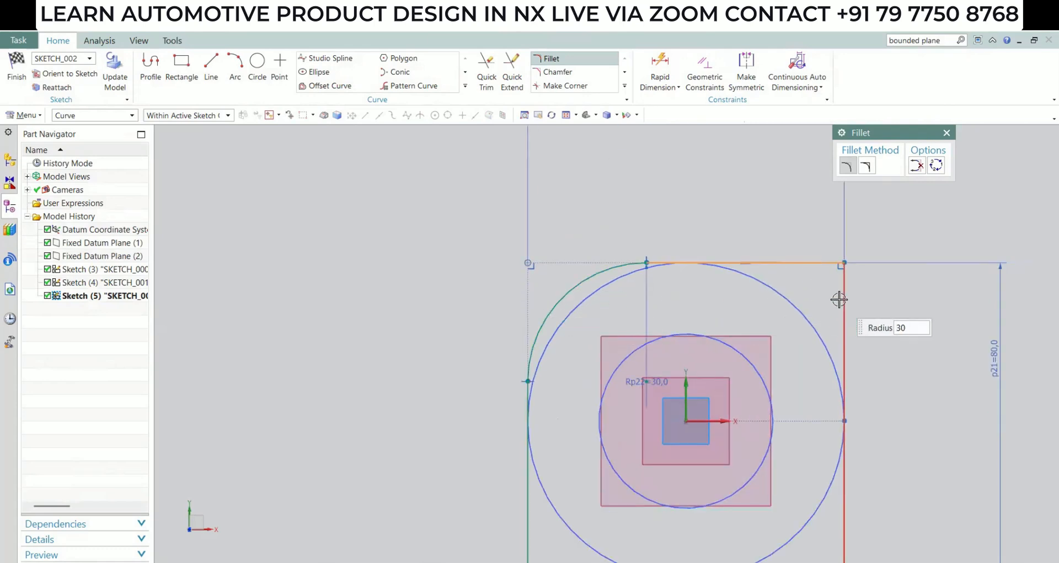
scroll(825, 329, down, 3)
scroll(792, 367, down, 2)
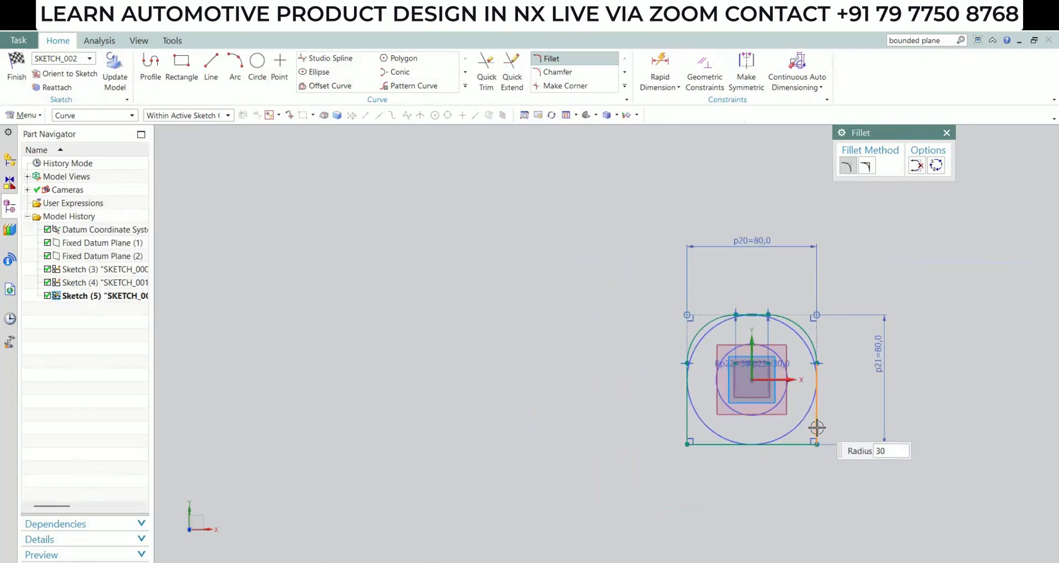
click(804, 439)
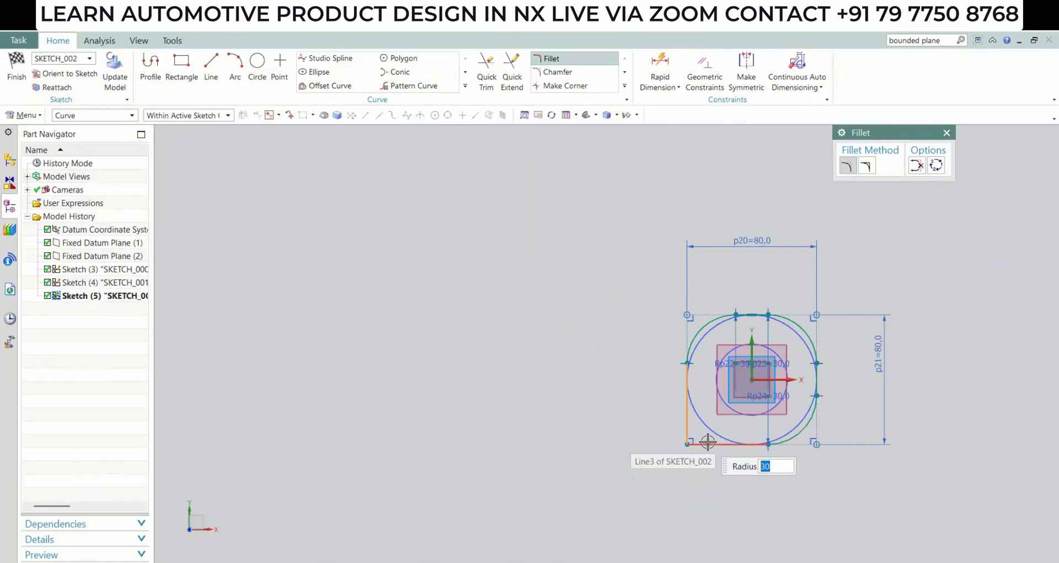
click(695, 427)
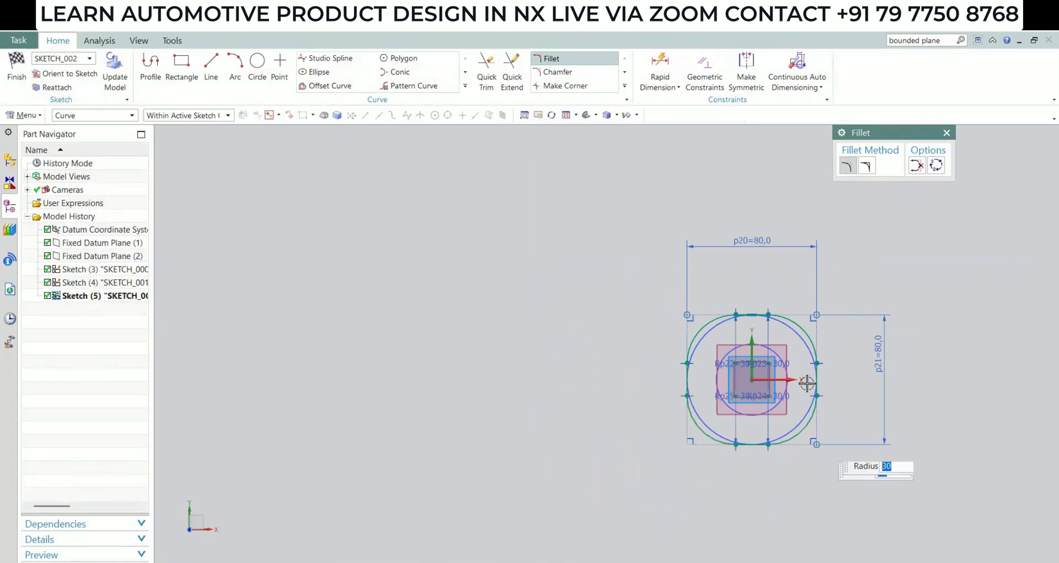
click(16, 69)
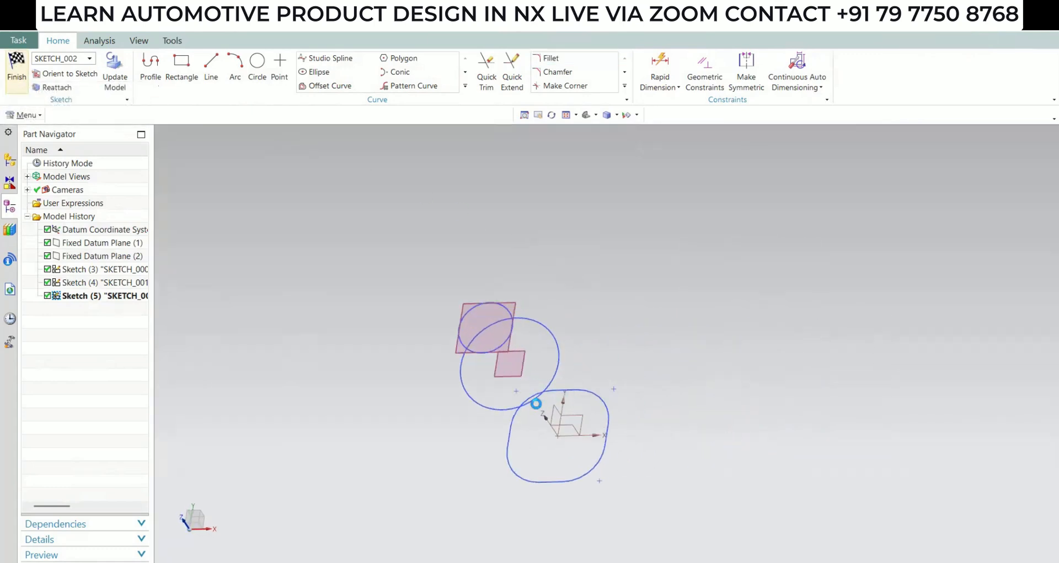
Start a sketch on the XZ plane of the datum coordinate system and turn off Continuous Auto Dimensioning
middle_drag(484, 402, 548, 413)
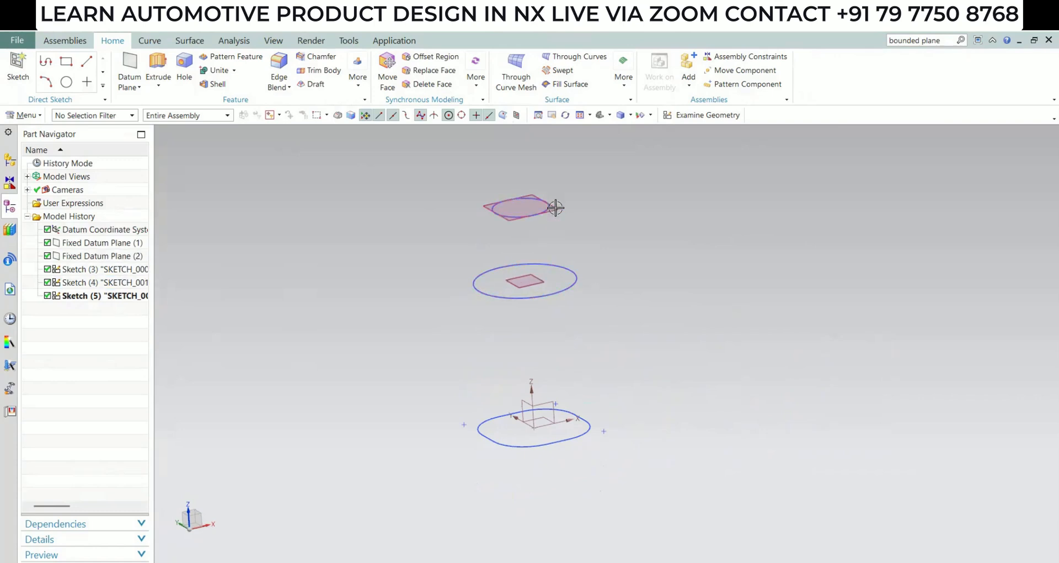
mouse_move(556, 415)
shift+middle_down()
mouse_move(638, 348)
mouse_move(635, 395)
mouse_move(558, 381)
mouse_move(571, 418)
mouse_move(558, 406)
shift+middle_up()
click(559, 405)
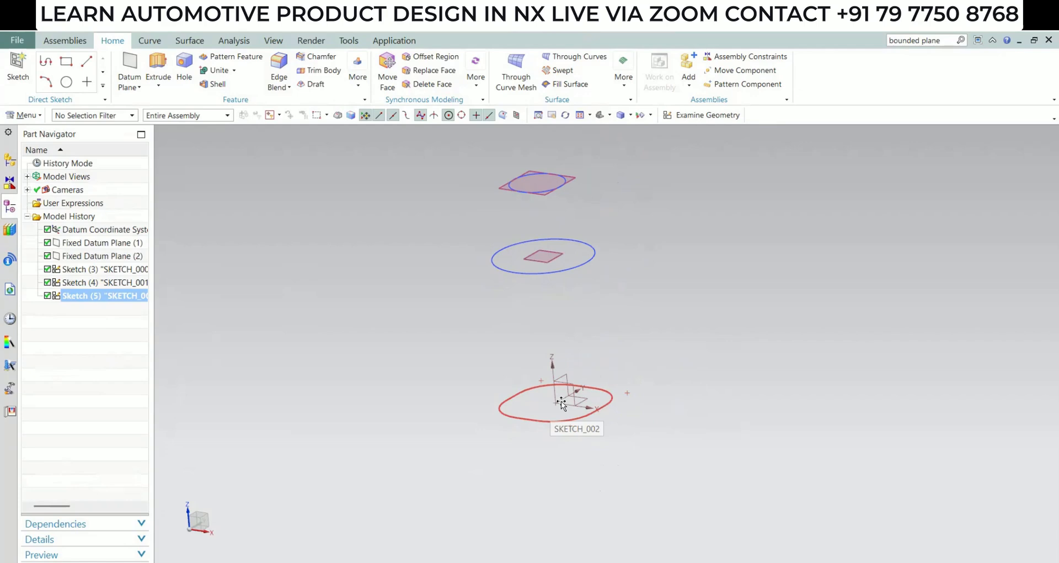
mouse_move(561, 404)
middle_down()
mouse_move(574, 373)
mouse_move(551, 406)
middle_up()
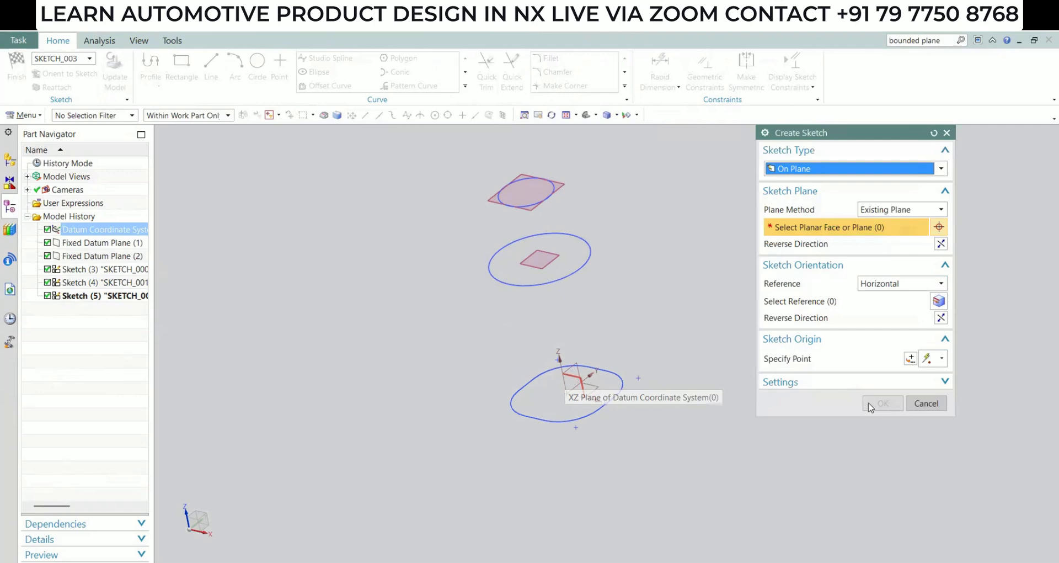
click(572, 378)
click(883, 403)
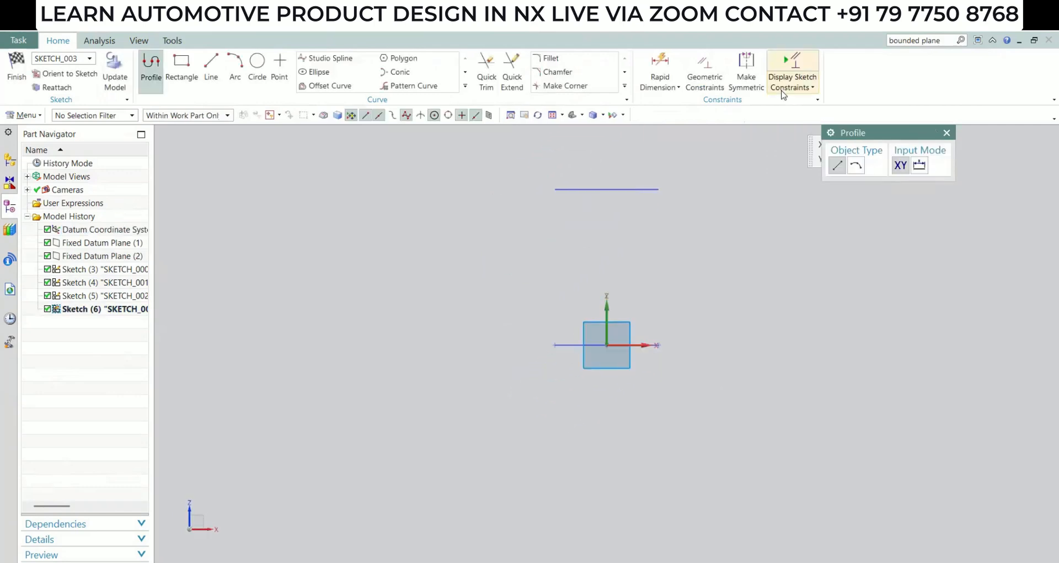
click(784, 95)
click(834, 220)
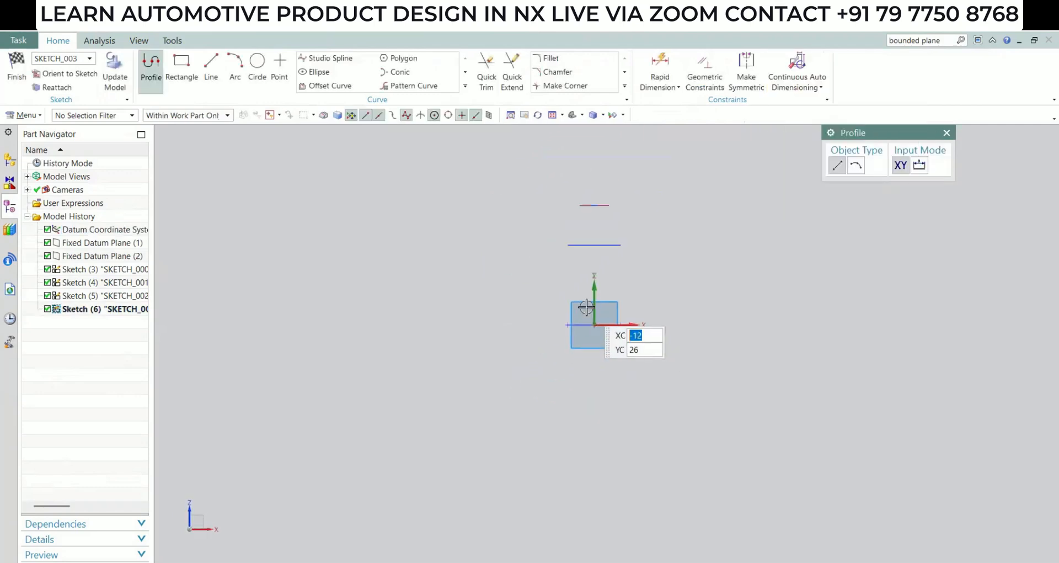
Draw a five-point, degree 3 Studio Spline through points along the negative X side, from near the base profile up to the uppermost circle
shift+middle_drag(575, 320, 553, 331)
scroll(553, 331, up, 3)
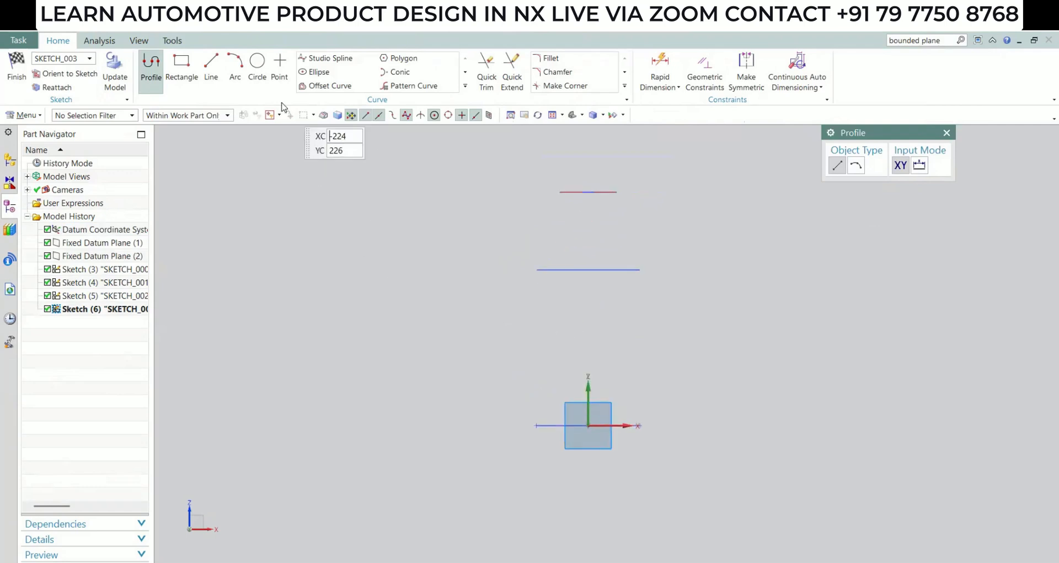
click(465, 86)
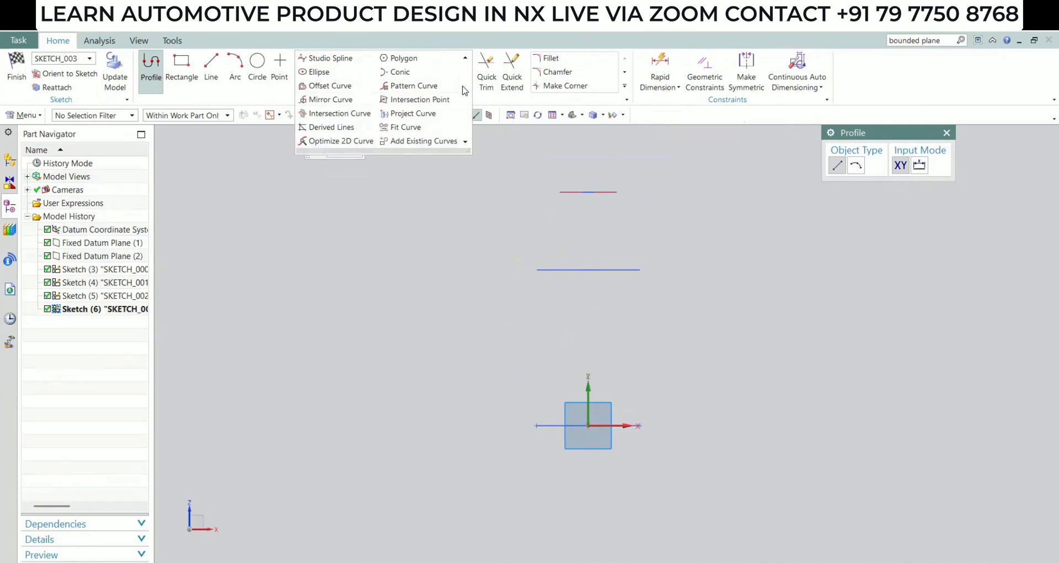
click(335, 66)
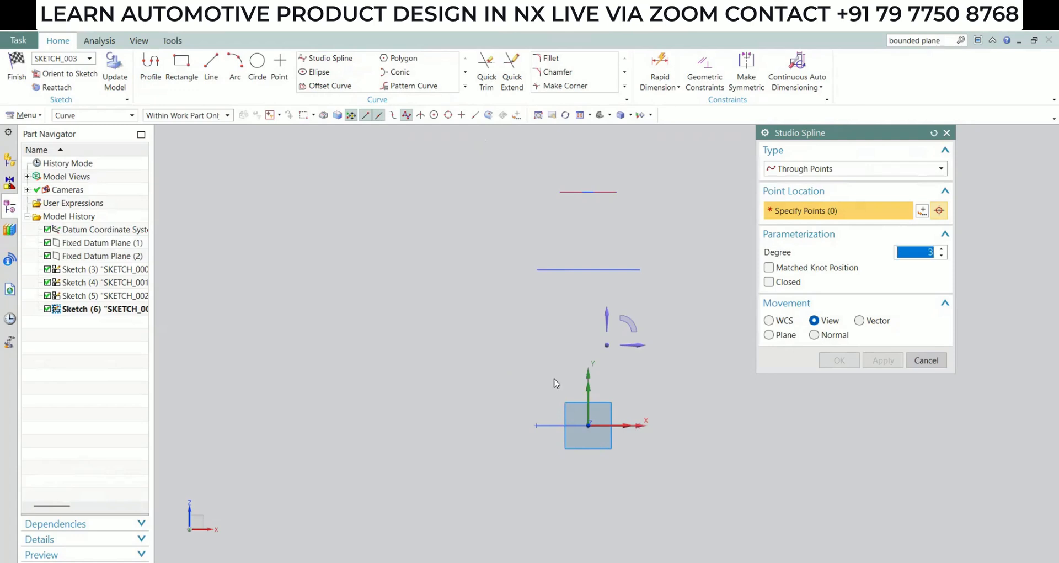
click(526, 416)
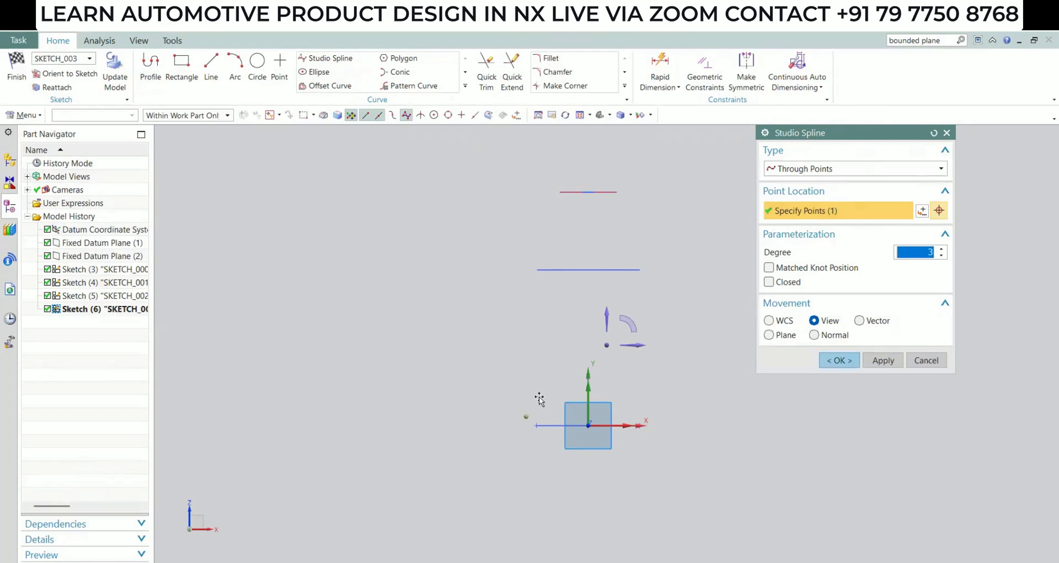
click(530, 311)
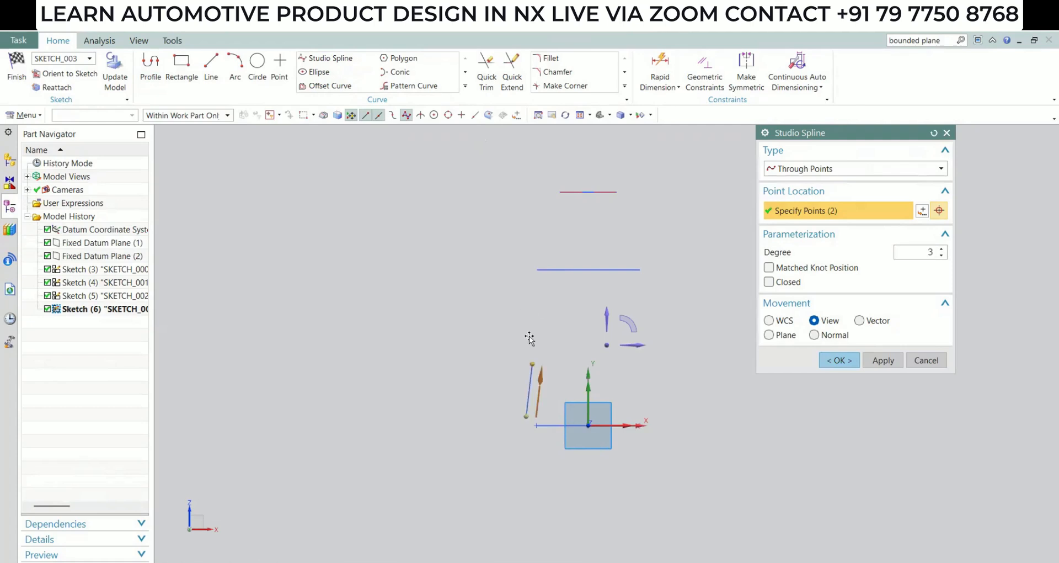
click(530, 310)
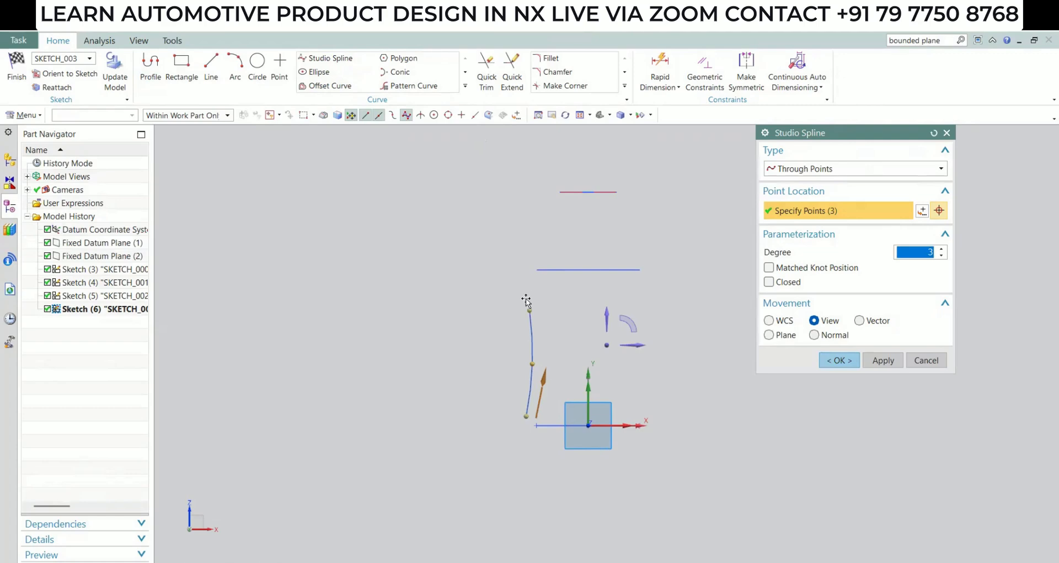
click(547, 196)
click(524, 268)
click(834, 361)
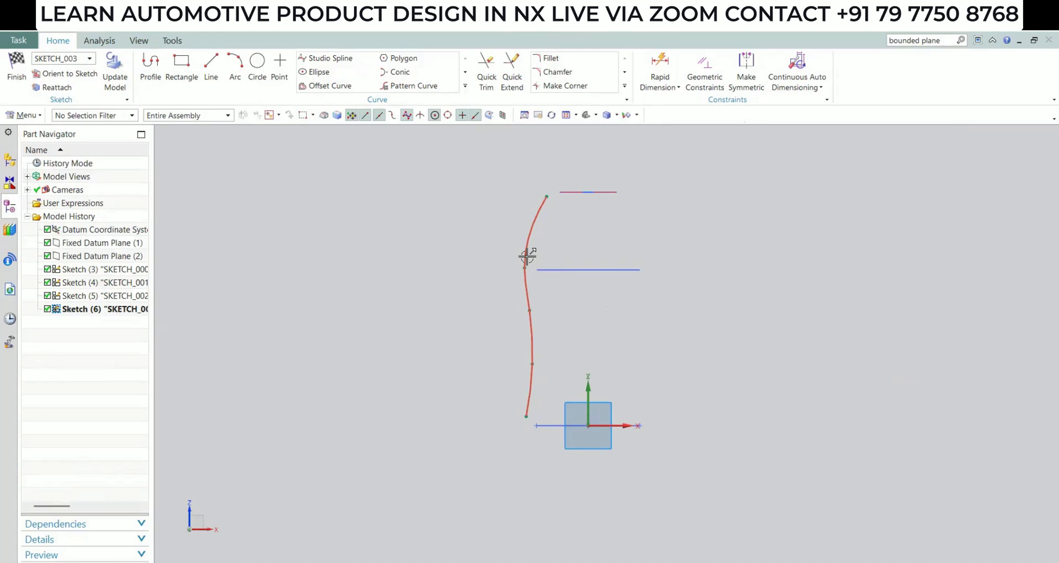
key(alt)
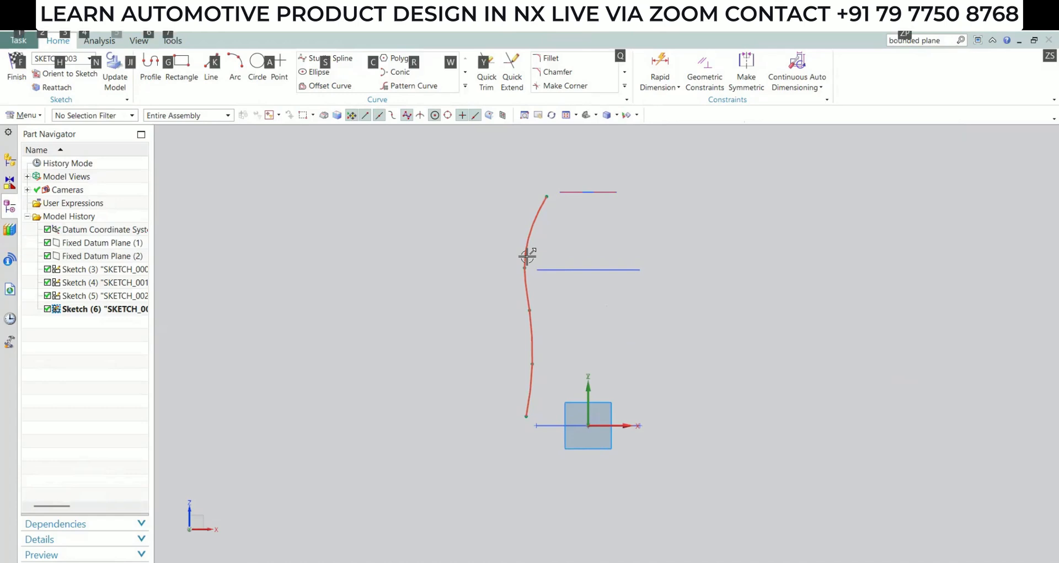
click(527, 256)
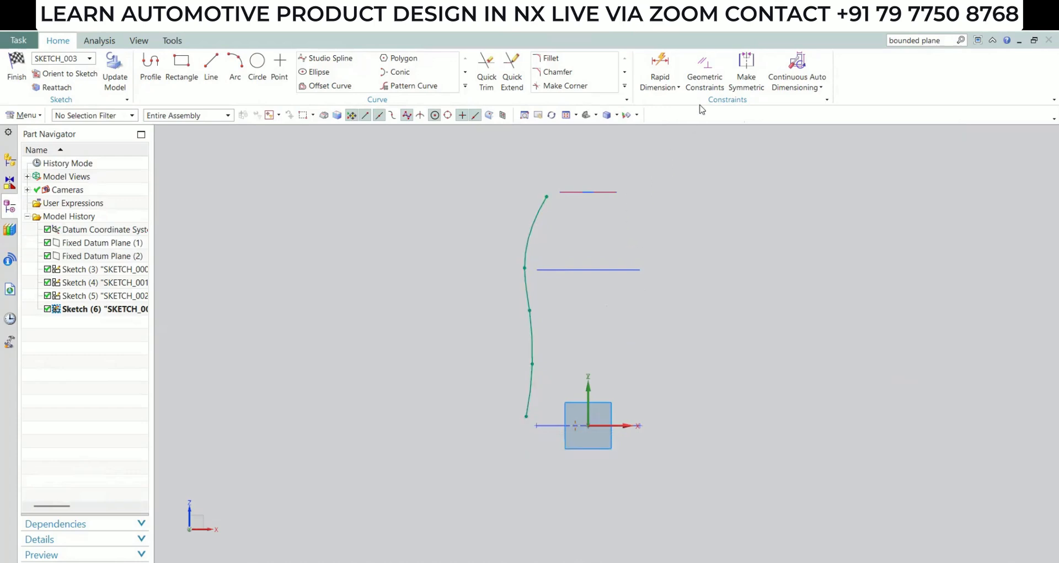
click(705, 75)
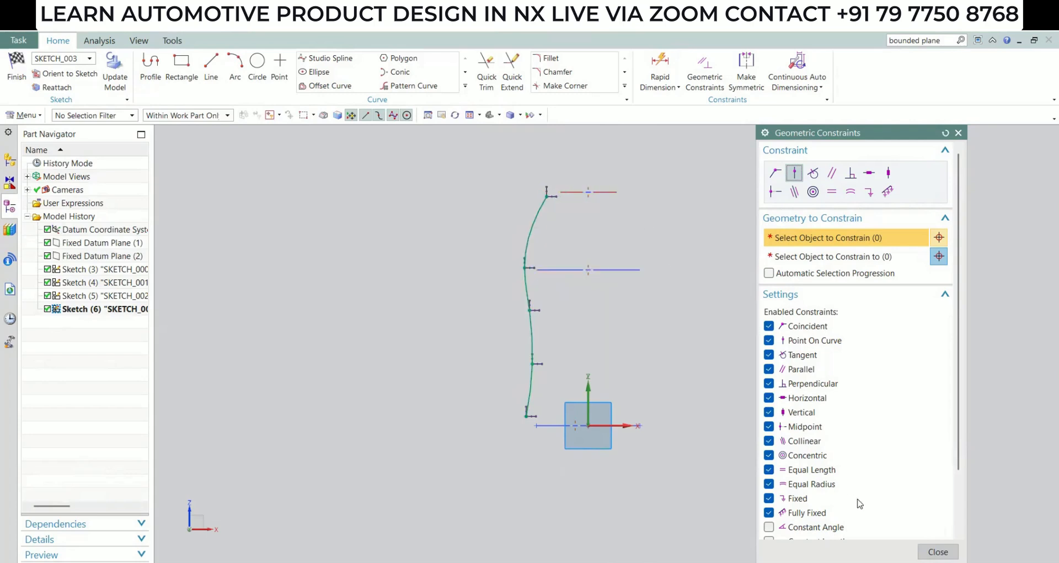
click(933, 552)
Constrain the spline's lowest endpoint coincident with the base profile's endpoint on the negative X side
mouse_move(558, 348)
shift+middle_down()
mouse_move(494, 321)
mouse_move(461, 336)
shift+middle_up()
scroll(457, 353, up, 3)
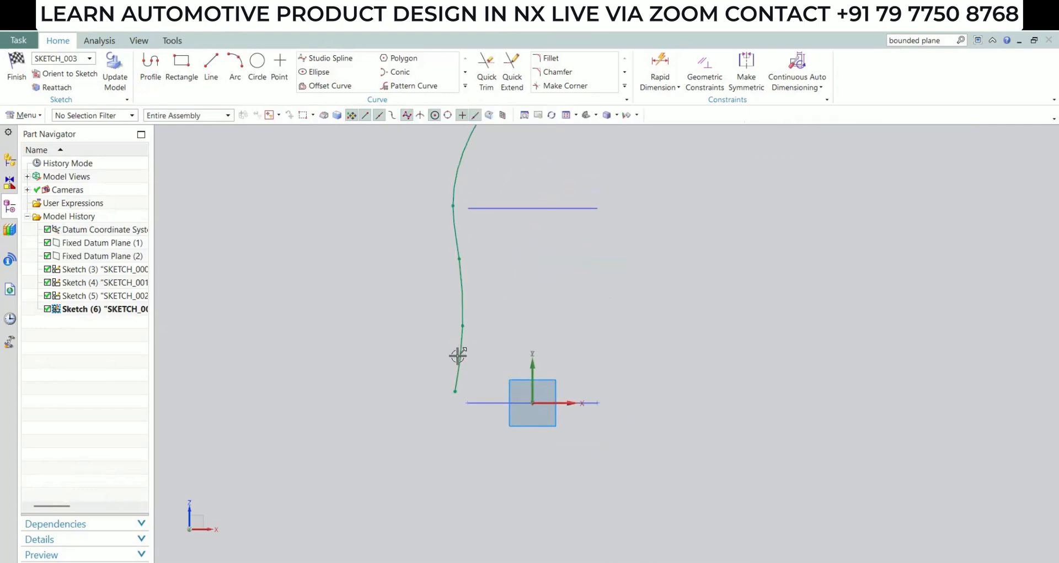
click(706, 69)
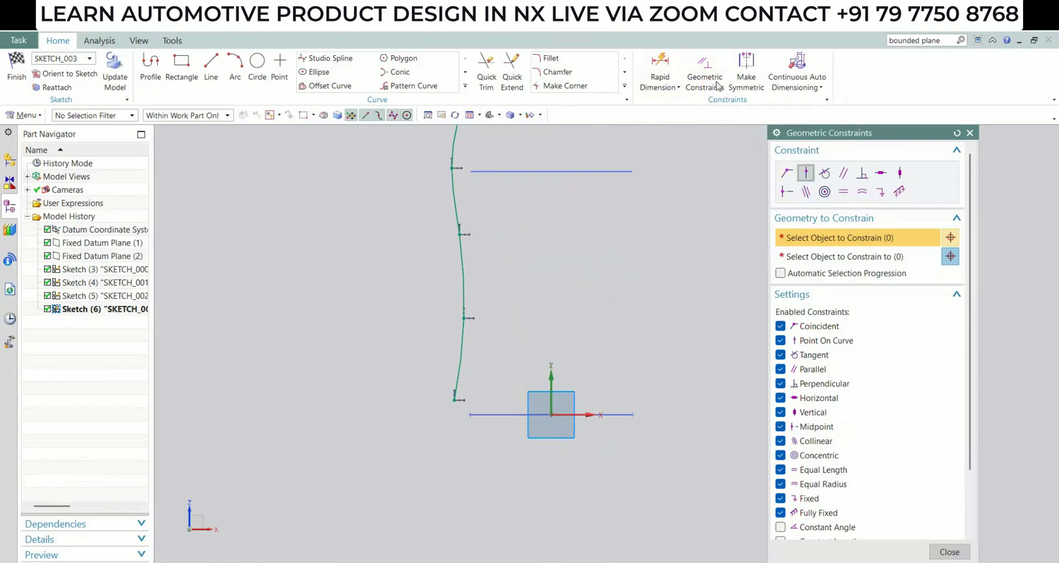
click(787, 173)
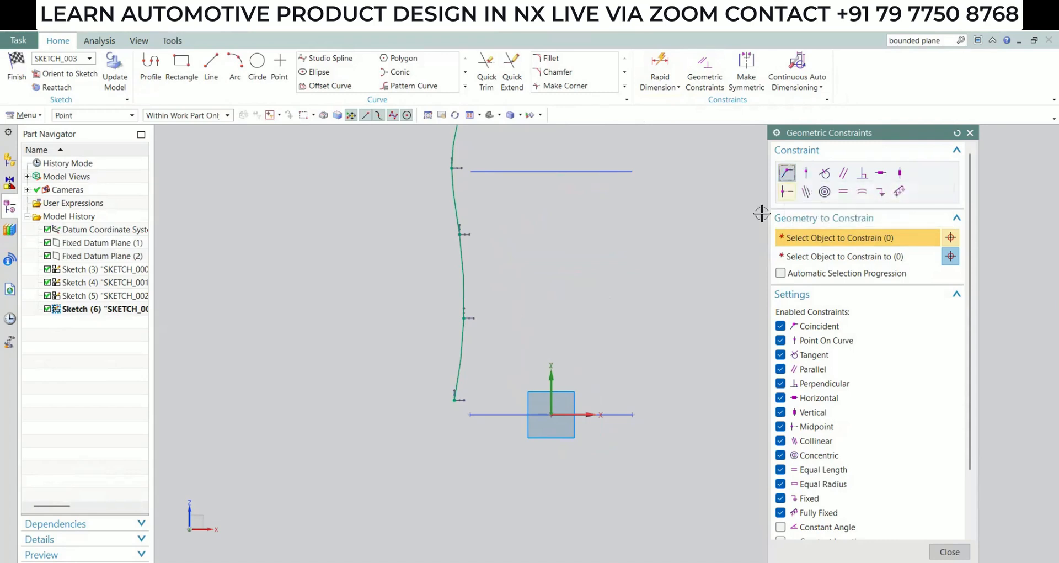
click(454, 399)
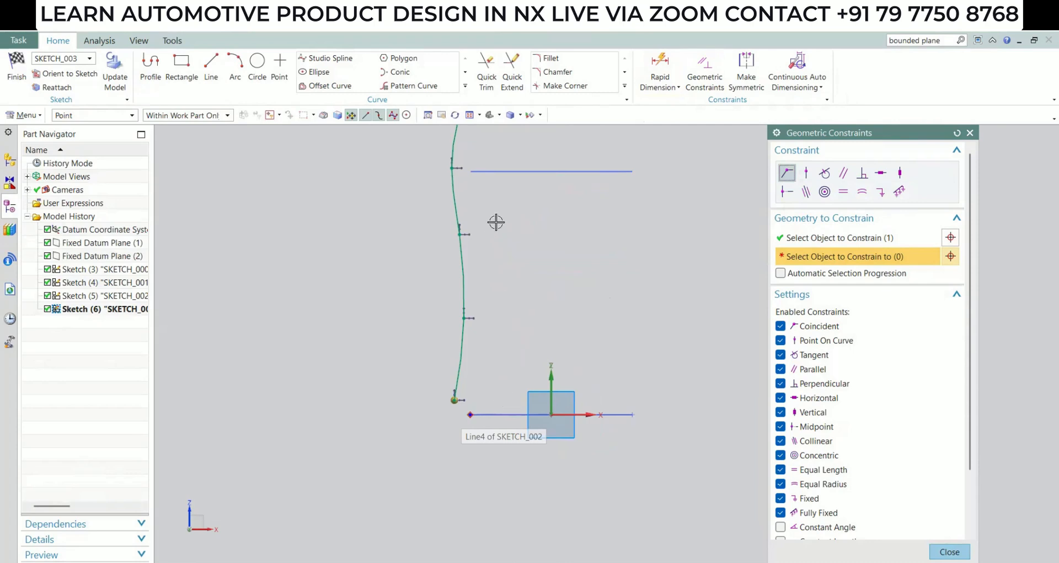
Create an intersection point between the middle circle and the sketch plane, cycling the solution to the negative X side
shift+middle_drag(516, 222, 518, 339)
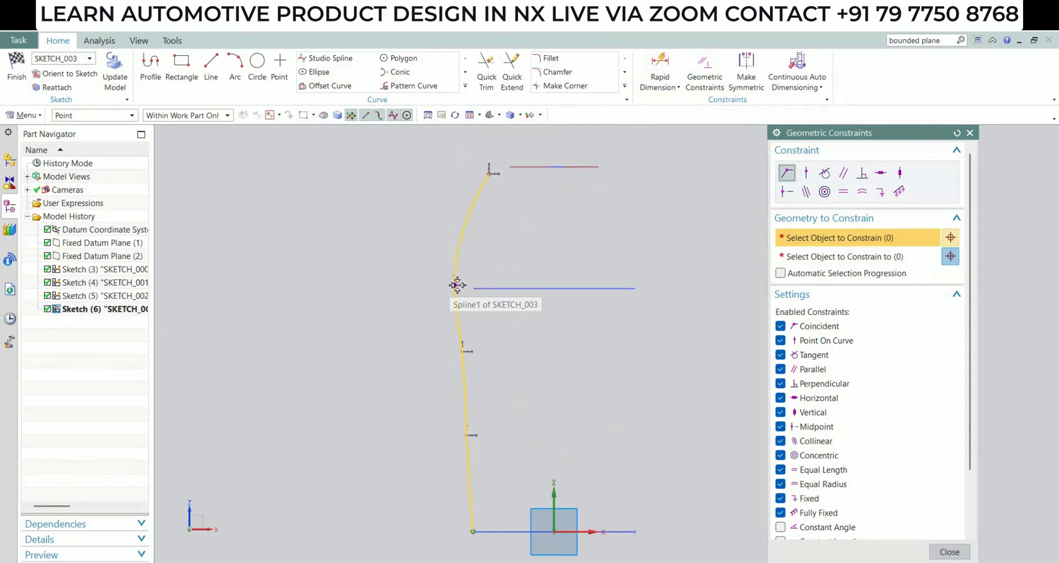
middle_drag(524, 285, 532, 313)
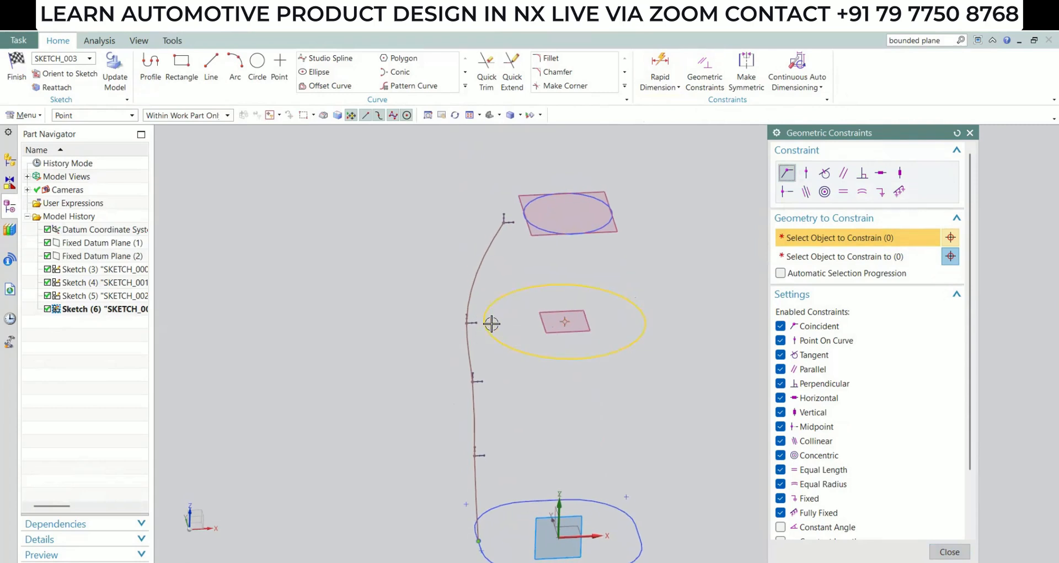
click(467, 87)
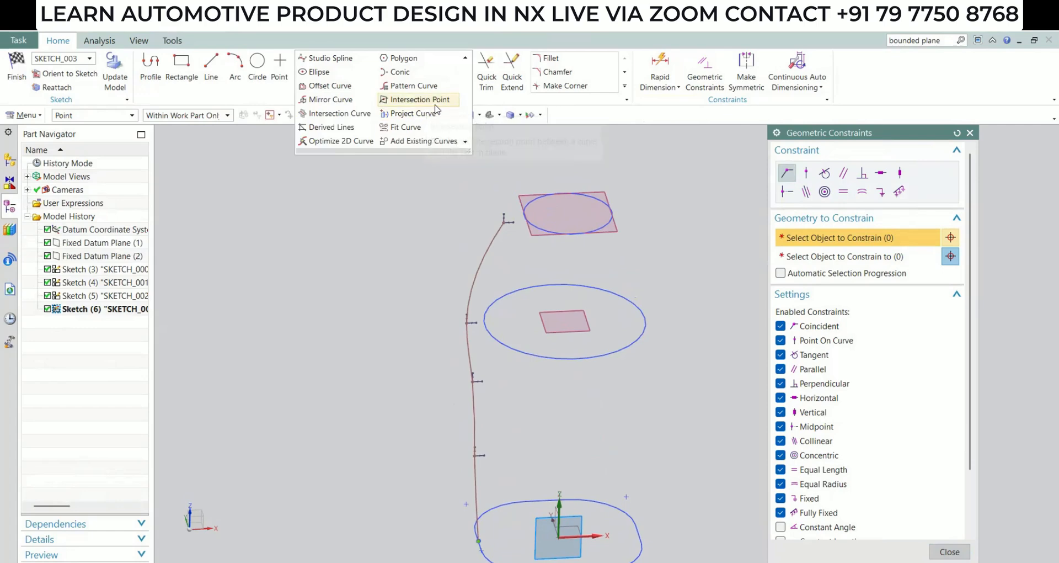
click(436, 103)
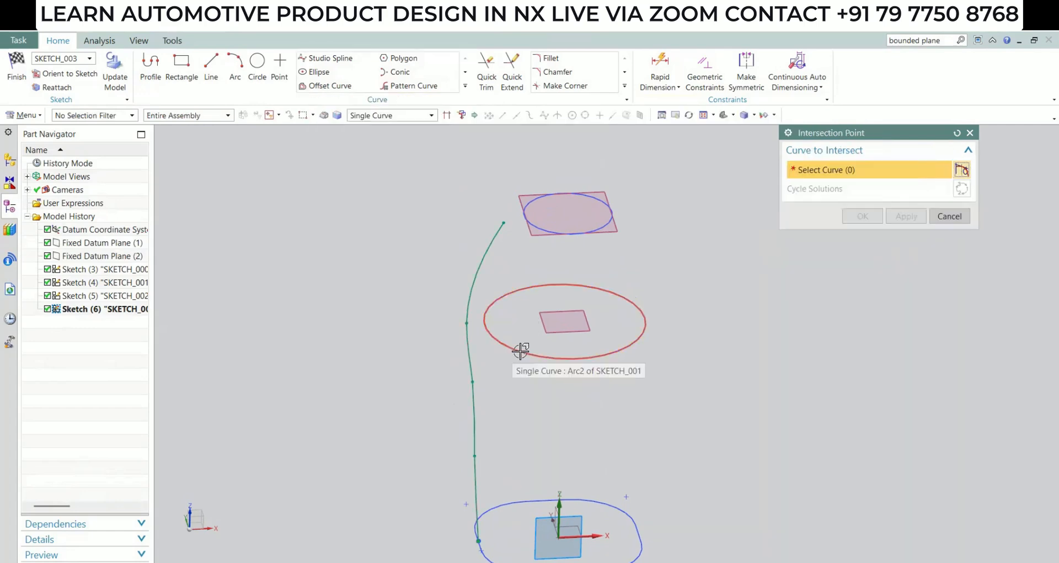
click(520, 350)
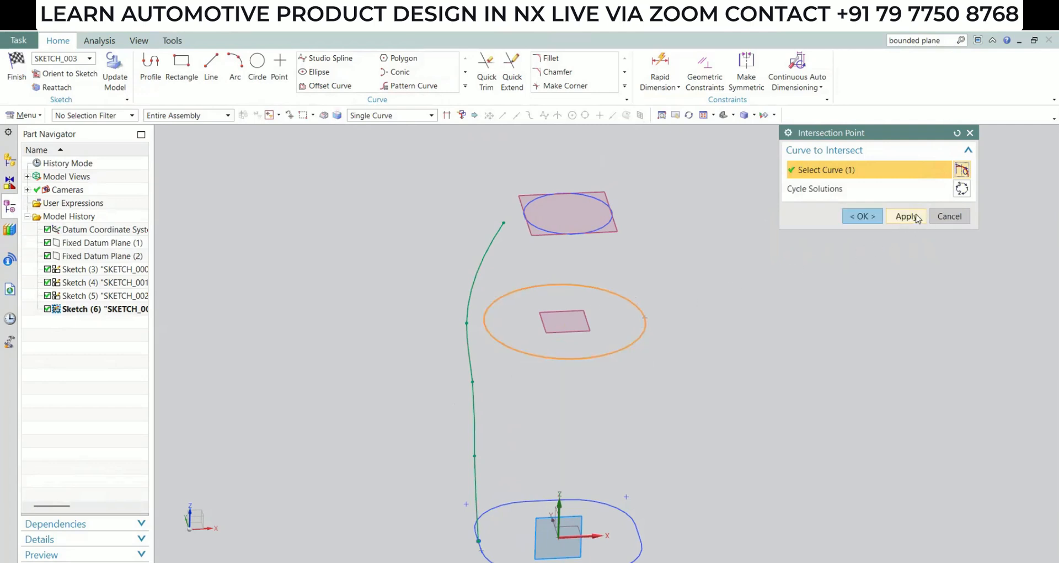
click(967, 189)
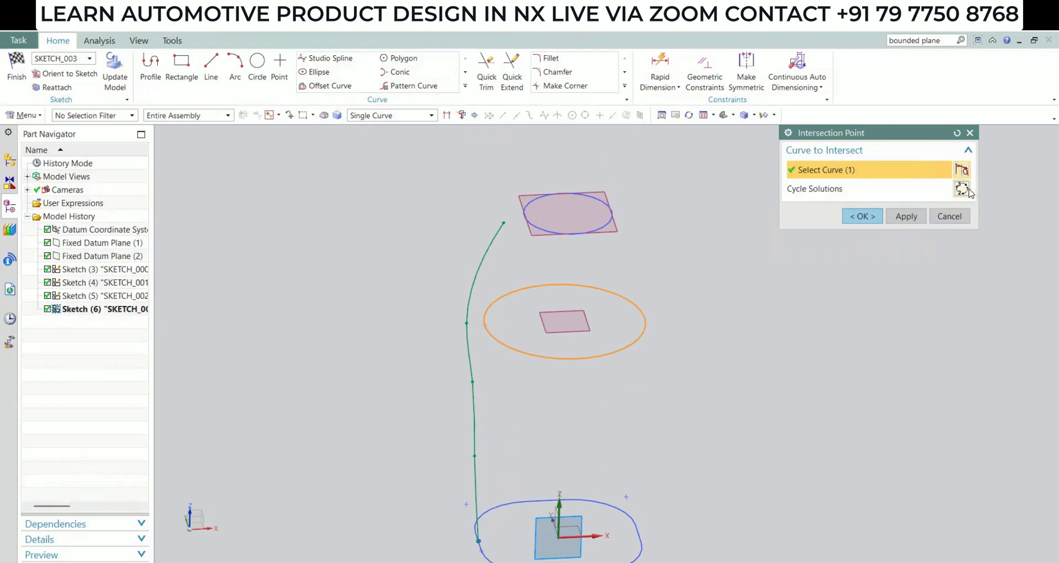
click(862, 216)
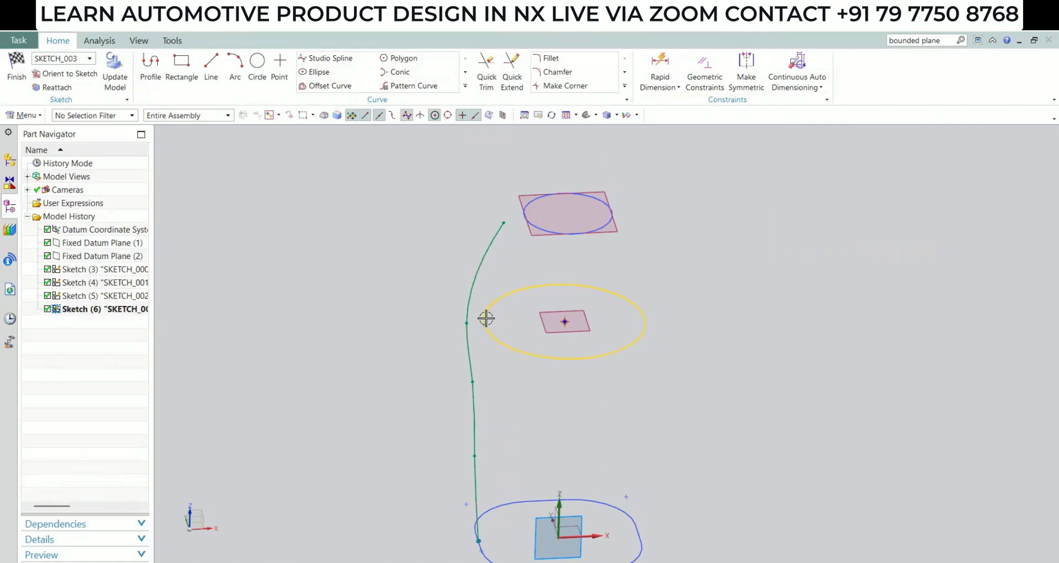
Create an intersection point between the uppermost circle and the sketch plane on the negative X side
click(466, 87)
click(420, 99)
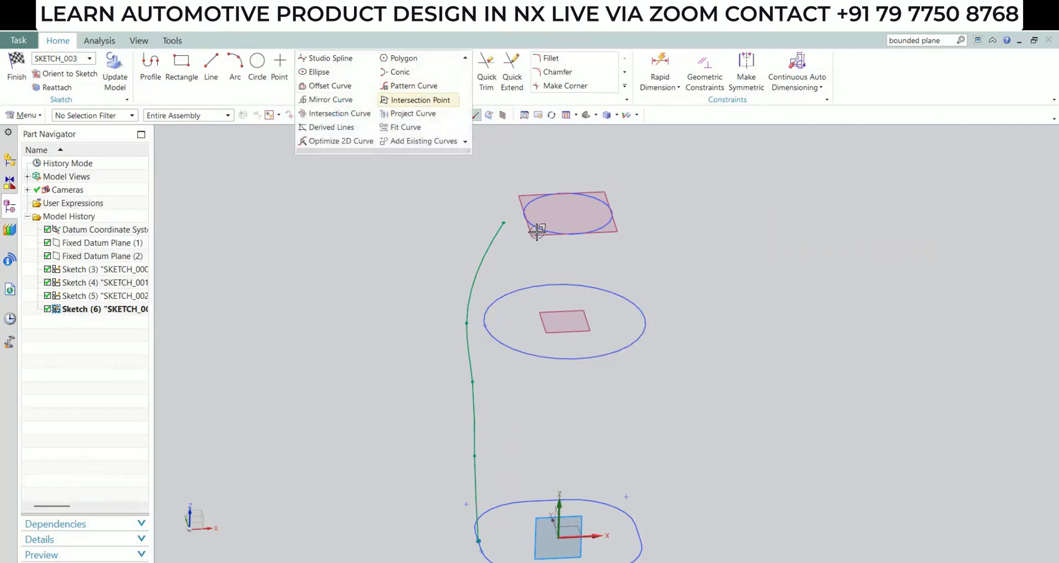
click(633, 233)
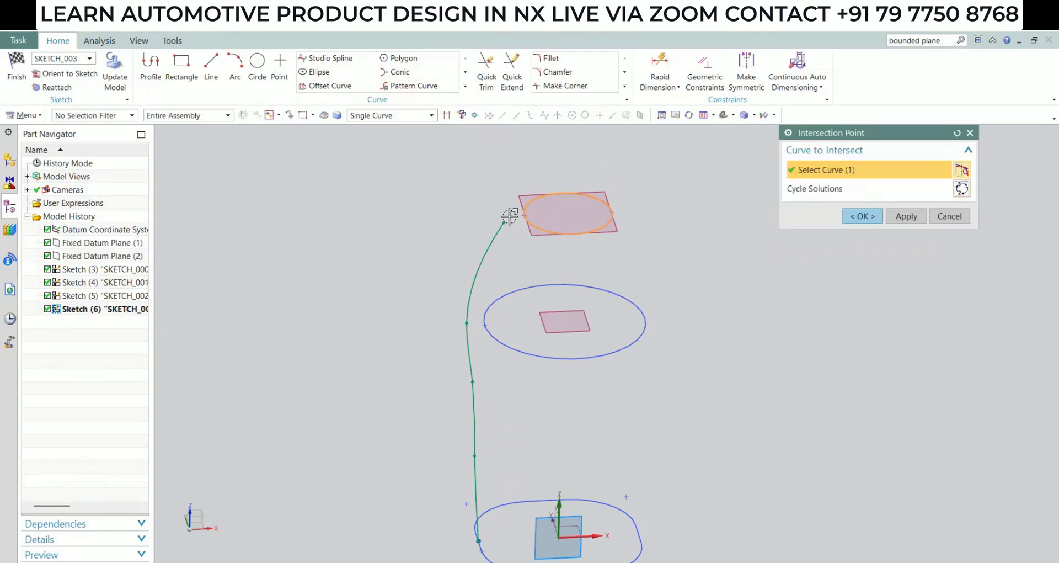
click(873, 217)
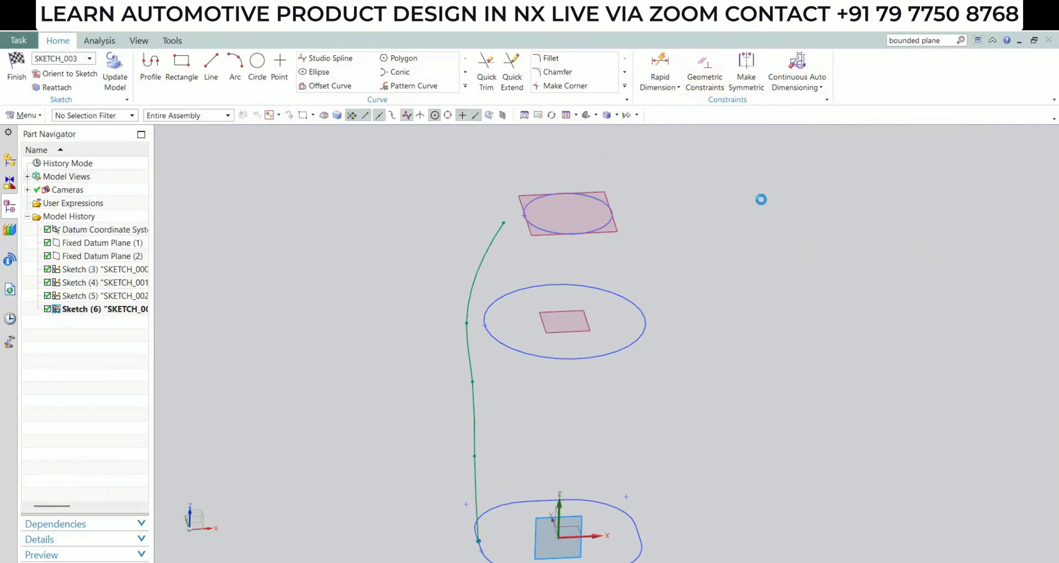
Constrain the spline's fourth point and upper endpoint coincident with the intersection points of the middle and uppermost circles
key(c)
click(798, 174)
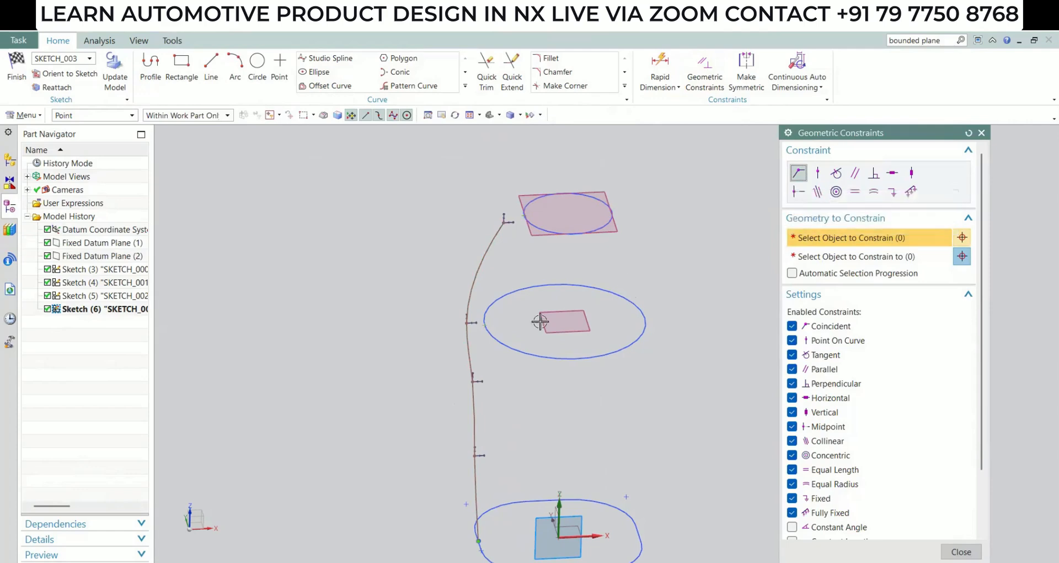
click(509, 382)
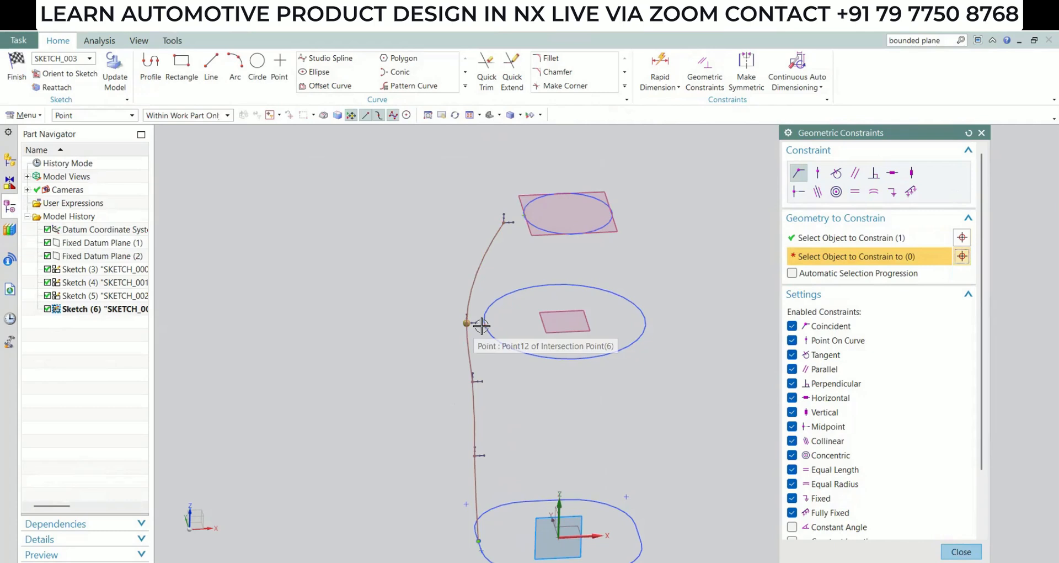
click(482, 326)
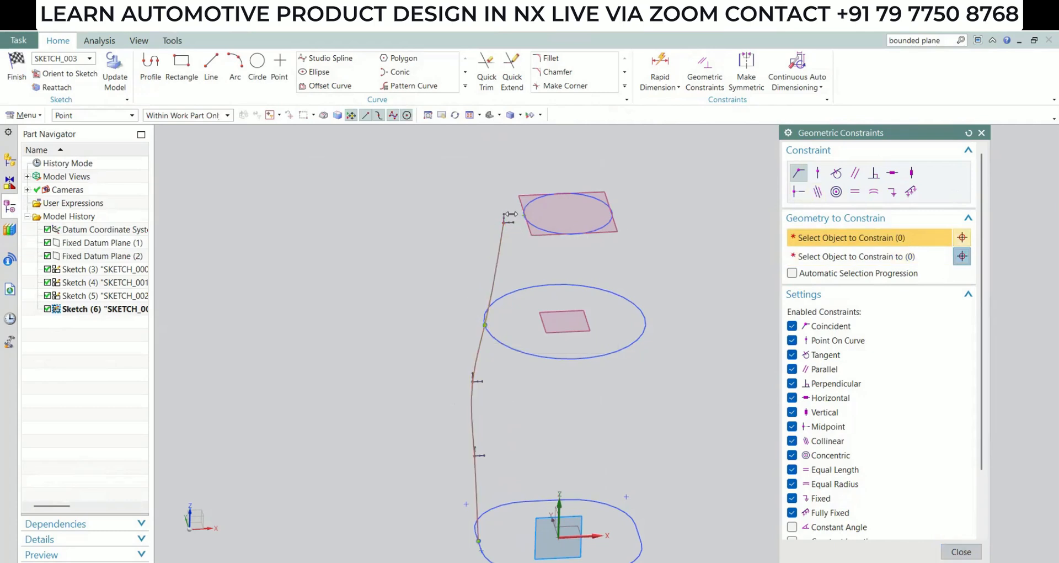
click(502, 222)
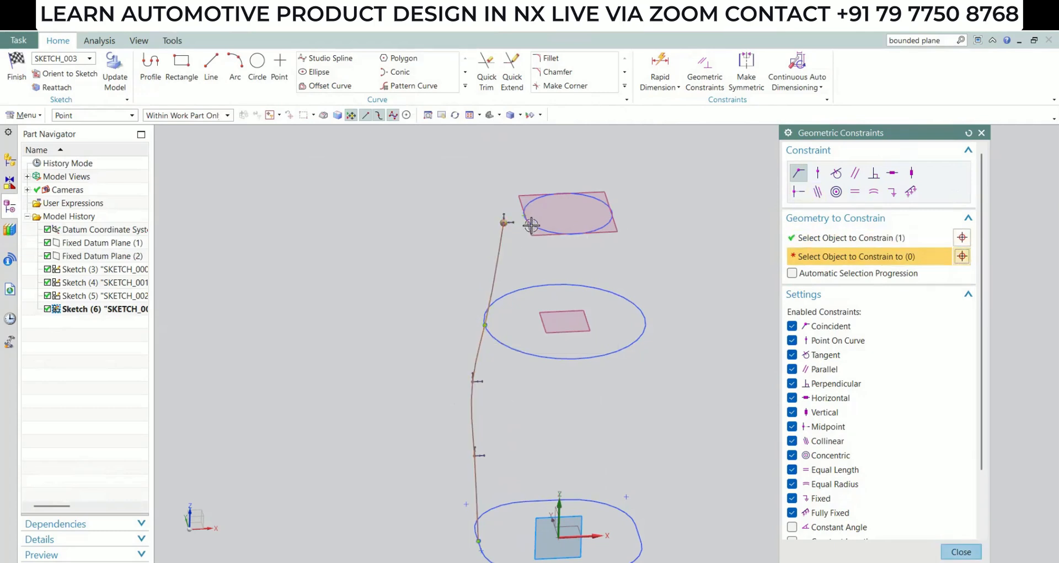
click(600, 348)
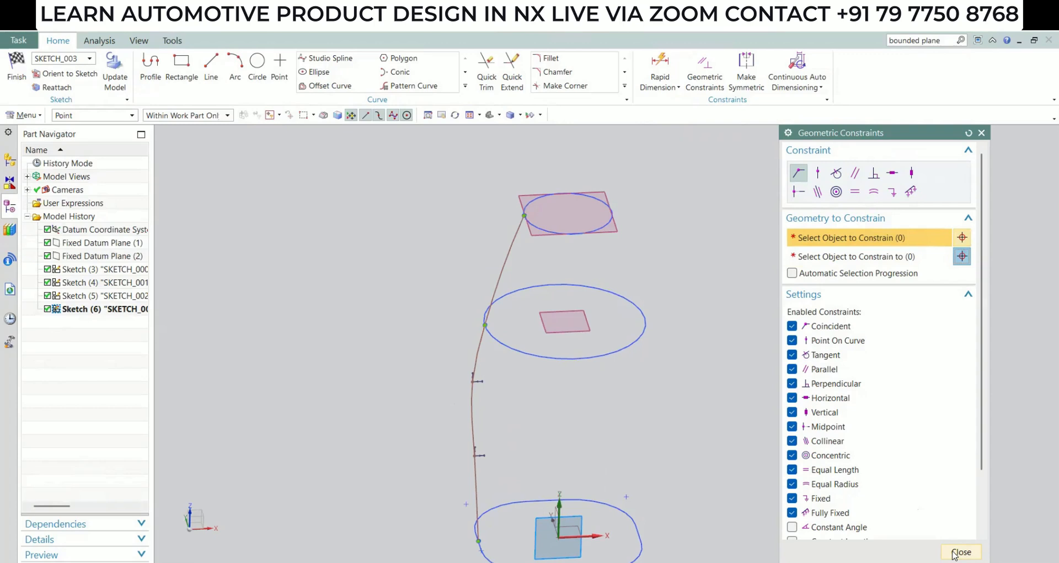
click(954, 550)
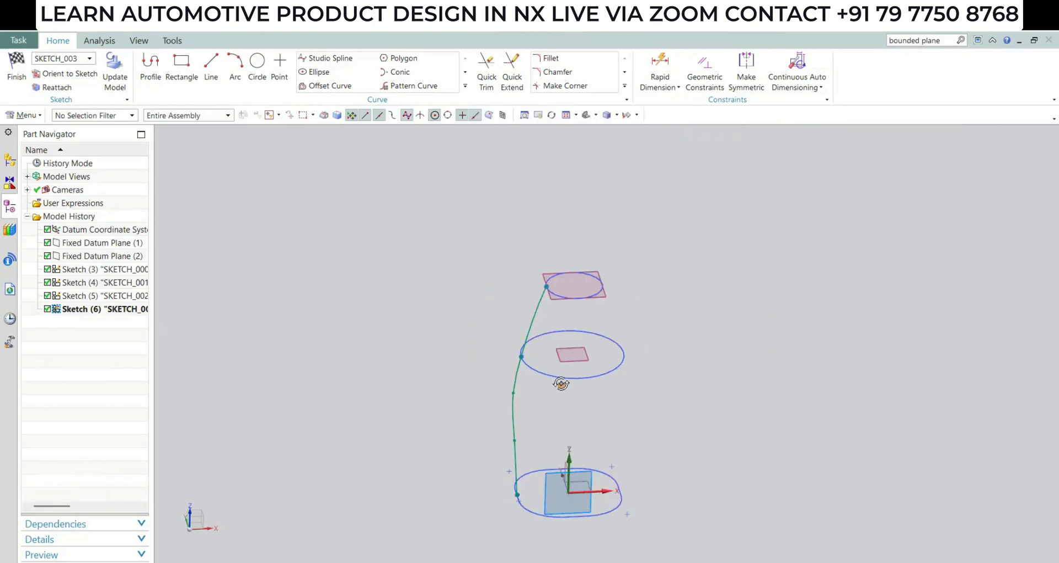
Dimension the horizontal distance from the spline's second-lowest point to the origin as 43 mm
mouse_move(563, 386)
middle_down()
mouse_move(546, 363)
mouse_move(561, 338)
middle_up()
shift+middle_drag(560, 338, 557, 253)
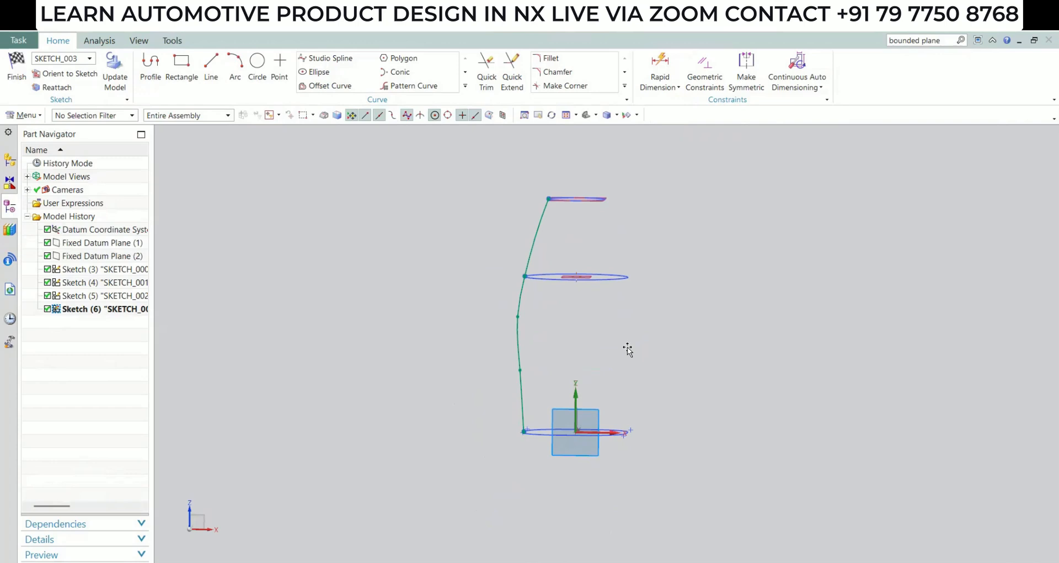
click(659, 68)
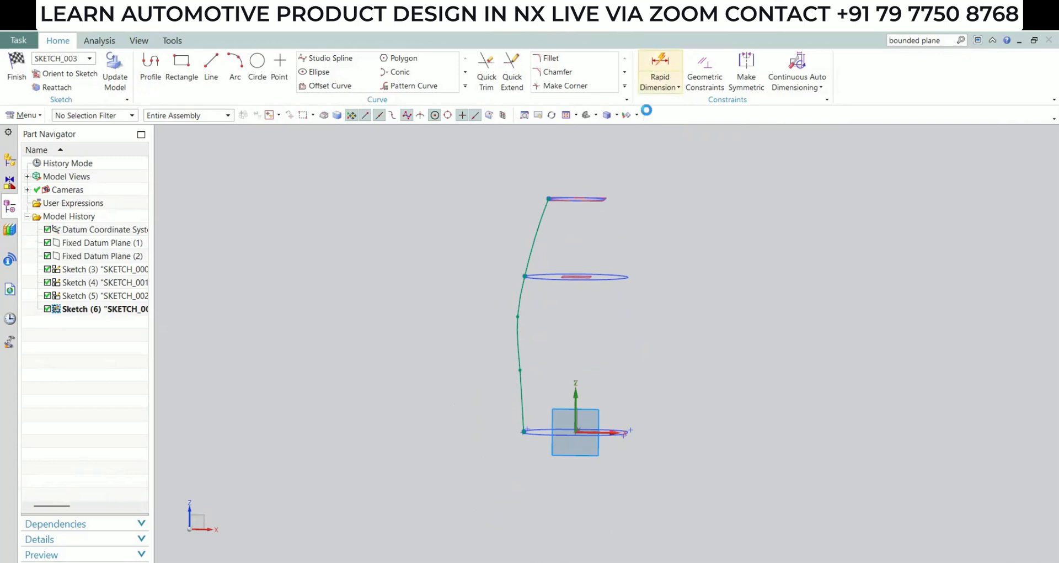
click(519, 369)
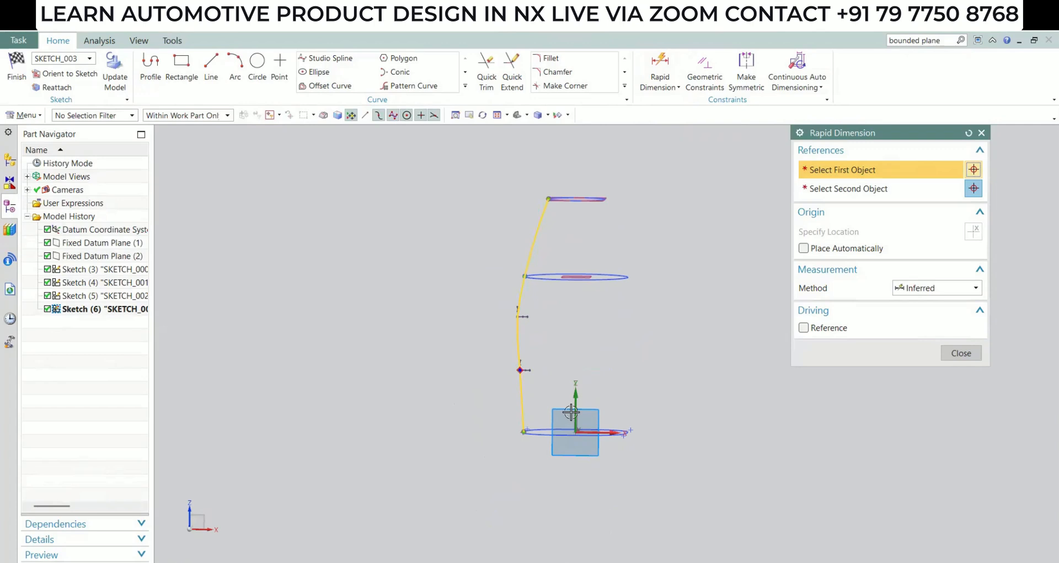
click(549, 486)
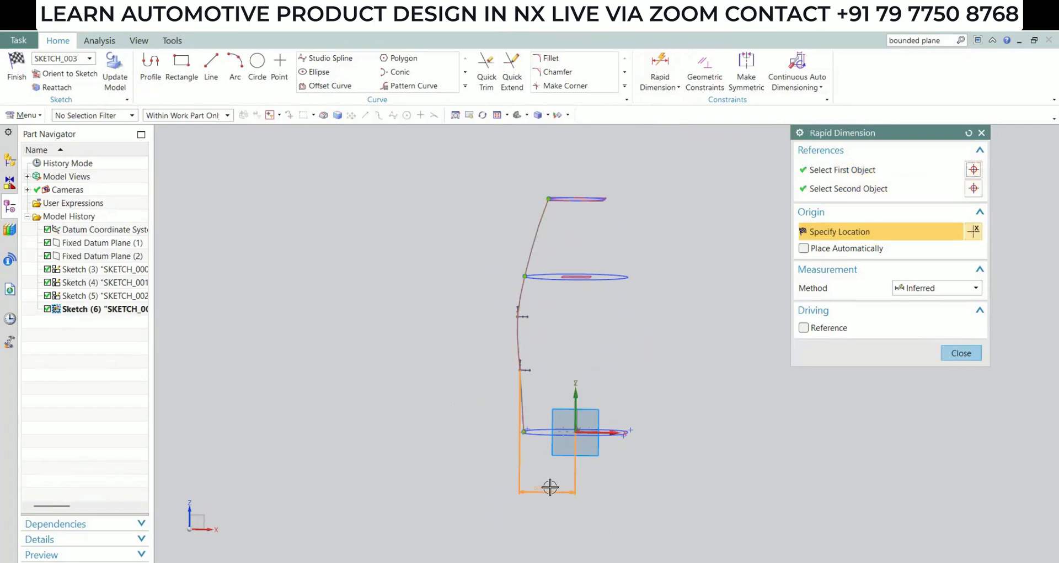
click(86, 79)
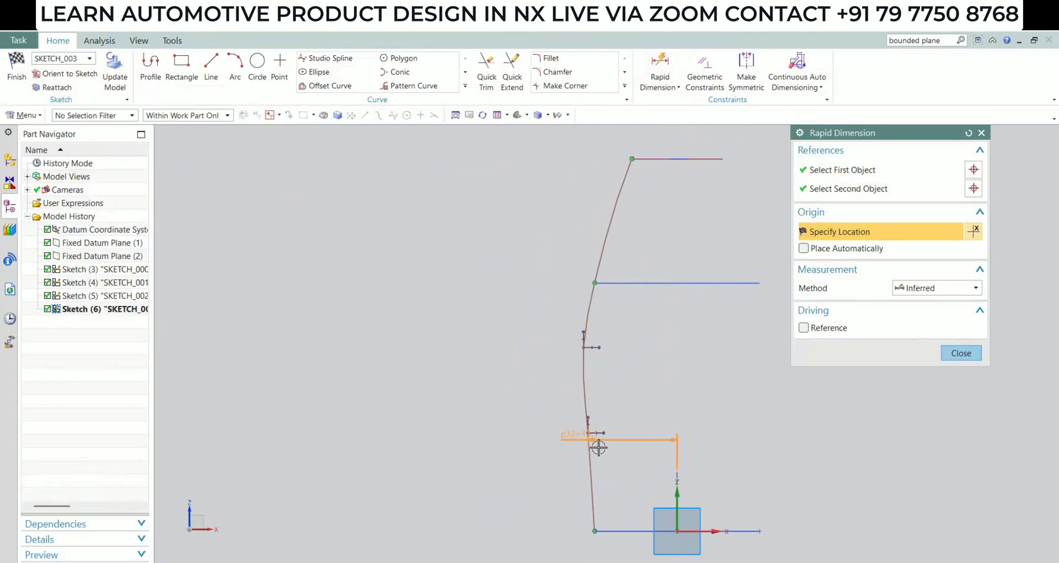
scroll(598, 447, down, 3)
click(619, 529)
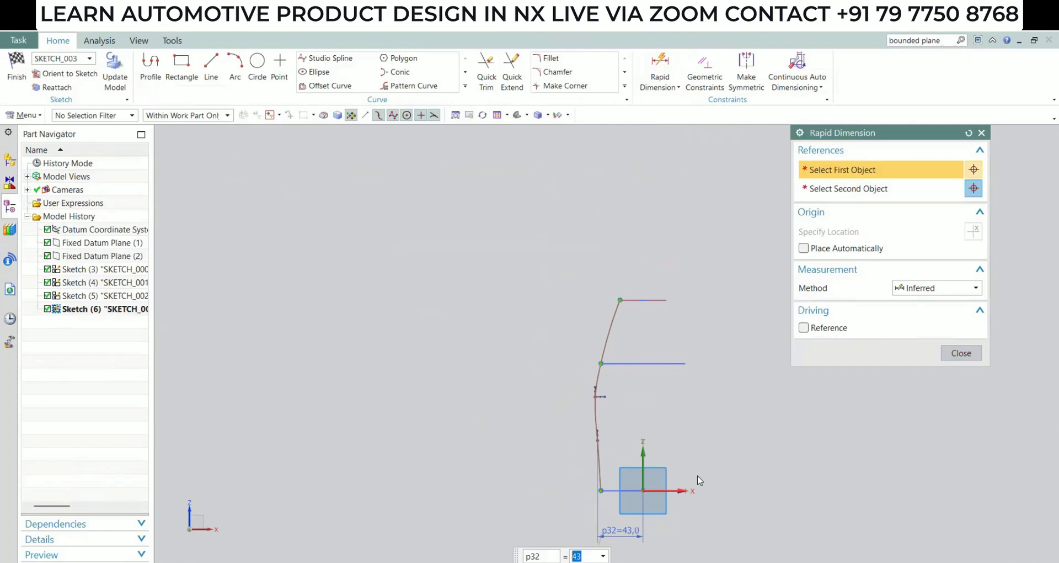
key(Return)
Dimension the height of the spline's second-lowest point above the origin as 15 mm
click(643, 491)
click(597, 440)
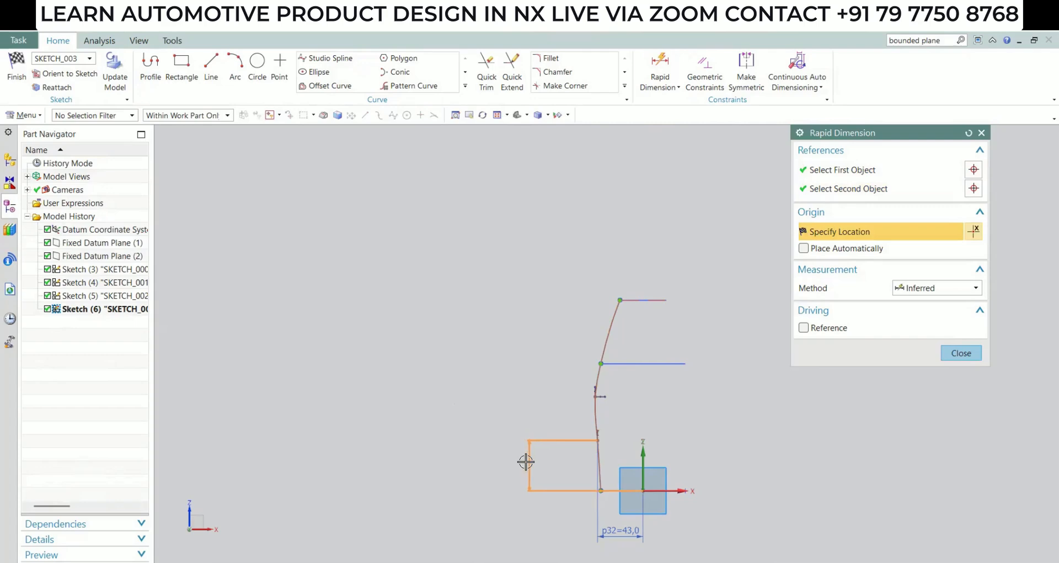
click(525, 461)
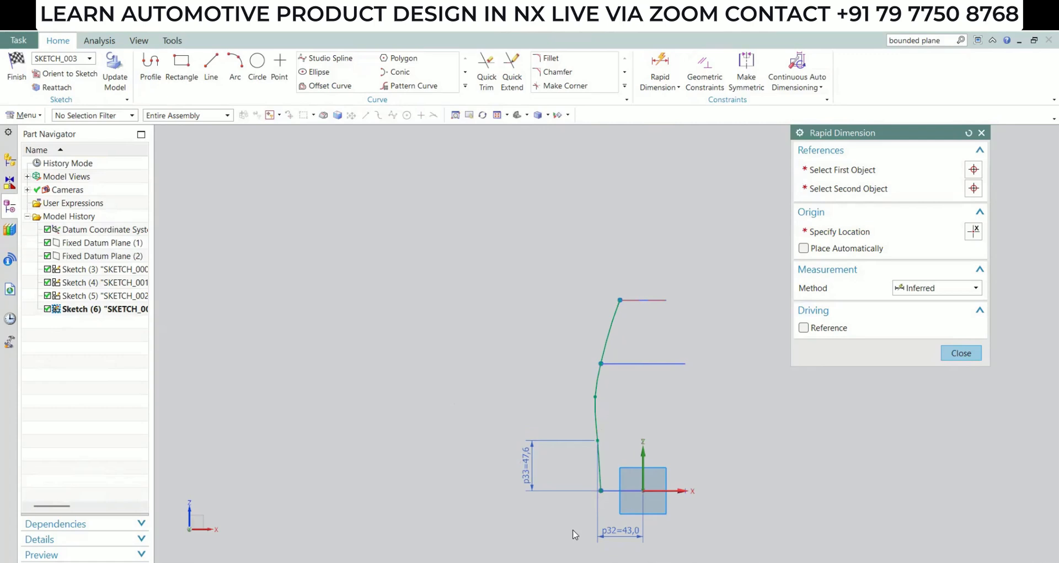
text(15)
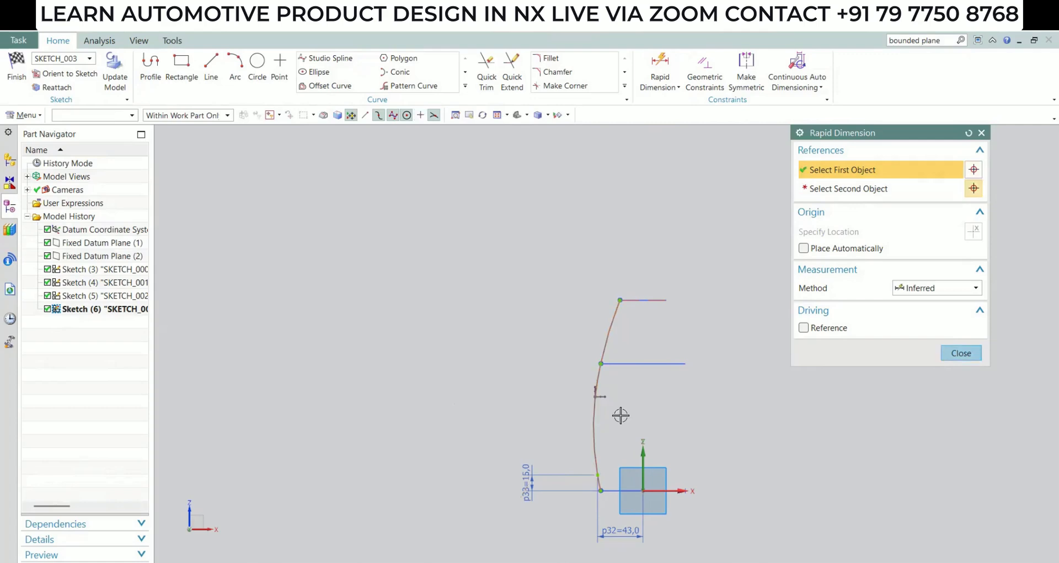
Dimension the horizontal distance from the spline's middle point to the Z axis as 35 mm
click(596, 397)
click(643, 446)
click(626, 415)
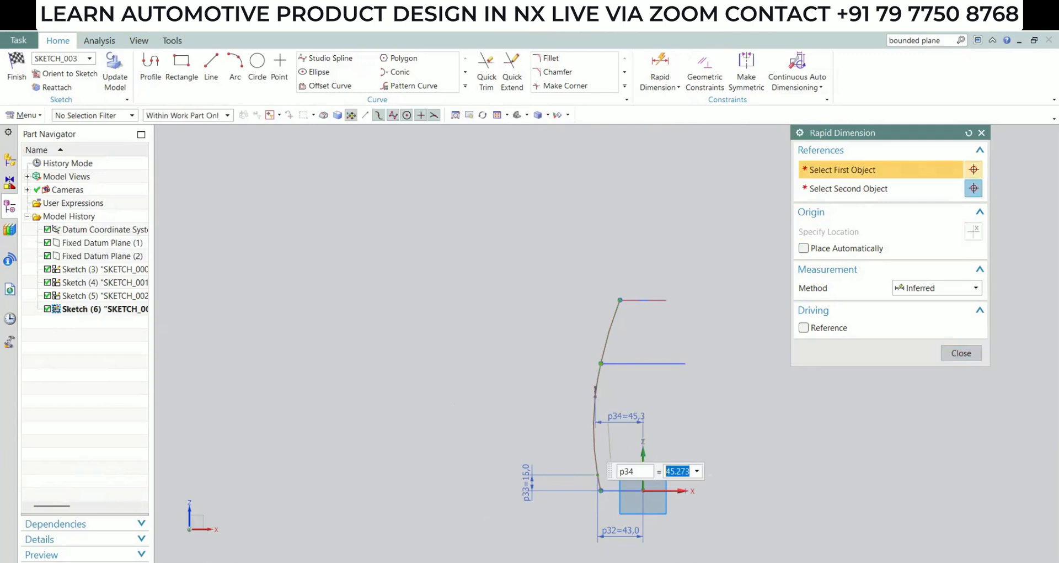
text(35)
key(Return)
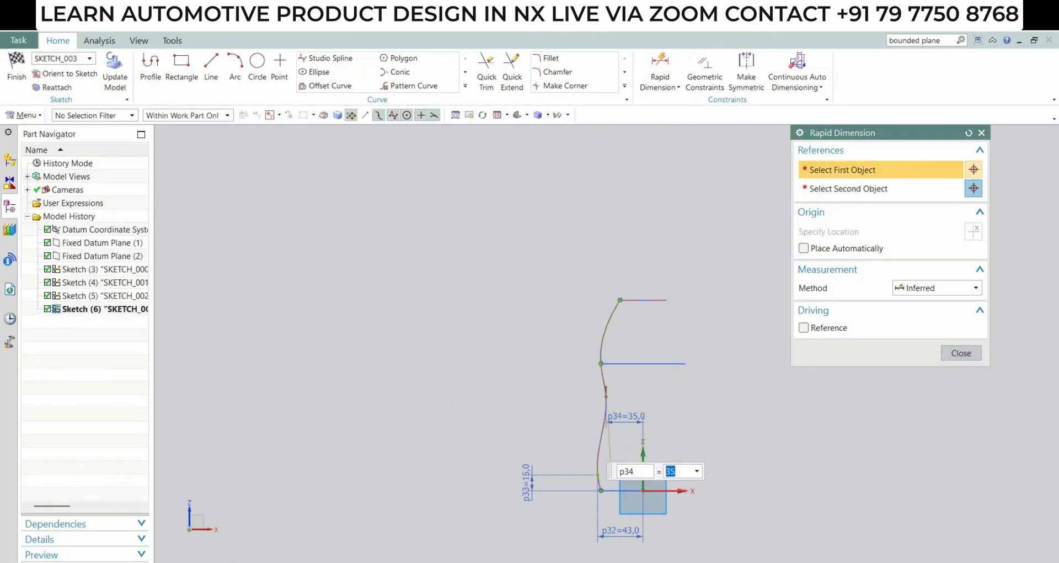
Dimension the vertical distance between the base and the middle circle, placing it beside the spline, and leave Rapid Dimension
click(628, 363)
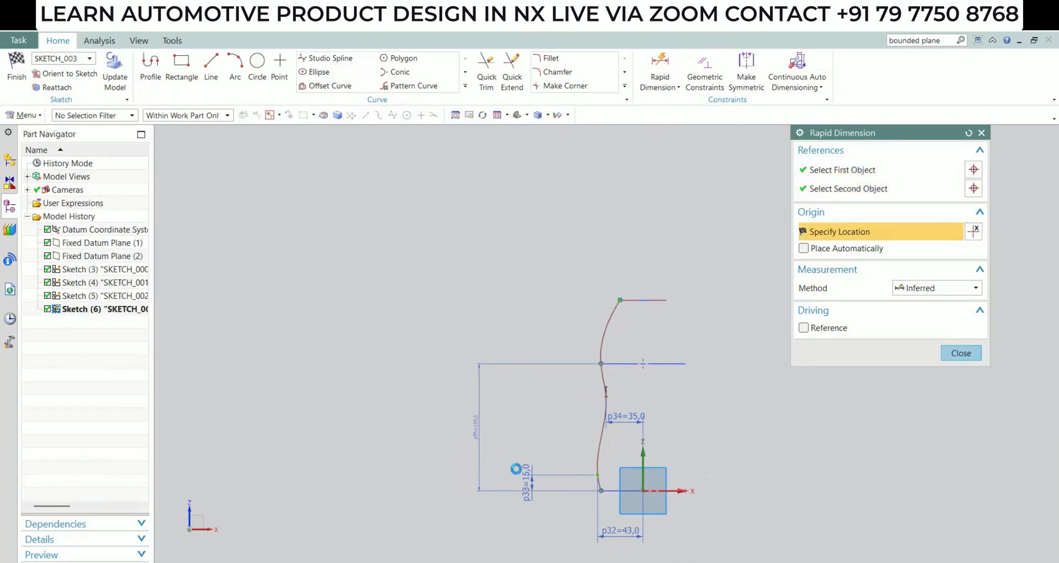
click(482, 485)
key(Escape)
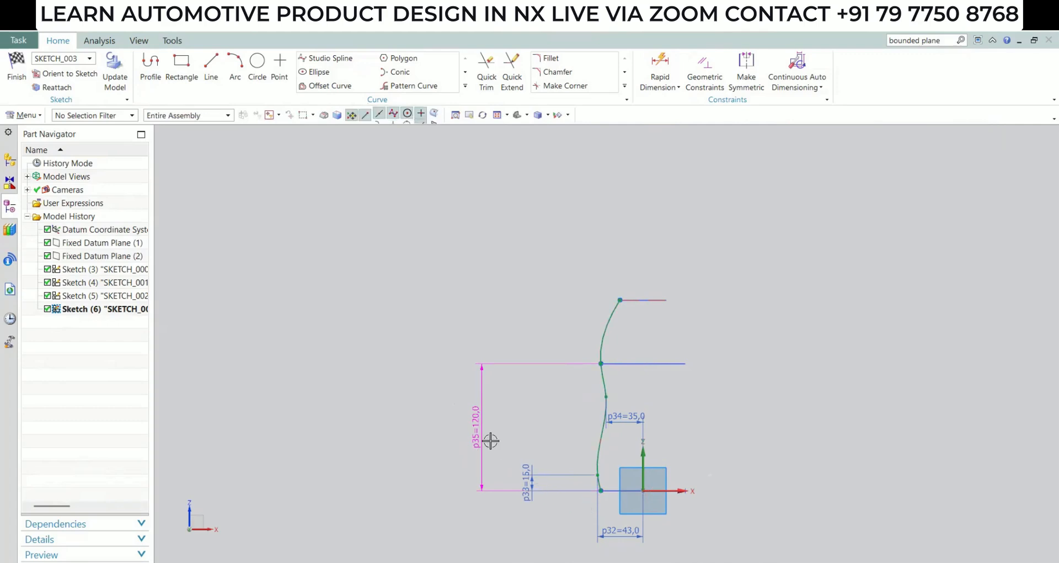
scroll(536, 397, up, 2)
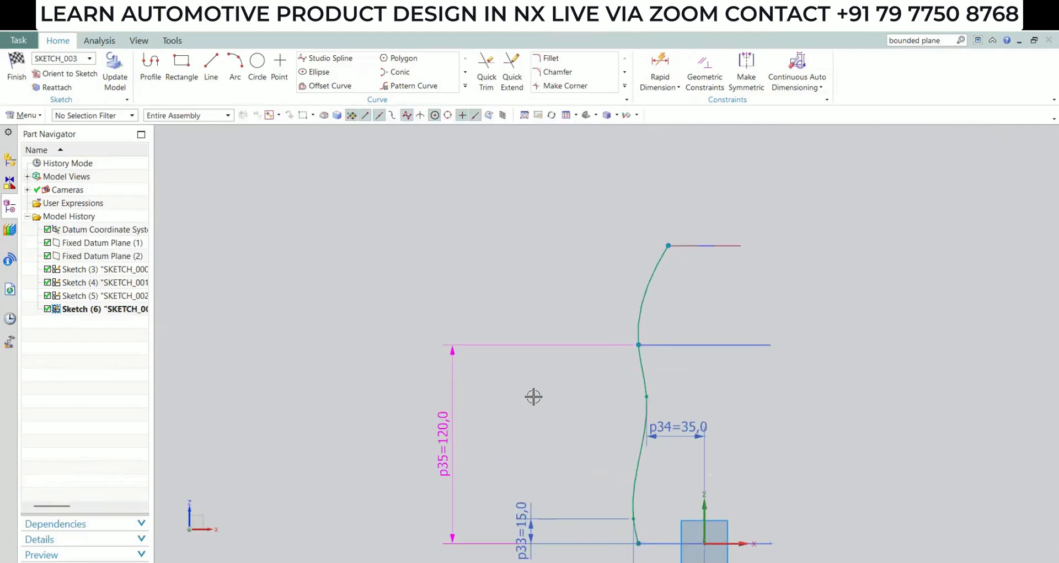
click(663, 329)
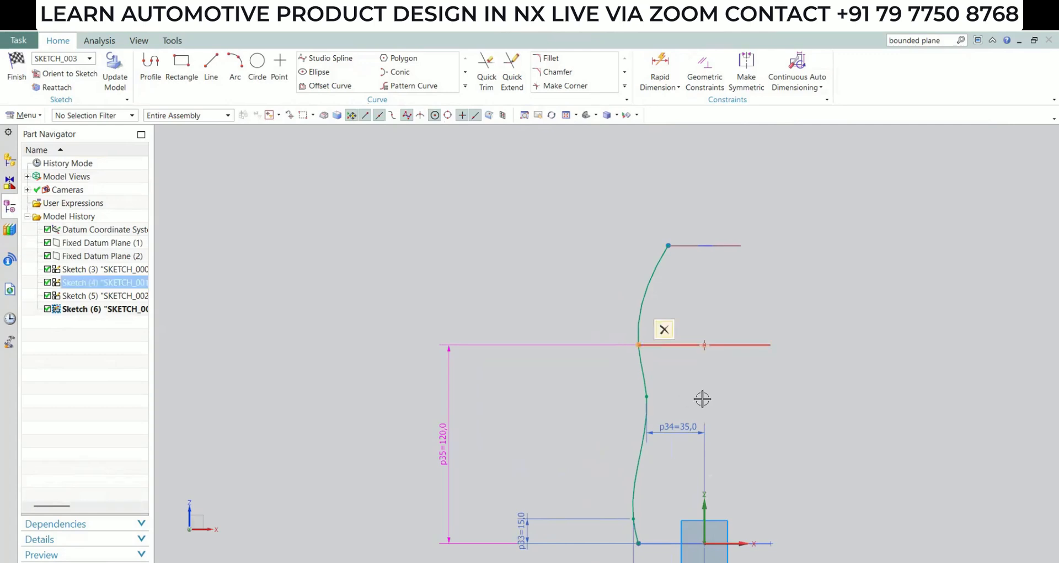
Try to set the vertical dimension between the base and the middle circle to 70 mm
key(Escape)
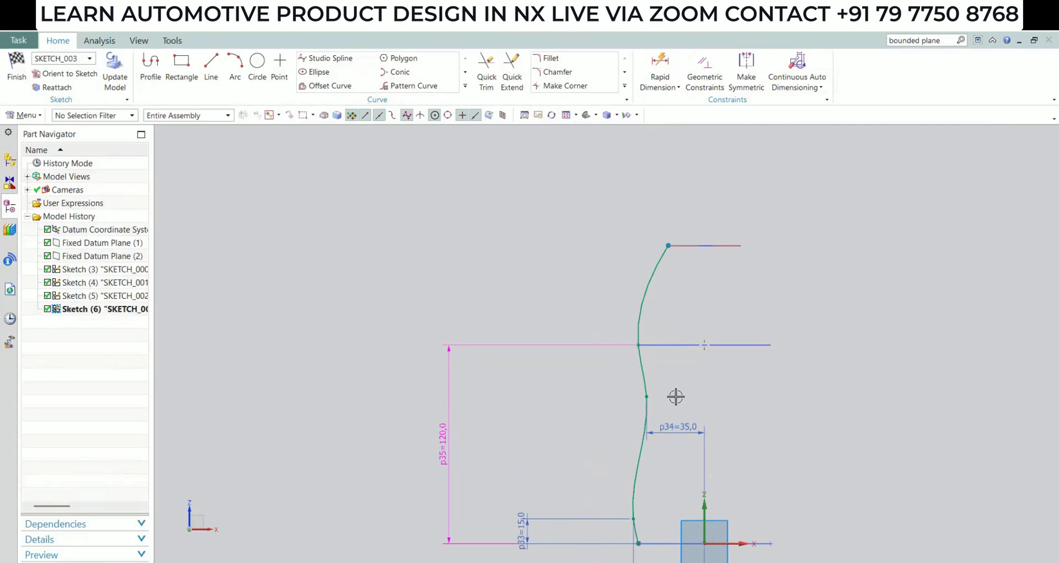
click(447, 432)
double_click(447, 432)
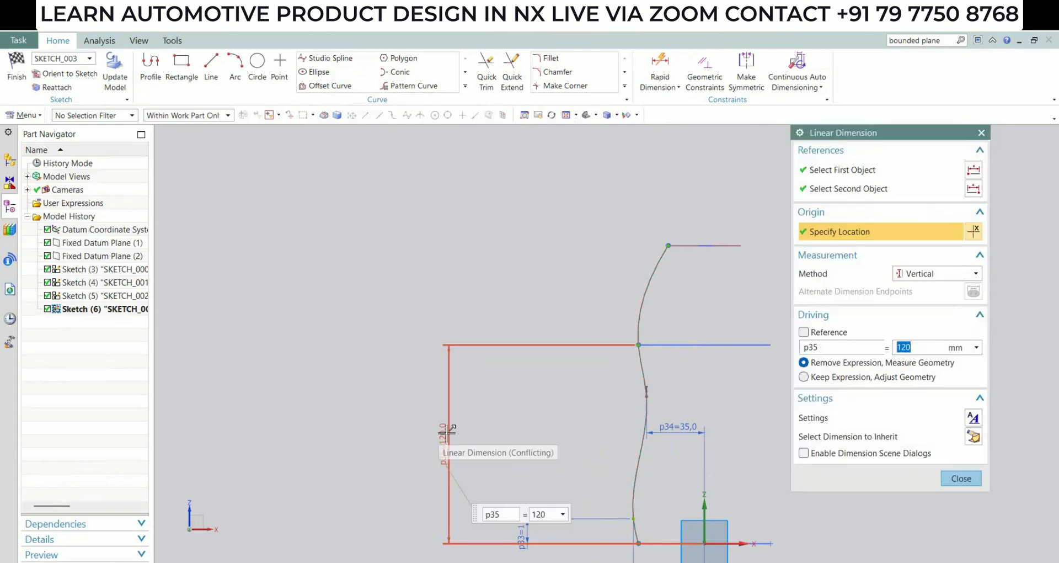
text(70)
key(Return)
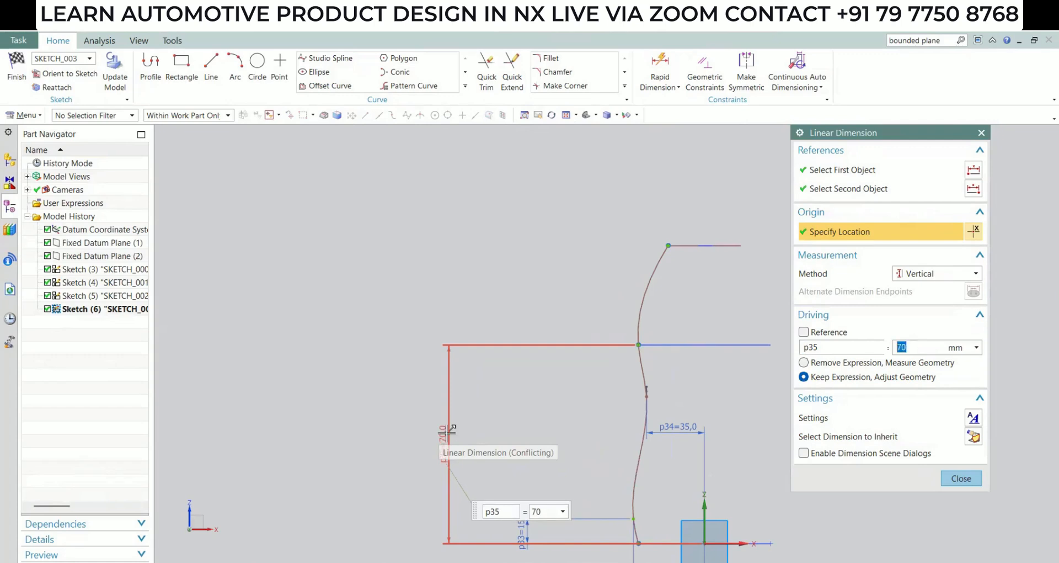
click(958, 479)
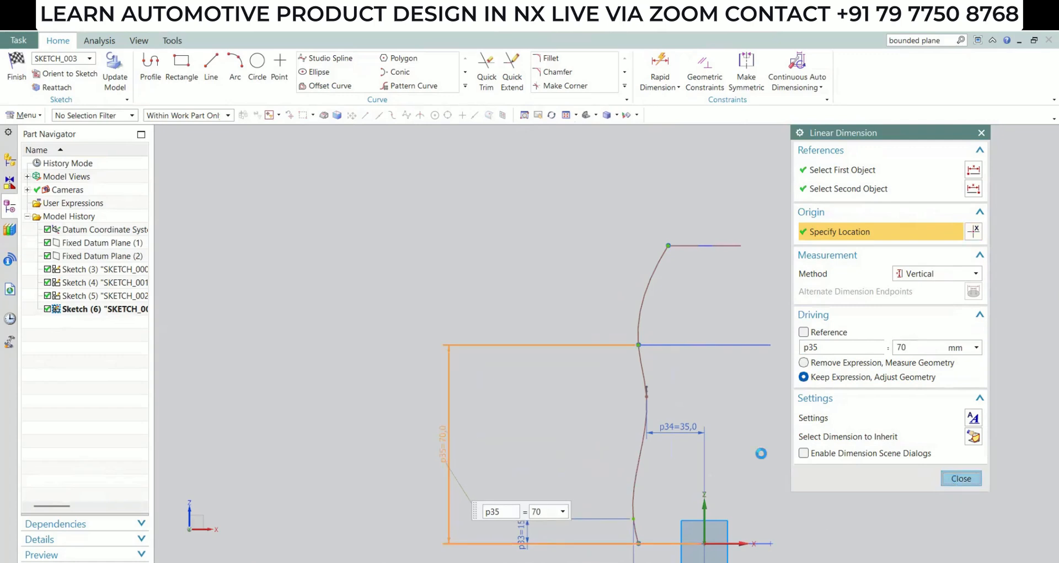
Delete the vertical dimension between the base and the middle circle
click(369, 340)
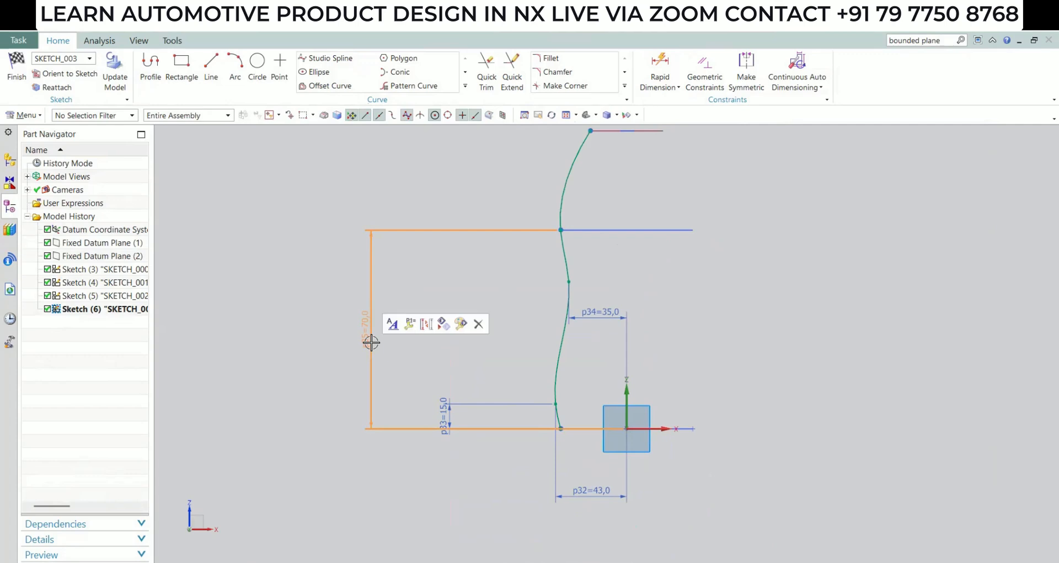
key(Delete)
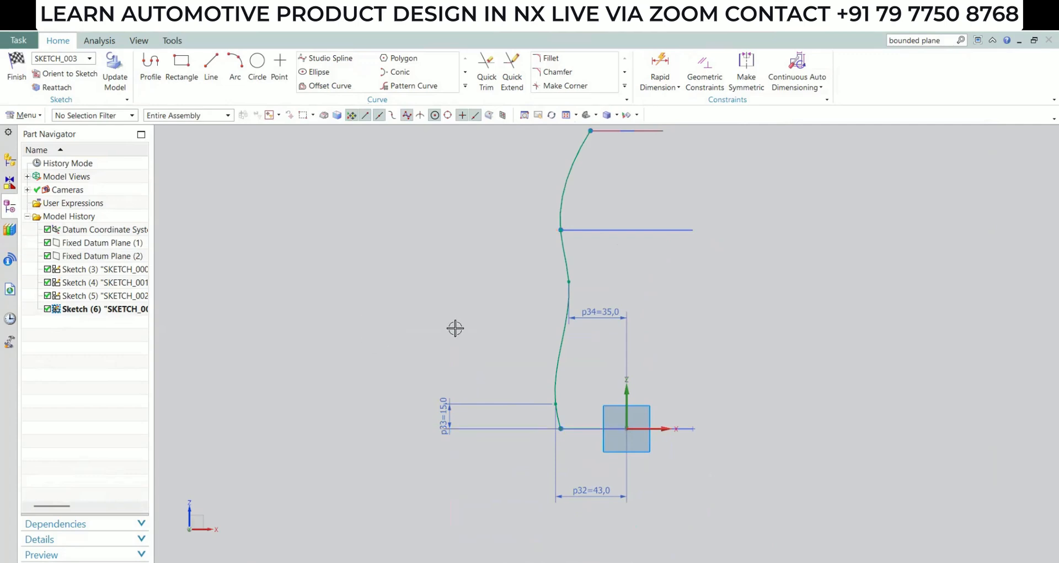
click(670, 65)
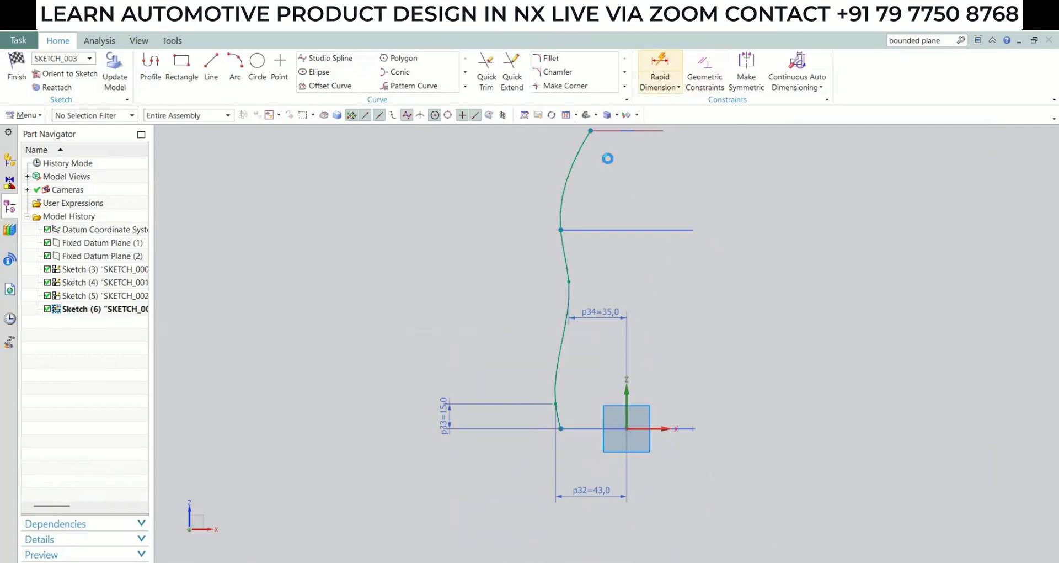
click(559, 228)
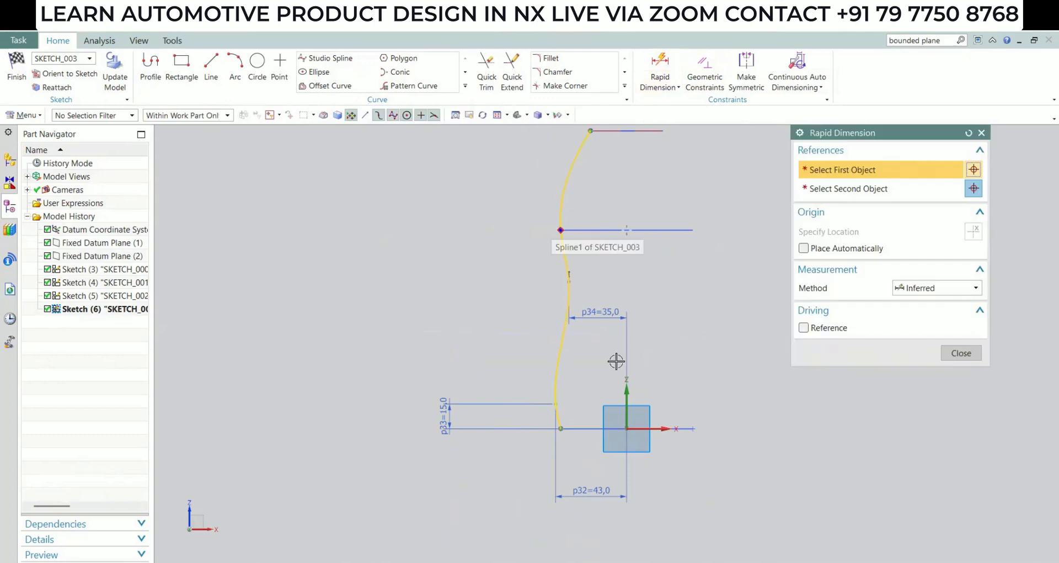
click(627, 428)
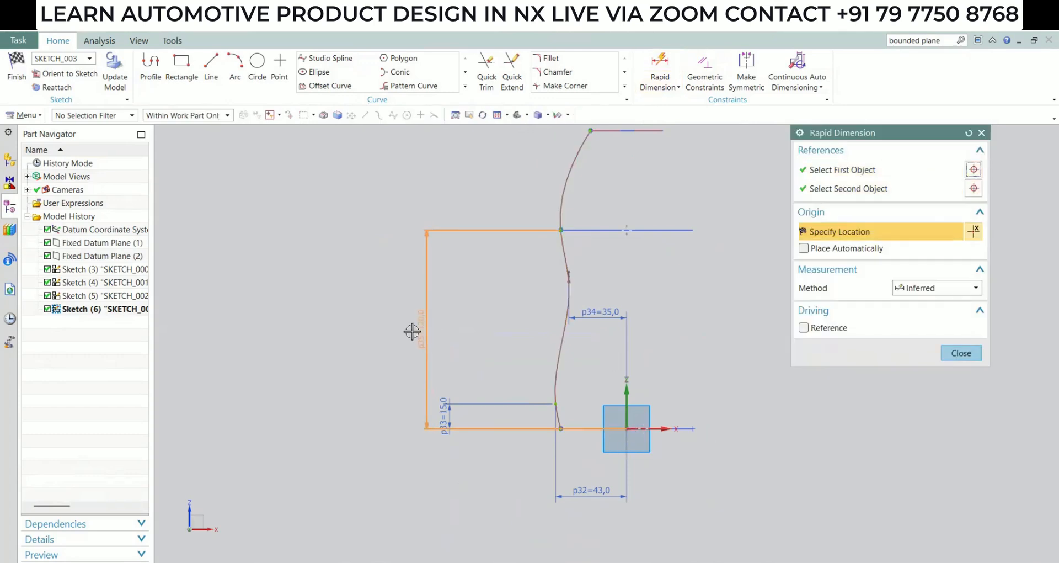
key(Escape)
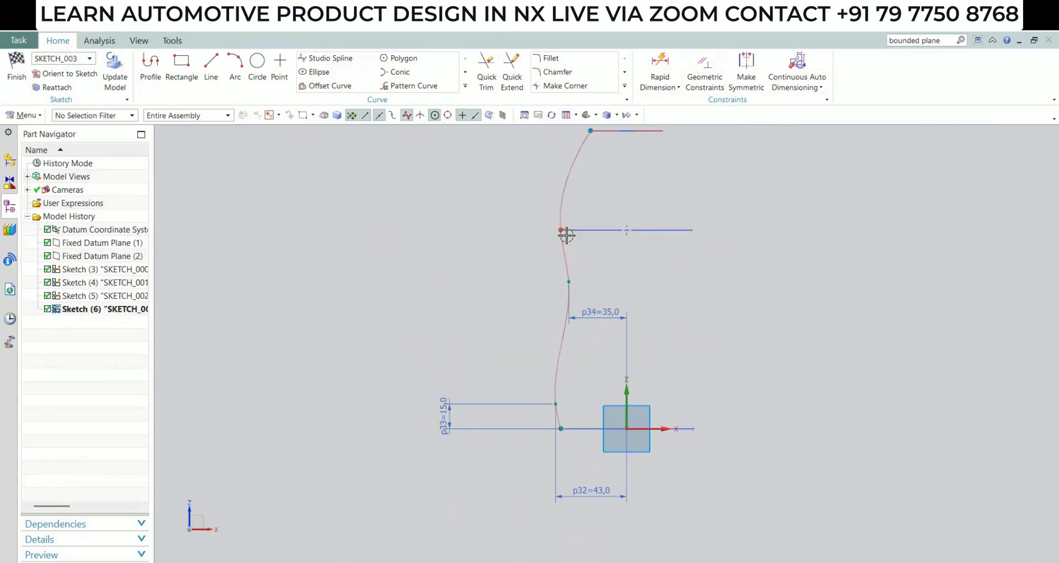
Try to dimension the height of the spline's point on the middle circle above the X axis, and delete that dimension
scroll(568, 235, down, 5)
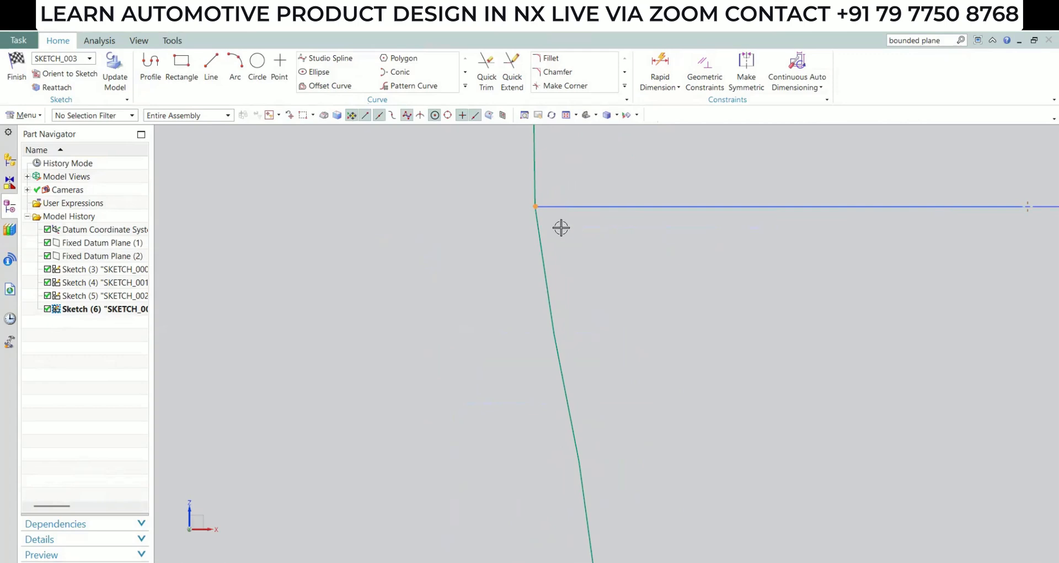
click(648, 80)
click(535, 205)
scroll(641, 335, up, 5)
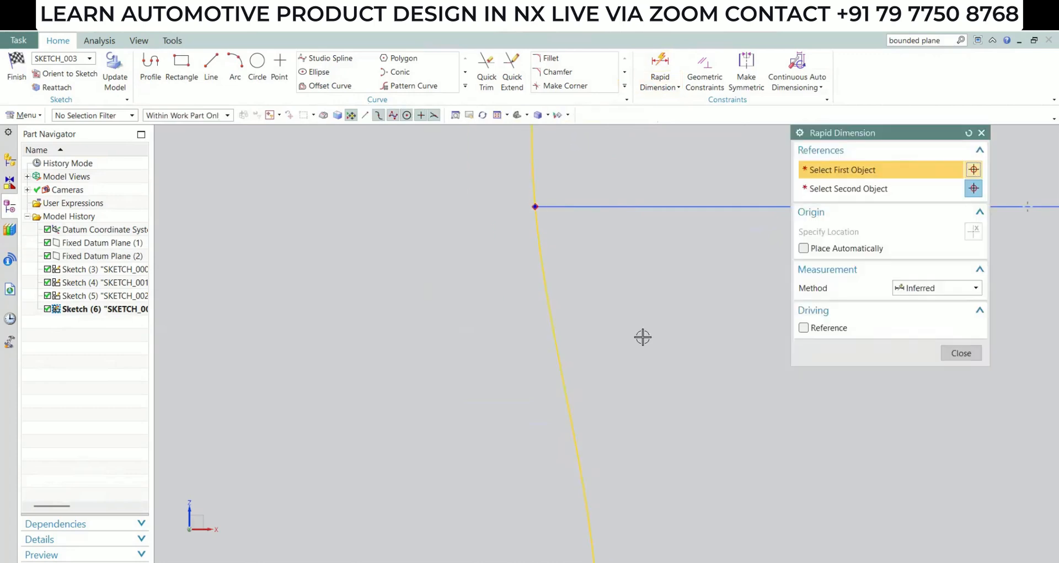
scroll(628, 353, up, 5)
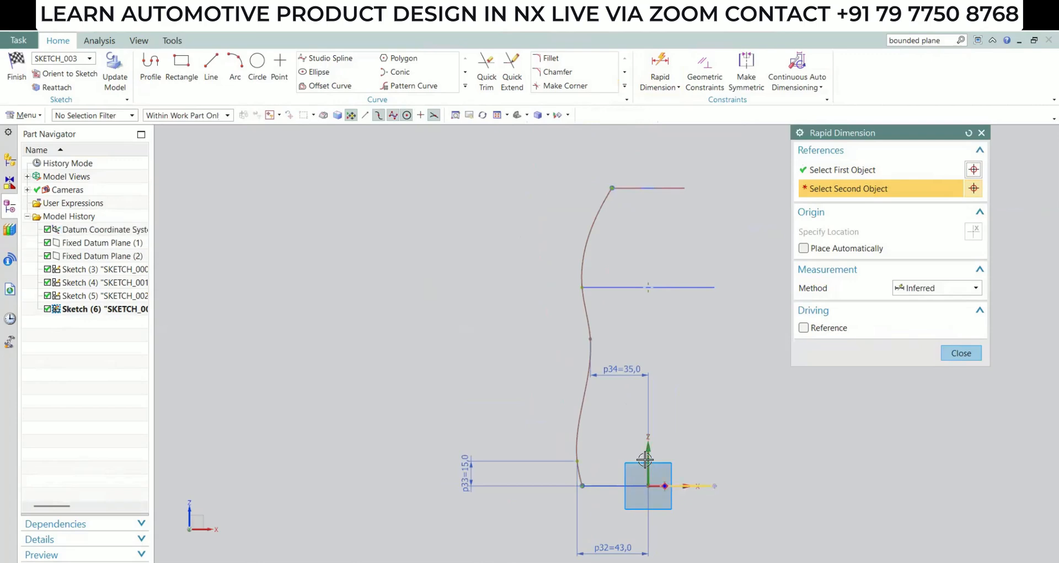
click(397, 402)
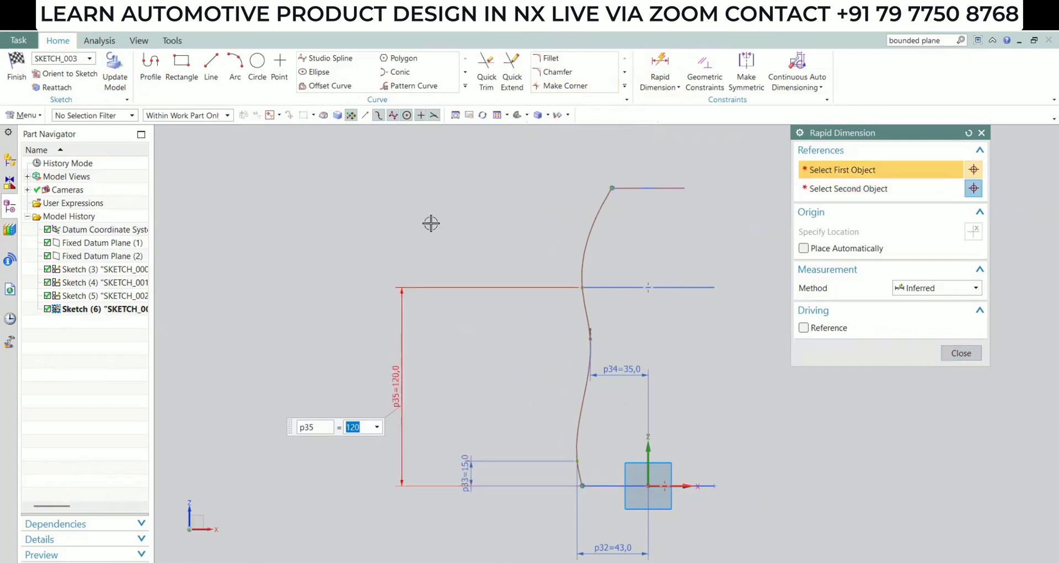
key(Escape)
click(397, 388)
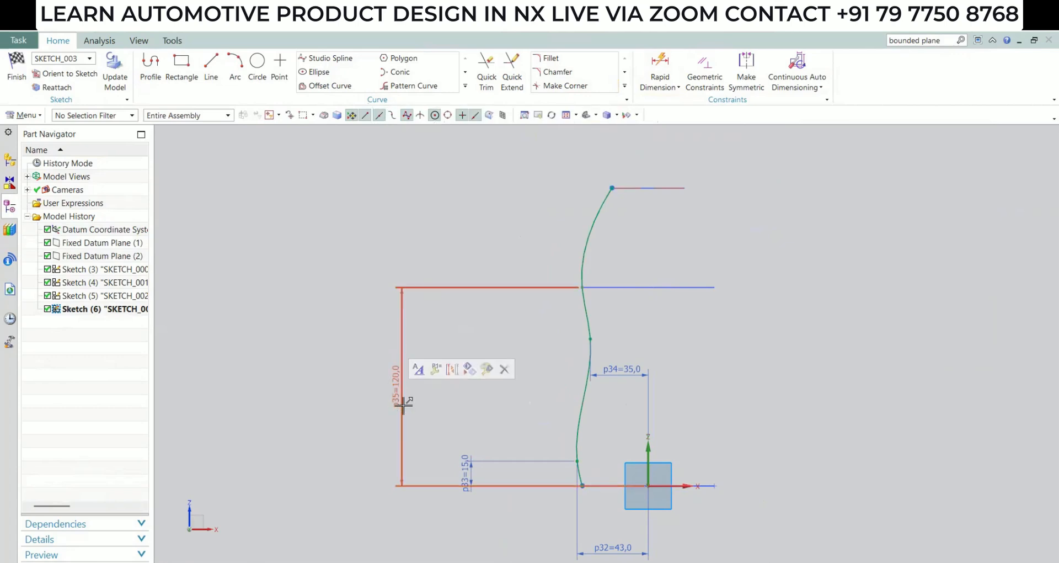
key(Delete)
Try the height dimension at the middle circle's spline point again with the sections seen at an angle, and delete it
middle_drag(578, 422, 650, 237)
click(667, 67)
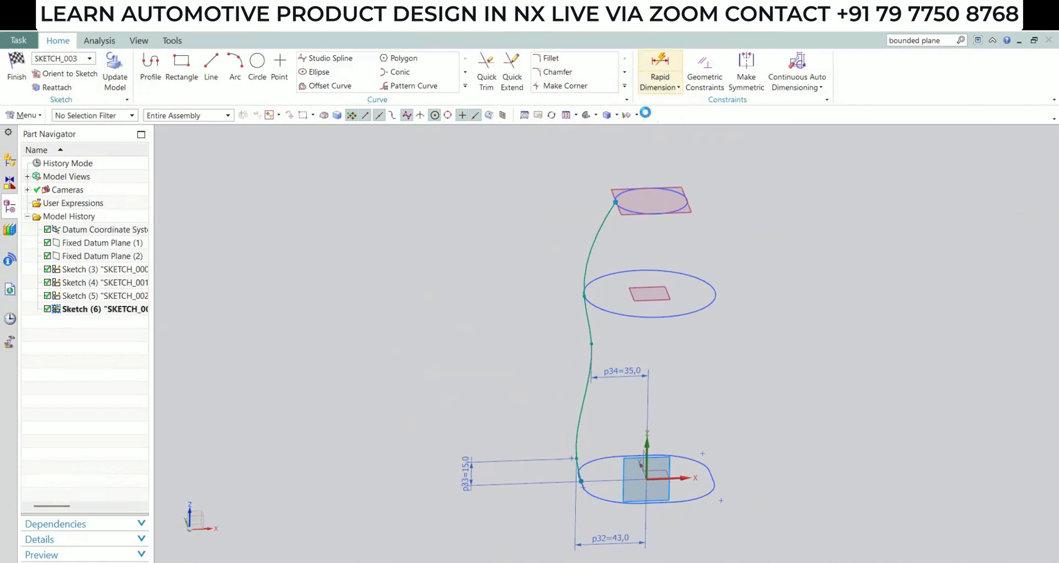
click(584, 295)
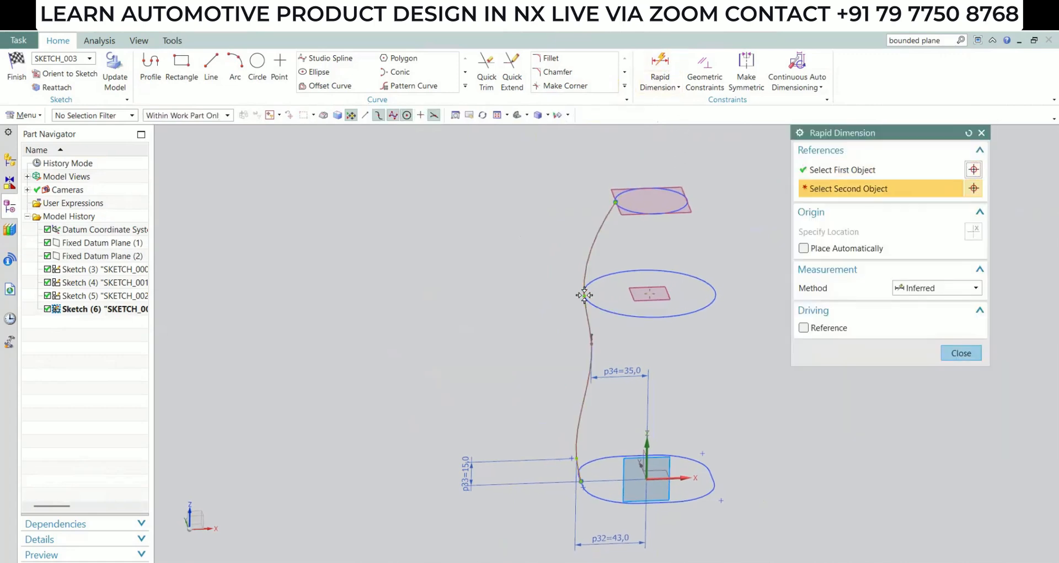
click(439, 522)
key(Escape)
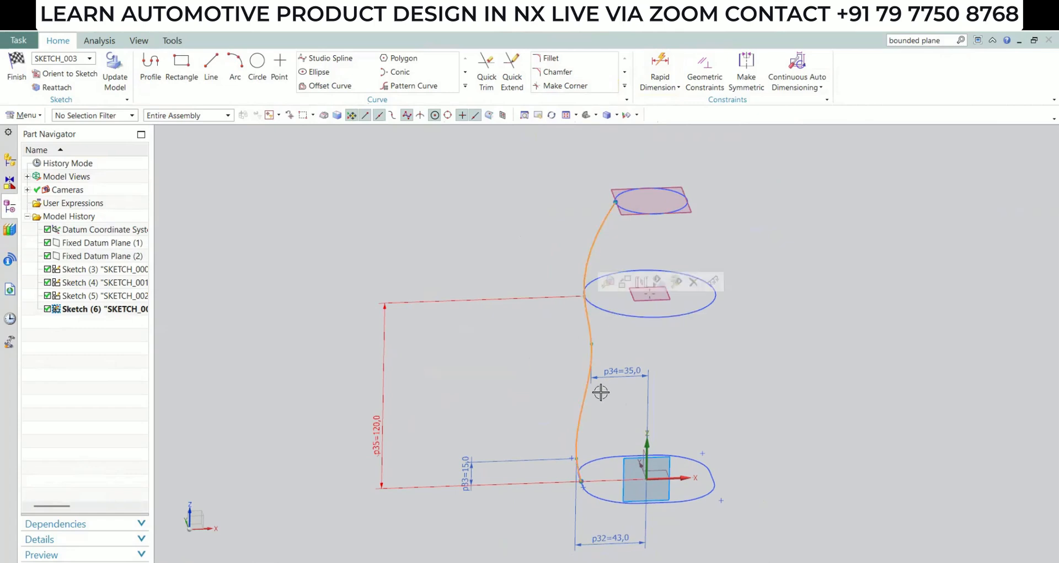
click(374, 433)
key(Delete)
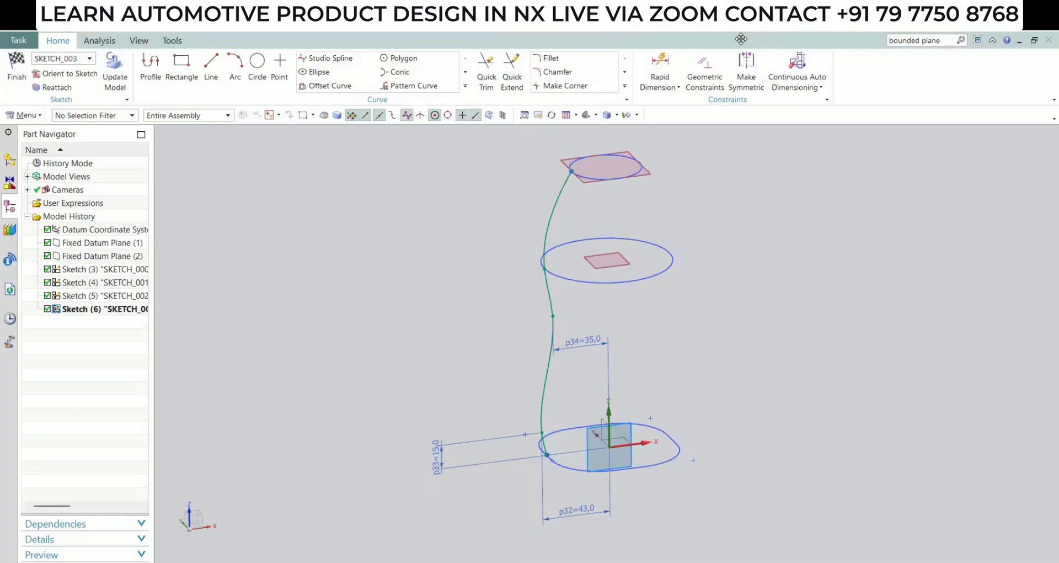
Dimension the height of the spline's middle point, below the middle circle, above the X axis as 70 mm
key(d)
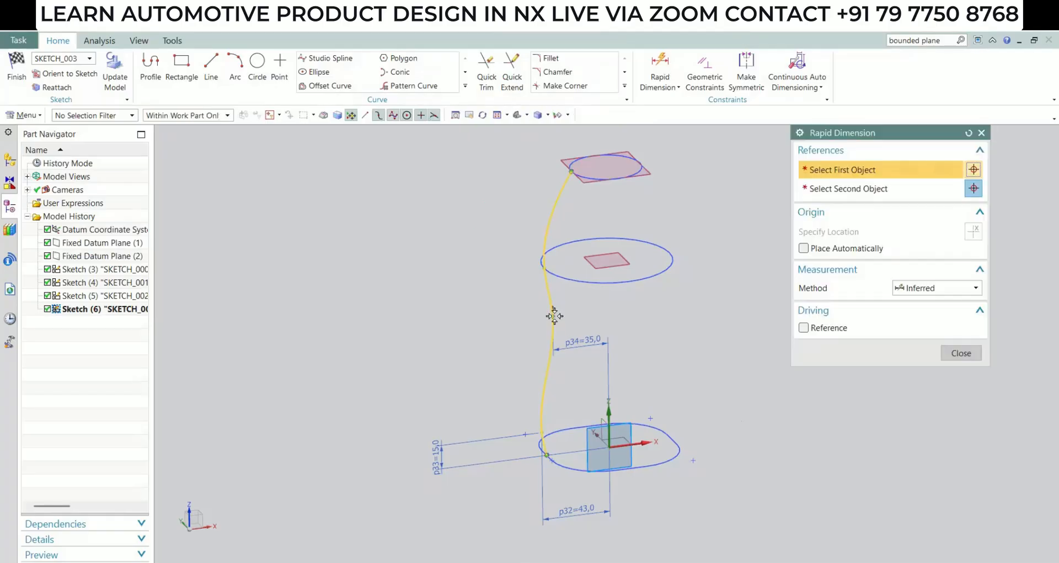
click(648, 443)
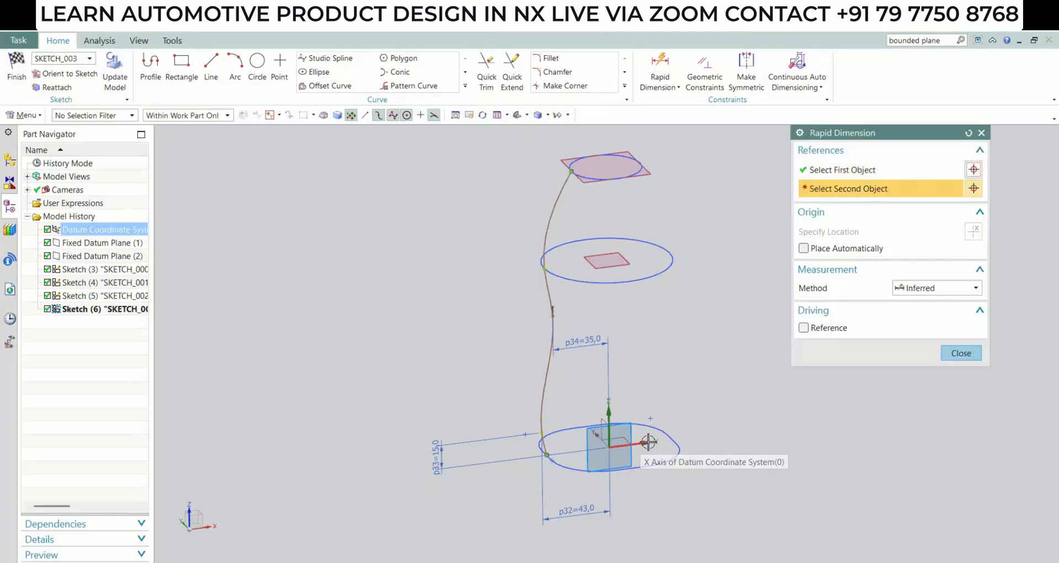
click(437, 464)
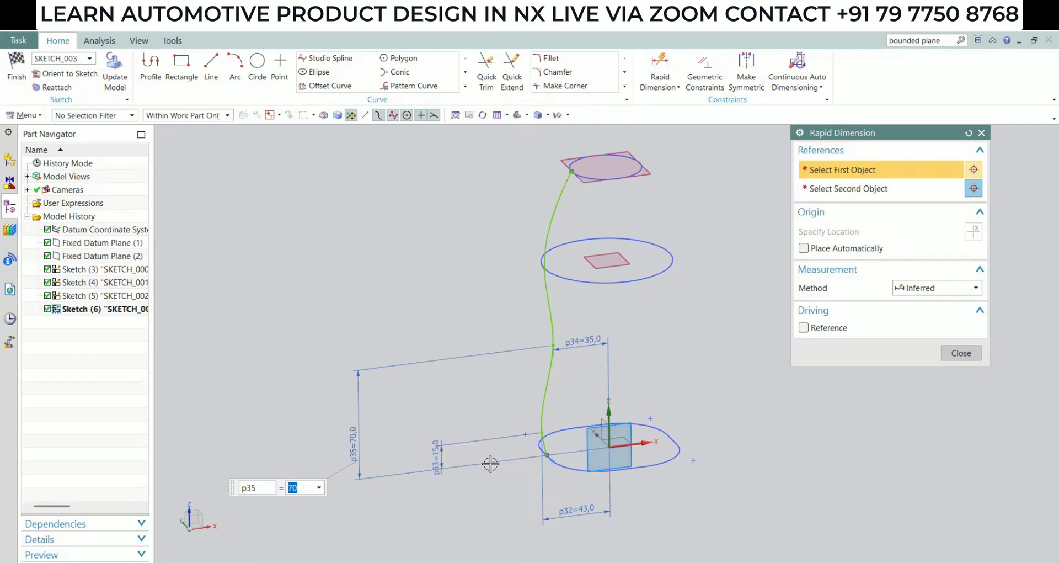
click(965, 352)
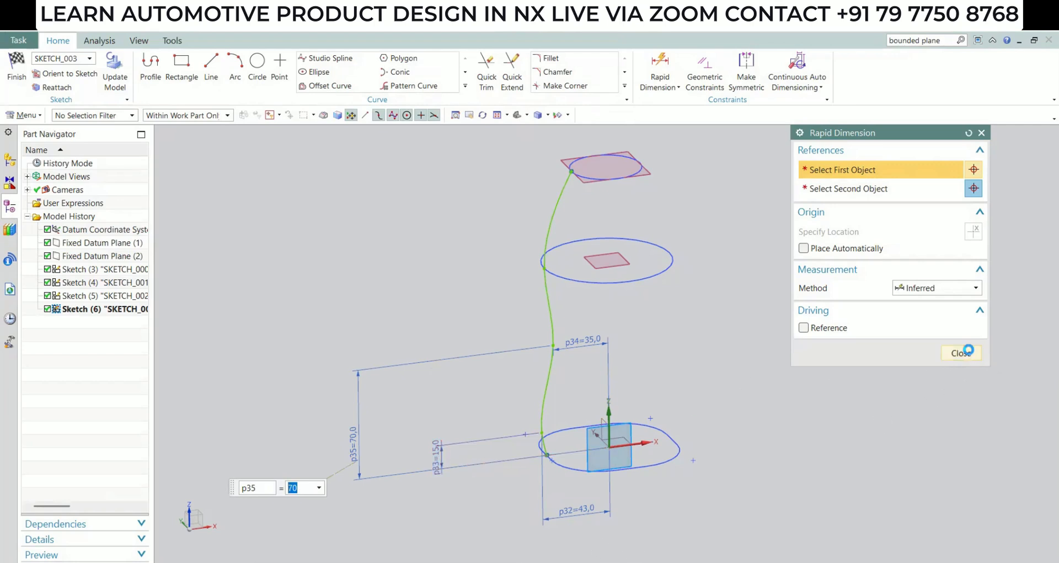
Mirror the side spline about the Z axis with Mirror Curve and finish the sketch
mouse_move(546, 387)
middle_down()
mouse_move(532, 358)
mouse_move(534, 373)
mouse_move(513, 371)
mouse_move(512, 396)
middle_up()
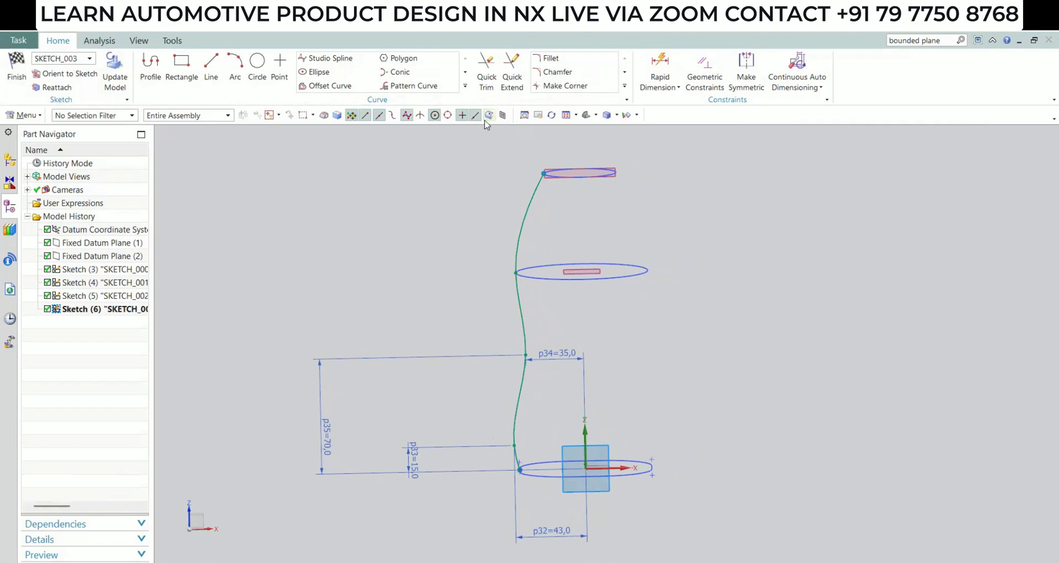
click(465, 86)
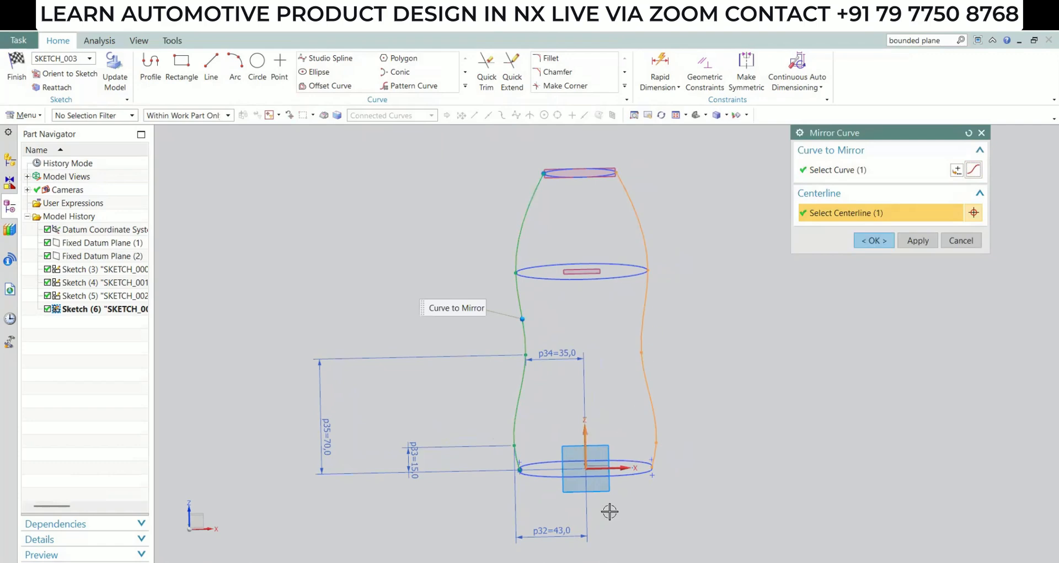
click(876, 243)
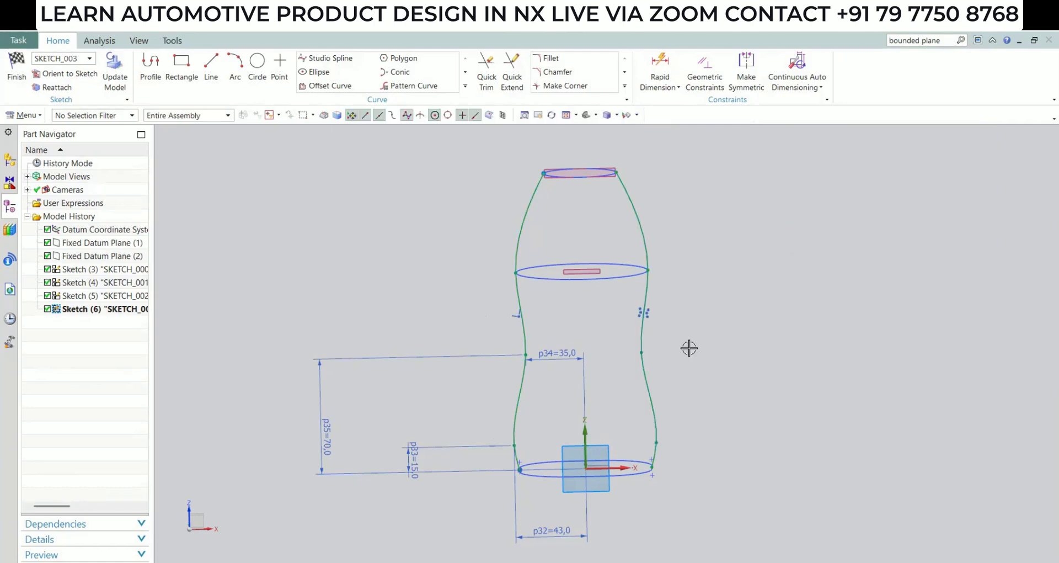
mouse_move(608, 464)
middle_down()
mouse_move(604, 481)
mouse_move(619, 498)
mouse_move(562, 435)
middle_up()
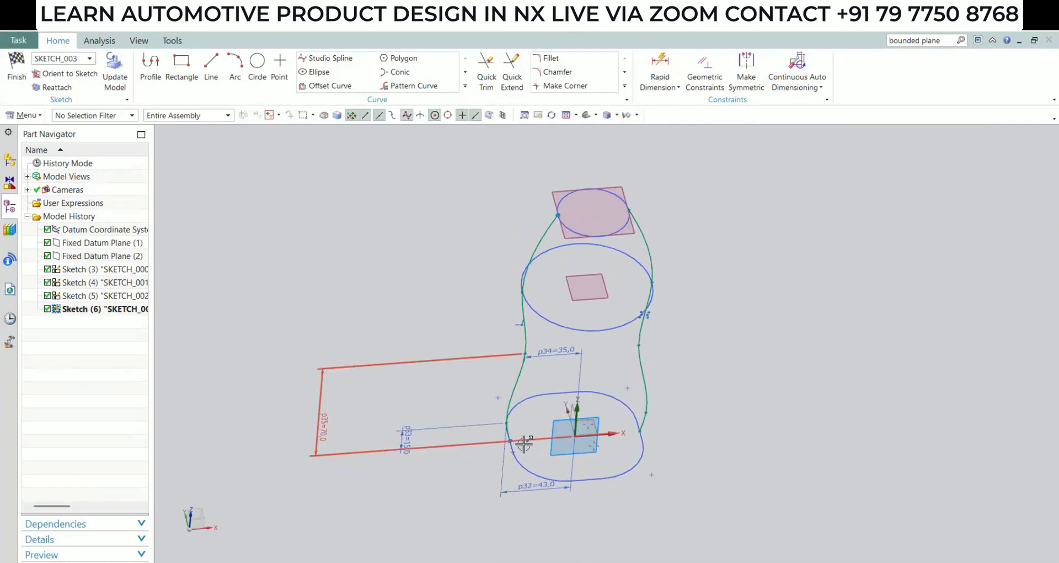
click(11, 62)
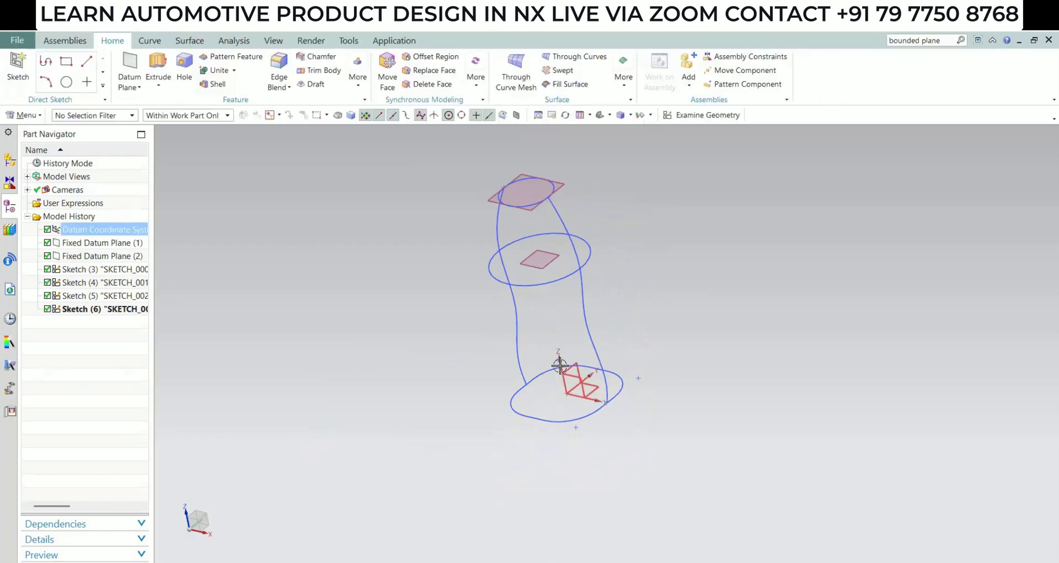
Create a new sketch on the YZ plane of the datum coordinate system
mouse_move(560, 366)
middle_down()
mouse_move(536, 371)
mouse_move(532, 395)
mouse_move(560, 371)
mouse_move(560, 355)
mouse_move(590, 350)
mouse_move(590, 374)
mouse_move(534, 357)
mouse_move(560, 360)
mouse_move(590, 399)
mouse_move(590, 421)
middle_up()
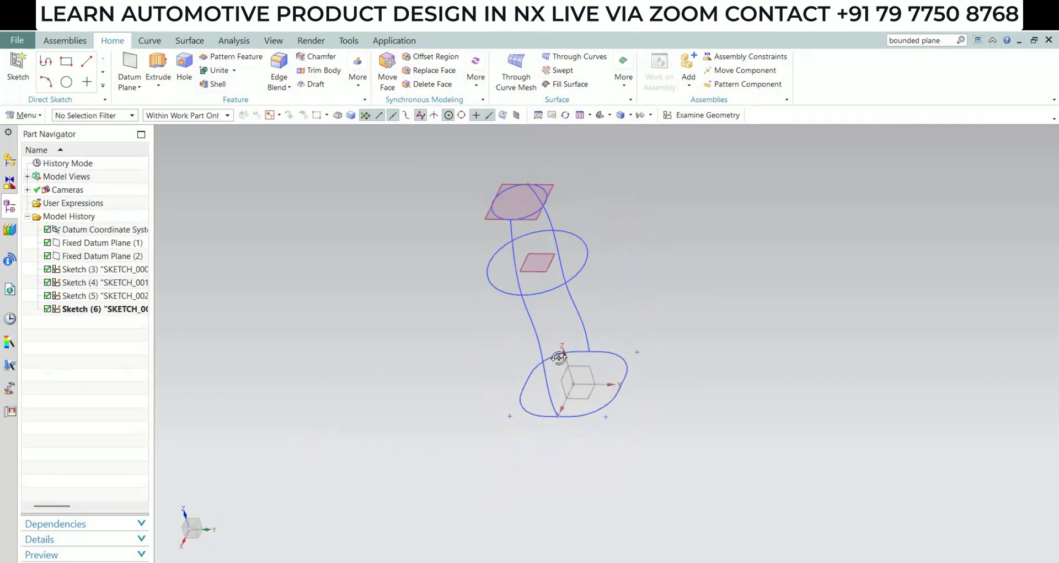
mouse_move(559, 357)
middle_down()
mouse_move(562, 349)
mouse_move(560, 362)
middle_up()
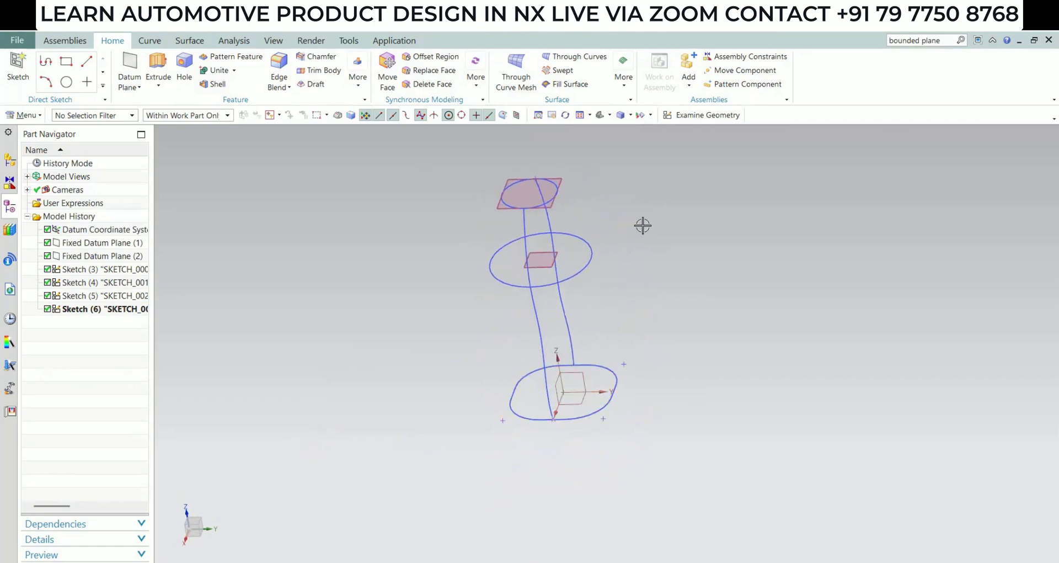
click(687, 116)
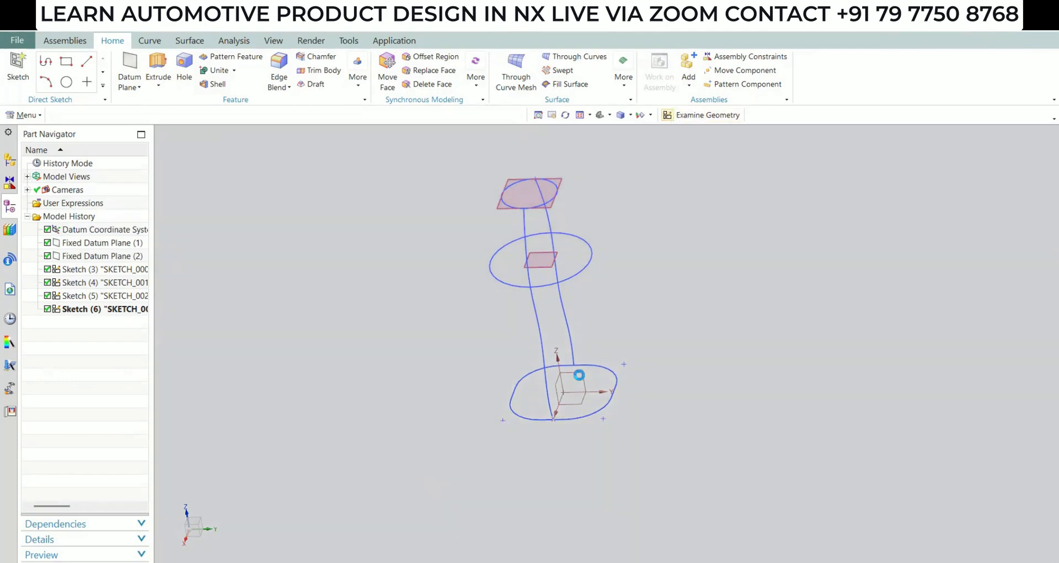
click(622, 403)
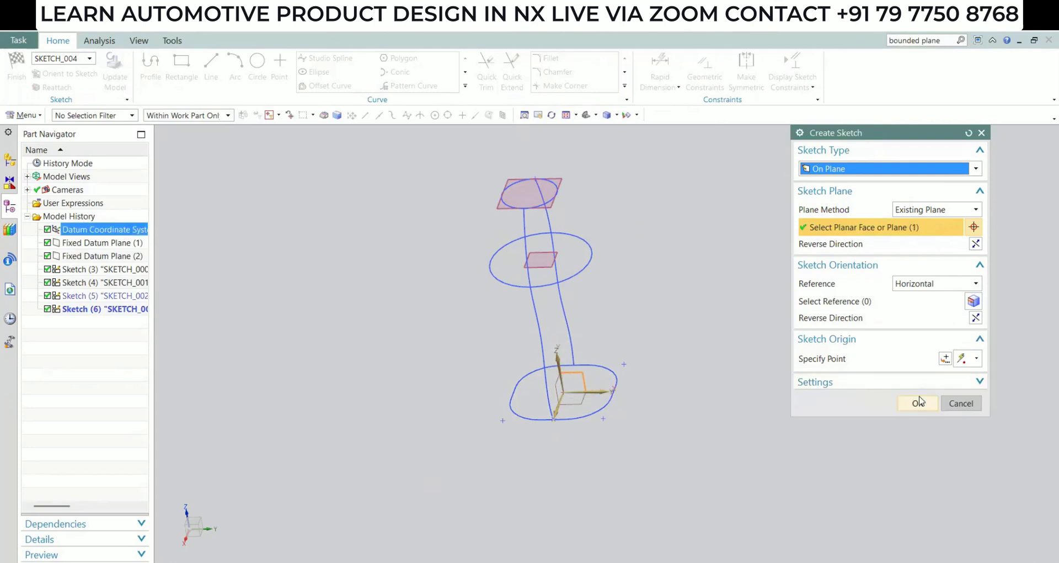
click(918, 403)
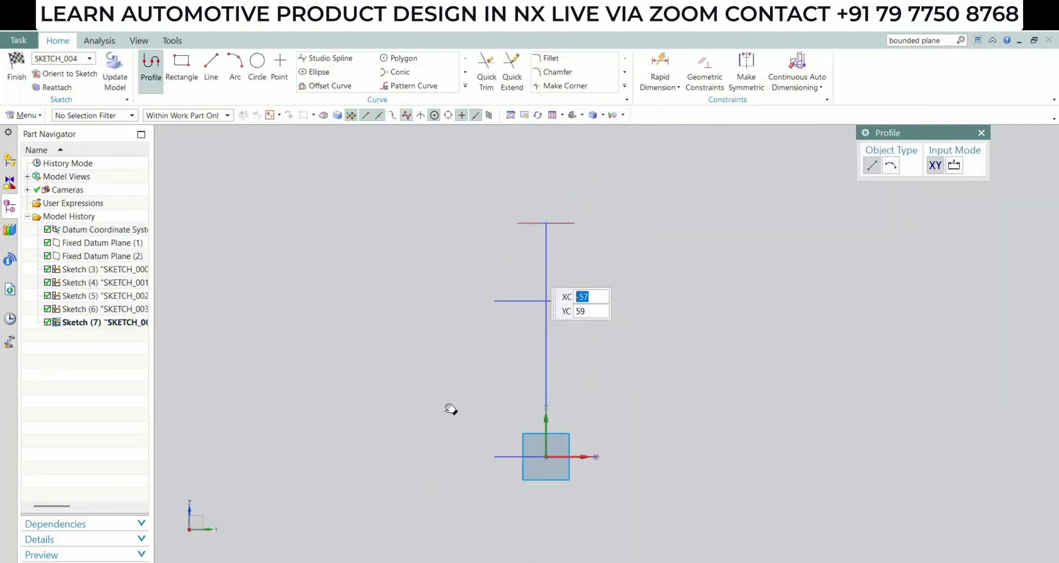
Draw a five-point Studio Spline through points beside the cross-sections, from the base section up to the top circle's height
click(471, 88)
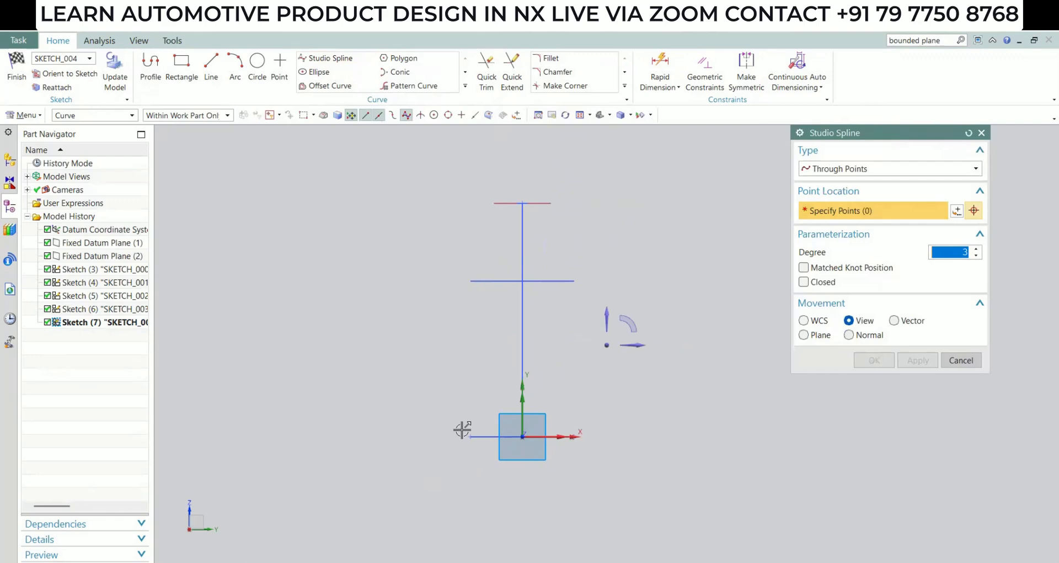
click(462, 429)
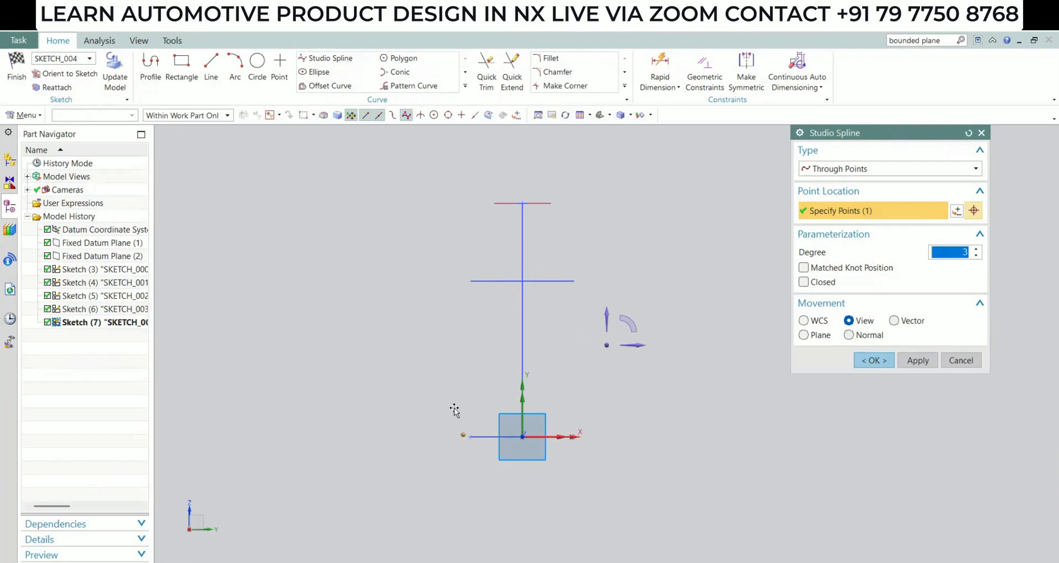
click(454, 407)
click(467, 333)
click(459, 279)
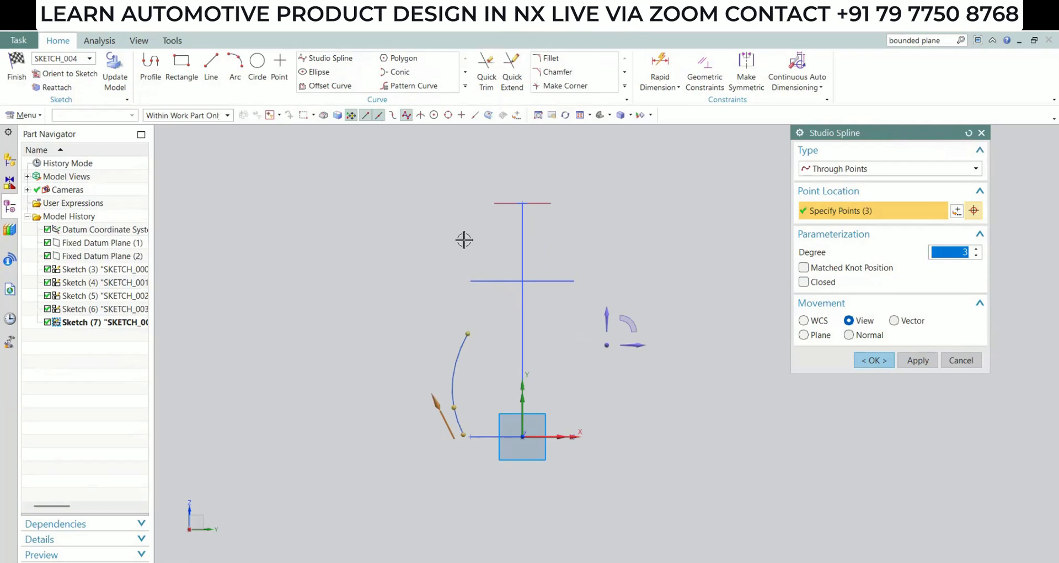
click(487, 203)
click(875, 360)
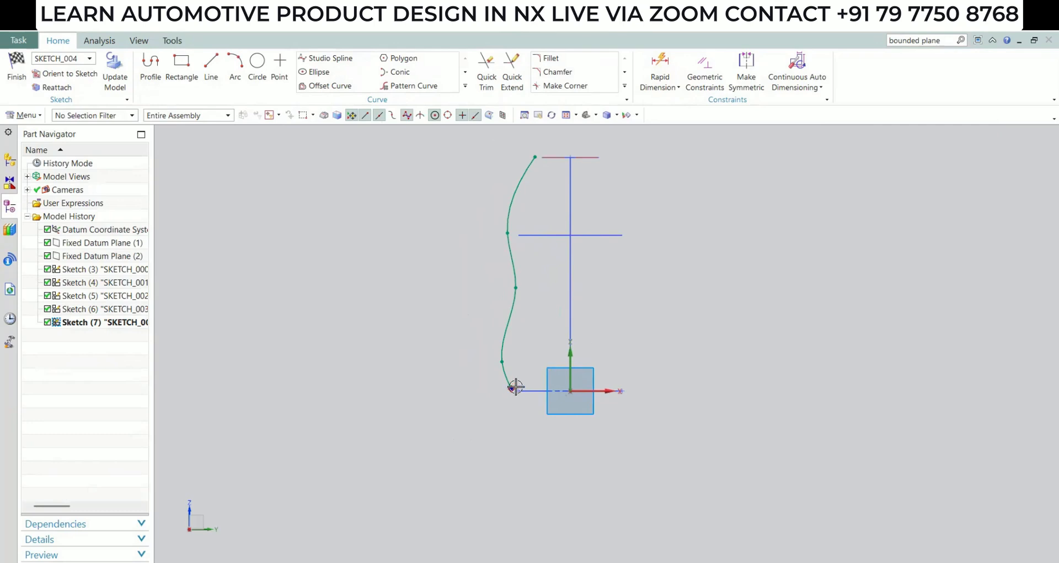
Constrain the spline's lower endpoint to be coincident with the outer end of the base section
click(717, 68)
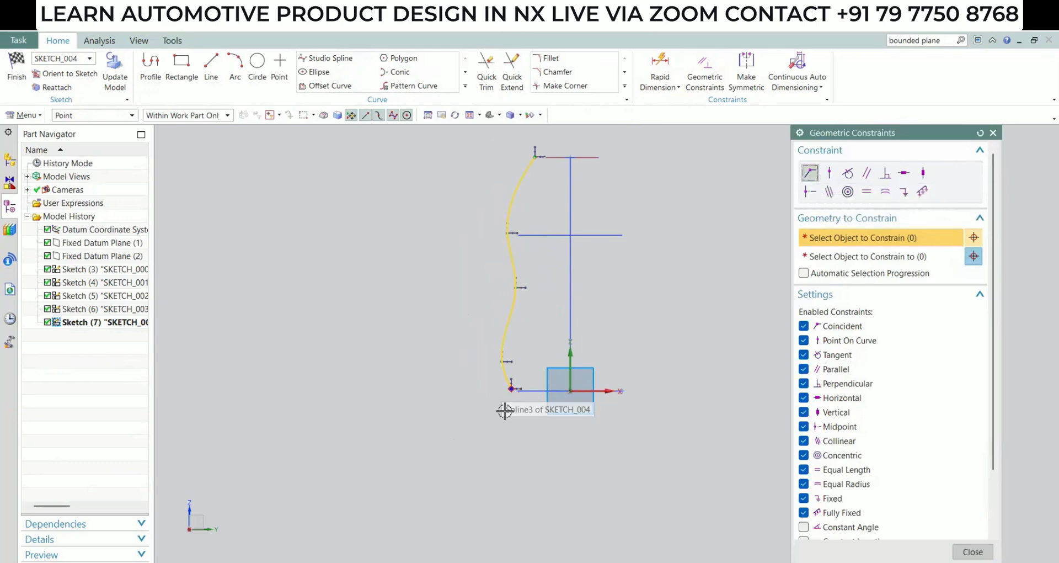
scroll(514, 401, up, 3)
click(508, 377)
middle_click(520, 380)
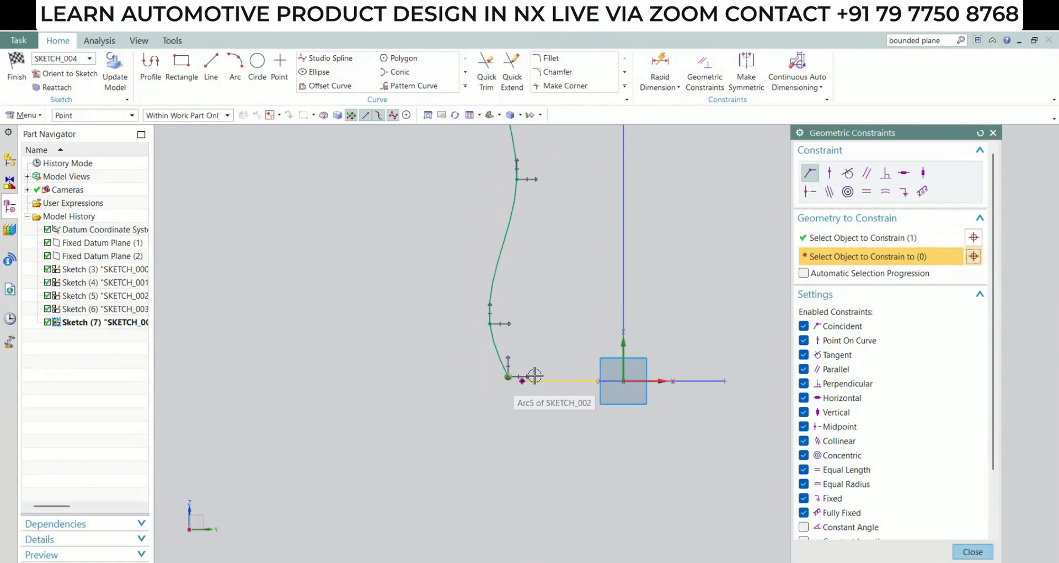
click(534, 376)
shift+middle_drag(528, 380, 527, 515)
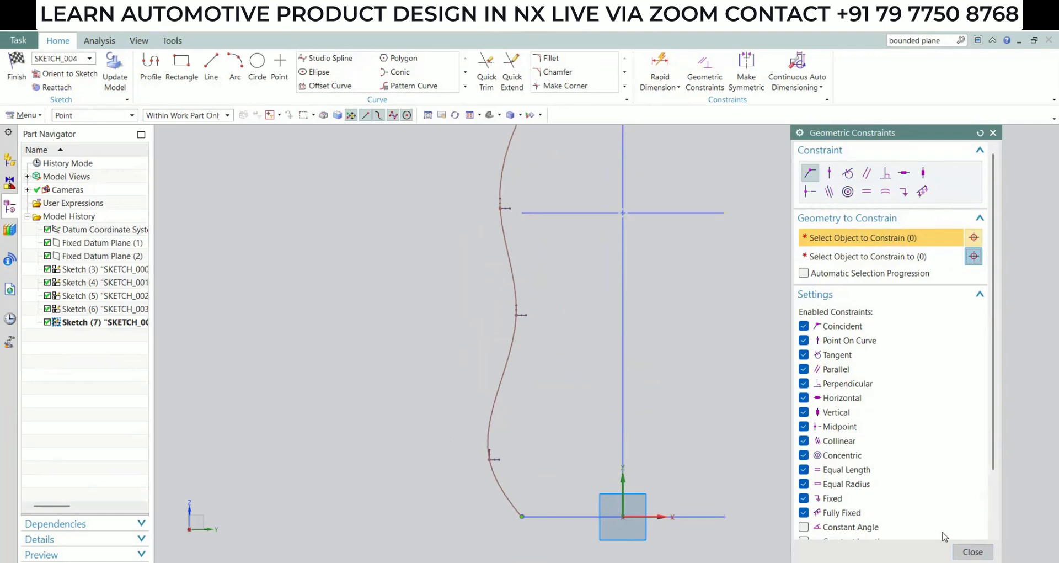
click(968, 552)
Create Intersection Points where the middle circle and the top circle cross the sketch plane
click(465, 86)
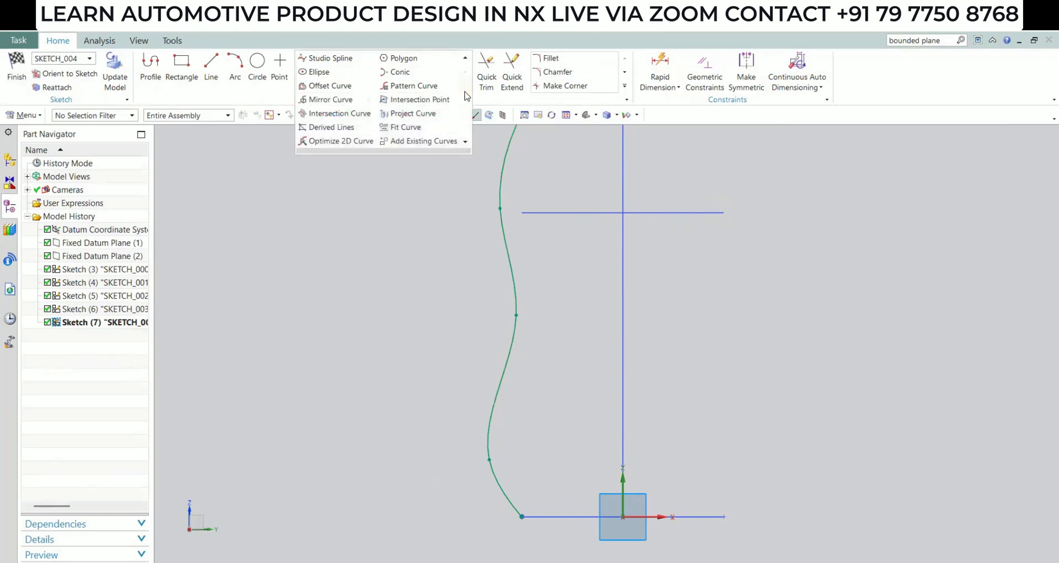
middle_drag(572, 223, 583, 237)
click(521, 213)
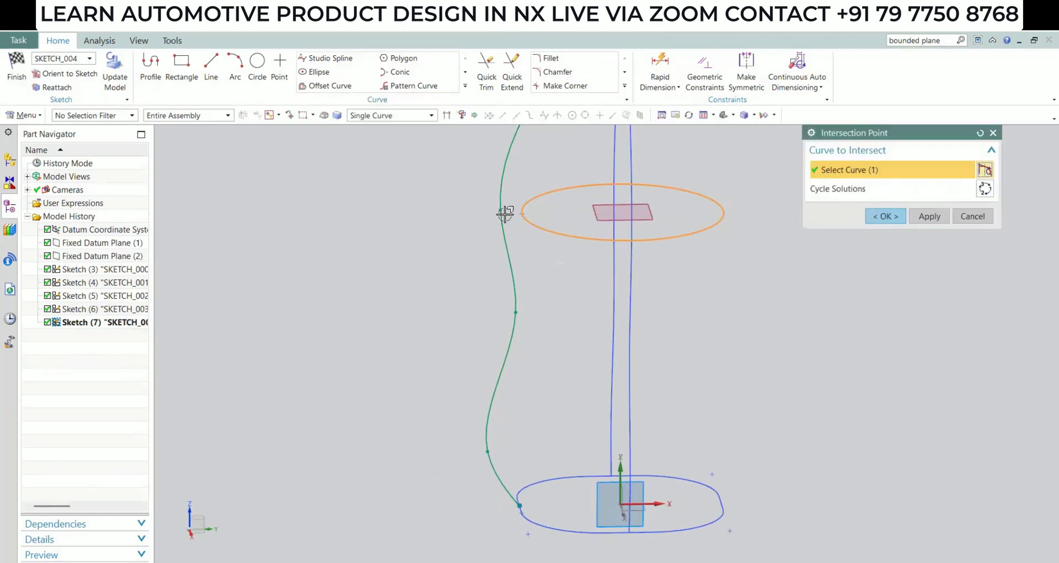
click(873, 214)
shift+middle_drag(527, 196, 522, 353)
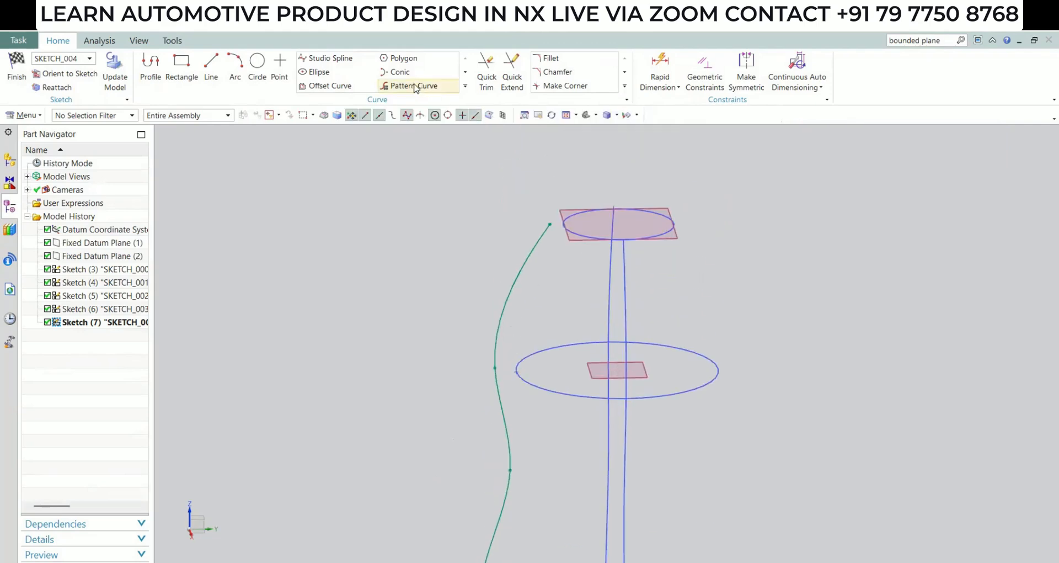
click(465, 86)
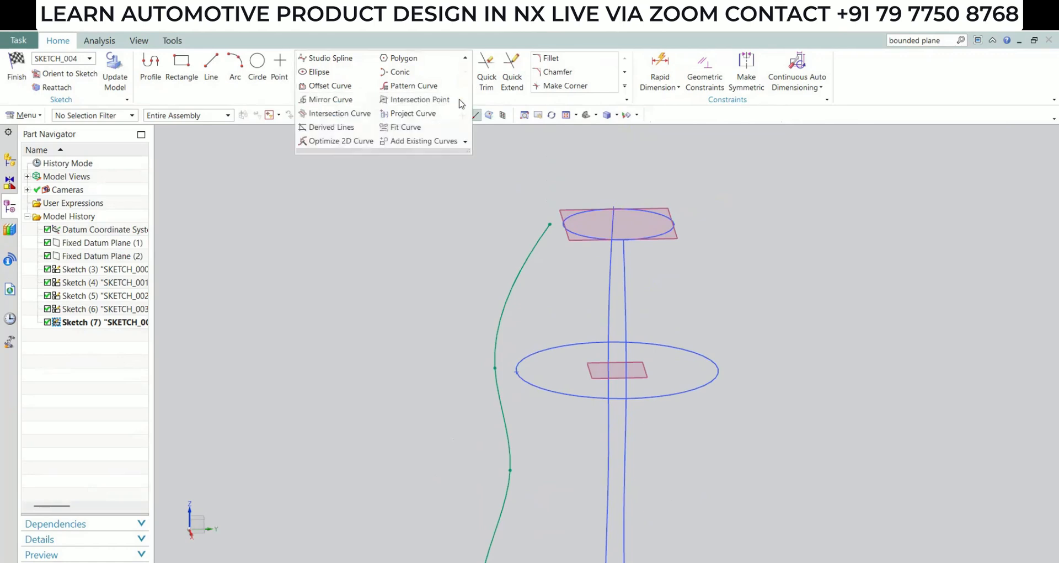
click(574, 234)
click(871, 216)
Constrain the spline point beside the middle circle to be coincident with that circle's intersection point
shift+middle_drag(541, 311, 534, 233)
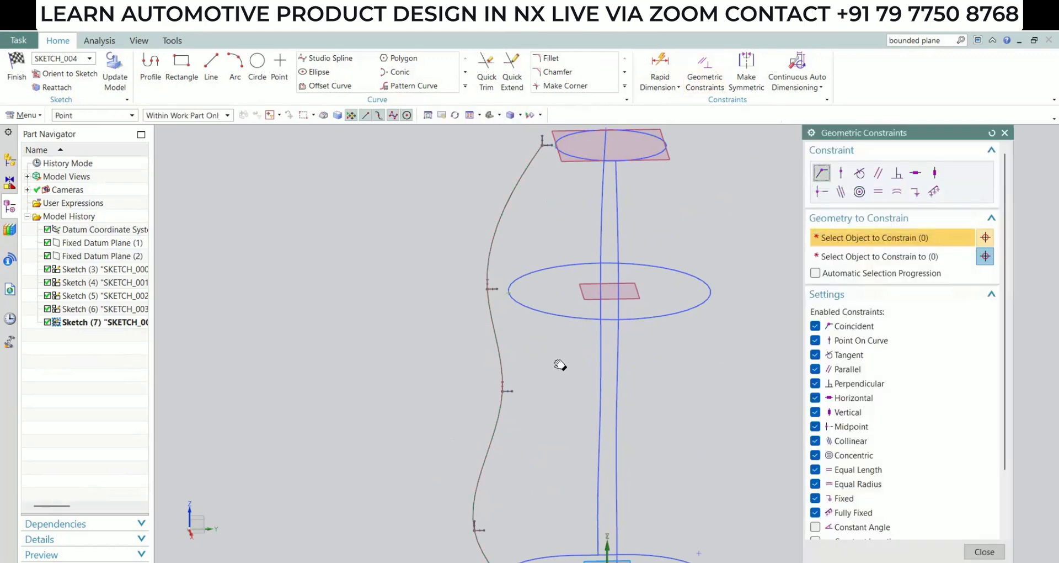
shift+middle_drag(560, 365, 532, 302)
mouse_move(554, 458)
middle_down()
mouse_move(534, 485)
mouse_move(545, 475)
middle_up()
shift+middle_drag(562, 386, 561, 421)
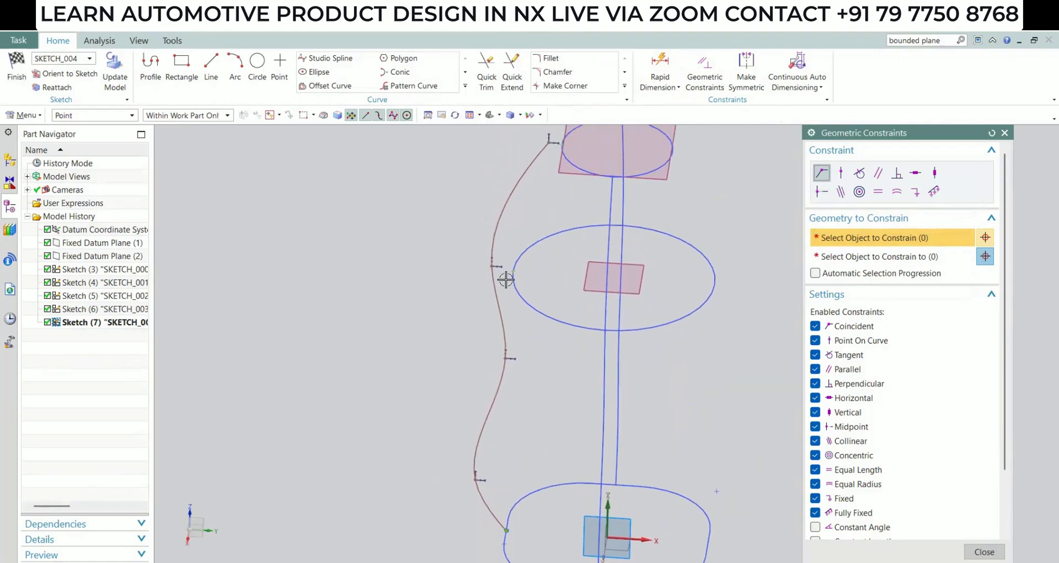
click(515, 305)
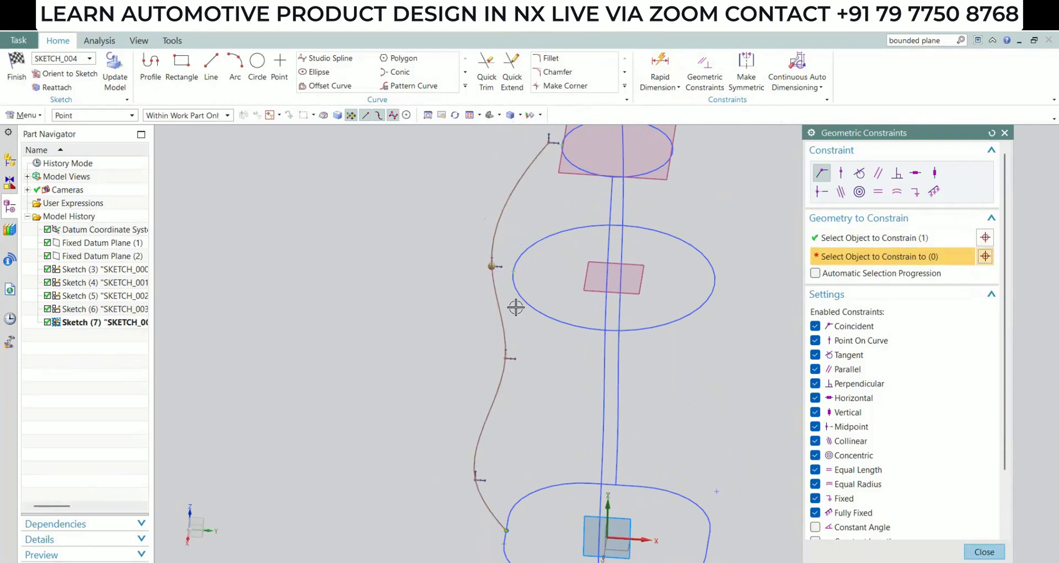
click(513, 273)
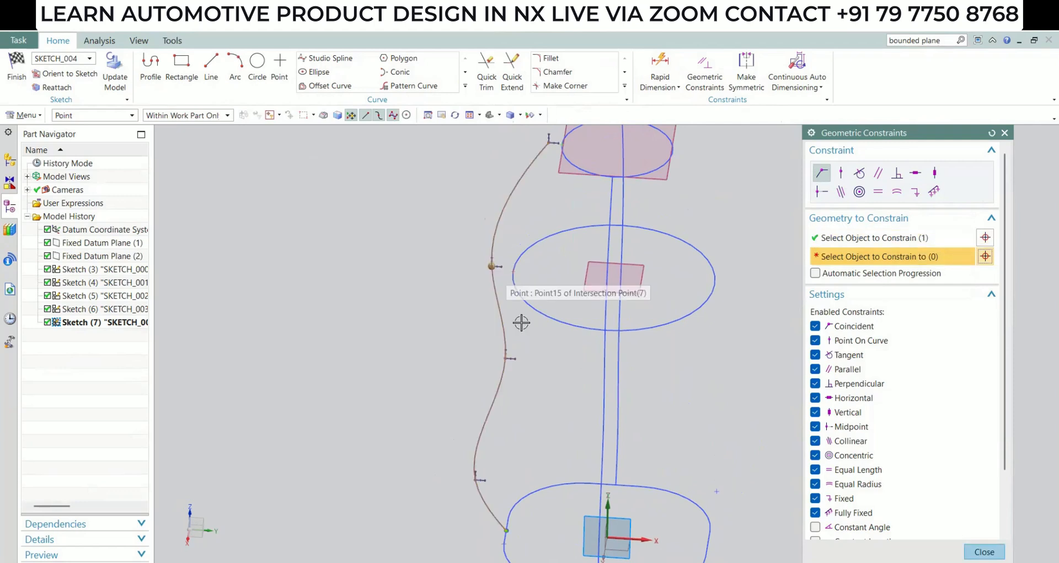
Constrain the spline's upper endpoint to be coincident with the top circle's intersection point
shift+middle_drag(520, 322, 516, 452)
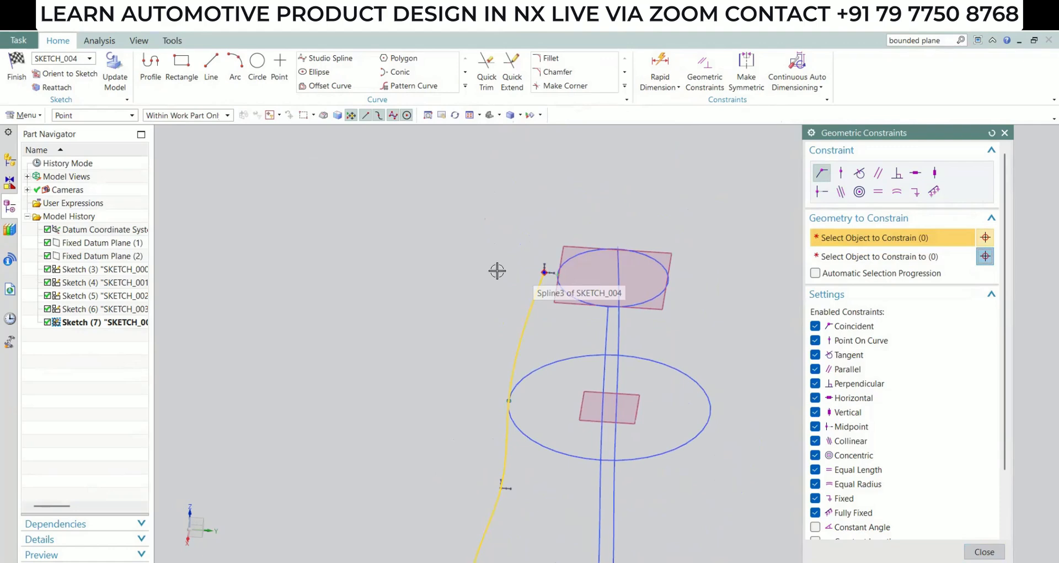
click(544, 272)
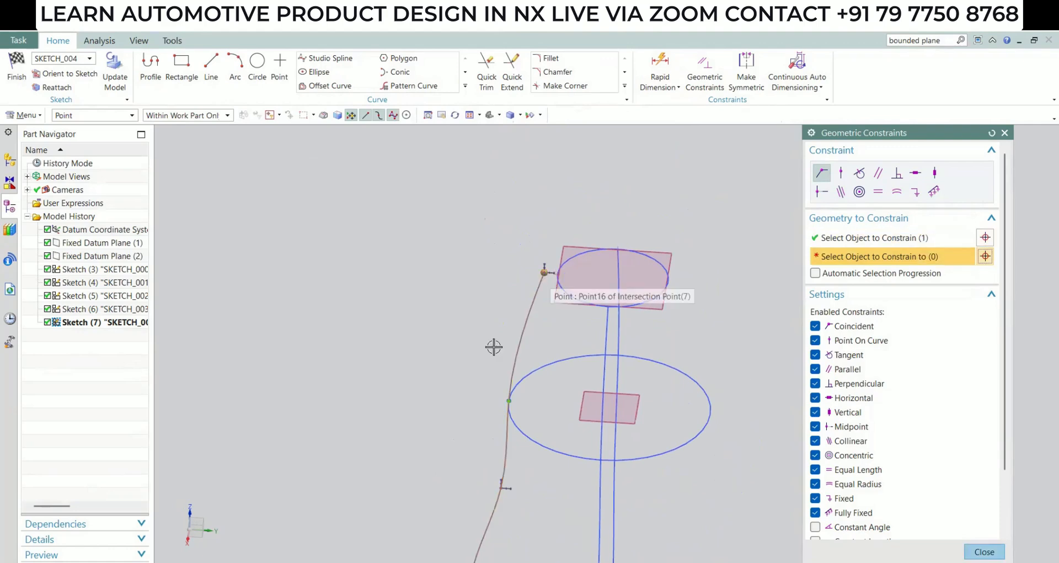
click(558, 274)
click(974, 551)
Orient the view to the sketch and dimension the spline's lowest interior point 43 mm horizontally from the vertical axis
scroll(640, 432, down, 2)
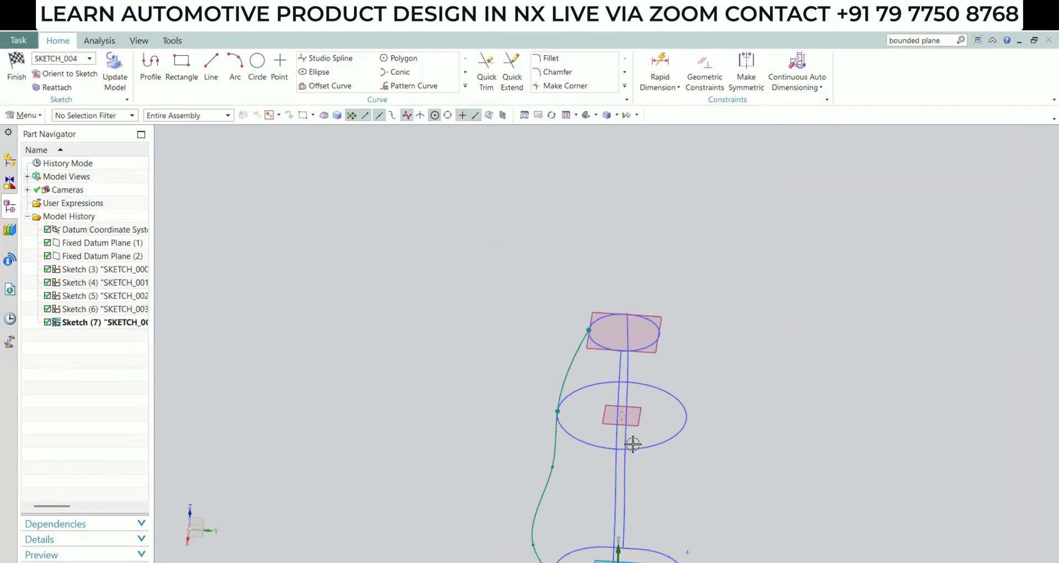
mouse_move(633, 443)
middle_down()
mouse_move(596, 432)
mouse_move(593, 456)
mouse_move(634, 419)
mouse_move(661, 352)
mouse_move(655, 390)
mouse_move(671, 284)
mouse_move(601, 374)
mouse_move(627, 442)
mouse_move(678, 423)
mouse_move(670, 444)
middle_up()
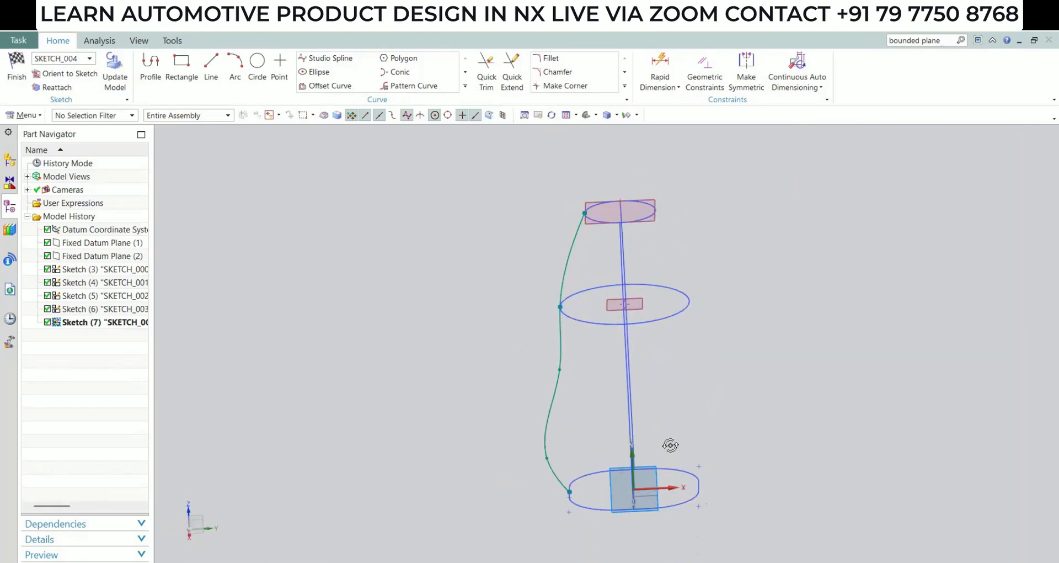
click(62, 73)
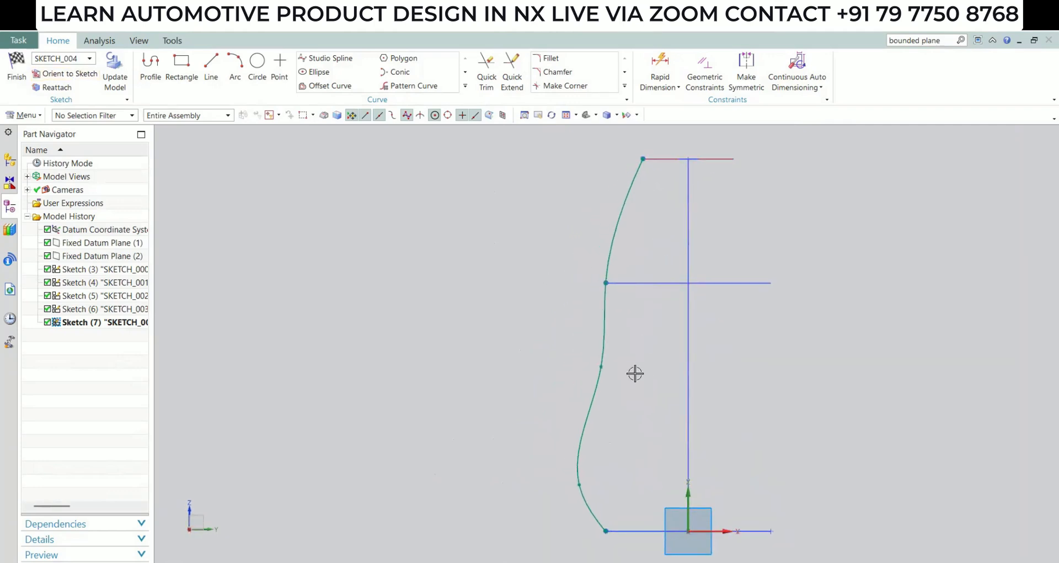
shift+middle_drag(634, 373, 534, 265)
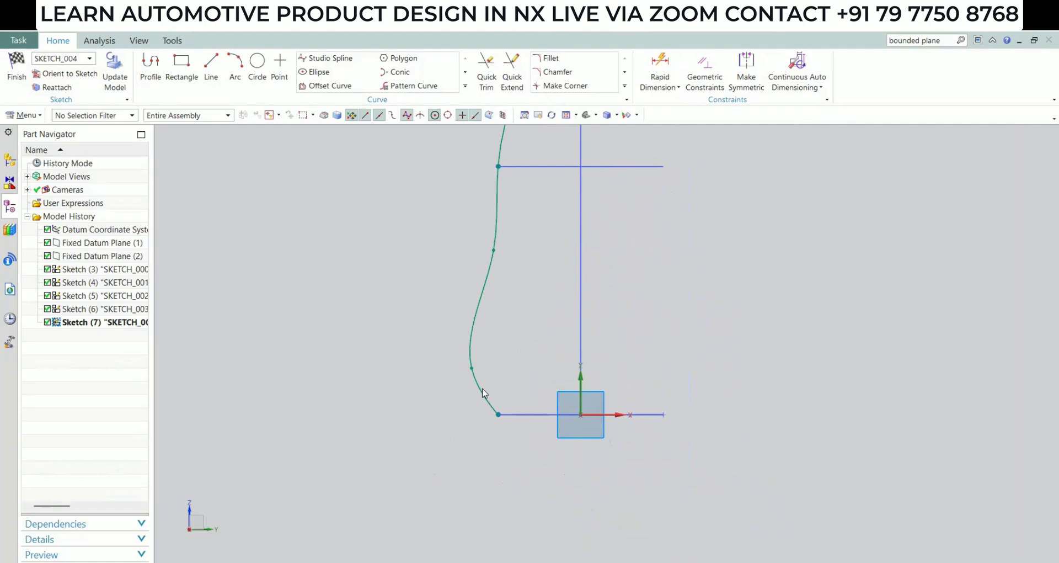
key(d)
click(574, 394)
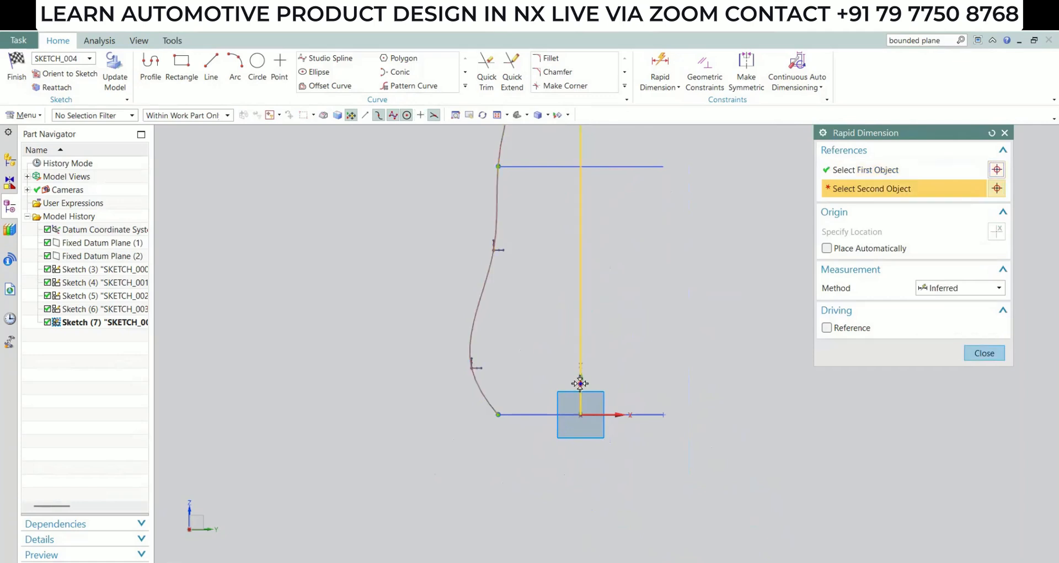
click(579, 449)
click(531, 450)
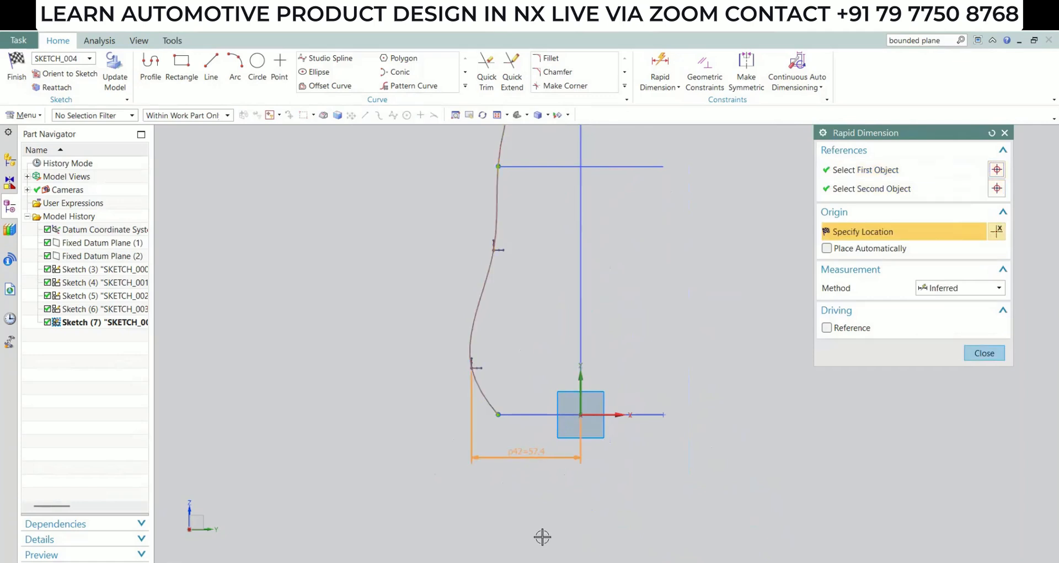
text(43)
key(Return)
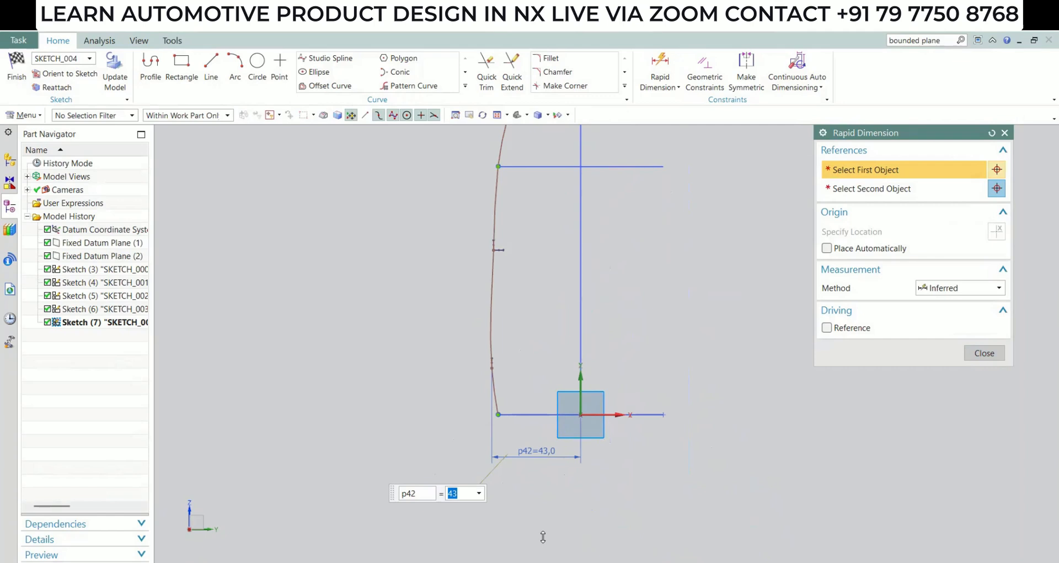
Dimension the height of the spline's lowest interior point above the horizontal axis as 15 mm
click(492, 367)
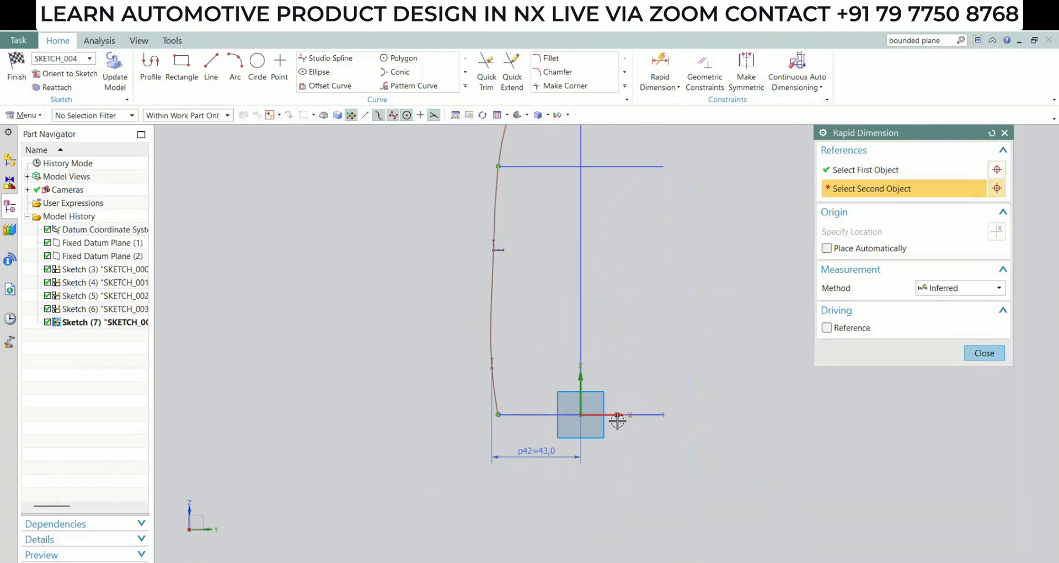
click(580, 414)
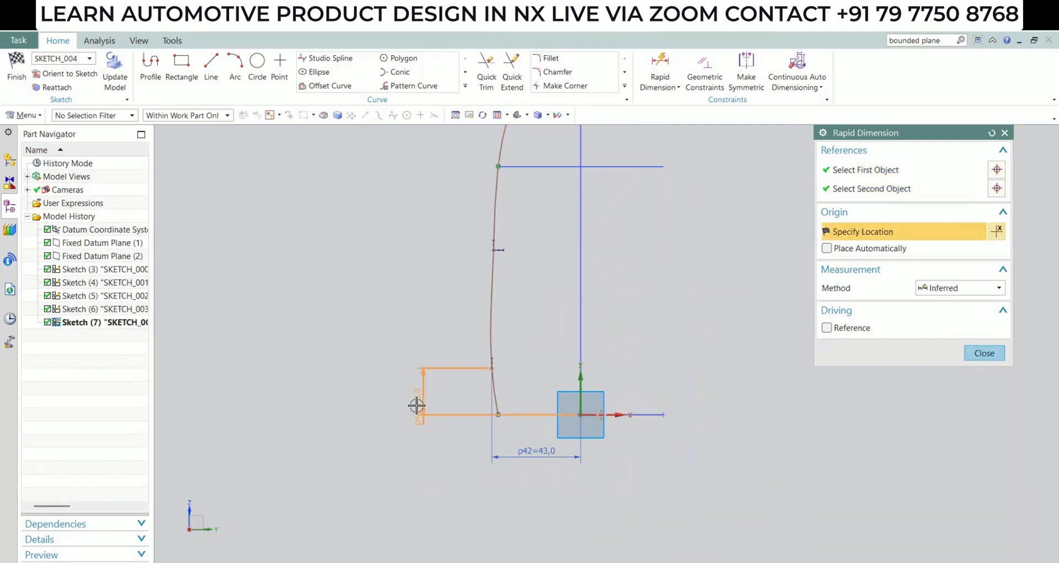
click(418, 459)
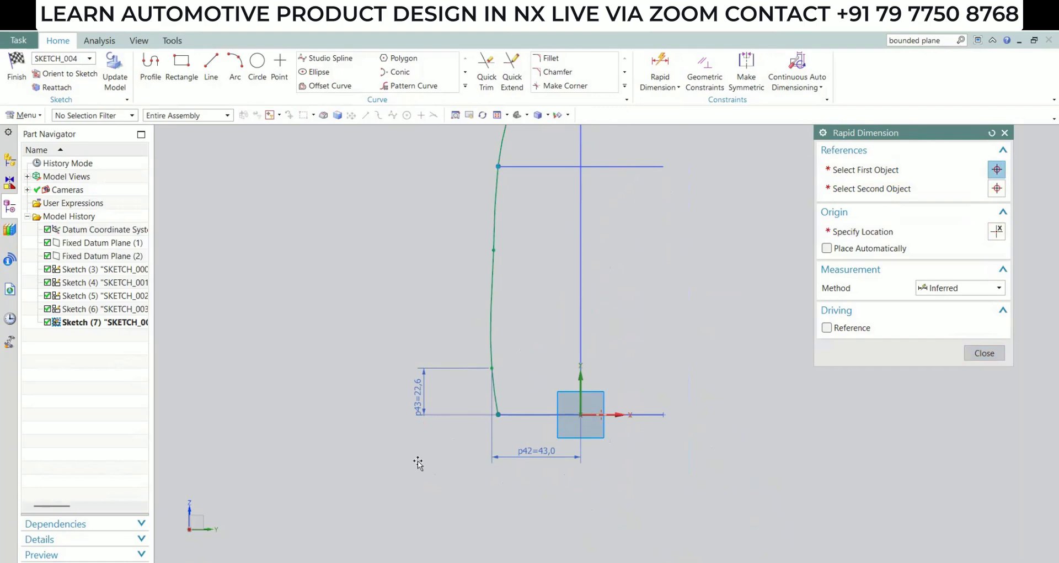
text(15)
key(Return)
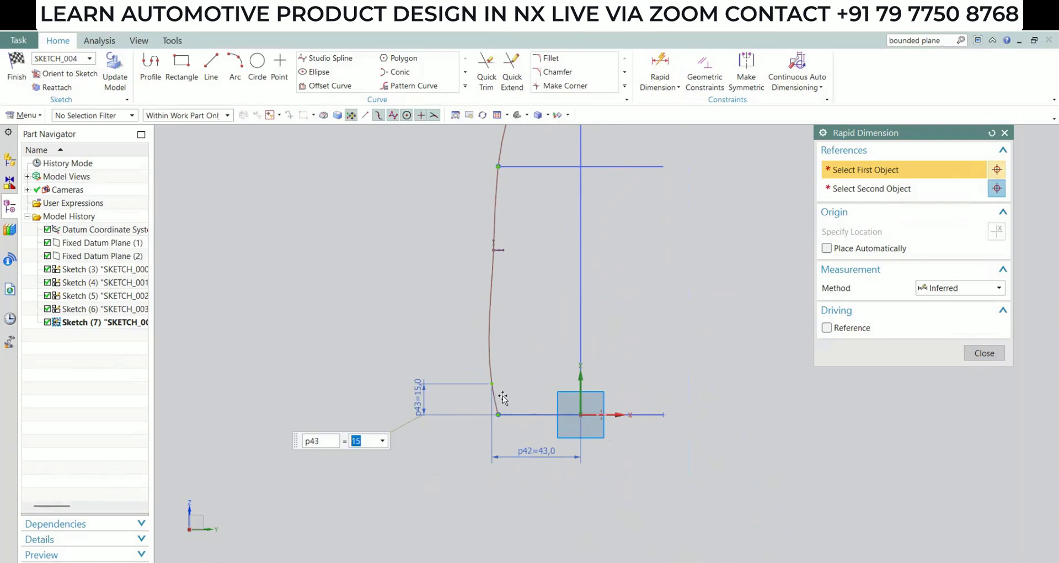
Dimension the spline point below the middle circle 35 mm from the vertical axis and 70 mm above the horizontal axis
click(493, 249)
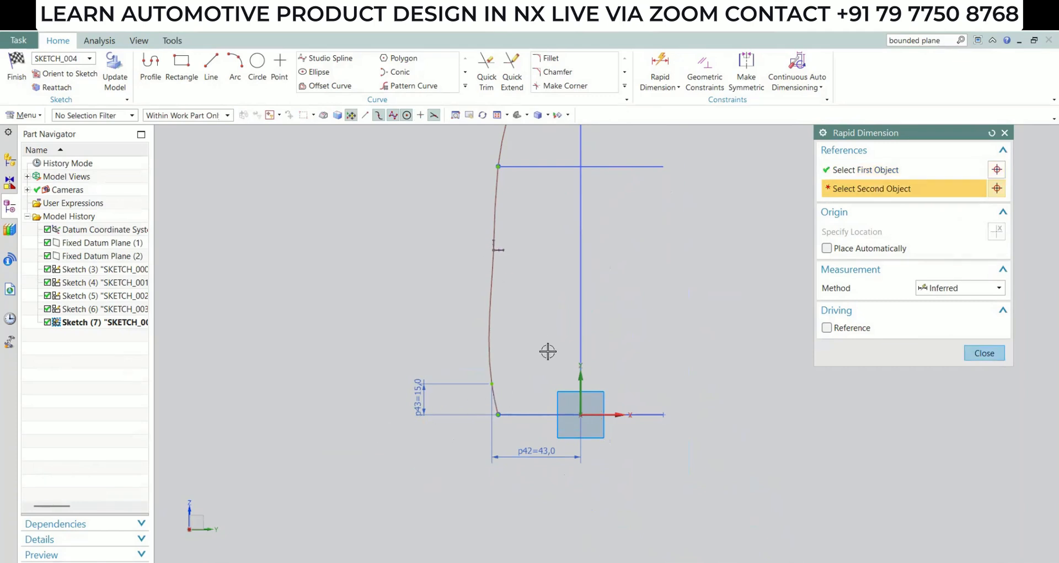
click(581, 414)
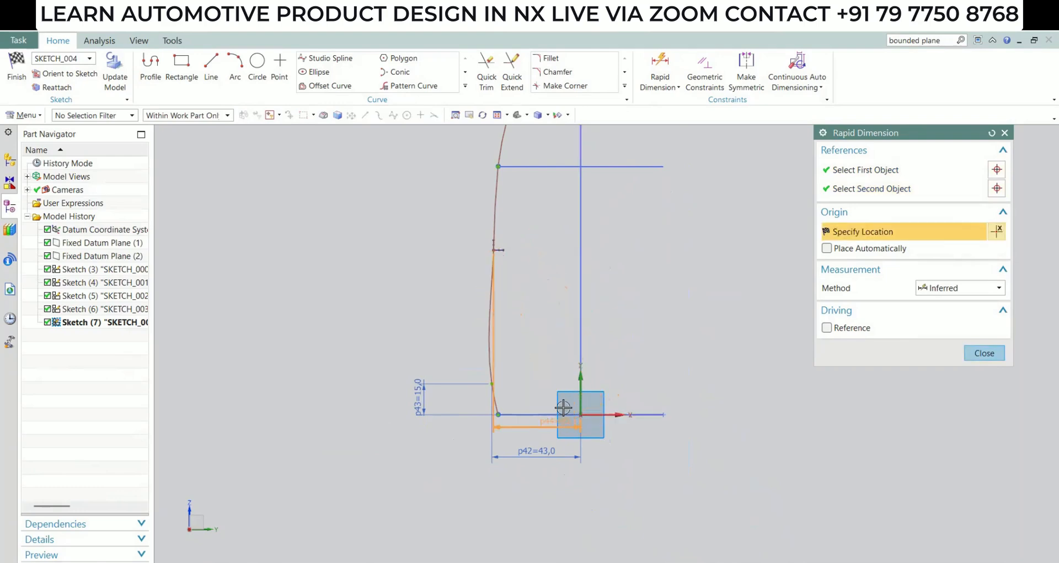
click(529, 504)
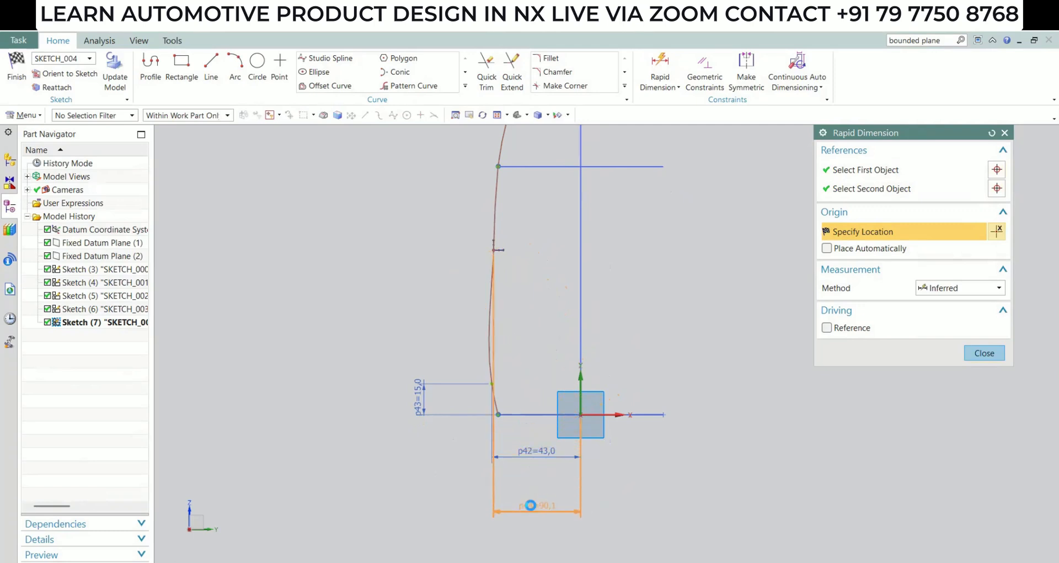
text(35)
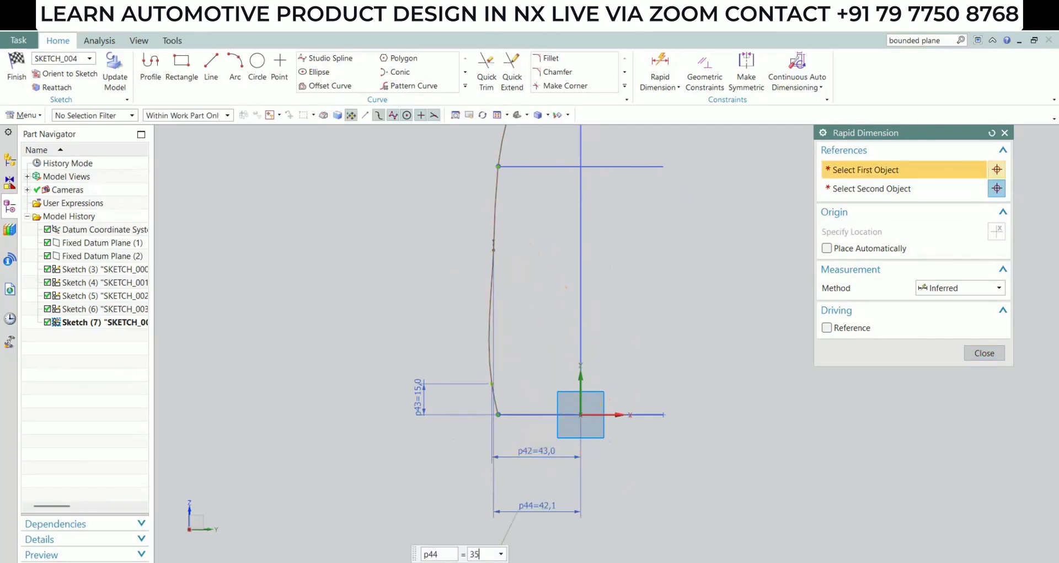
key(Return)
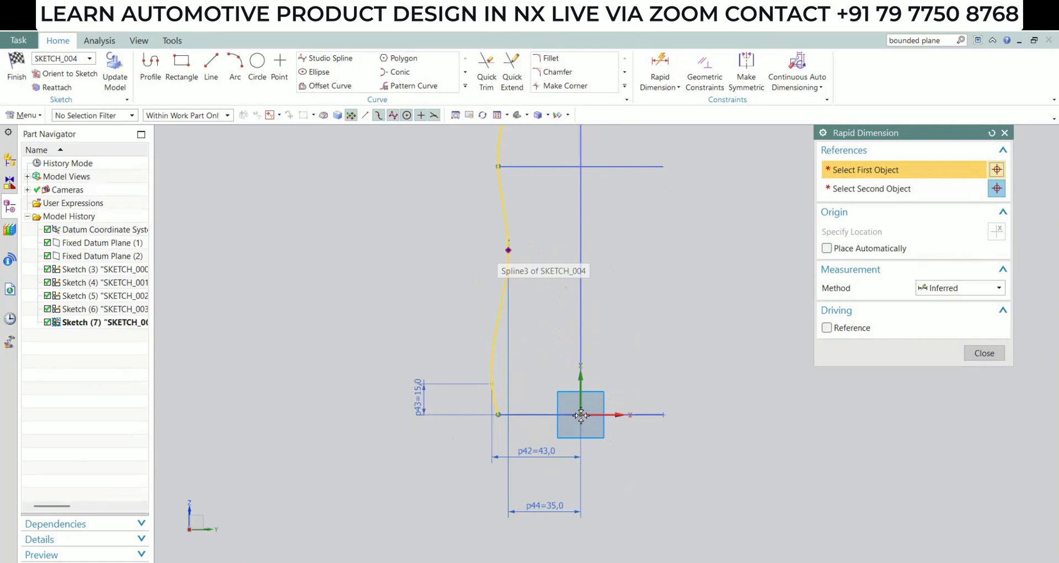
click(508, 250)
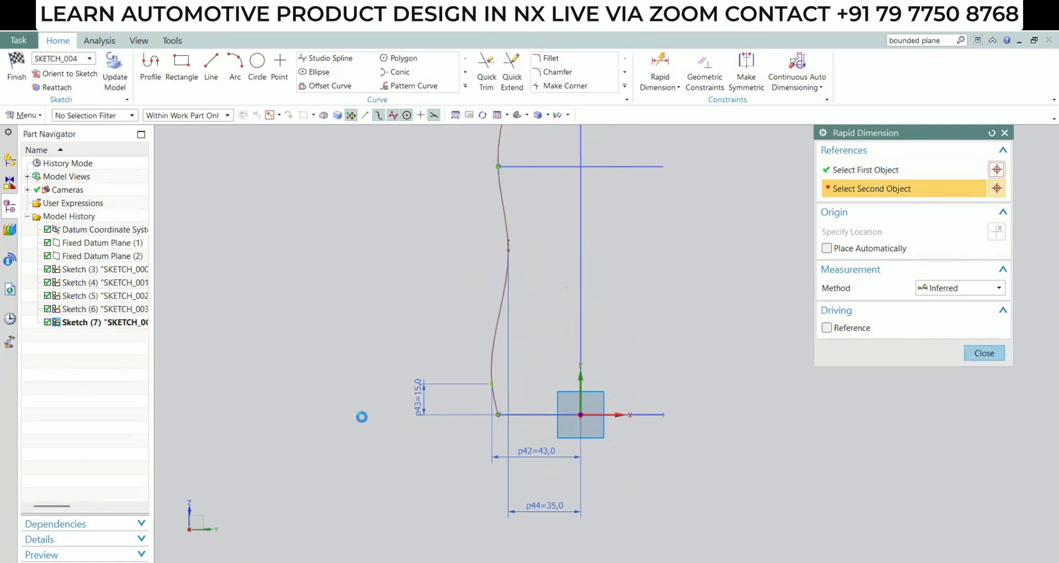
click(342, 418)
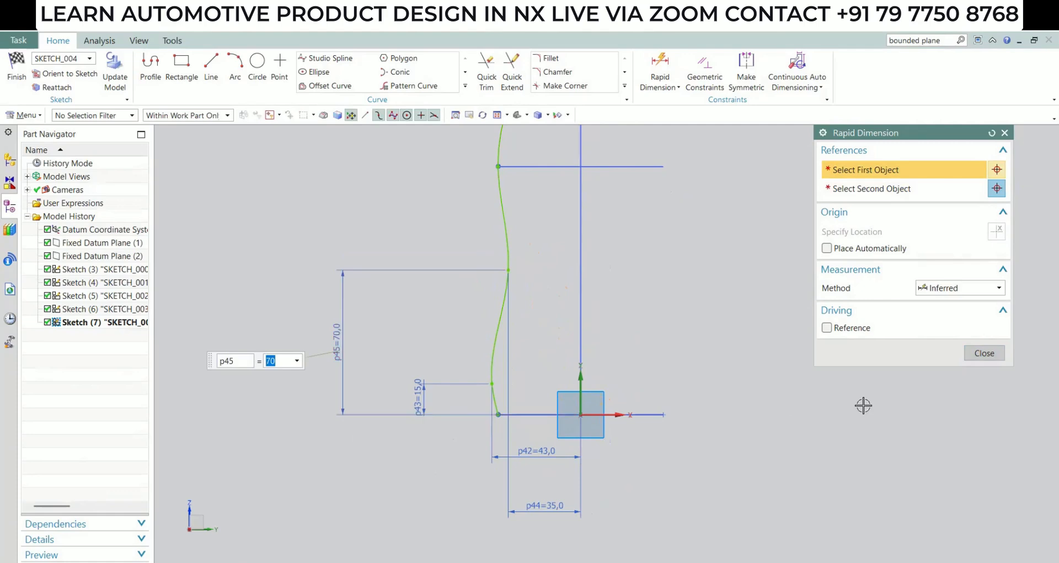
Mirror the dimensioned spline about the sketch's vertical axis and finish the sketch
key(Escape)
scroll(499, 361, down, 3)
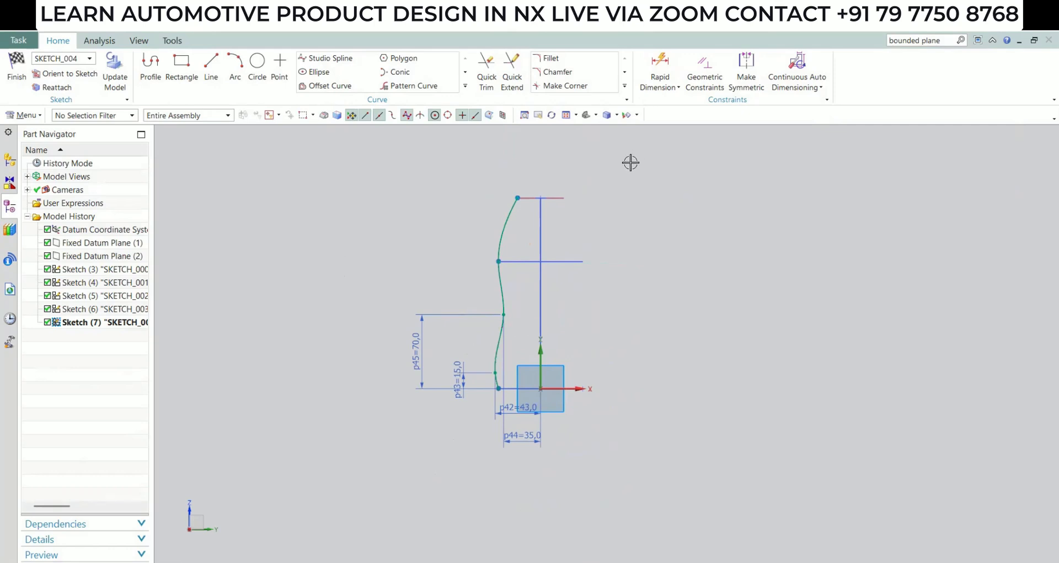
click(465, 86)
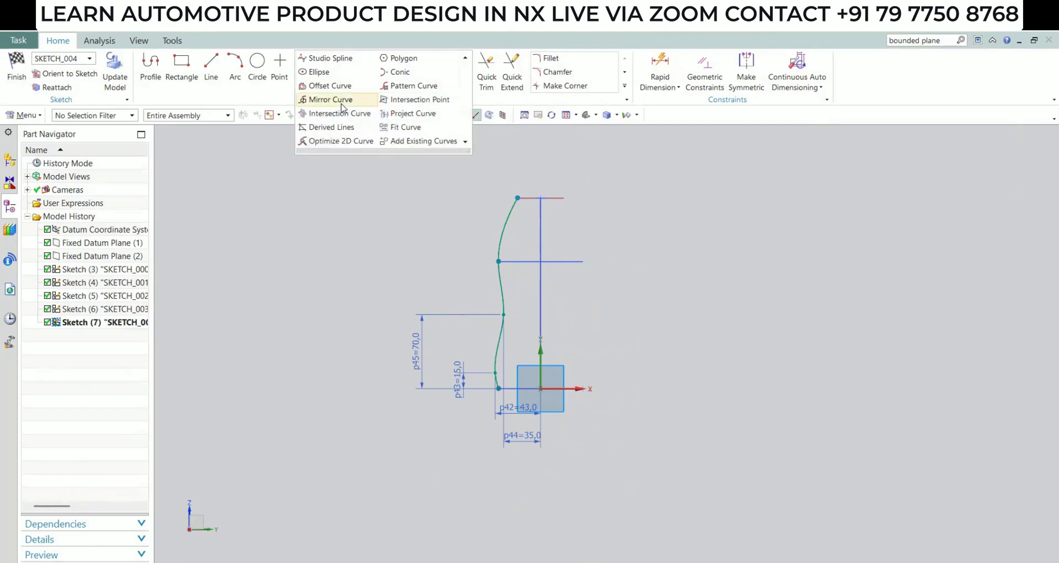
click(495, 280)
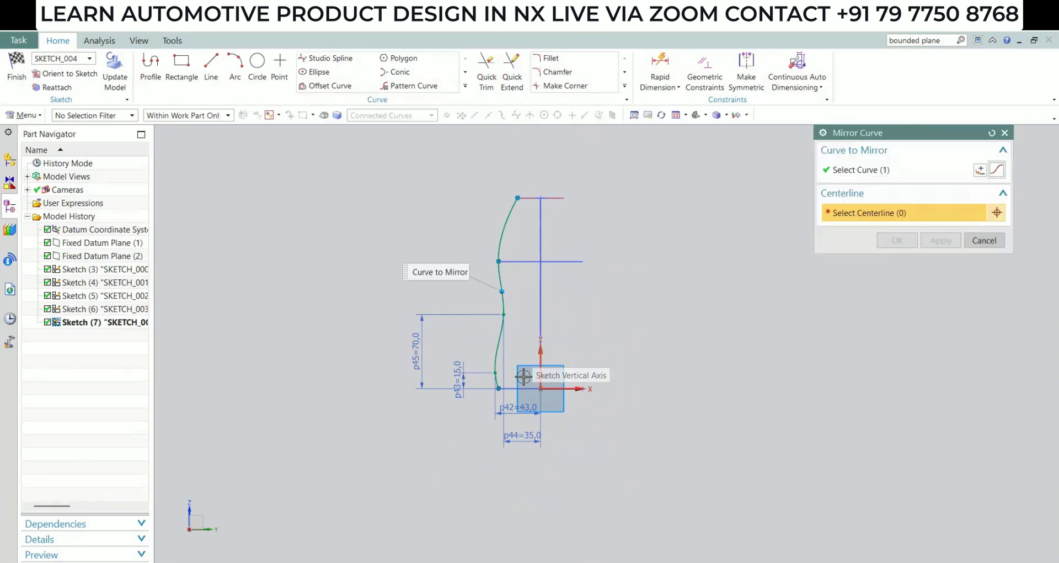
click(540, 356)
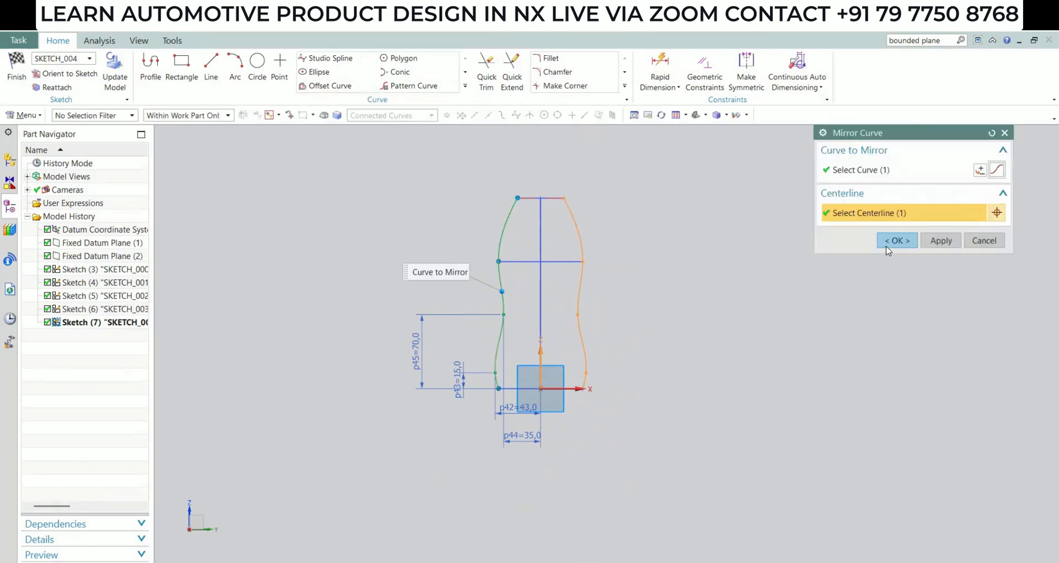
middle_click(755, 375)
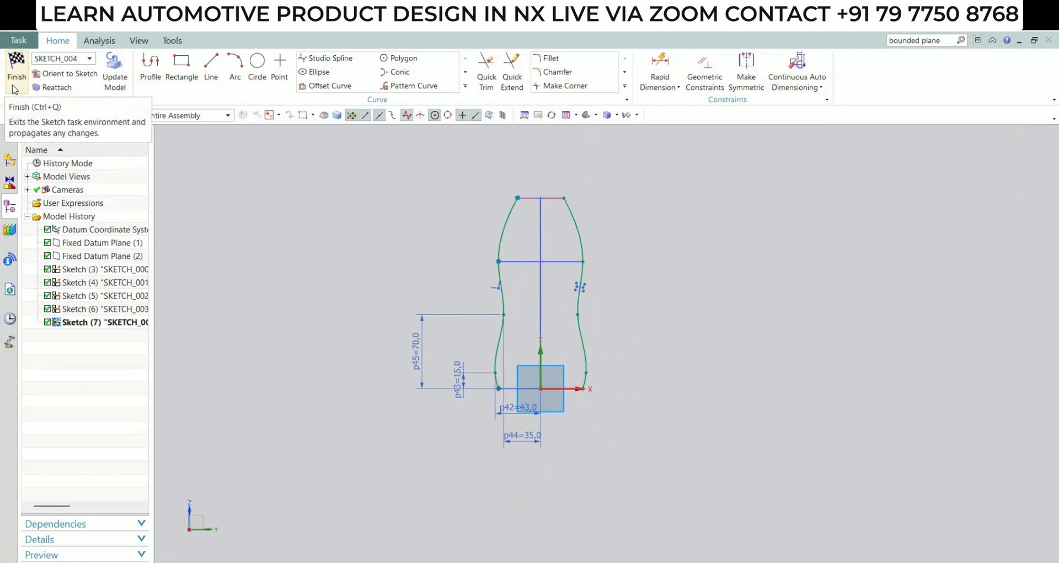
click(14, 87)
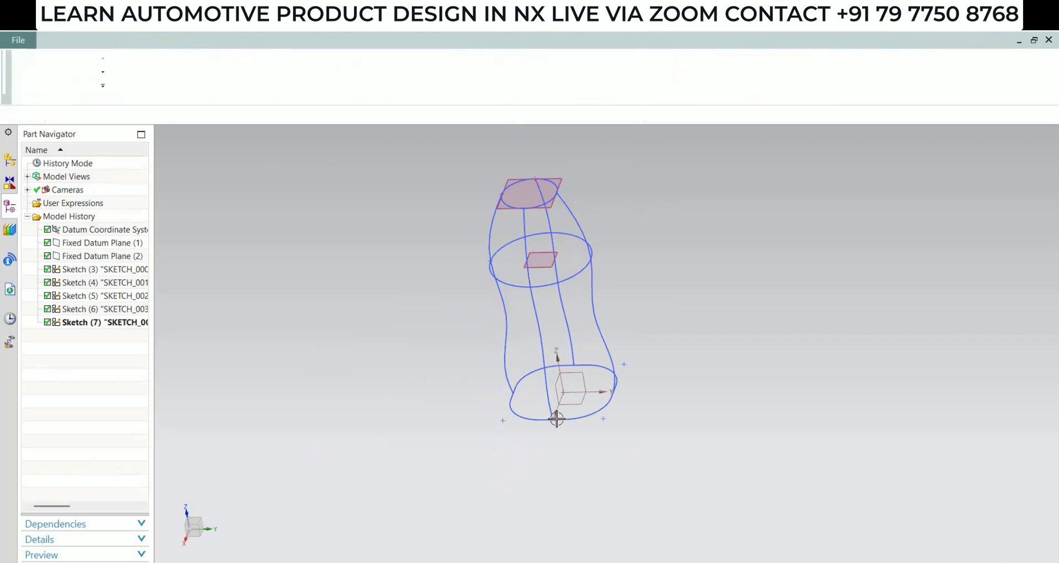
Examine the three cross-section sketches and the guide splines of the bottle wireframe from several angles
middle_drag(557, 419, 503, 410)
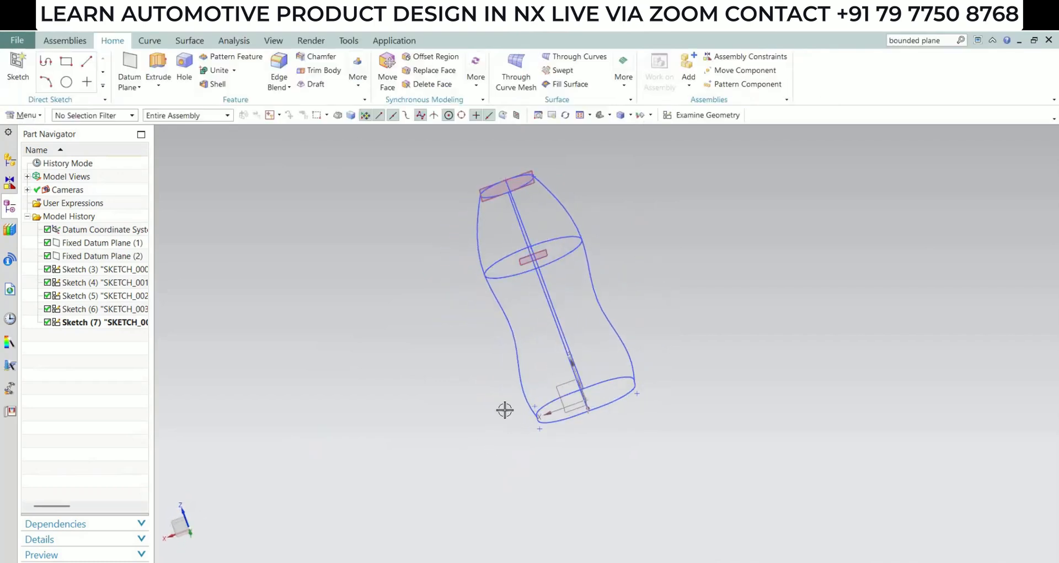
click(493, 198)
click(492, 198)
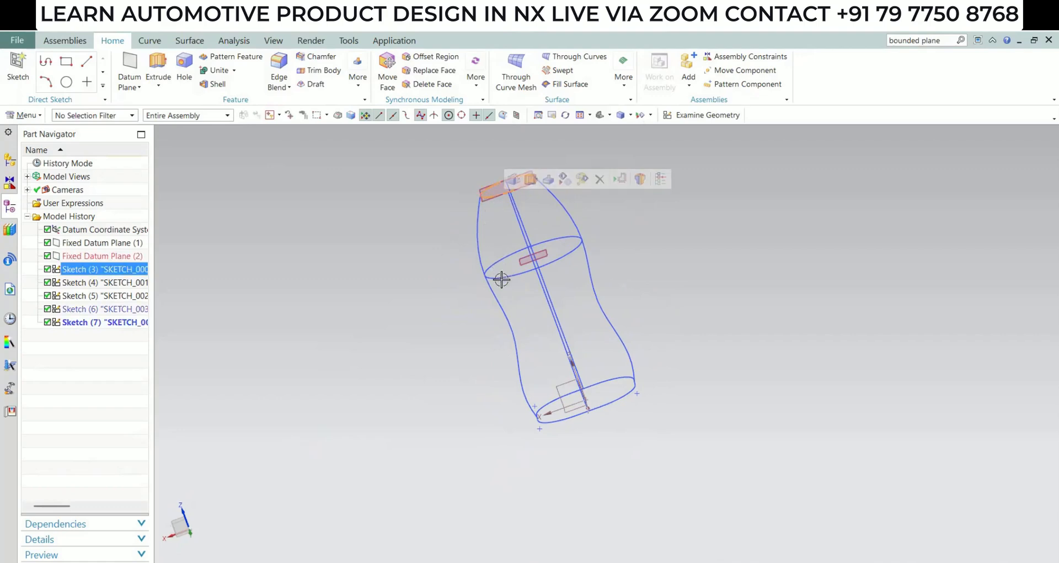
click(504, 281)
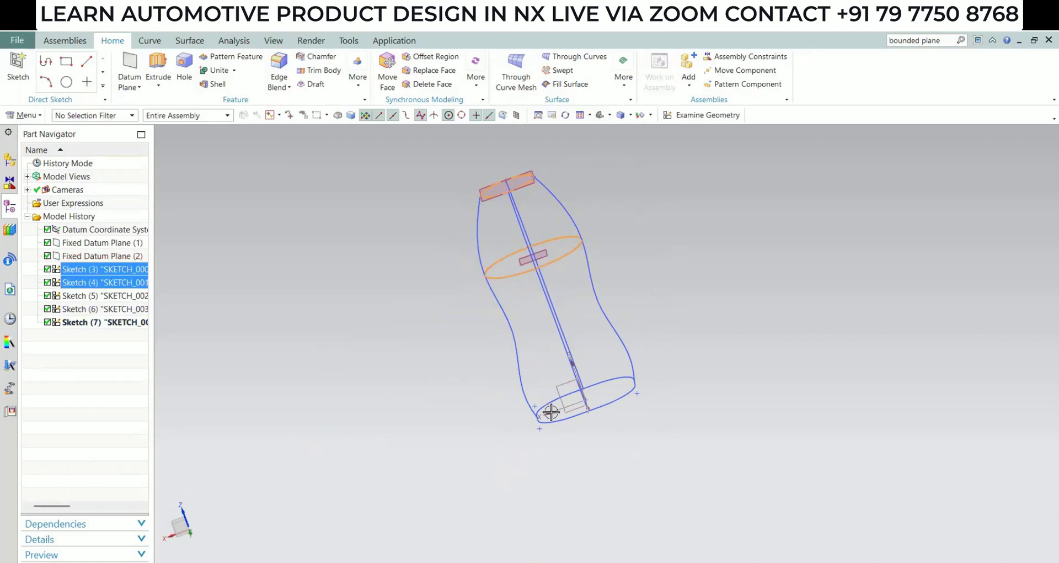
click(538, 429)
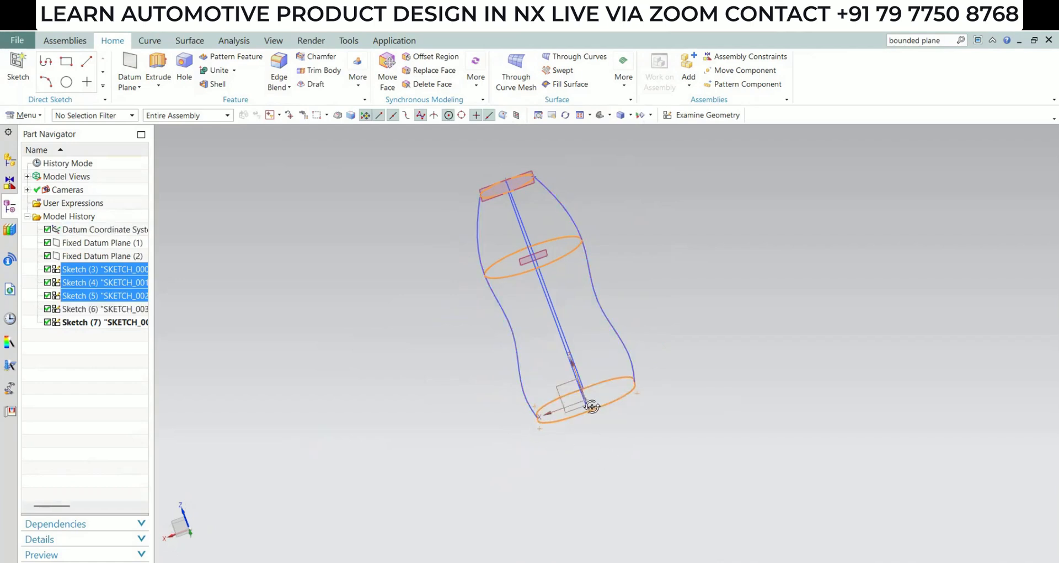
mouse_move(578, 407)
middle_down()
mouse_move(572, 429)
mouse_move(589, 454)
middle_up()
key(Escape)
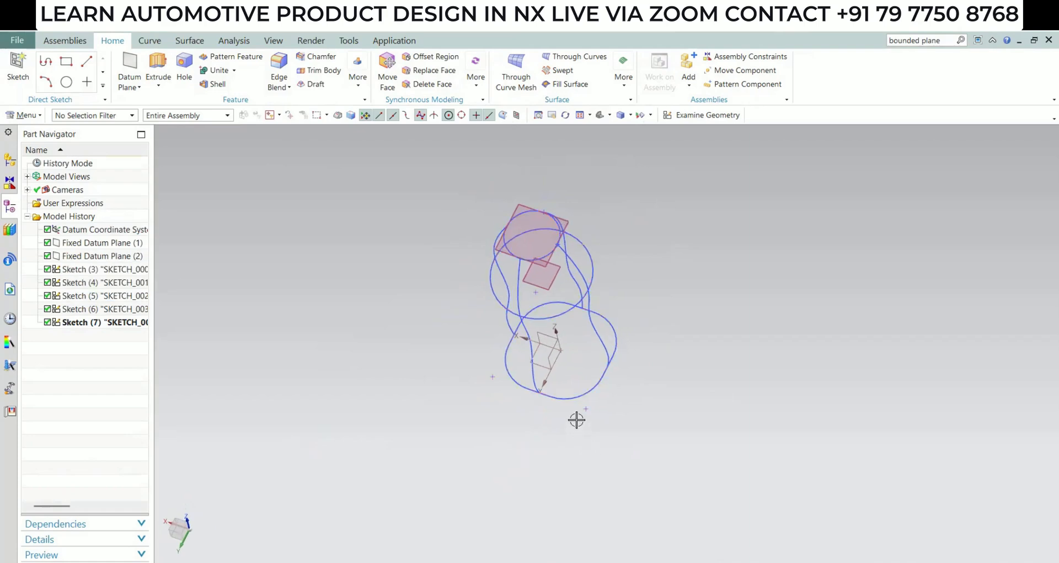
mouse_move(591, 382)
middle_down()
mouse_move(609, 339)
mouse_move(645, 352)
mouse_move(612, 300)
mouse_move(624, 345)
mouse_move(652, 339)
mouse_move(654, 324)
mouse_move(675, 382)
middle_up()
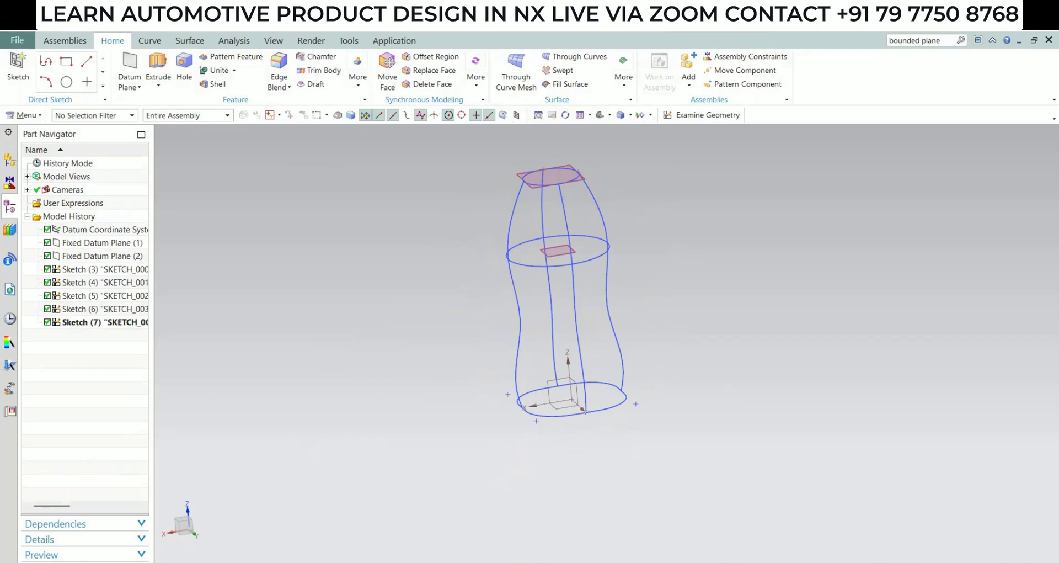
Start a Through Curve Mesh surface and select the whole closed base profile as the first primary curve
click(190, 42)
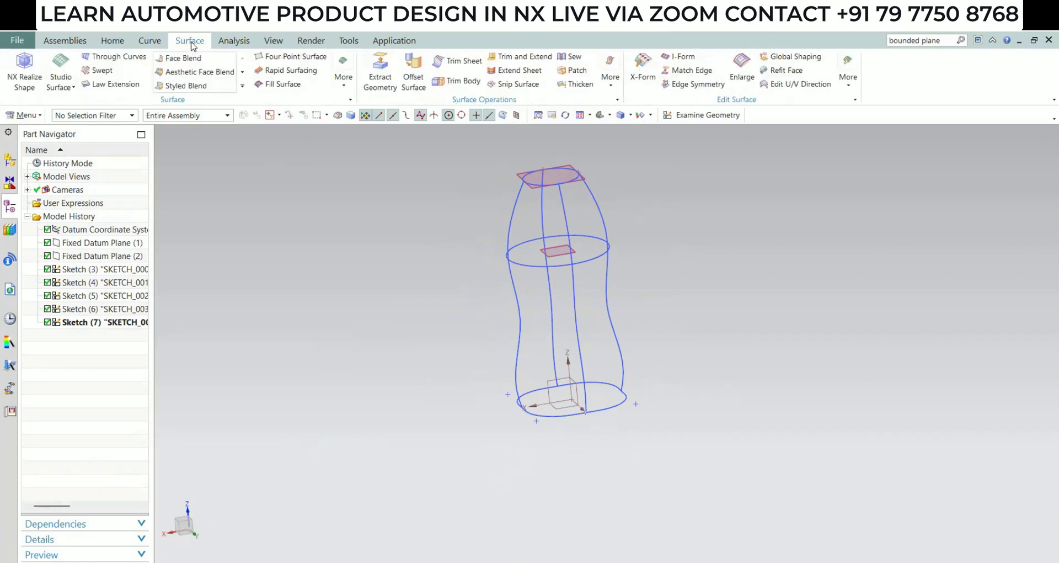
click(62, 85)
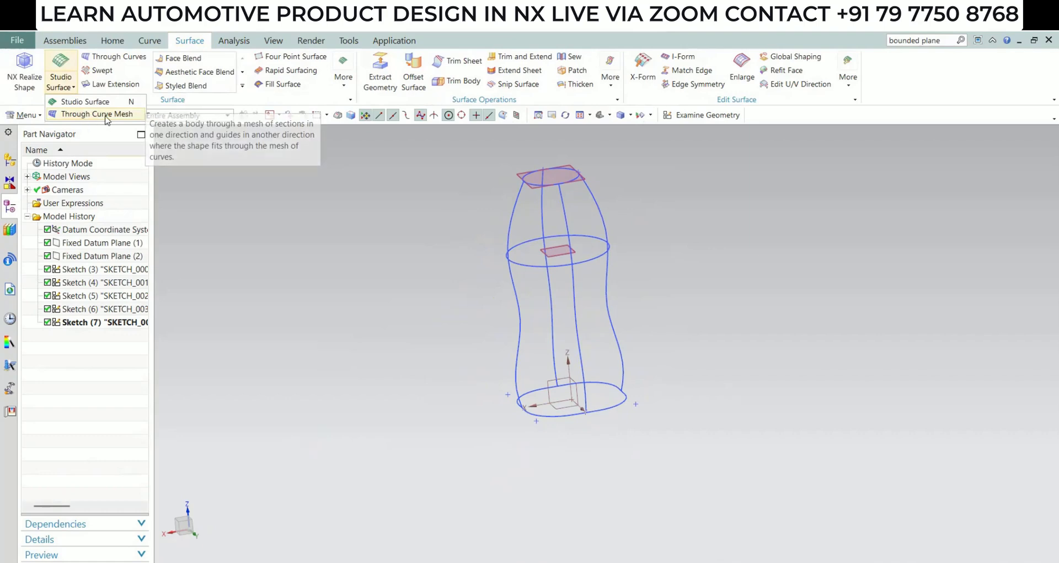
shift+middle_drag(467, 311, 385, 380)
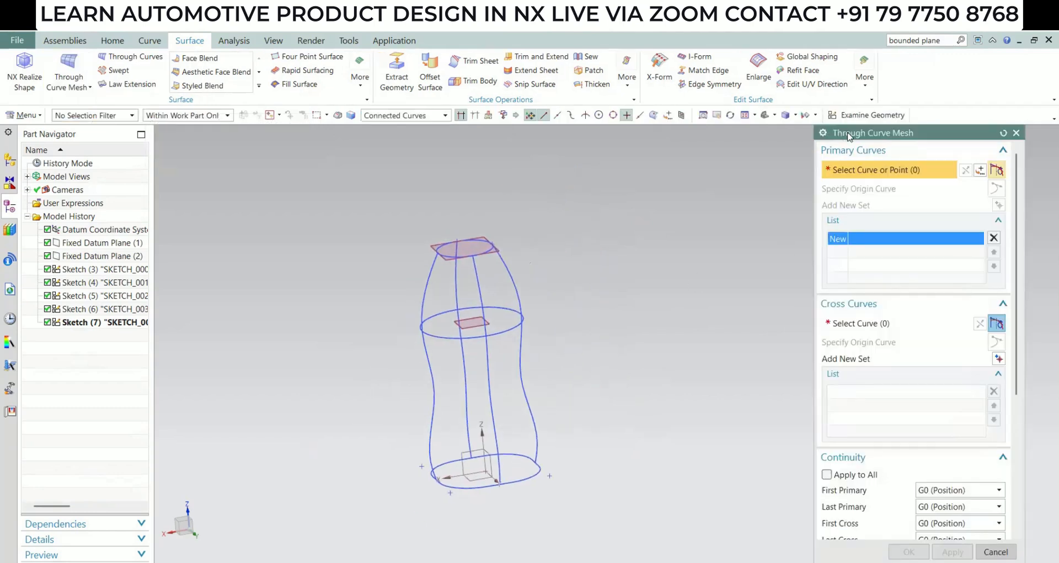
drag(649, 77, 649, 78)
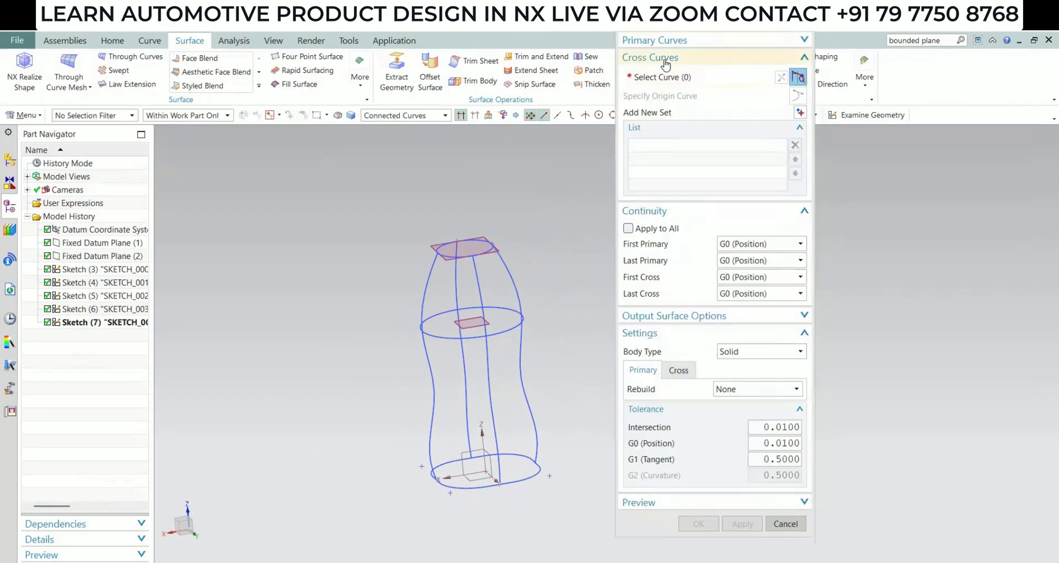
click(664, 60)
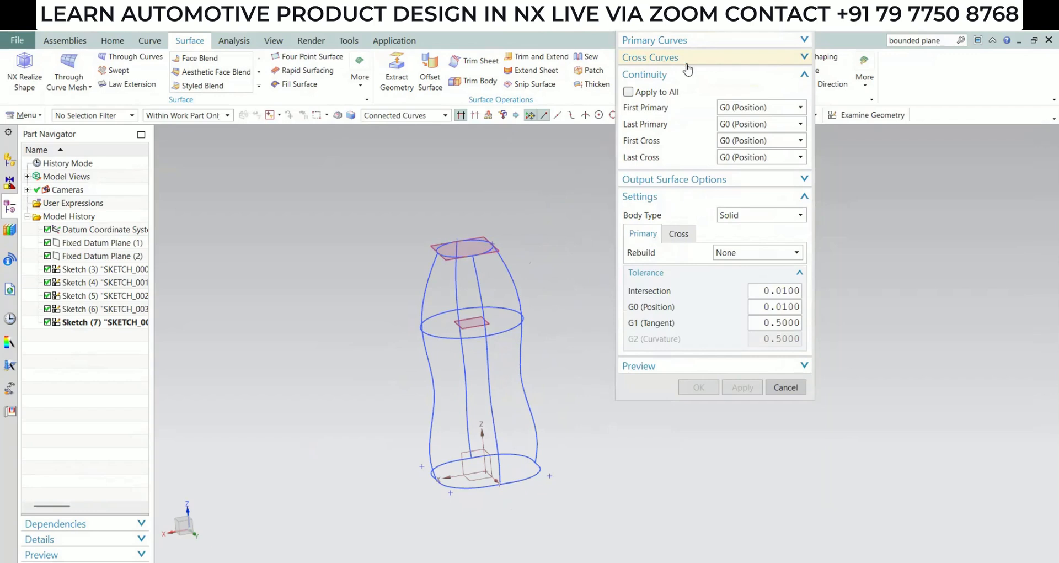
shift+middle_drag(511, 424, 509, 383)
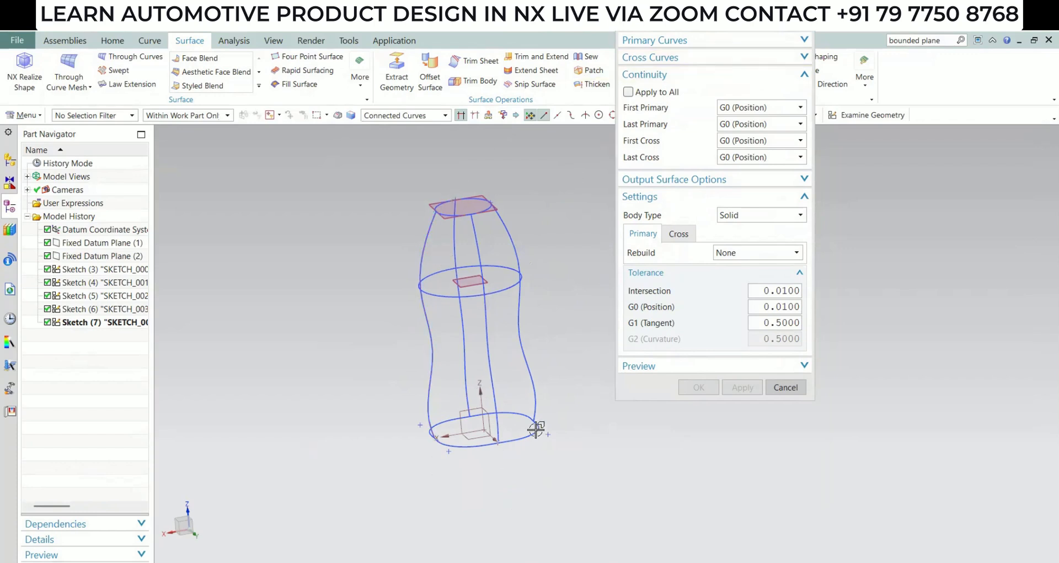
click(684, 42)
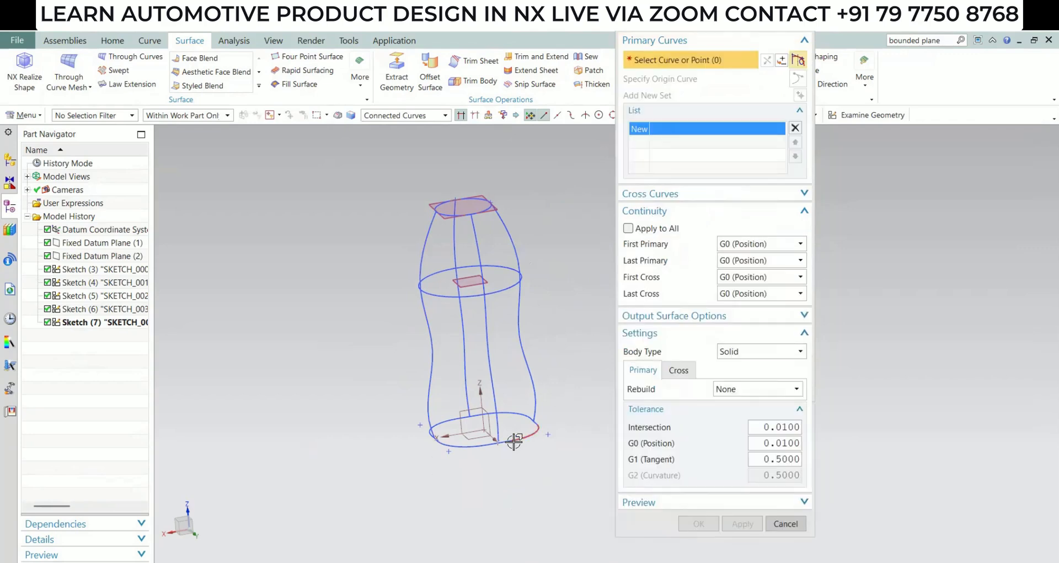
scroll(518, 457, up, 1)
middle_drag(468, 465, 489, 471)
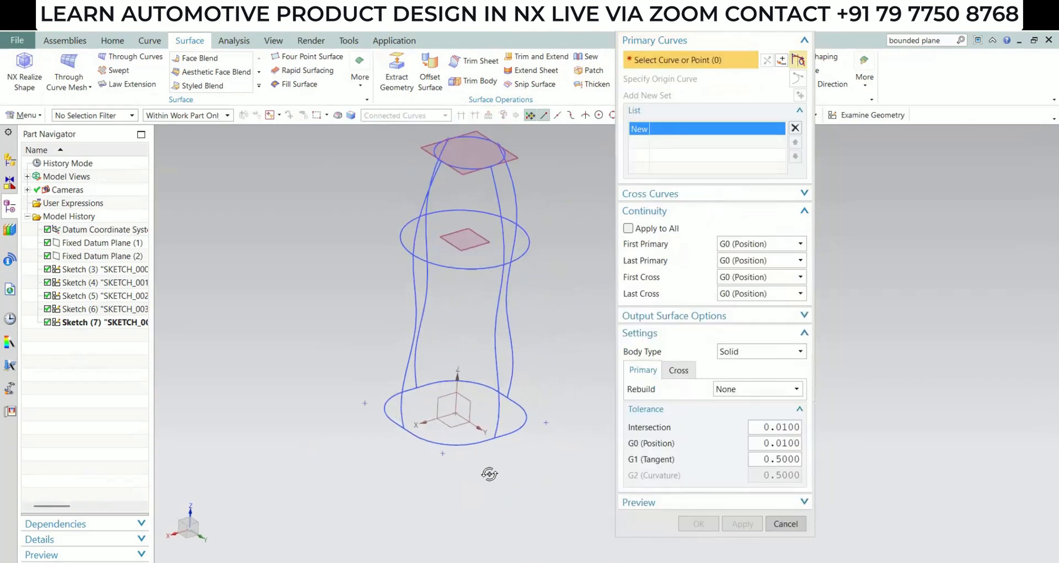
scroll(503, 435, up, 3)
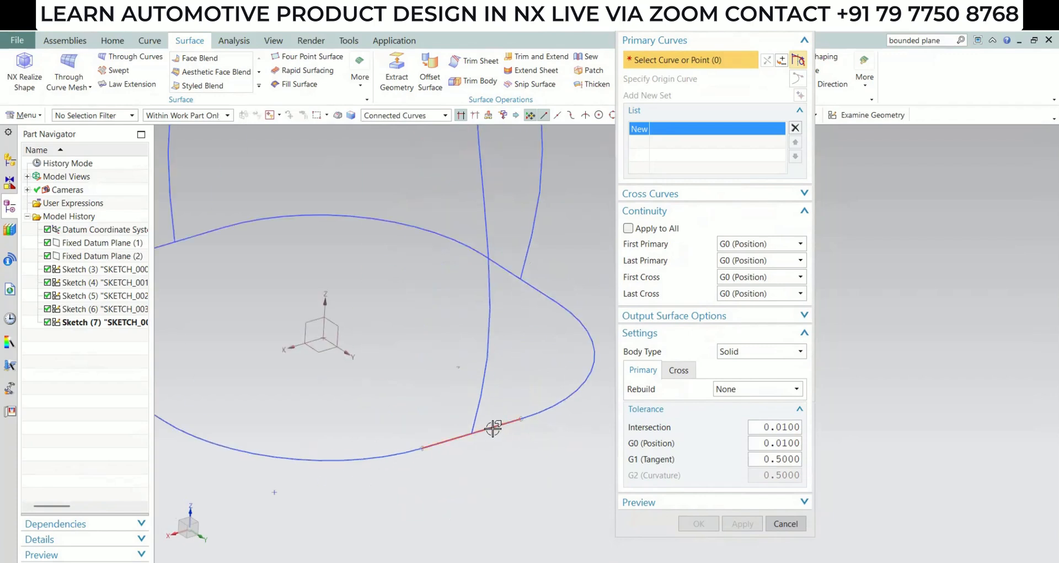
click(531, 421)
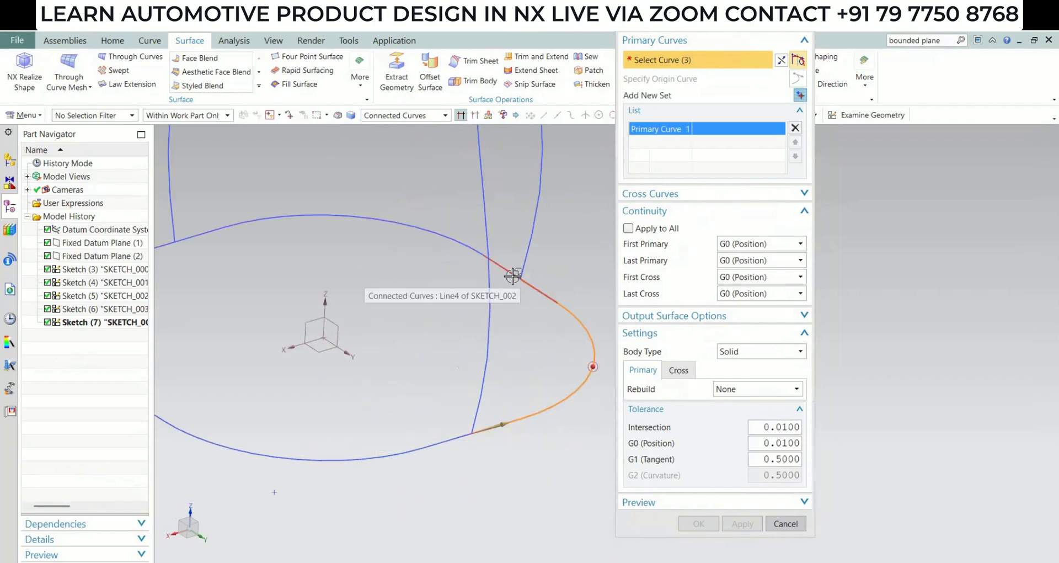
click(513, 276)
scroll(442, 250, down, 3)
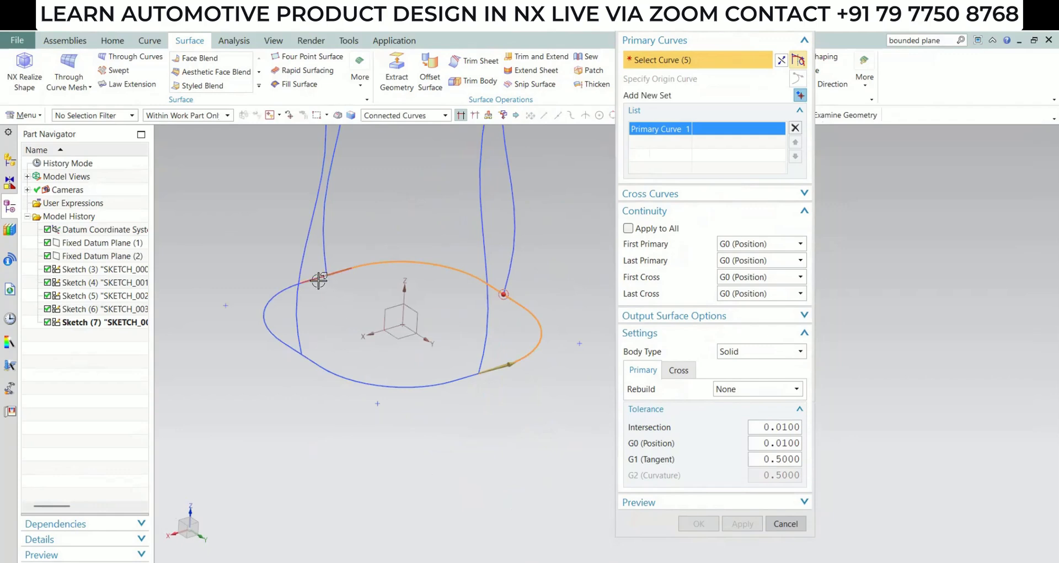
click(298, 326)
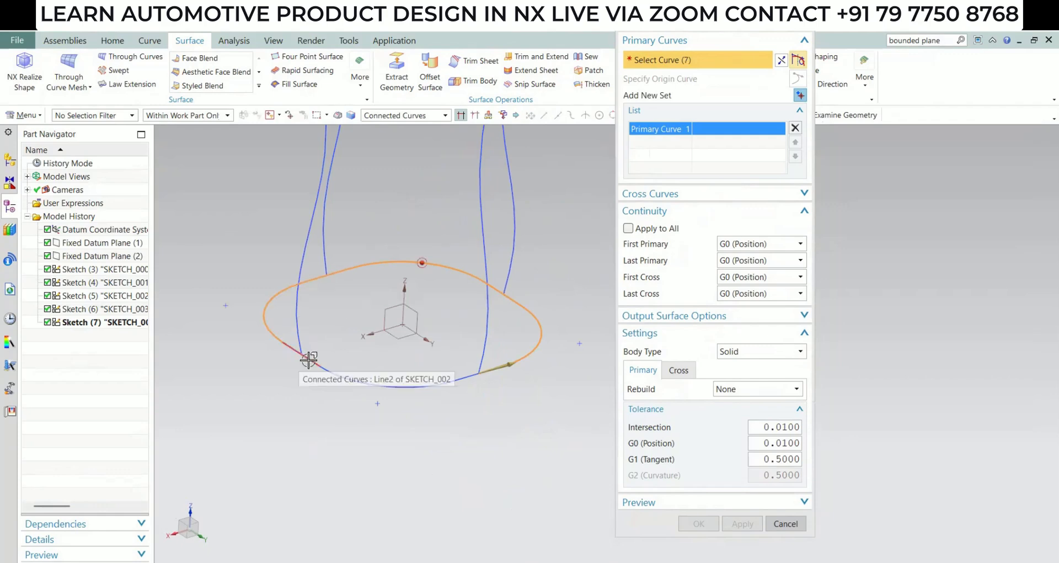
click(465, 398)
scroll(437, 305, down, 2)
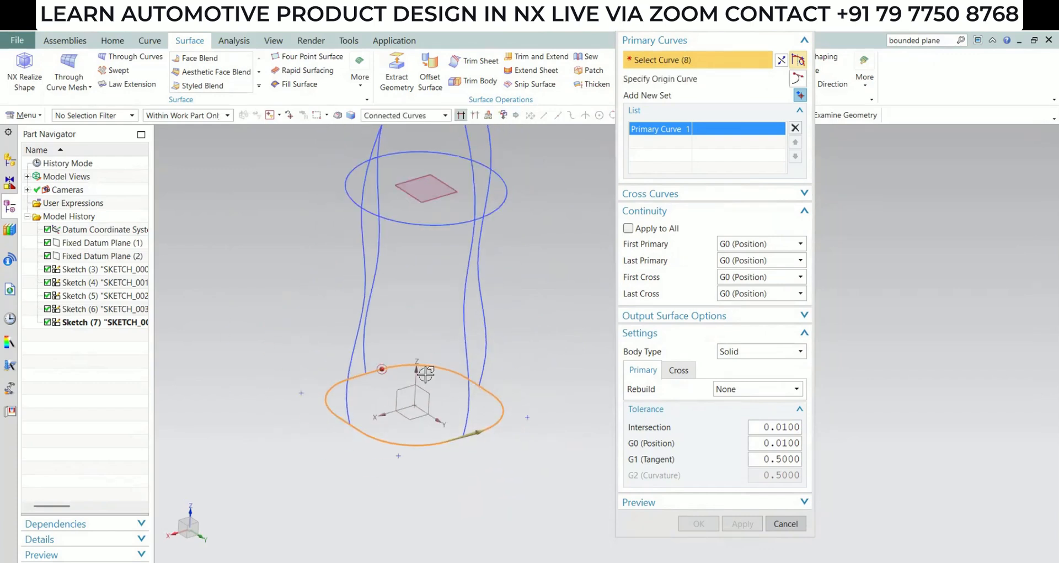
Add the middle circle with its direction reversed and the top circle as the second and third primary curves
middle_click(432, 342)
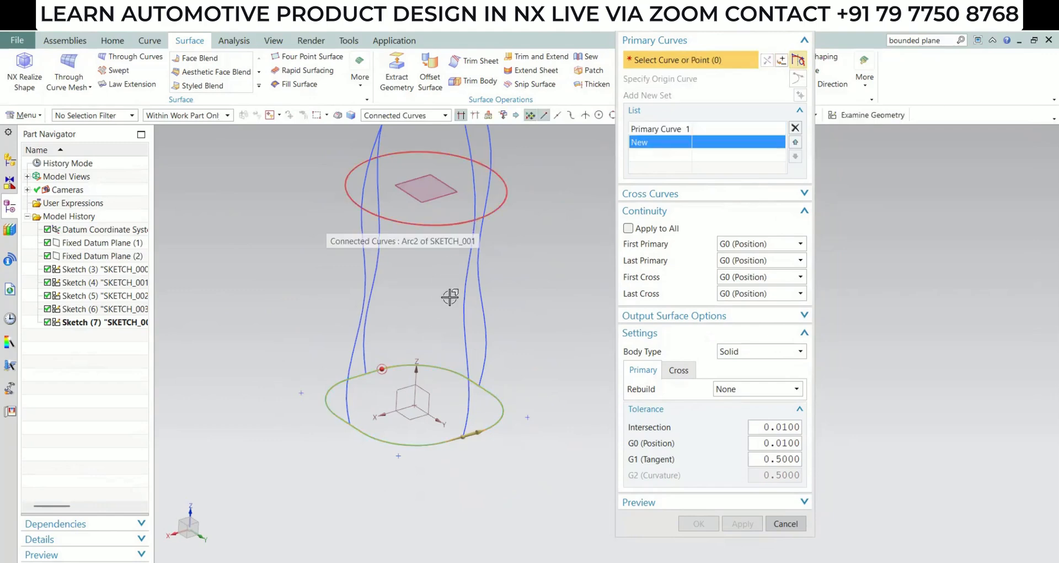
click(491, 215)
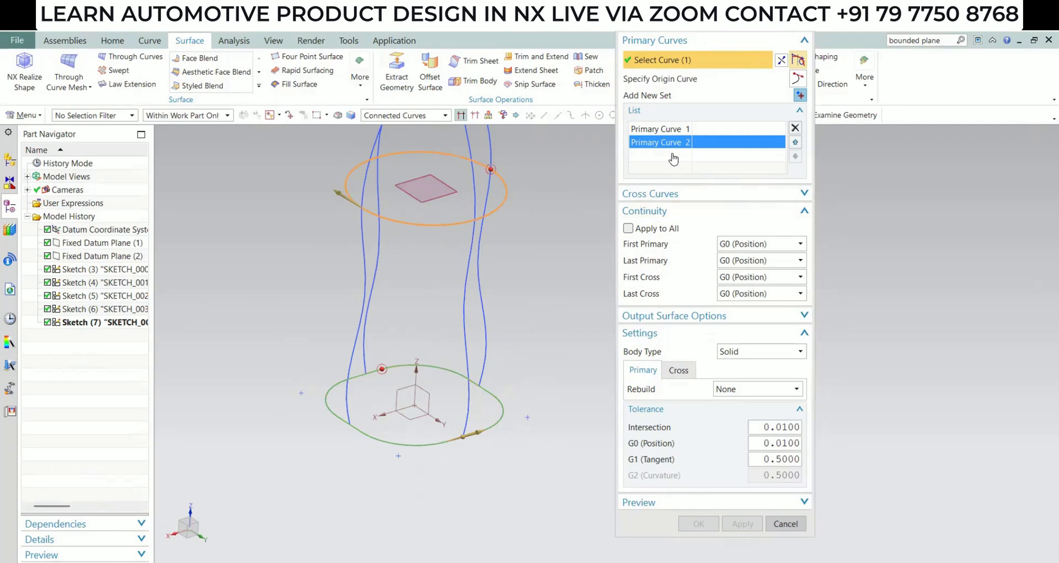
click(781, 61)
shift+middle_drag(419, 320, 409, 421)
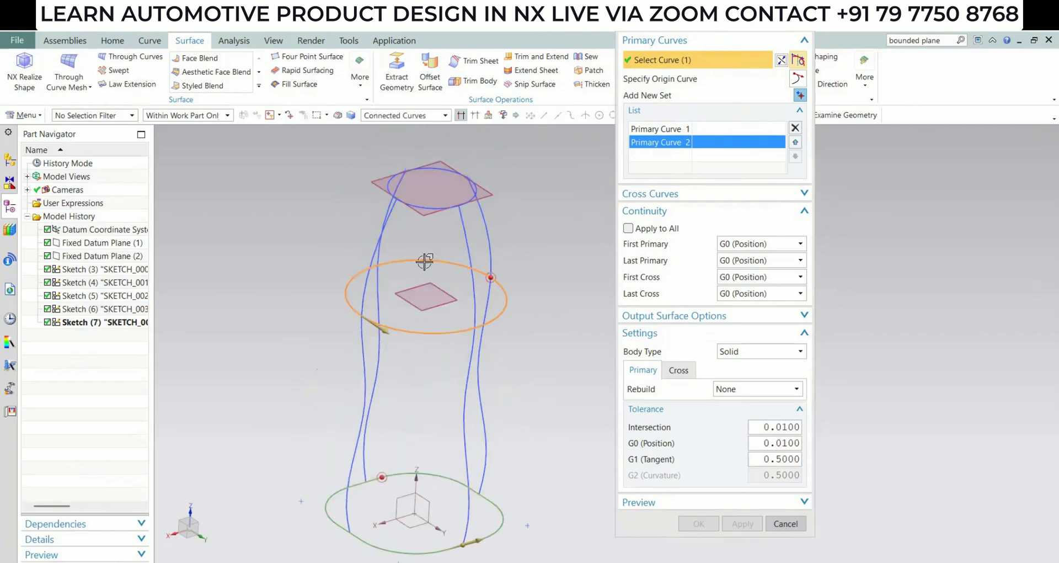
middle_click(524, 209)
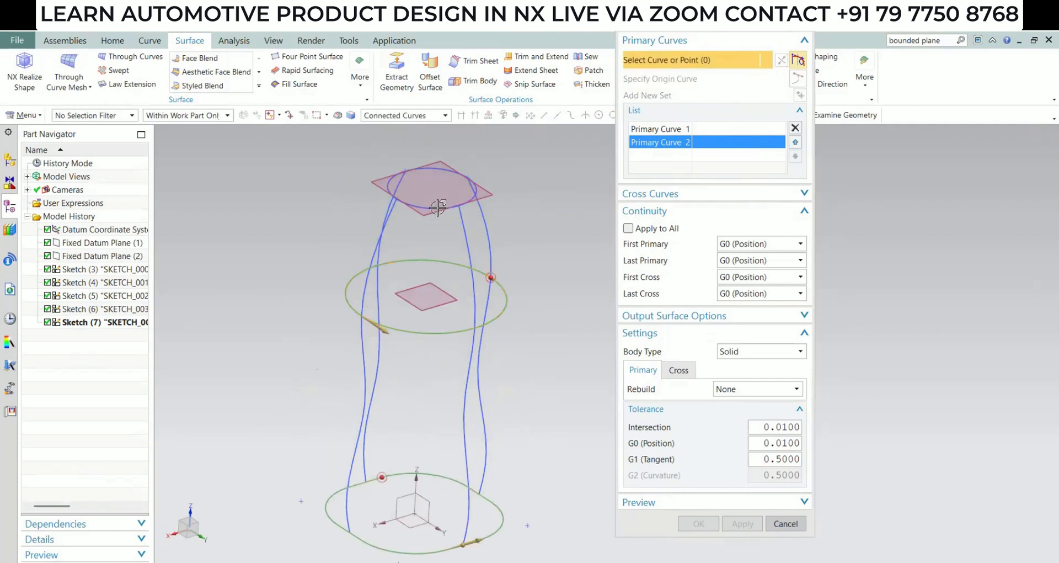
click(471, 201)
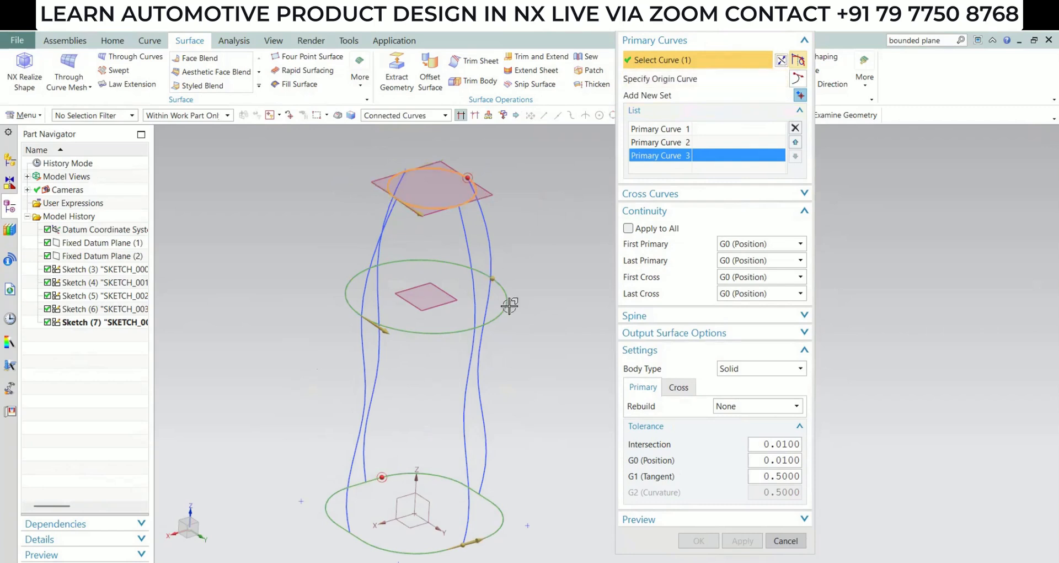
Select Spline2 of SKETCH_003 as the first cross curve of the mesh surface
shift+middle_drag(511, 307, 513, 267)
shift+middle_drag(513, 397, 517, 351)
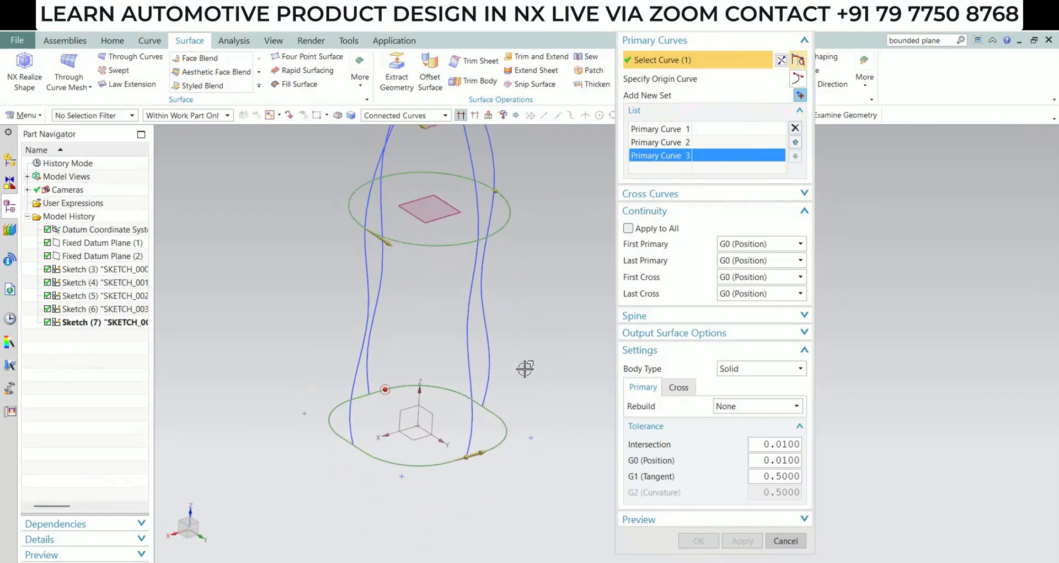
scroll(527, 367, down, 3)
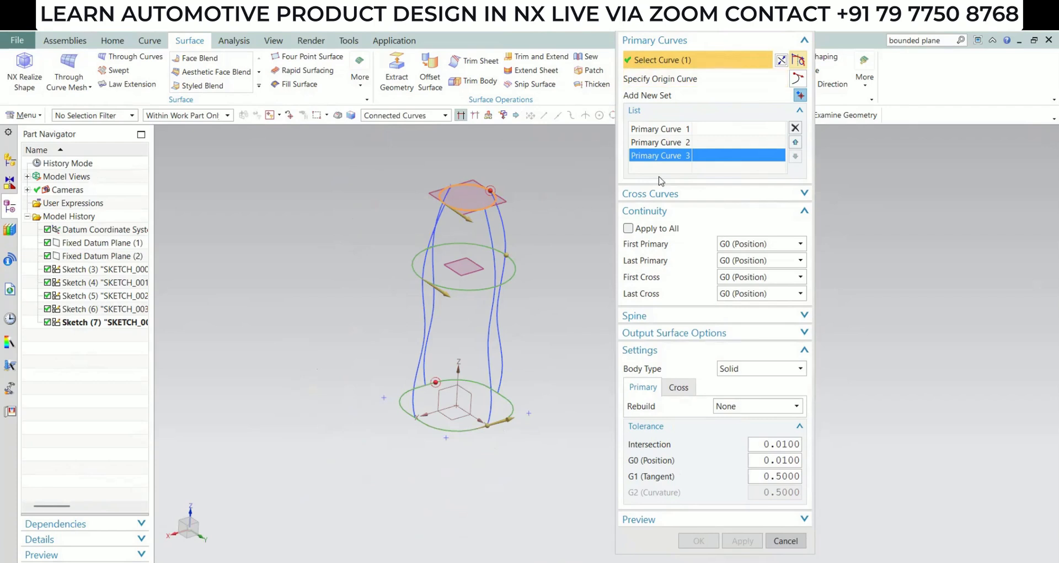
click(671, 198)
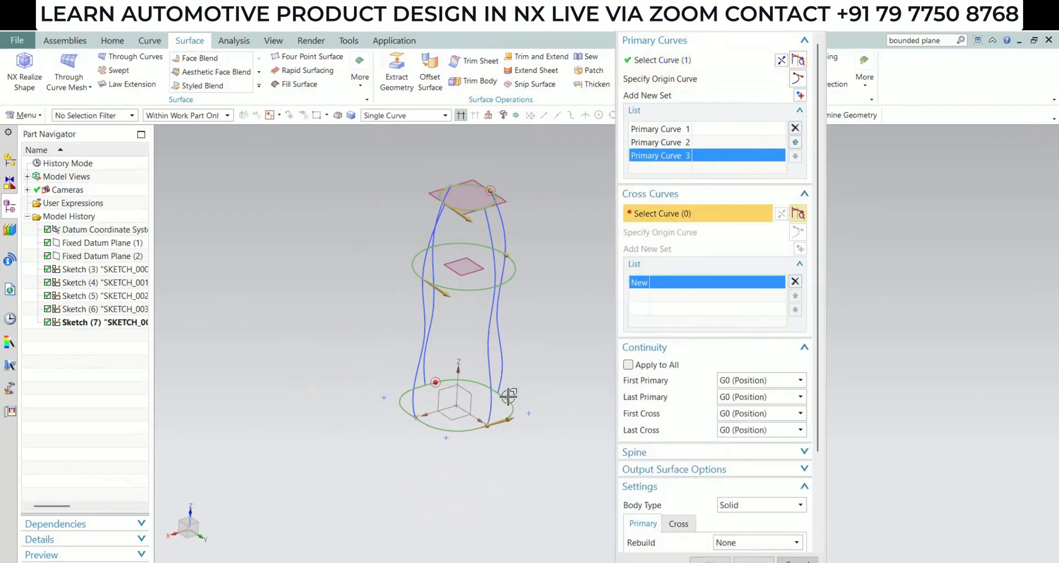
middle_drag(507, 396, 411, 389)
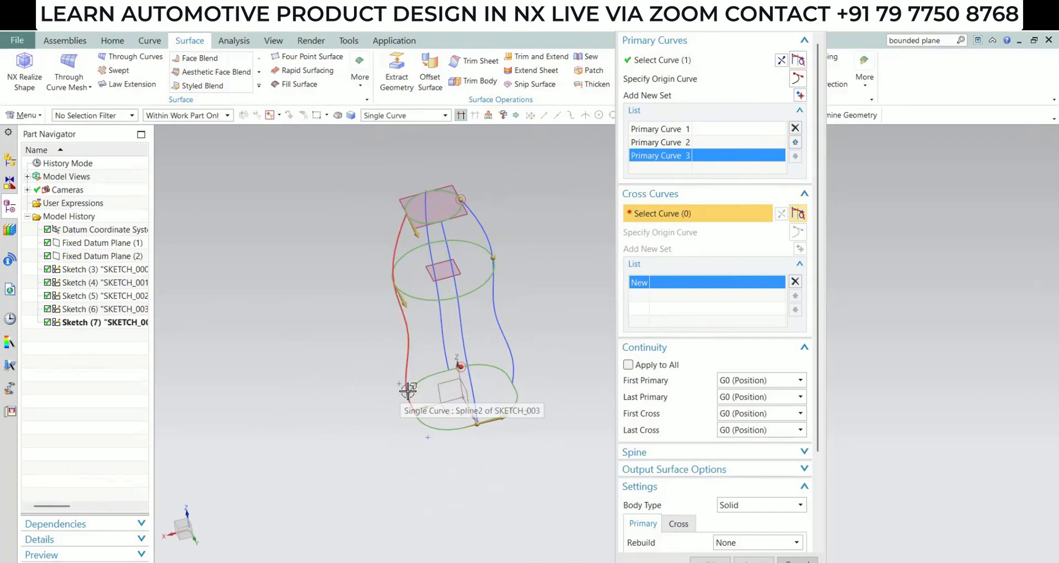
click(408, 390)
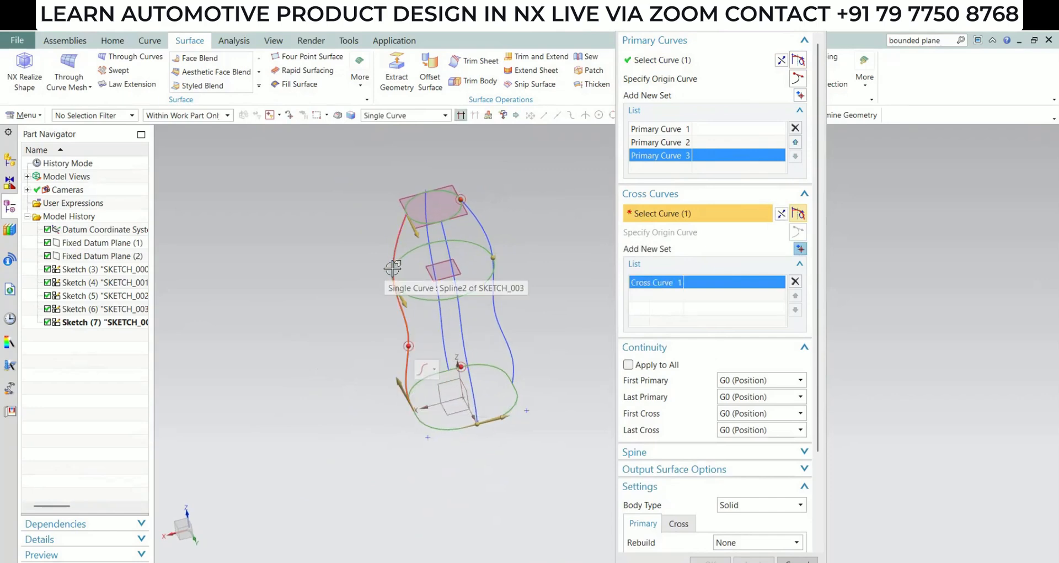
Try a rear guide spline as the second cross curve of the mesh surface and remove it again
mouse_move(428, 366)
middle_down()
mouse_move(437, 289)
mouse_move(430, 357)
middle_up()
middle_click(430, 358)
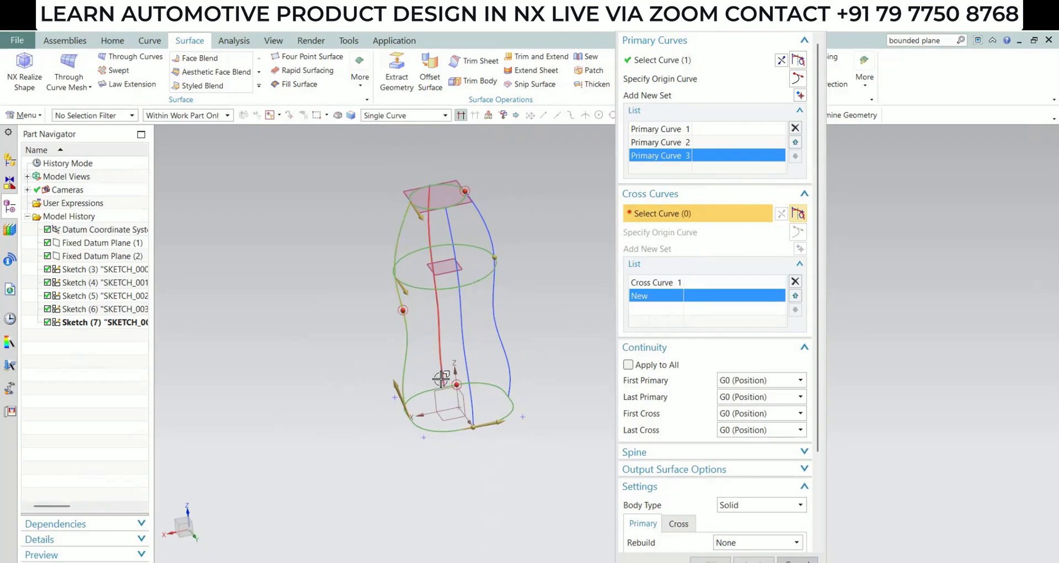
click(441, 378)
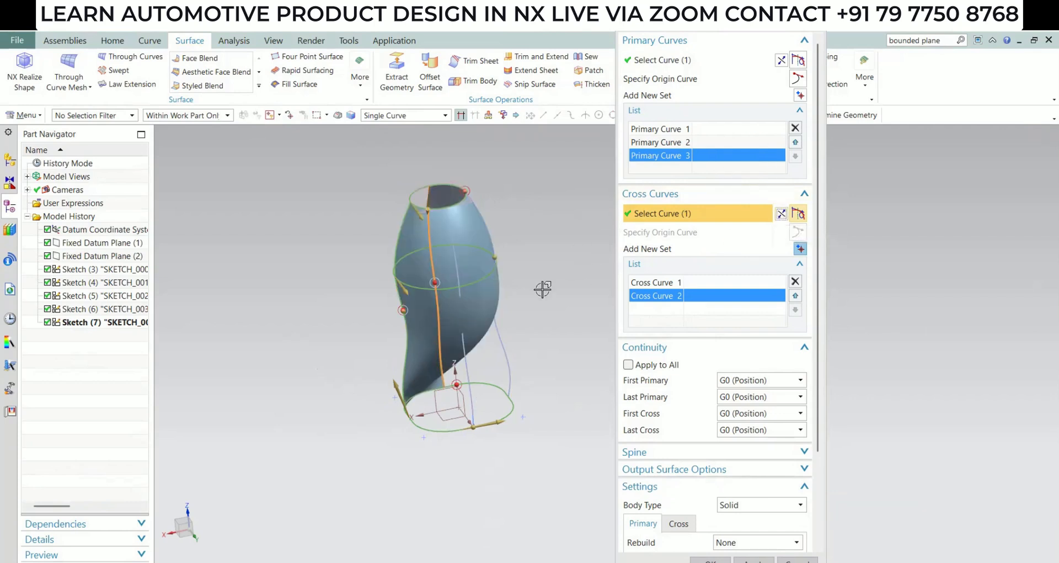
middle_drag(408, 347, 384, 353)
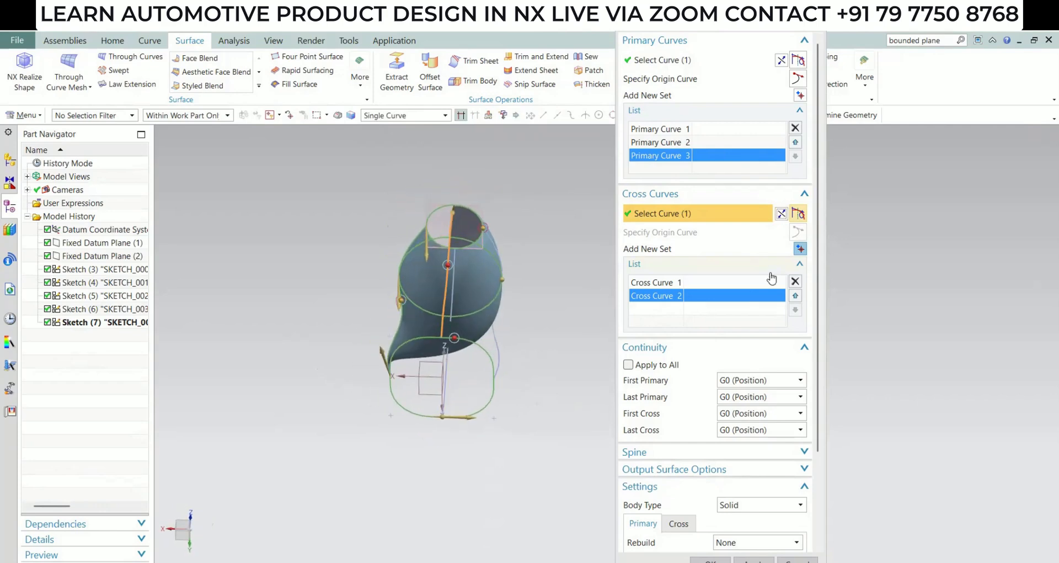
click(795, 282)
Try the front guide spline as the second cross curve, inspect the preview and cancel the mesh surface
middle_drag(493, 395, 498, 358)
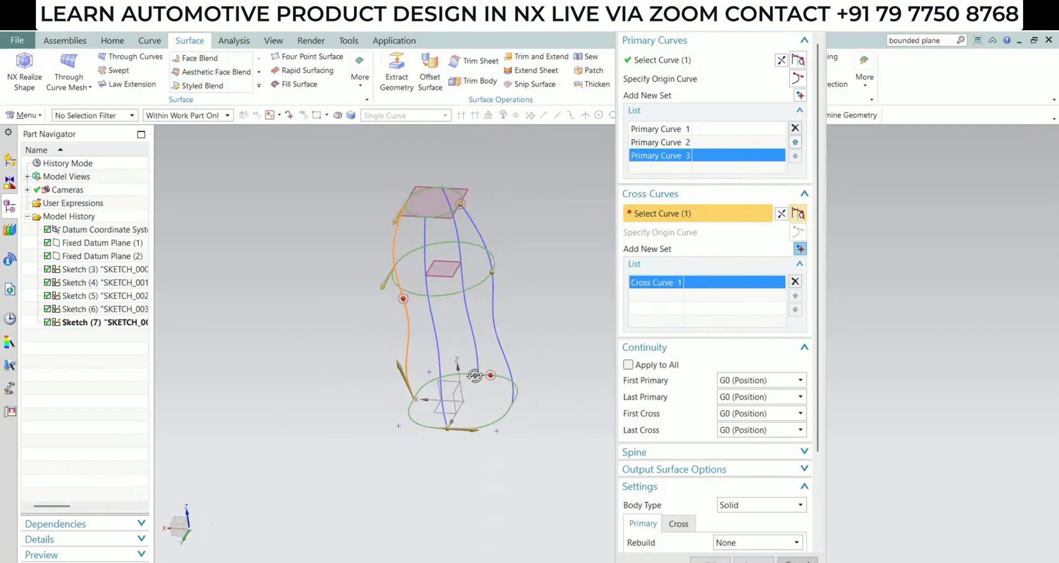
middle_click(497, 358)
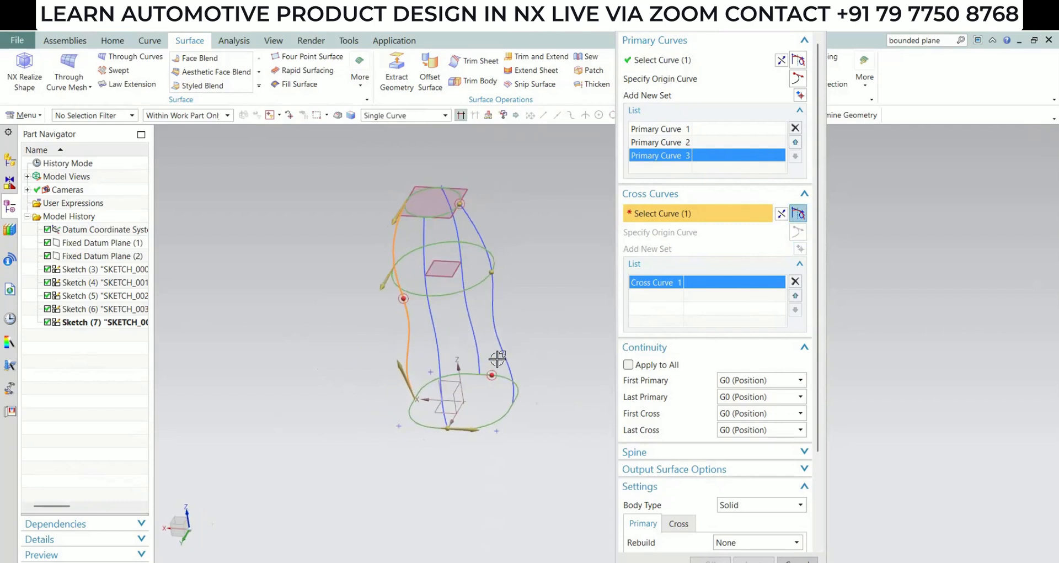
click(444, 418)
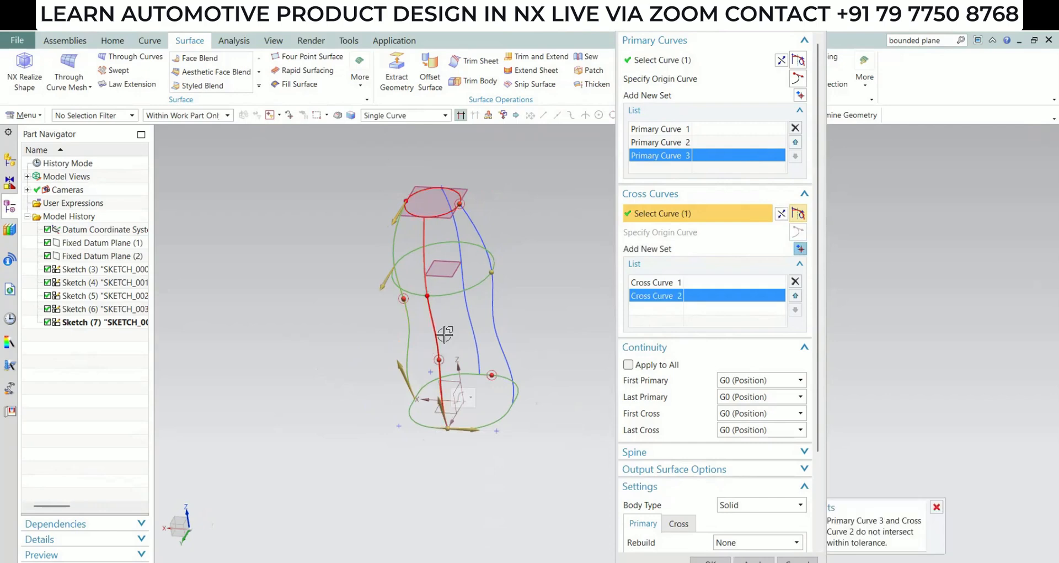
middle_drag(436, 360, 475, 357)
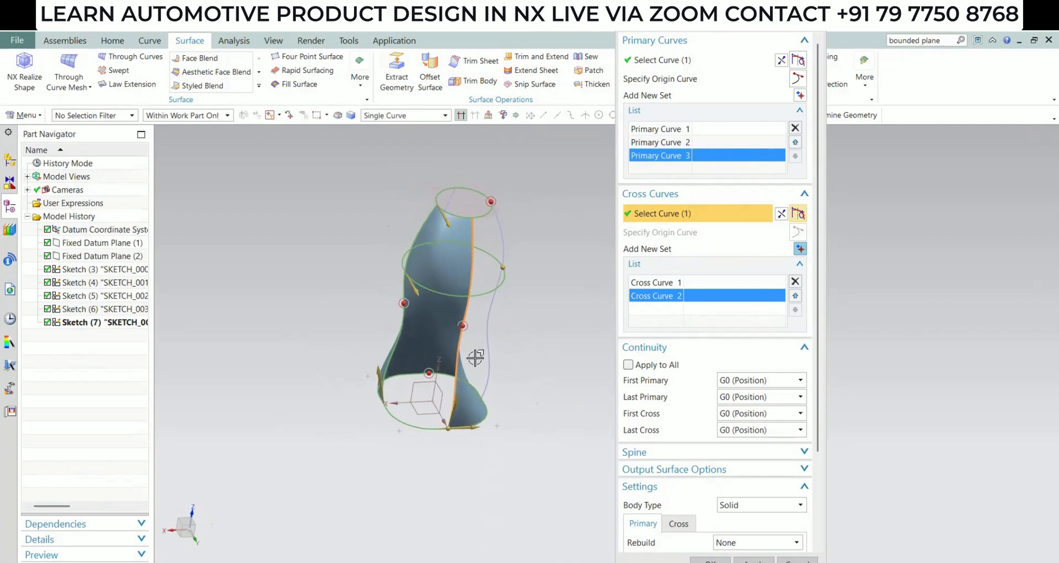
key(Escape)
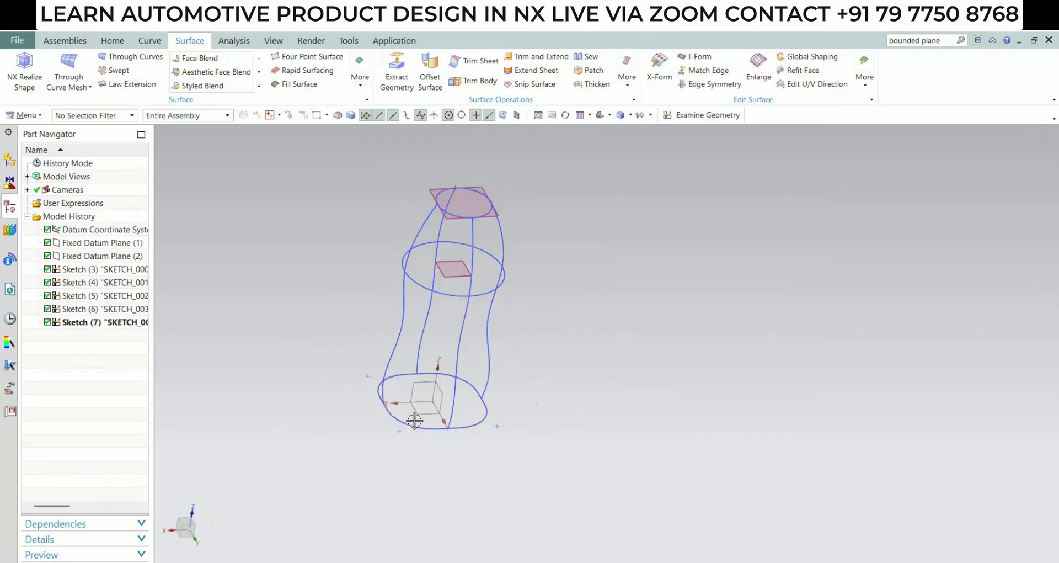
Try a new Through Curve Mesh with the top circle as first primary curve and the curve rule set to Single Curve
mouse_move(499, 417)
middle_down()
mouse_move(523, 401)
mouse_move(518, 428)
mouse_move(512, 407)
middle_up()
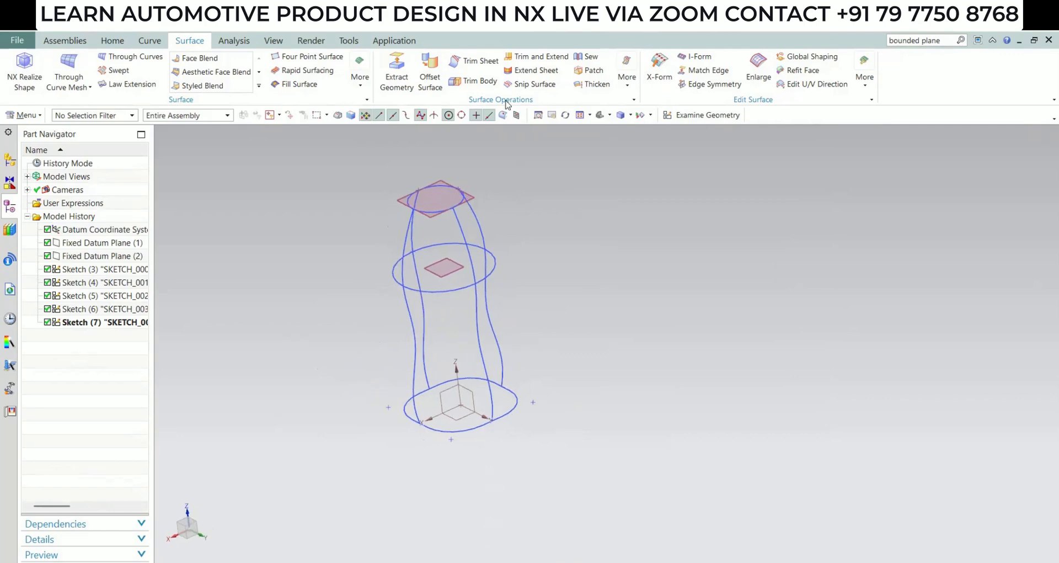
click(66, 65)
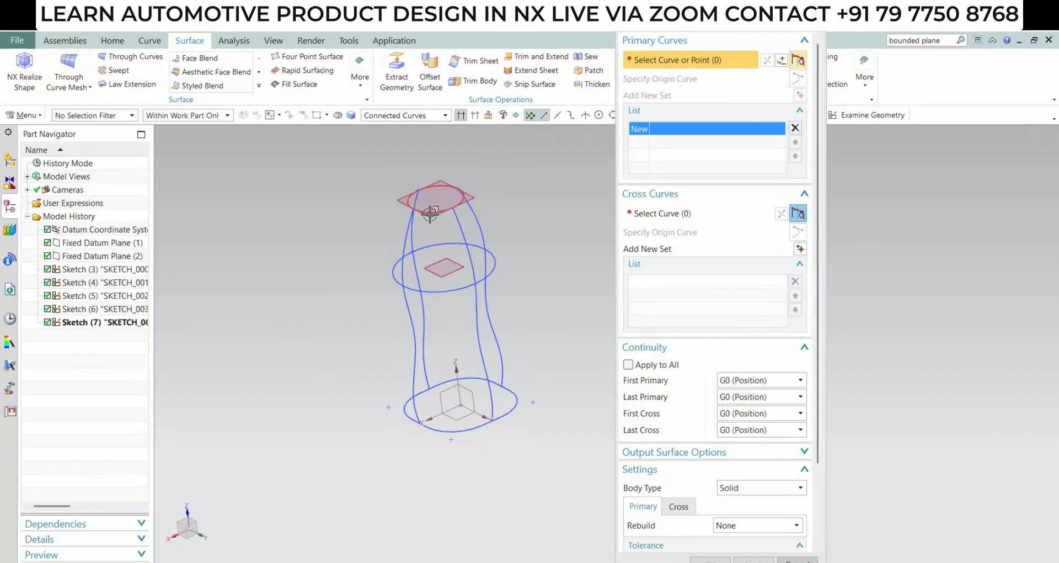
middle_drag(448, 411, 461, 398)
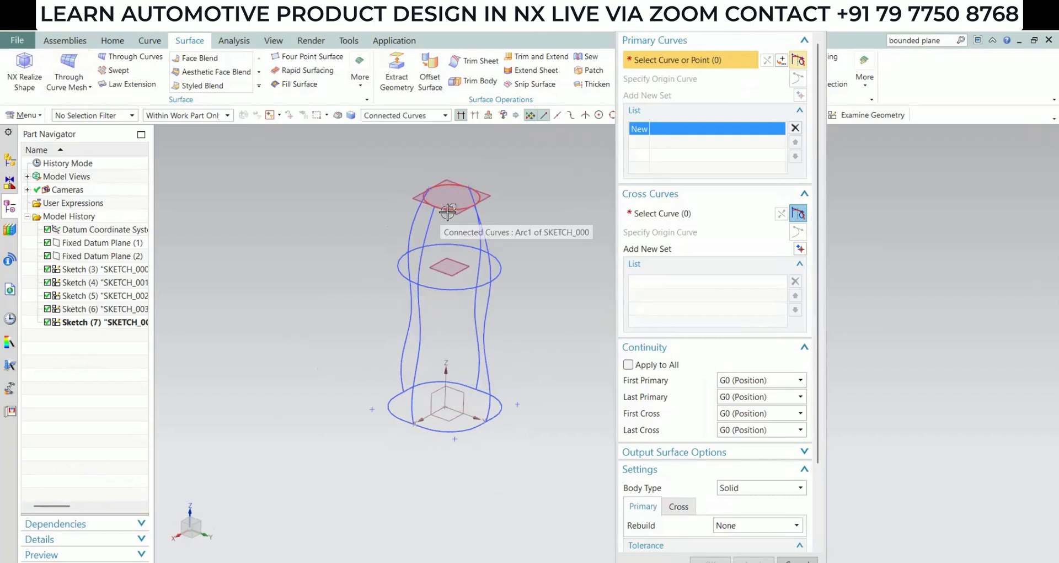
scroll(452, 213, up, 3)
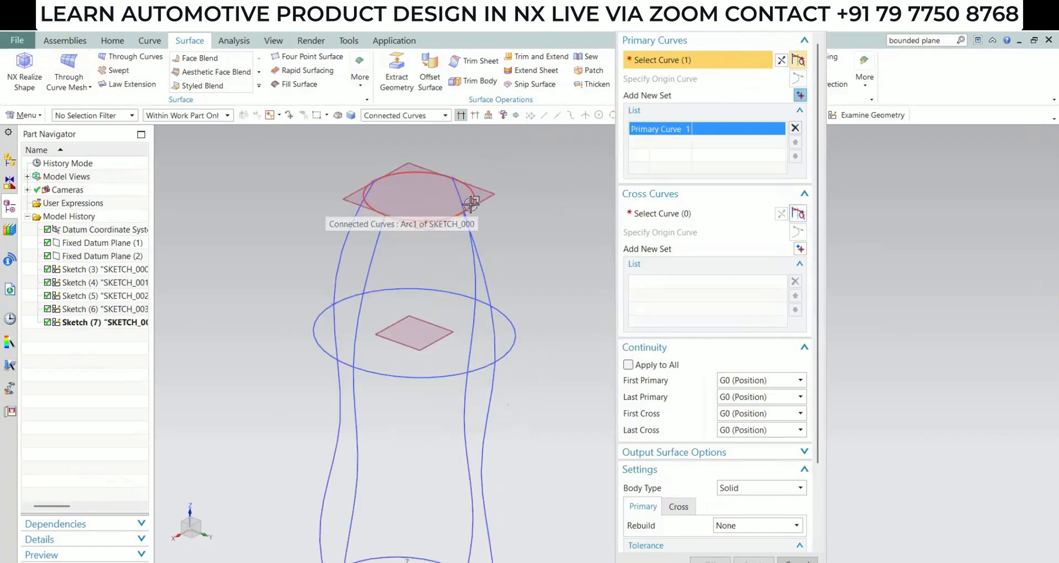
click(441, 177)
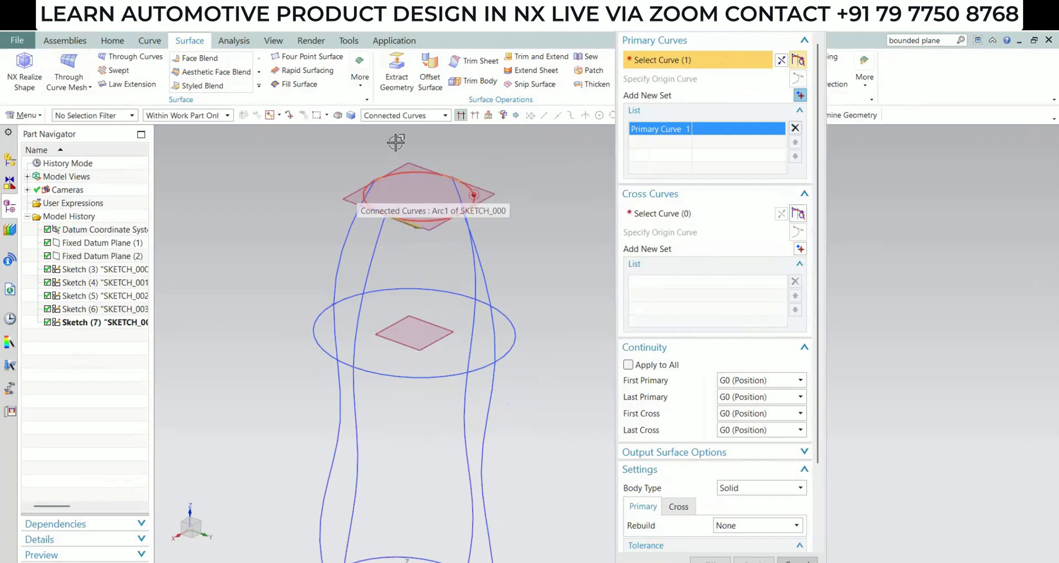
click(410, 116)
click(397, 127)
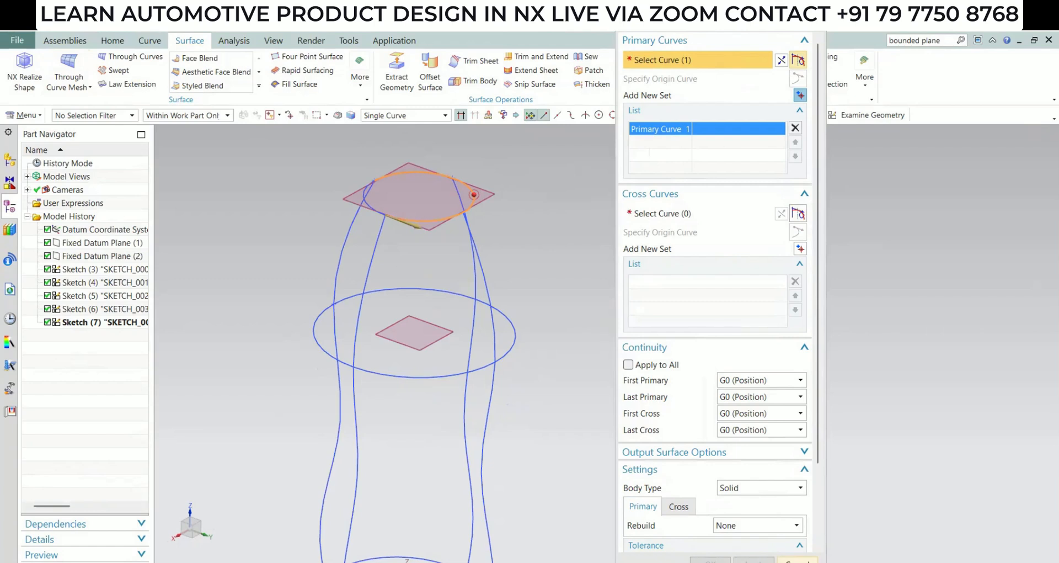
Restart Through Curve Mesh and select the top circle and the middle circle as the first and second primary curves
click(69, 82)
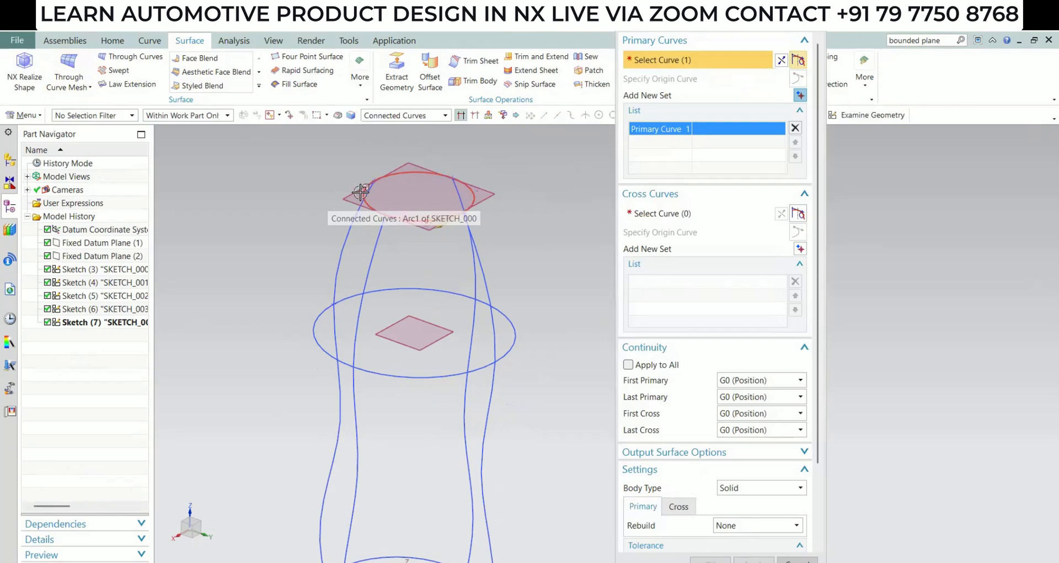
click(379, 210)
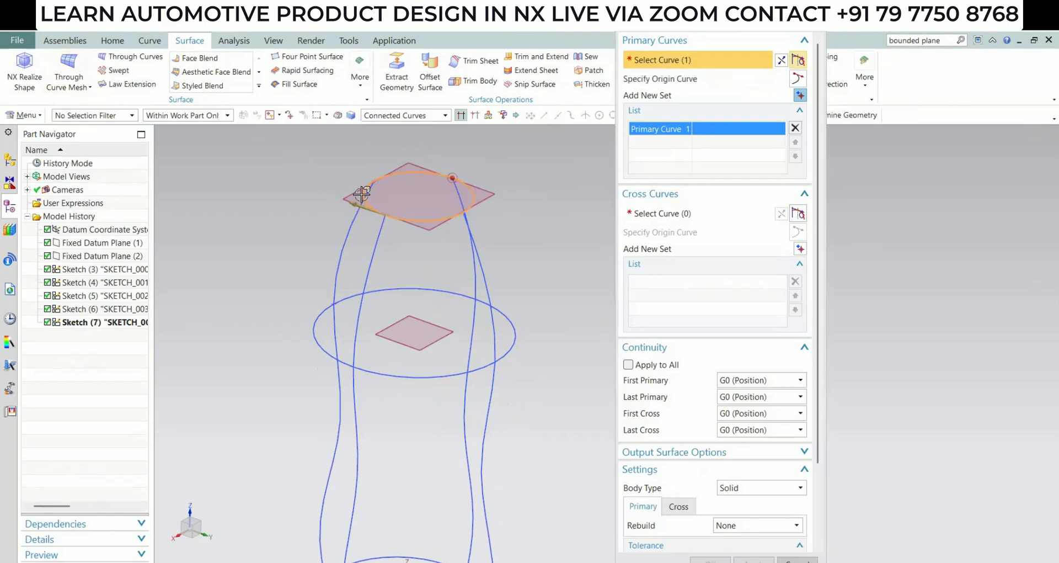
middle_click(508, 270)
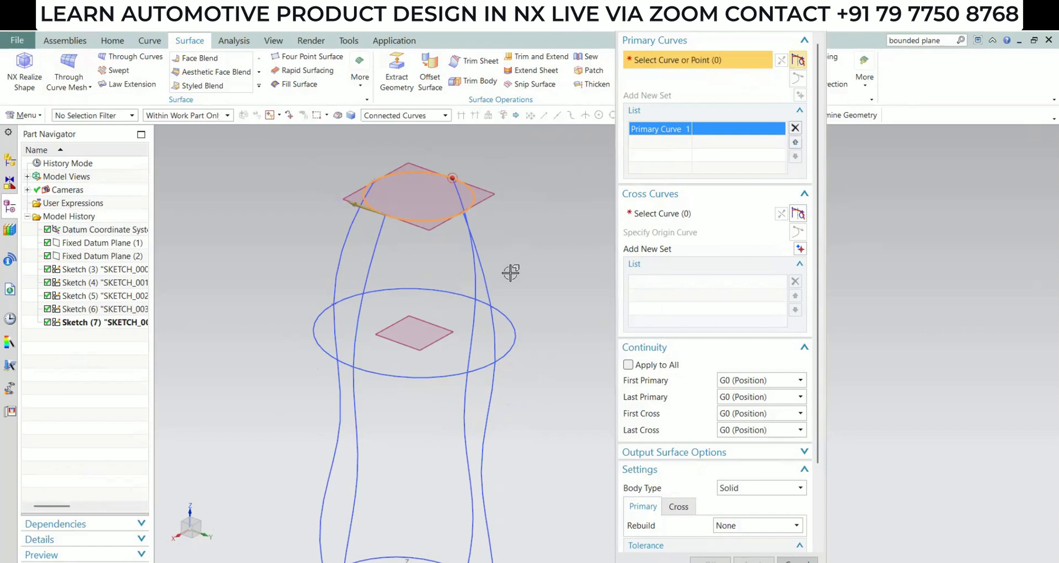
click(509, 343)
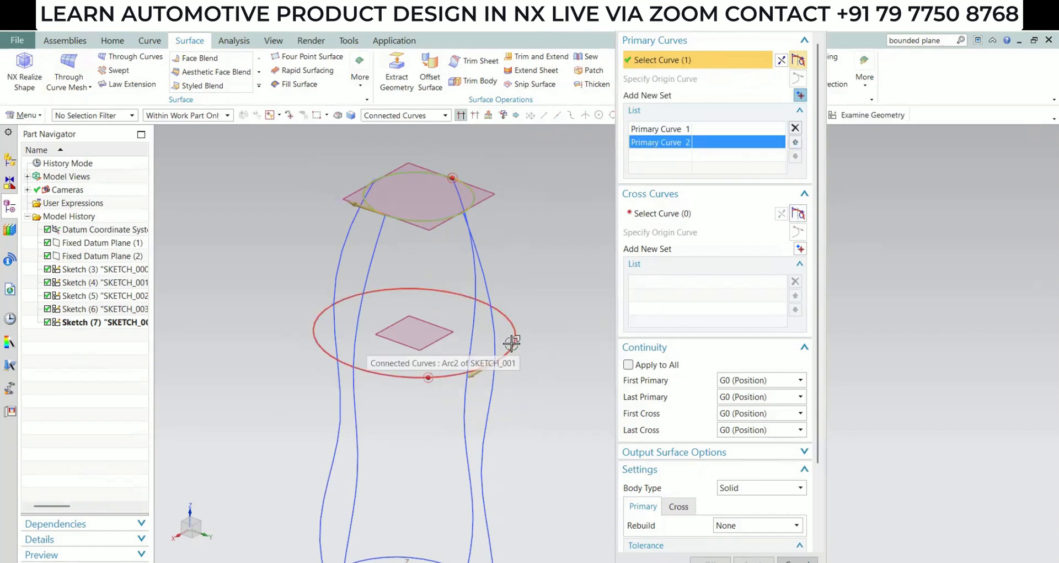
click(317, 316)
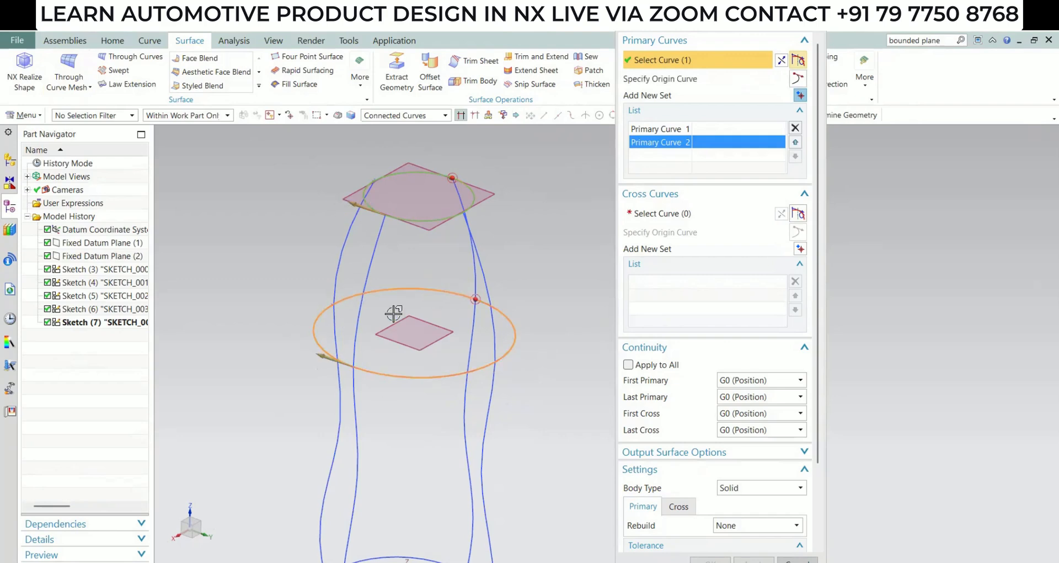
shift+middle_drag(433, 334, 444, 259)
Try the closed base profile with its direction reversed as the third primary curve, and remove that set
middle_click(440, 336)
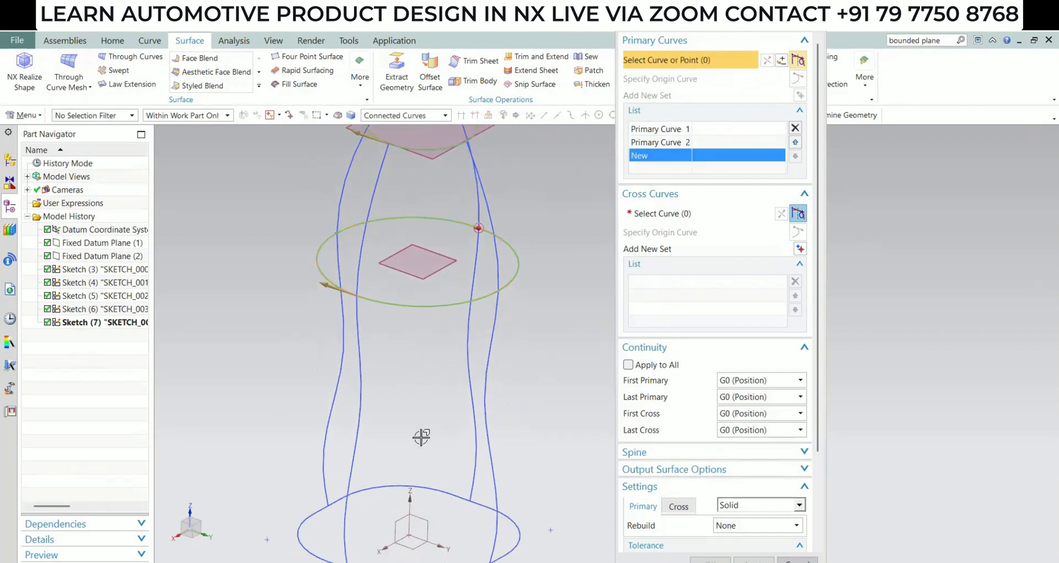
shift+middle_drag(420, 437, 419, 321)
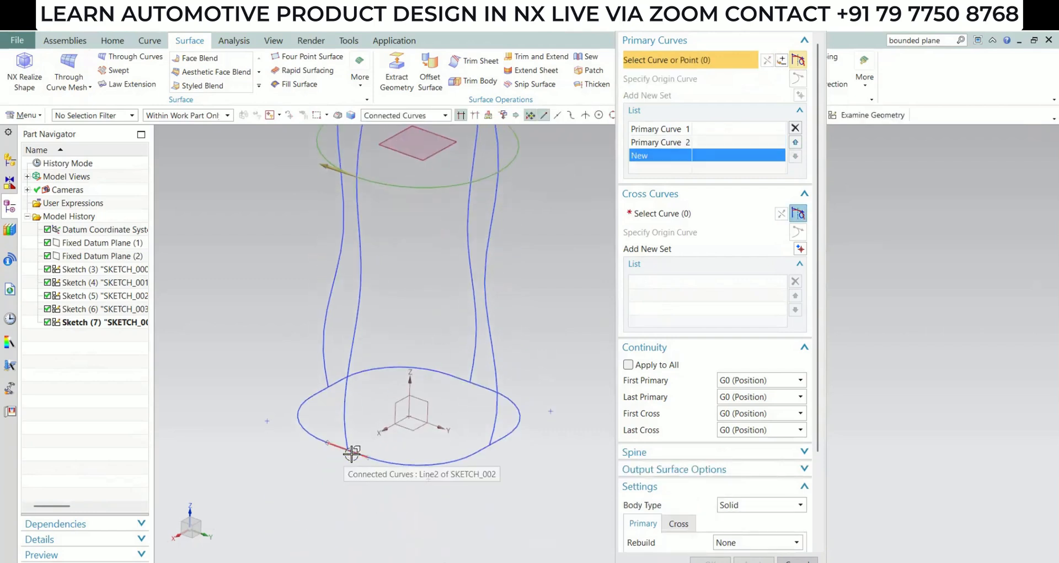
click(352, 452)
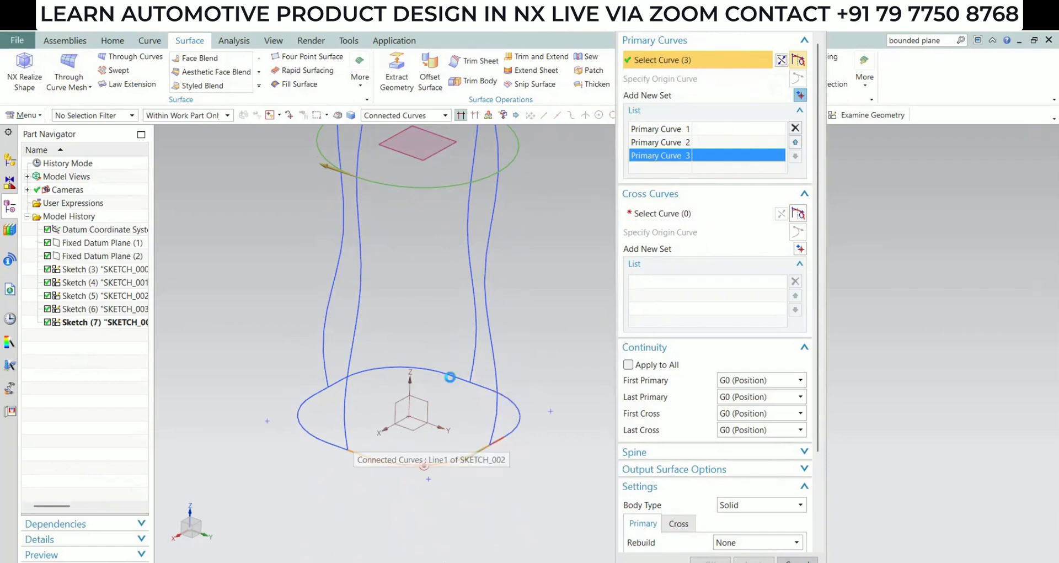
click(362, 371)
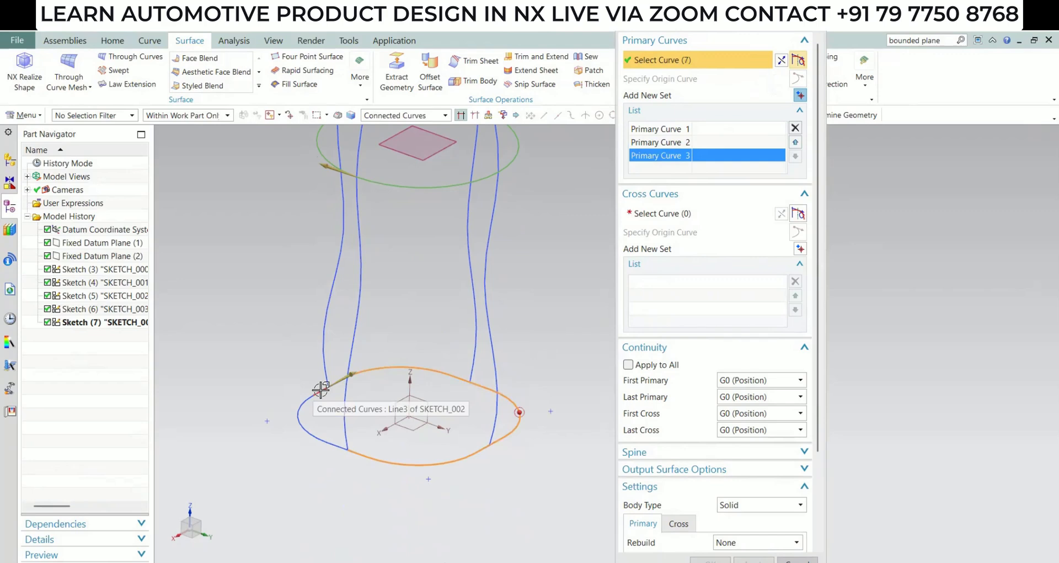
click(321, 390)
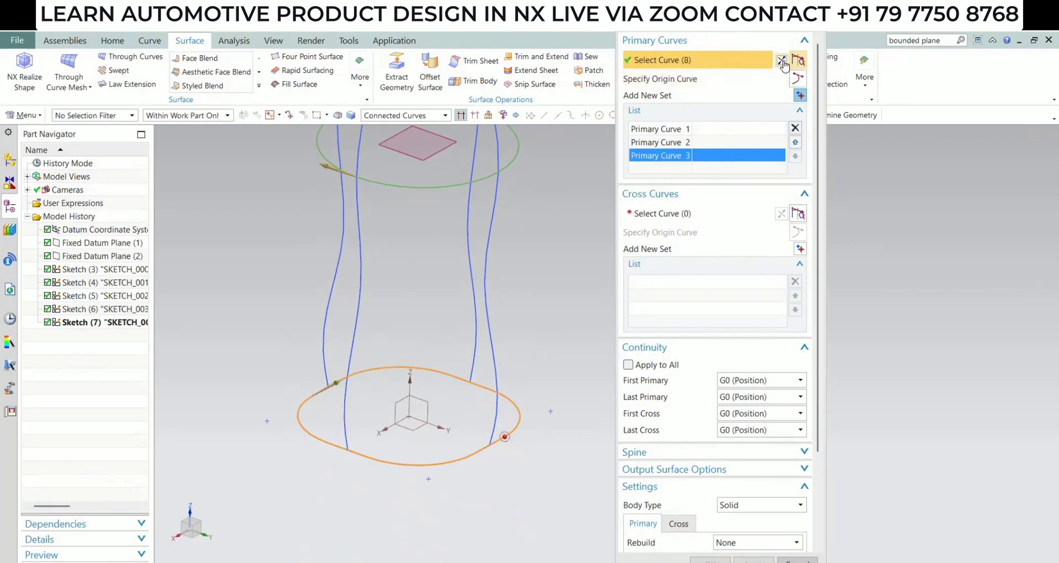
scroll(353, 428, down, 3)
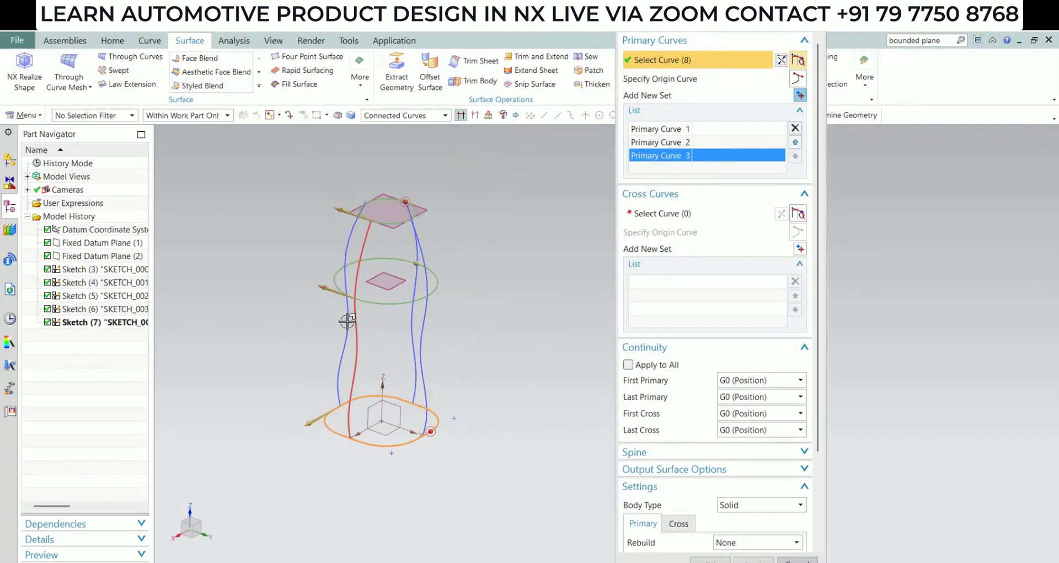
click(794, 128)
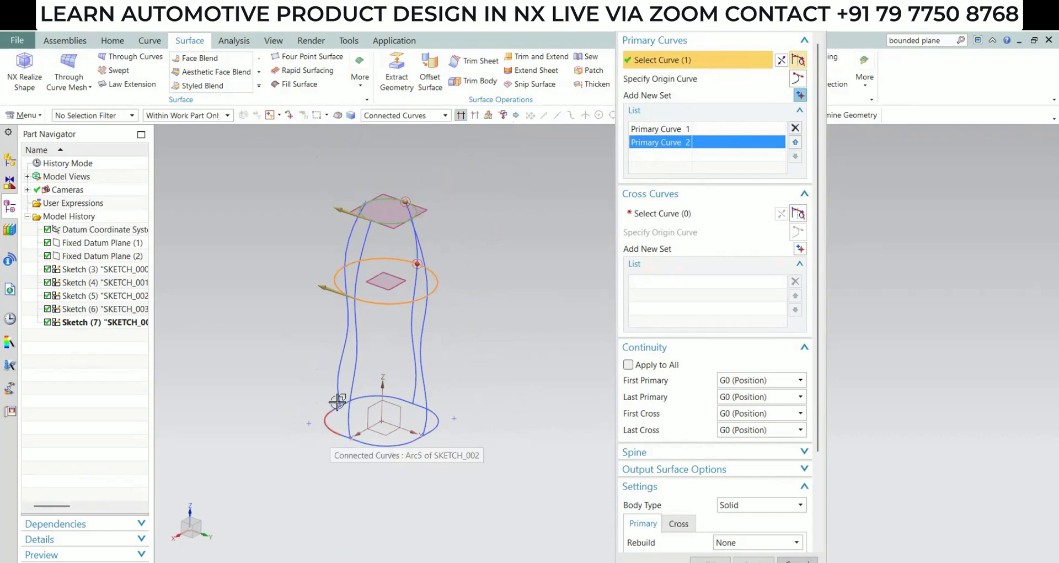
Try adding the base profile's curves to the middle circle's primary set, and deselect them again
click(339, 435)
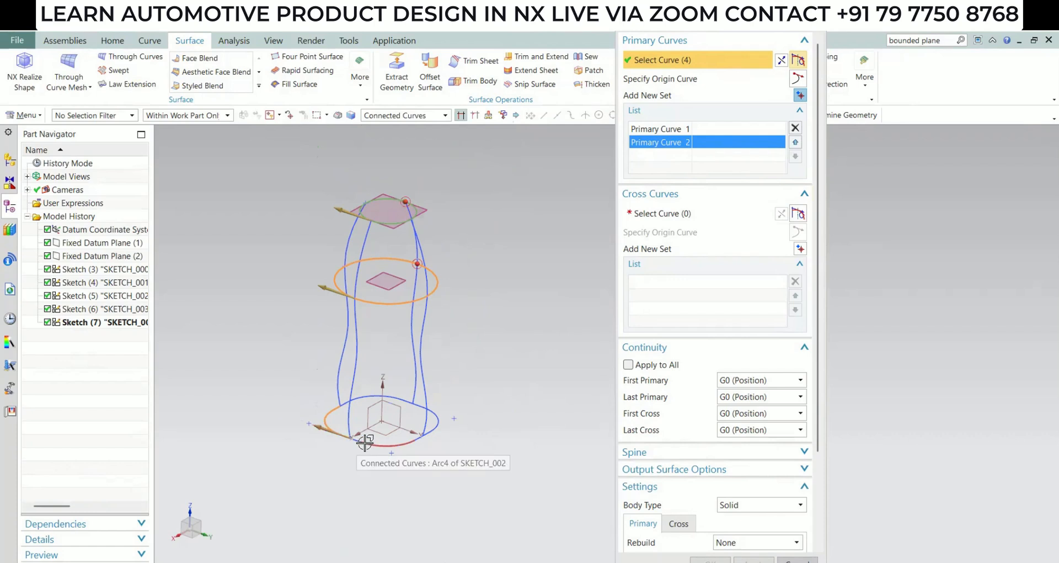
scroll(355, 400, up, 5)
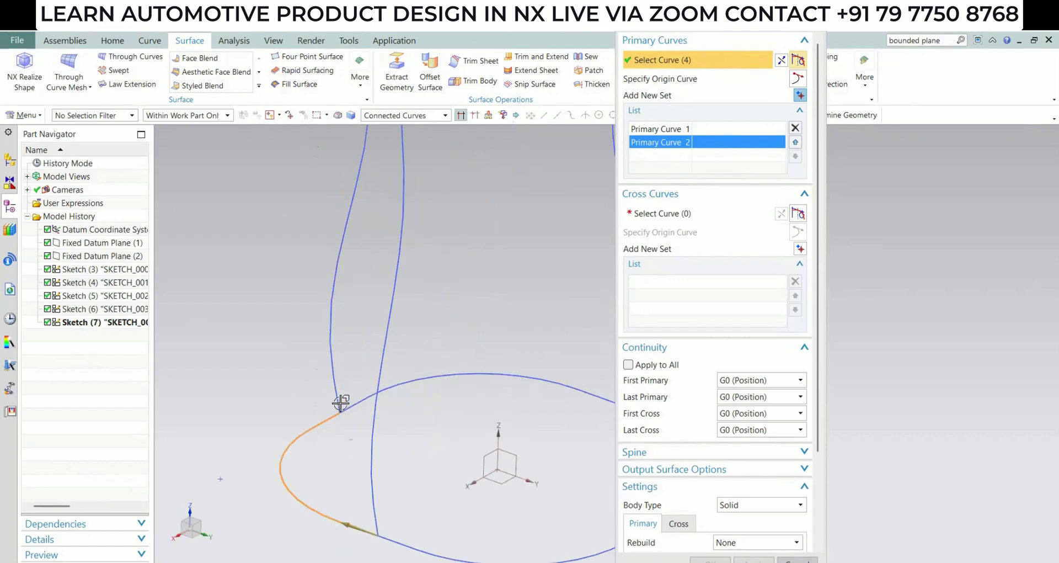
click(473, 371)
scroll(473, 371, down, 5)
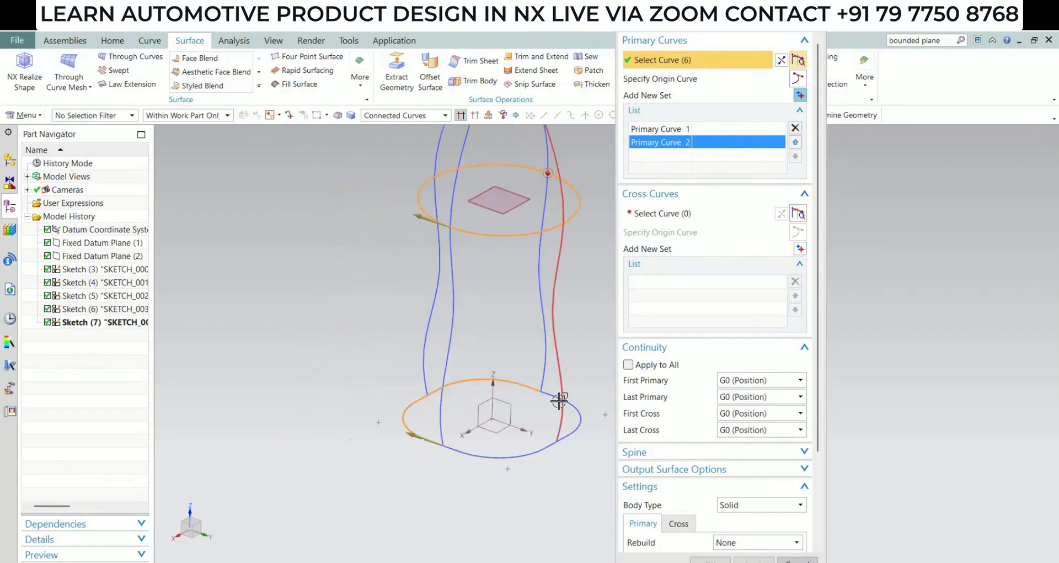
click(570, 415)
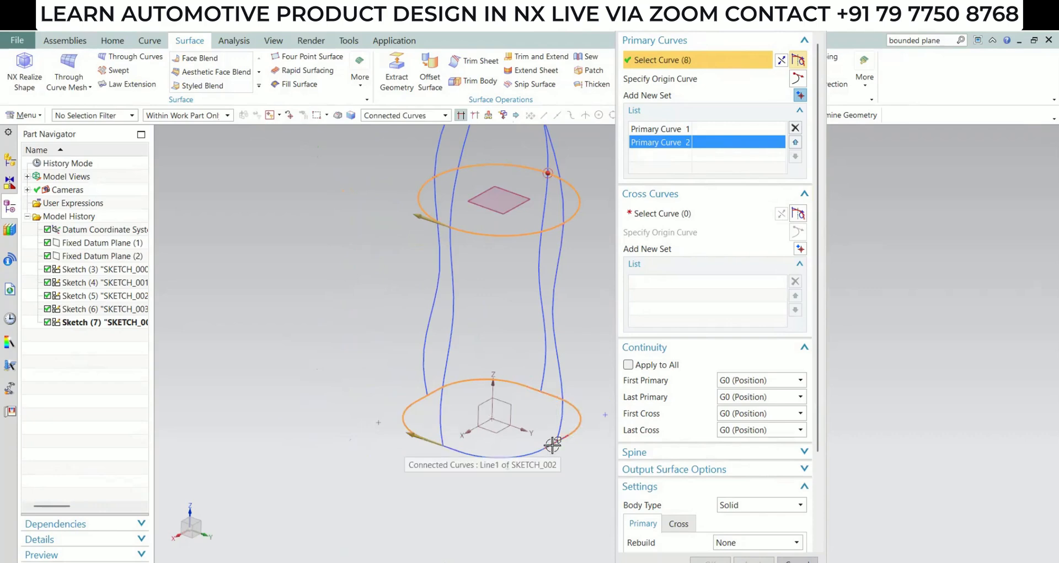
click(527, 456)
scroll(451, 329, down, 3)
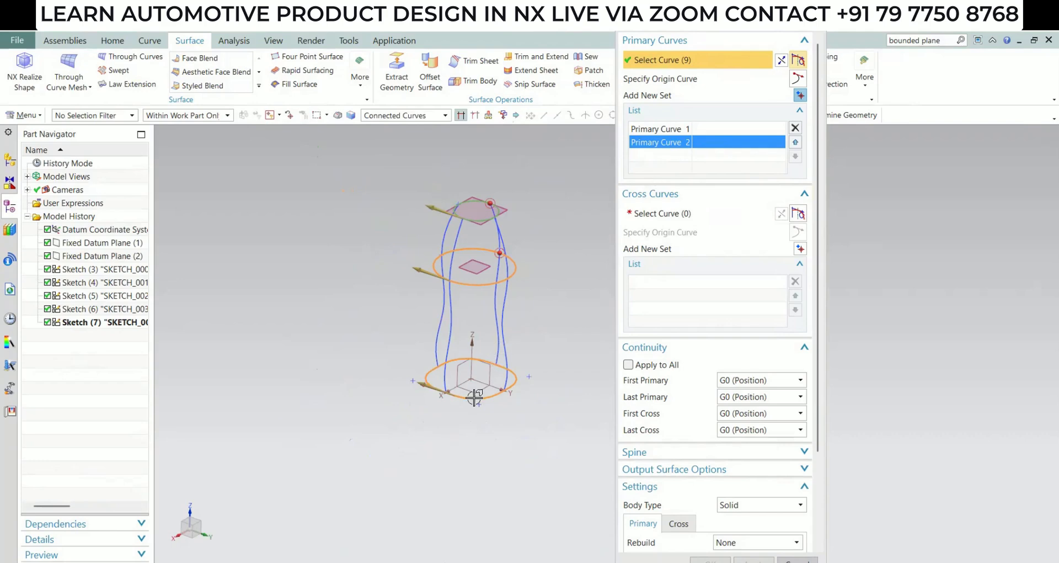
scroll(466, 398, up, 2)
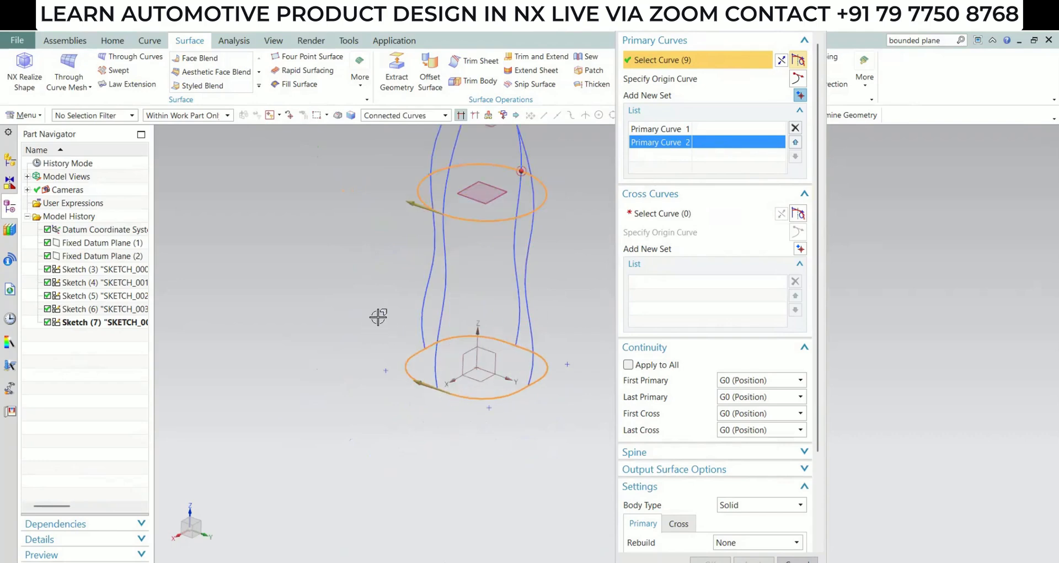
shift+drag(376, 311, 563, 425)
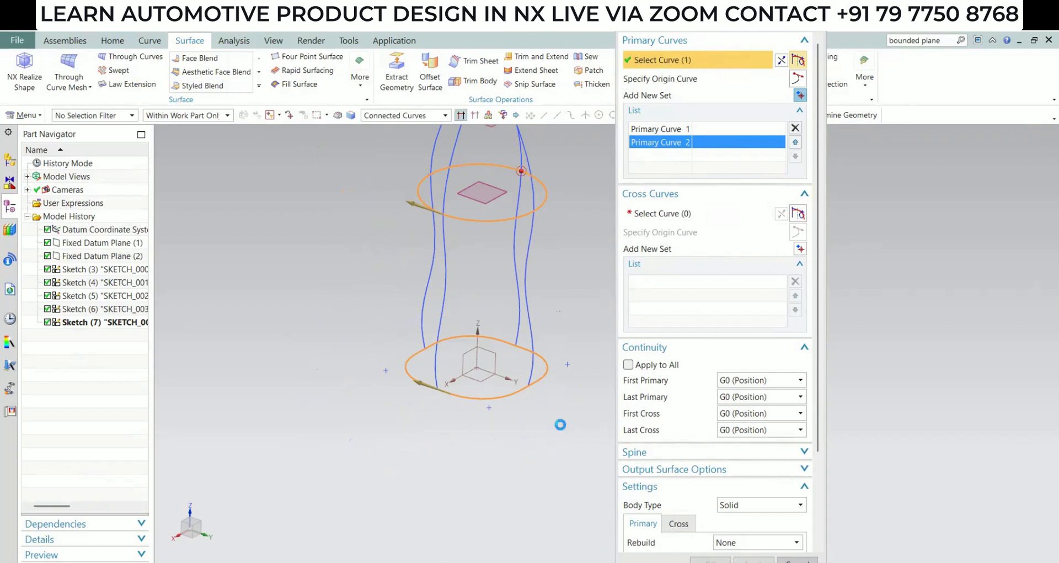
Select all connected curves of the rounded base profile as the third primary curve set
click(650, 226)
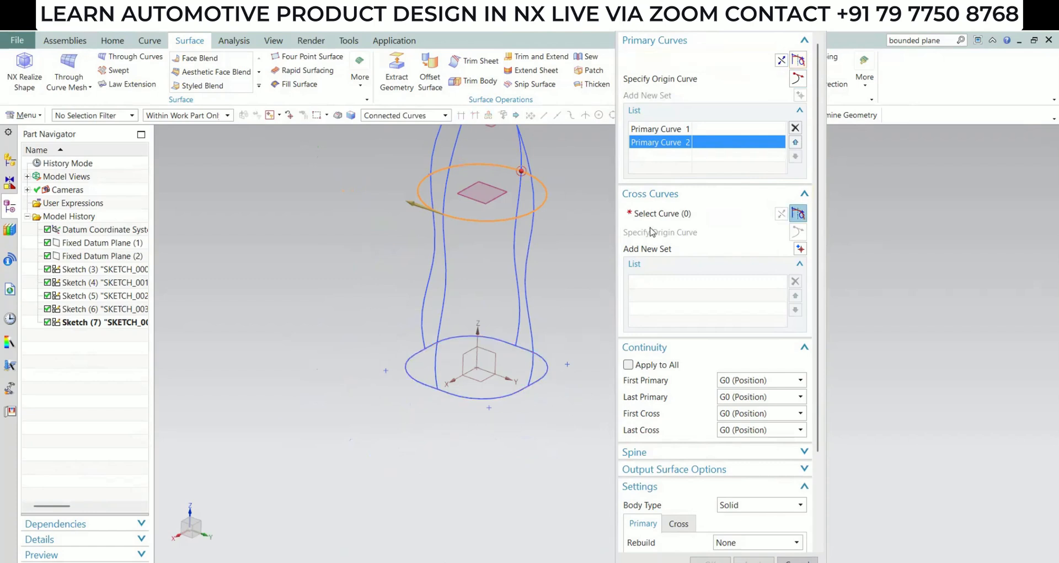
click(419, 377)
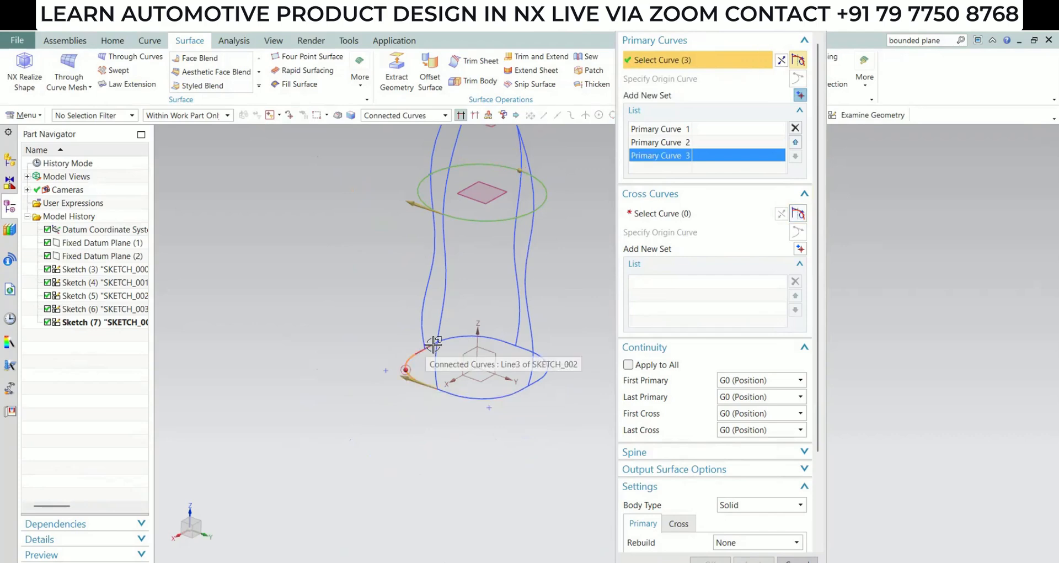
click(521, 348)
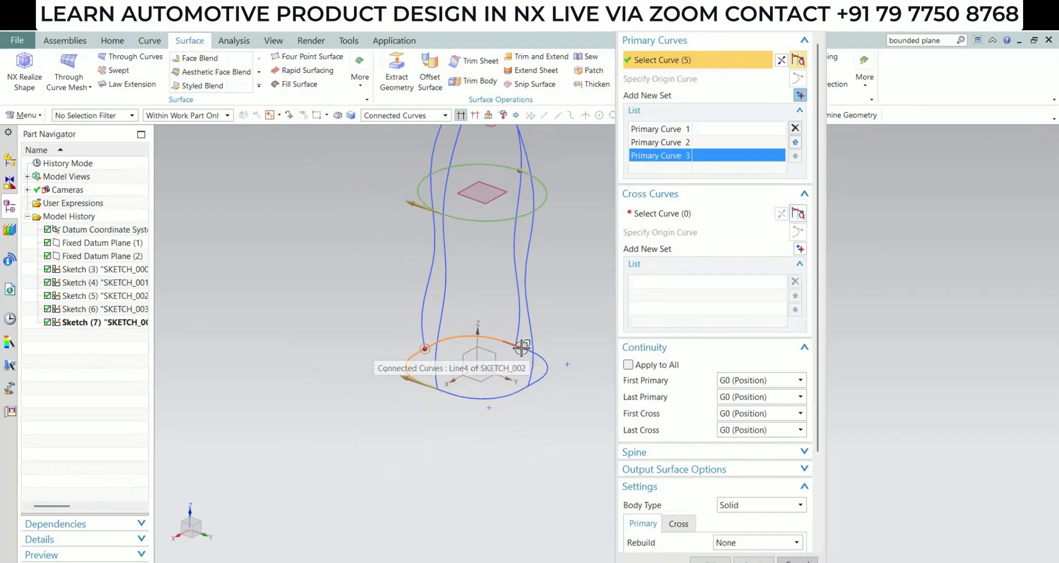
click(521, 392)
Select two neighbouring vertical splines as the first and second cross curves of the mesh
scroll(482, 402, up, 2)
scroll(482, 394, down, 5)
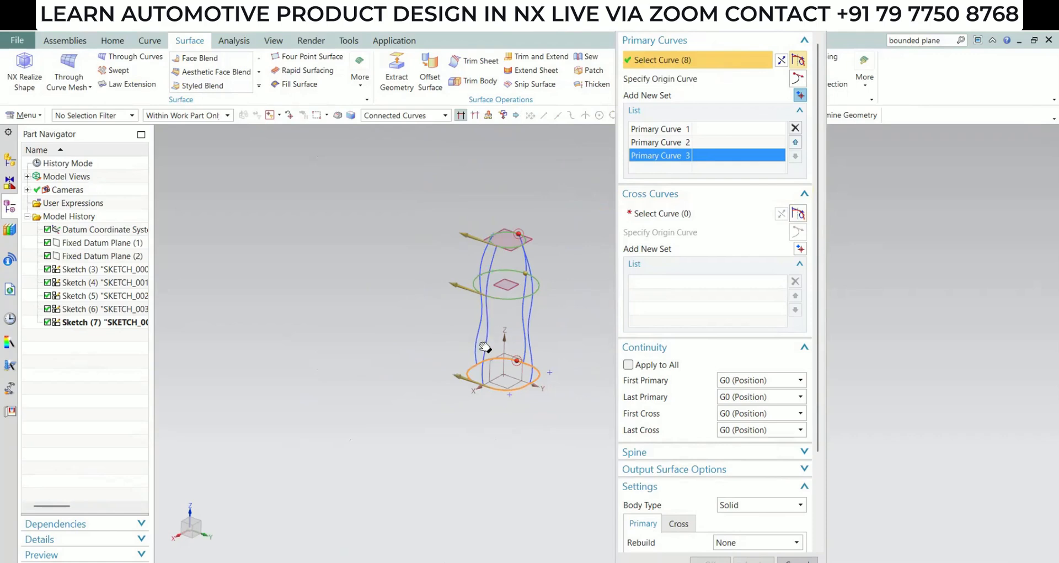
shift+middle_drag(485, 347, 424, 347)
click(678, 217)
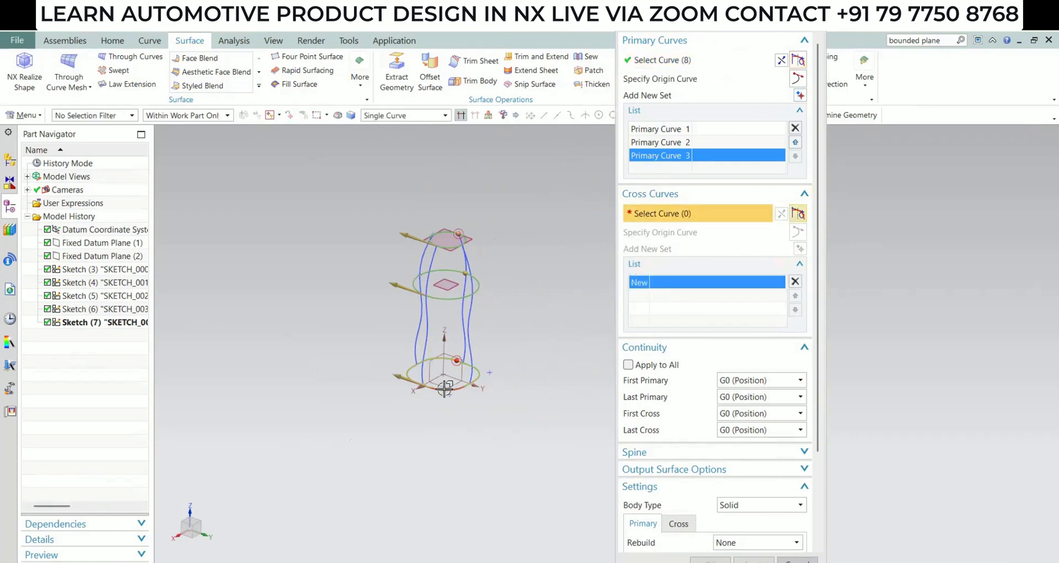
middle_drag(439, 403, 440, 364)
scroll(441, 377, up, 3)
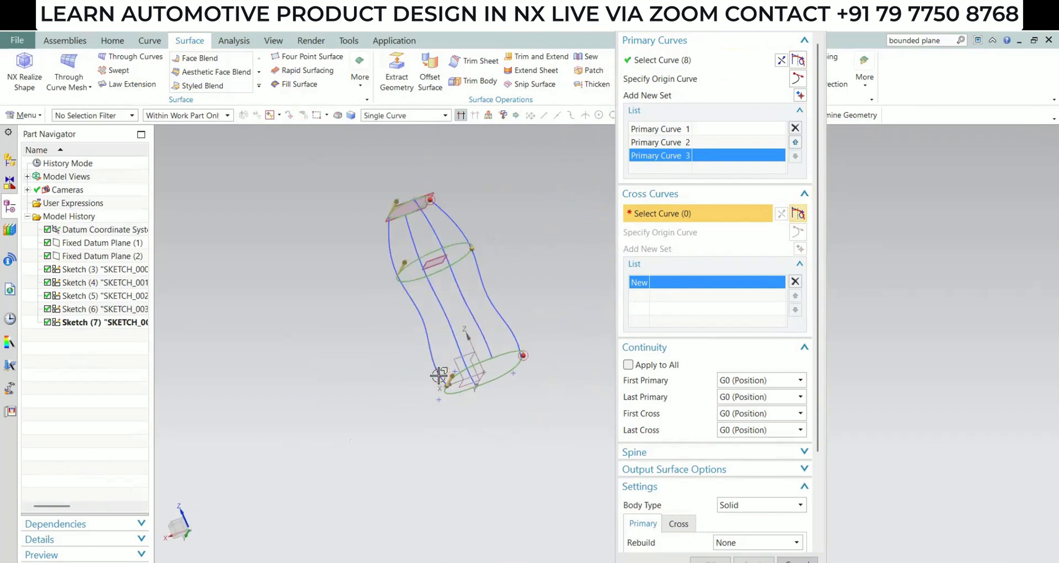
click(428, 338)
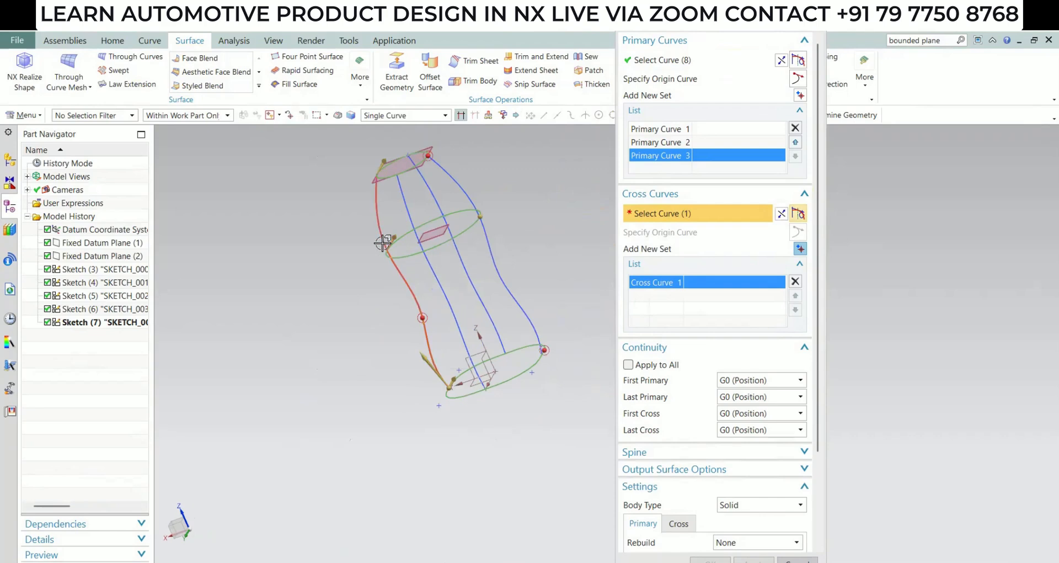
middle_click(441, 390)
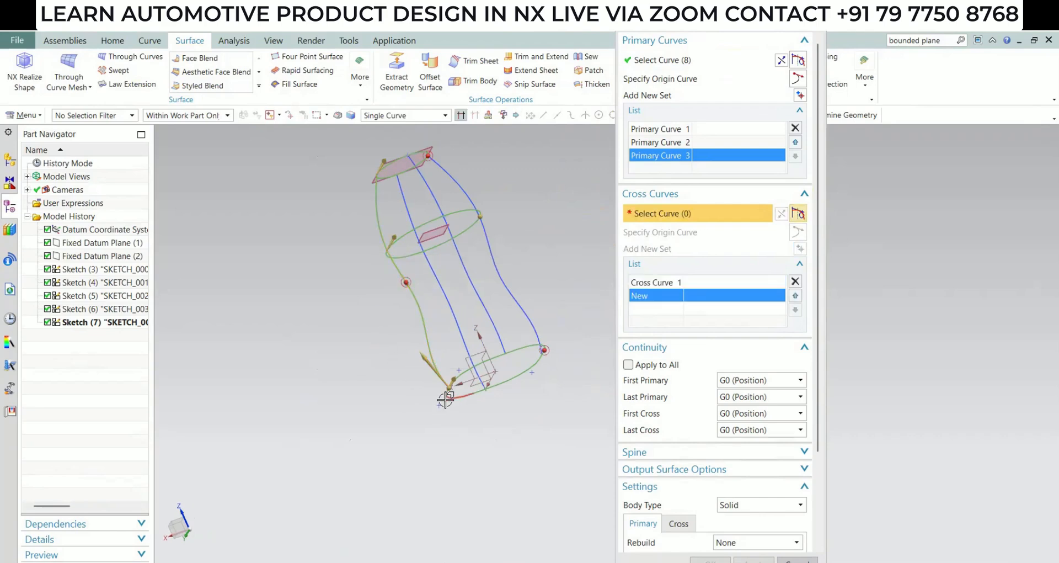
middle_drag(442, 390, 436, 329)
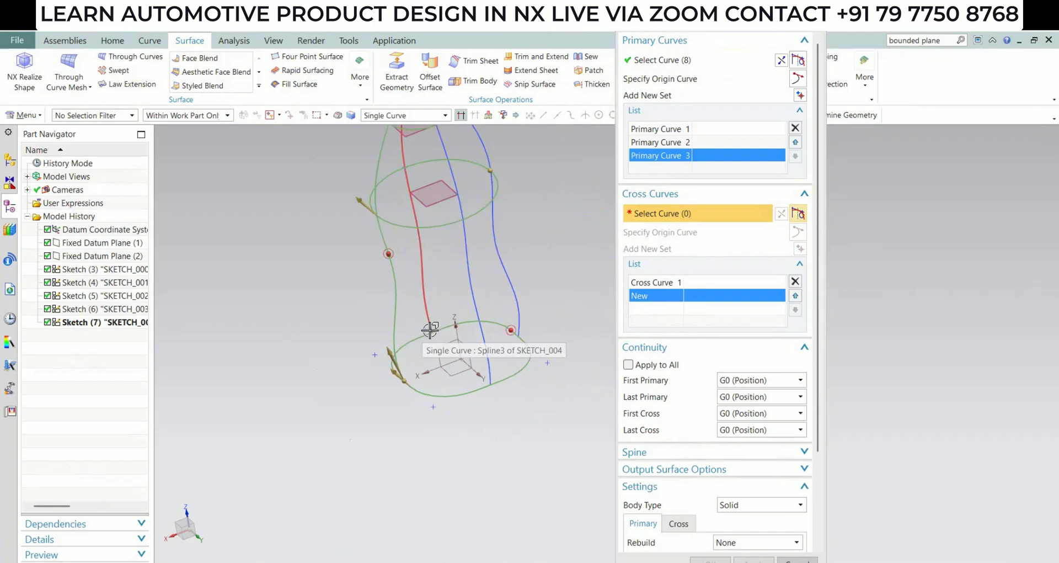
click(430, 329)
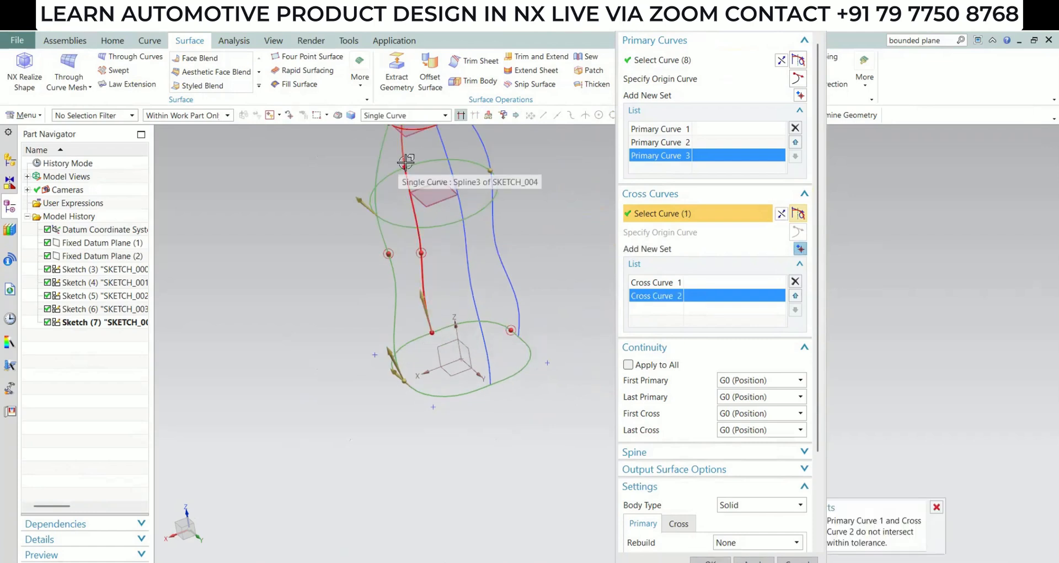
Try the third spline as a cross curve, deselect the middle circle from the second primary set, and remove the third cross set
shift+middle_drag(413, 352, 441, 398)
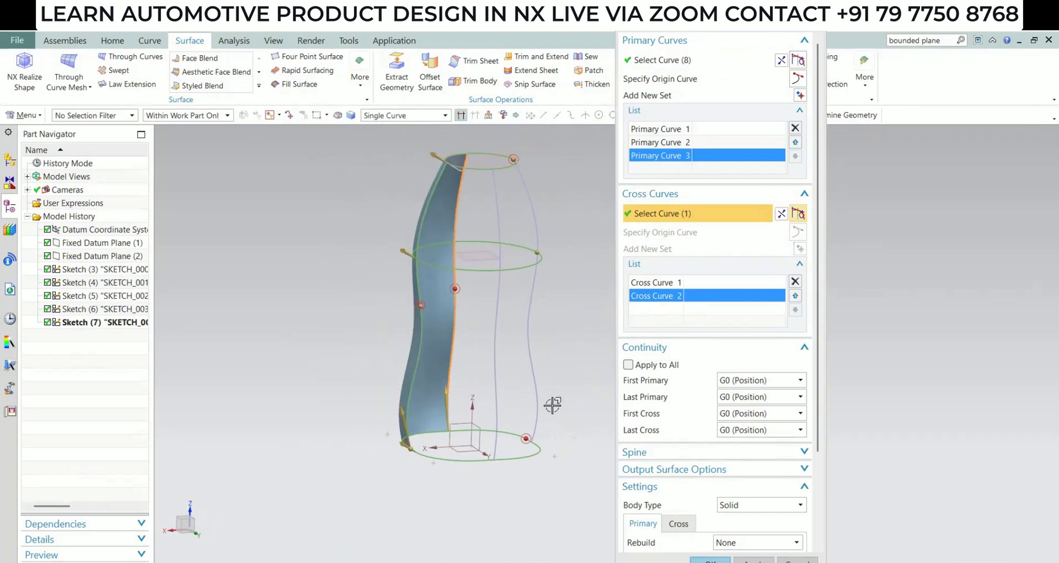
middle_click(552, 405)
click(537, 431)
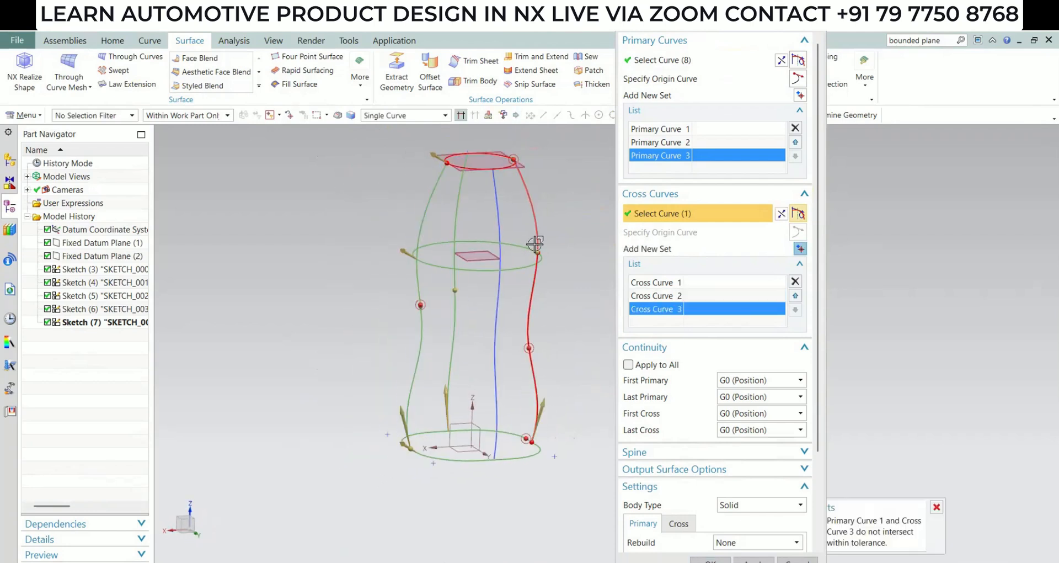
click(536, 245)
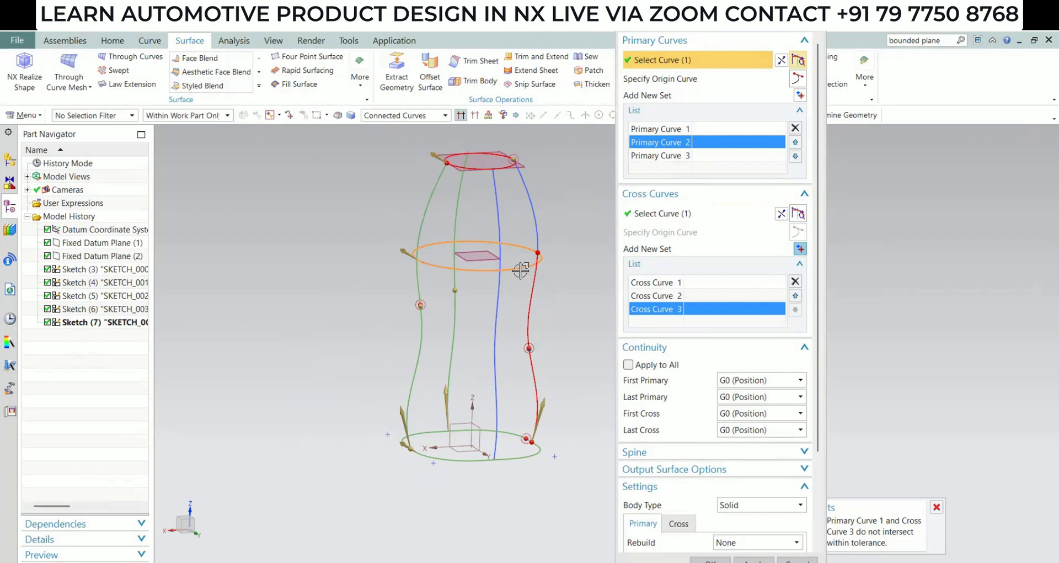
shift+click(547, 244)
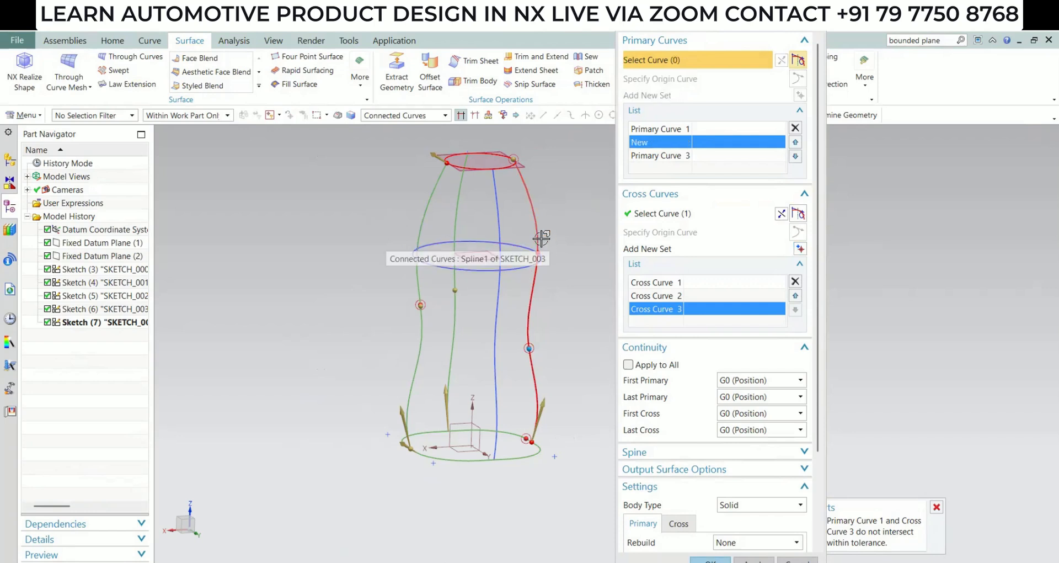
click(537, 243)
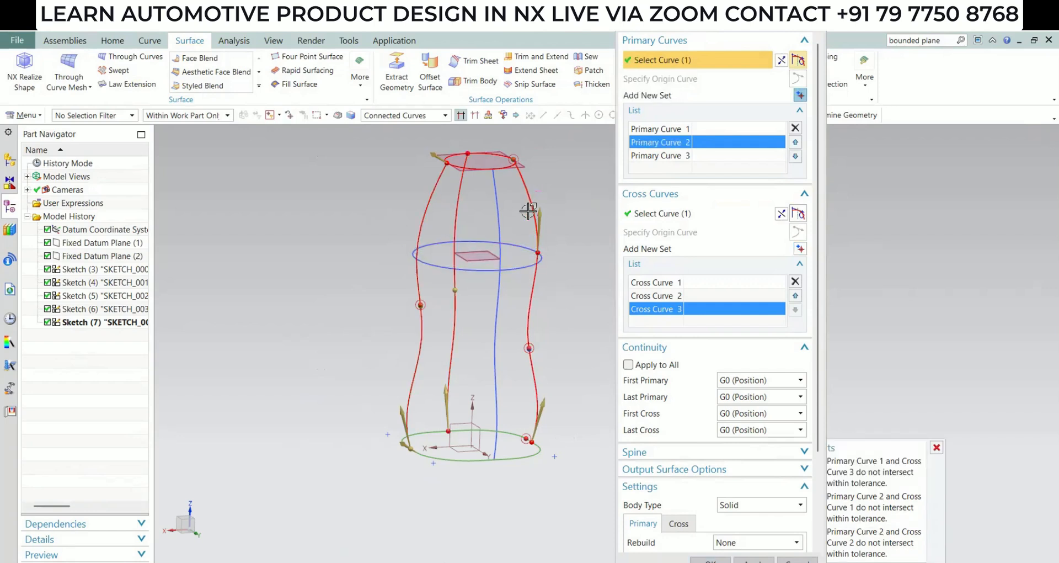
shift+click(545, 387)
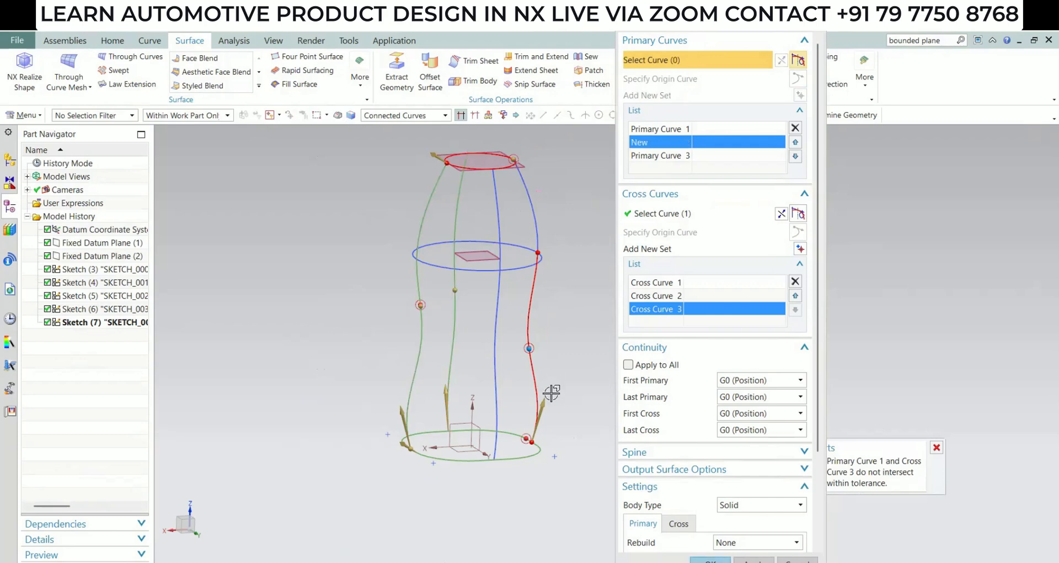
click(793, 283)
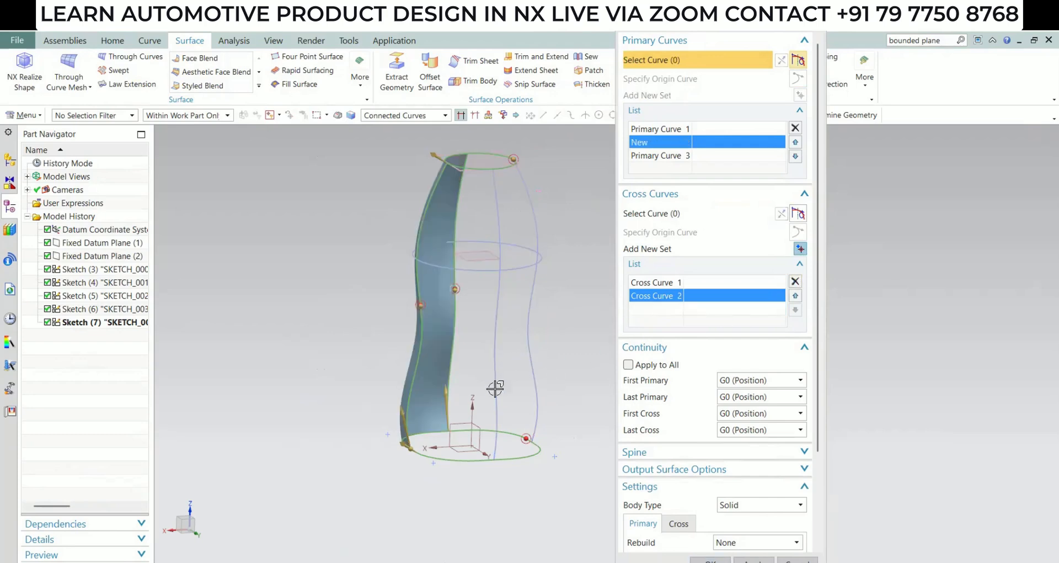
Select the two remaining vertical splines, in order around the bottle, as the third and fourth cross curves
middle_drag(447, 385, 454, 408)
middle_click(550, 365)
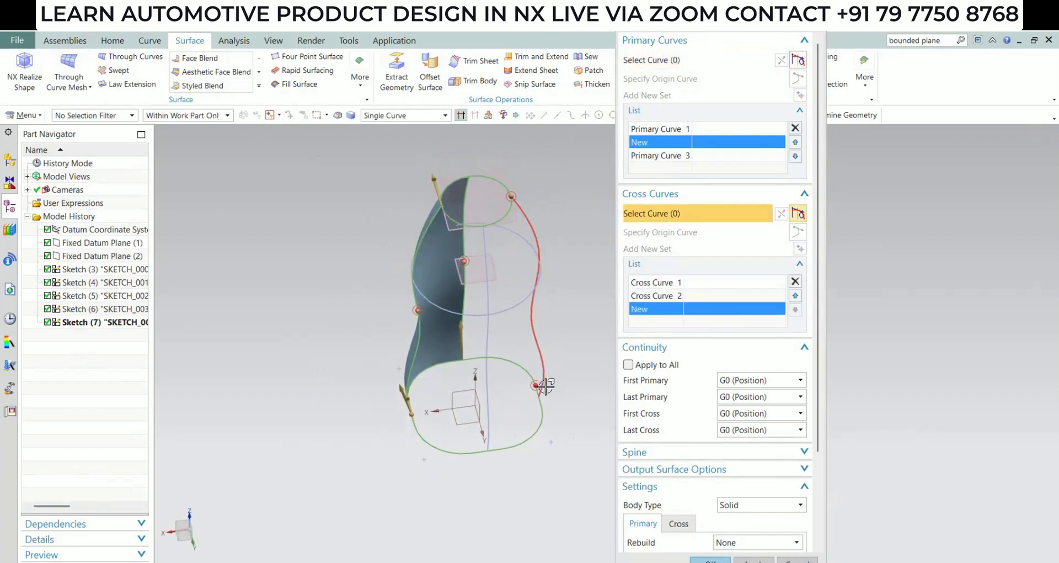
click(545, 373)
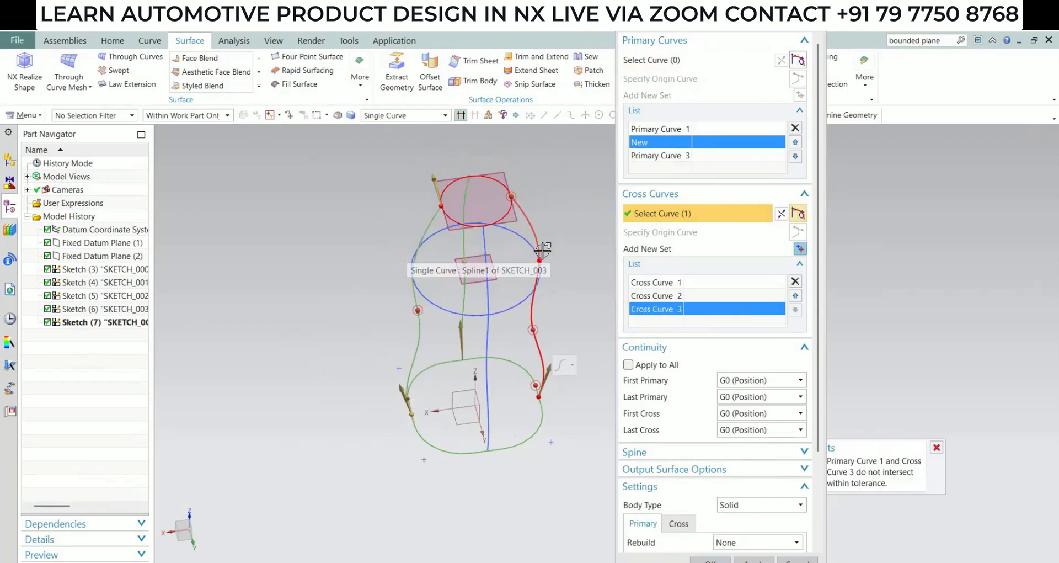
middle_drag(497, 362, 436, 364)
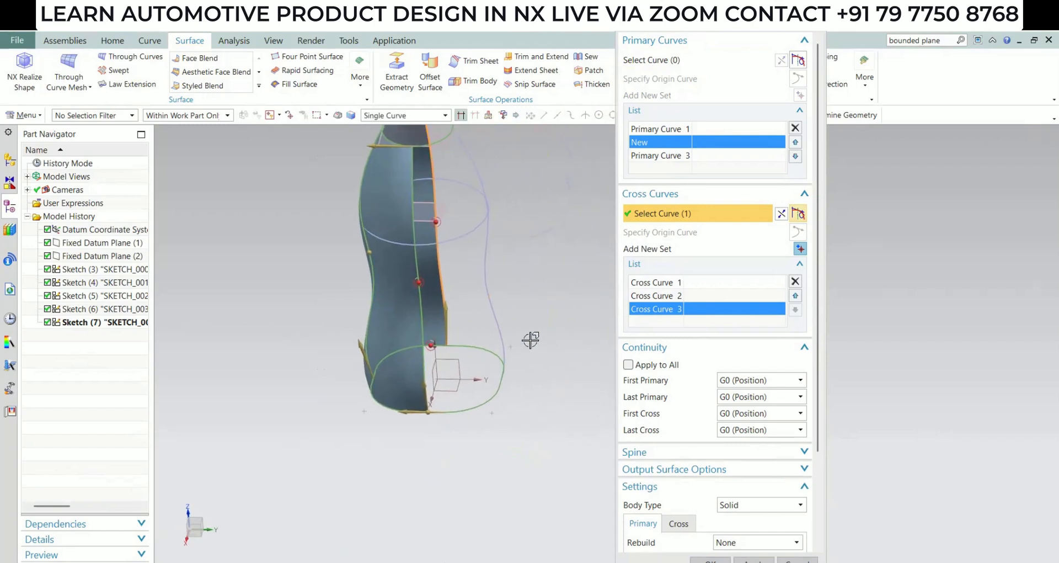
middle_click(530, 340)
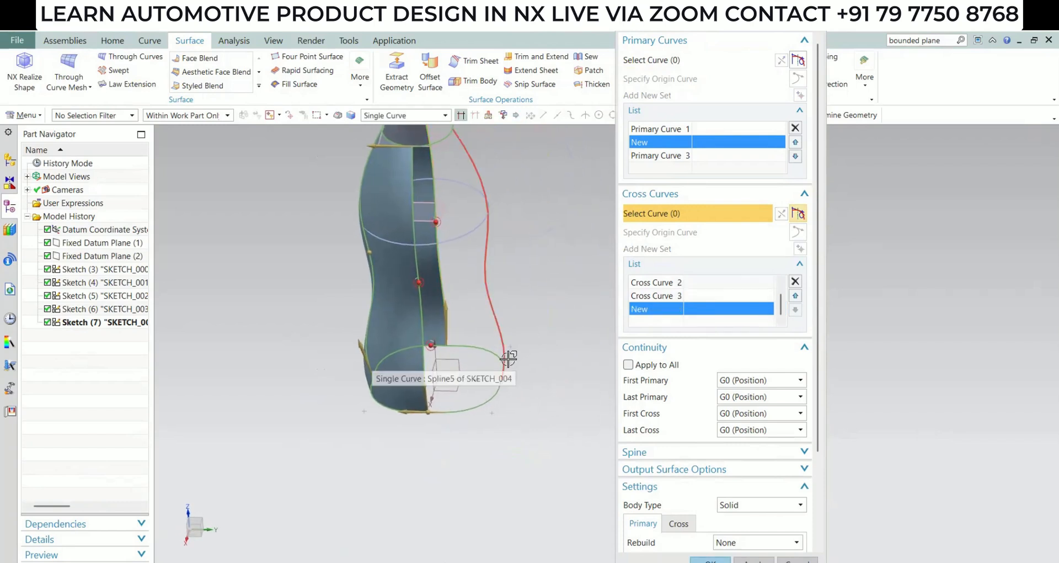
click(483, 173)
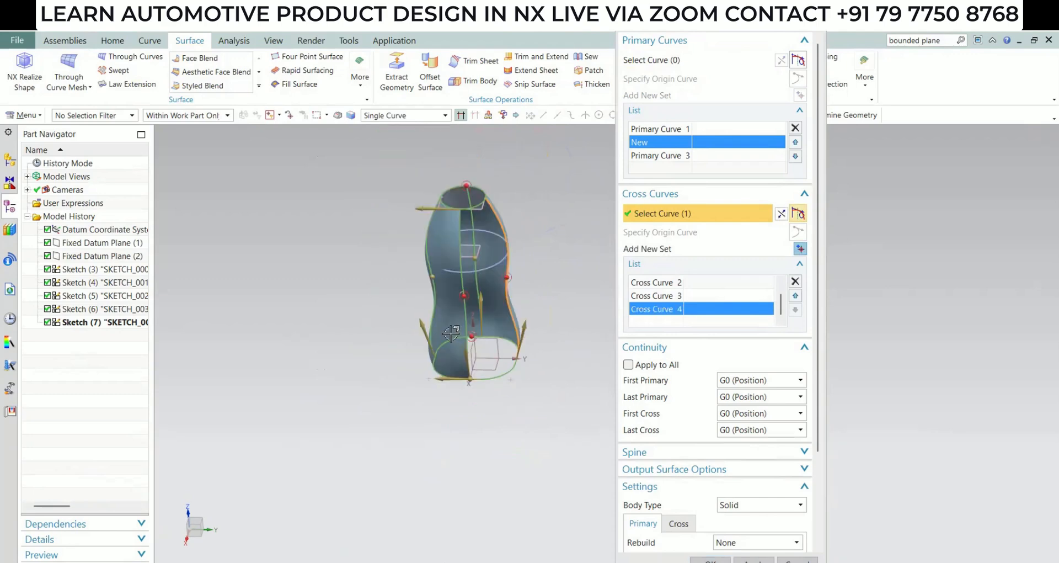
Select the first spline again as the fifth cross curve to close the mesh around the bottle
middle_drag(451, 333, 369, 353)
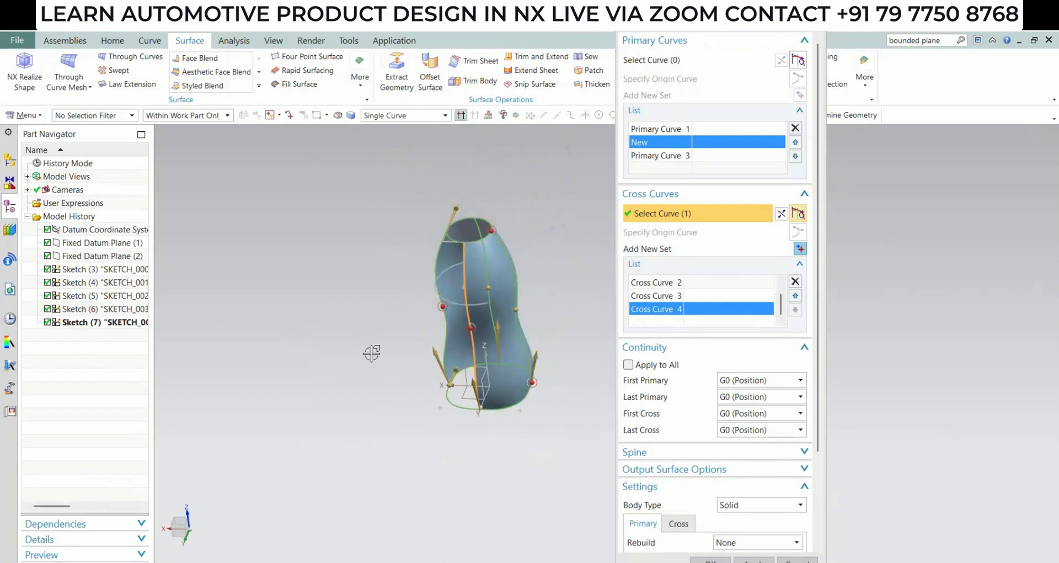
middle_click(411, 426)
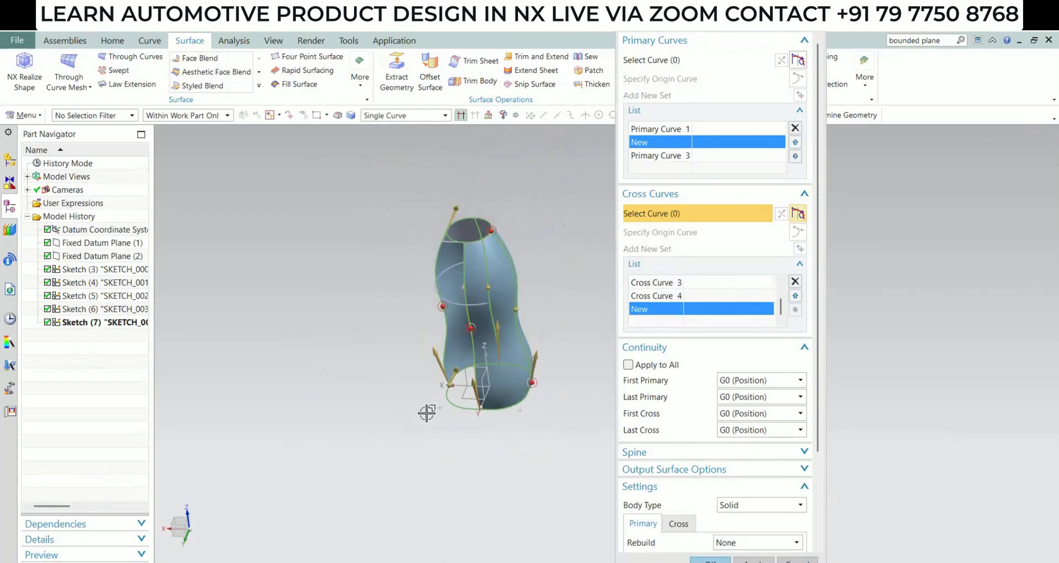
click(445, 340)
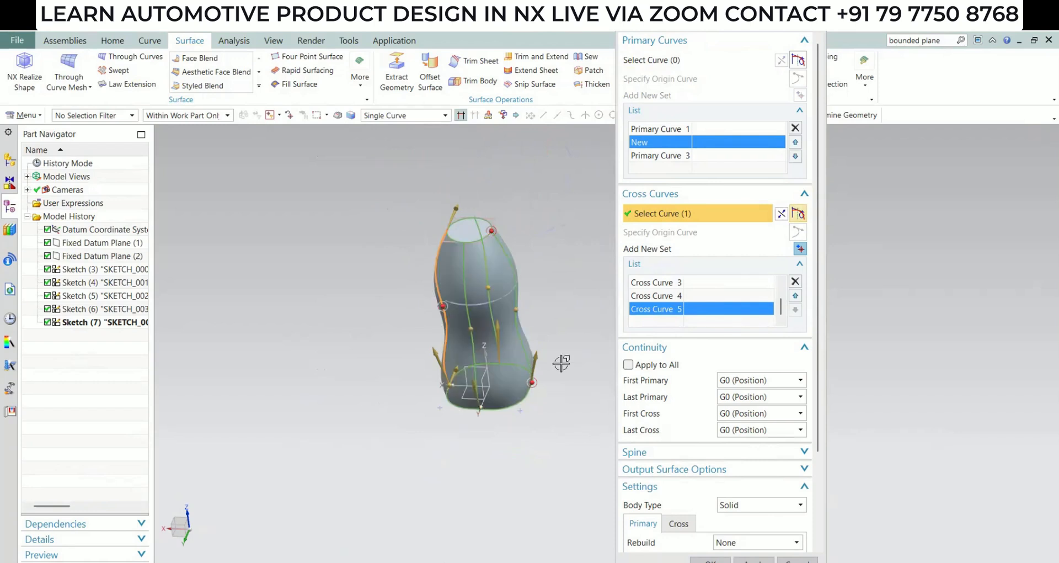
Set the mesh's body type to Sheet and create the Through Curve Mesh surface
middle_drag(474, 374, 435, 238)
scroll(703, 375, down, 3)
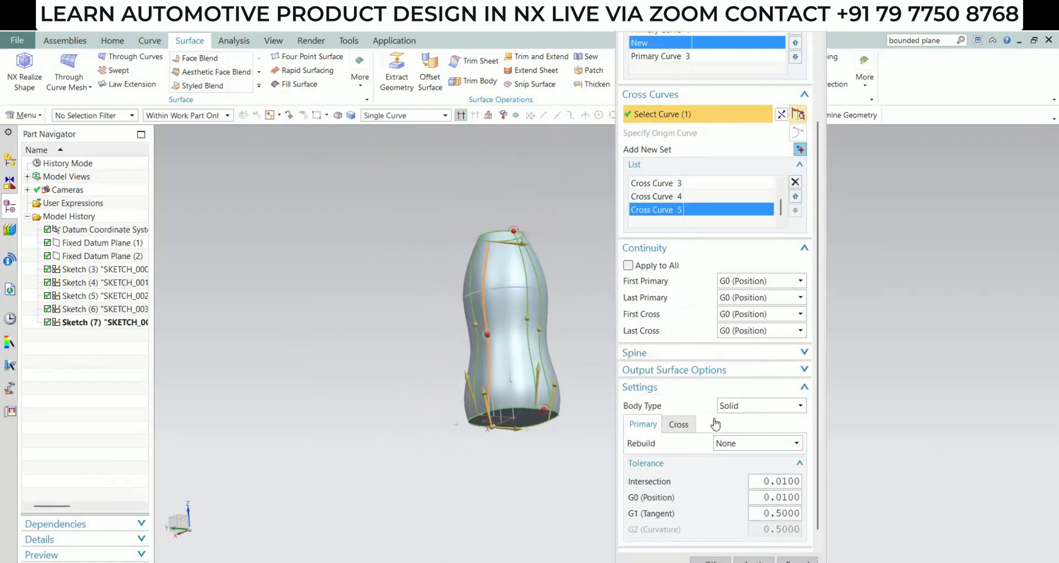
shift+middle_drag(516, 323, 429, 304)
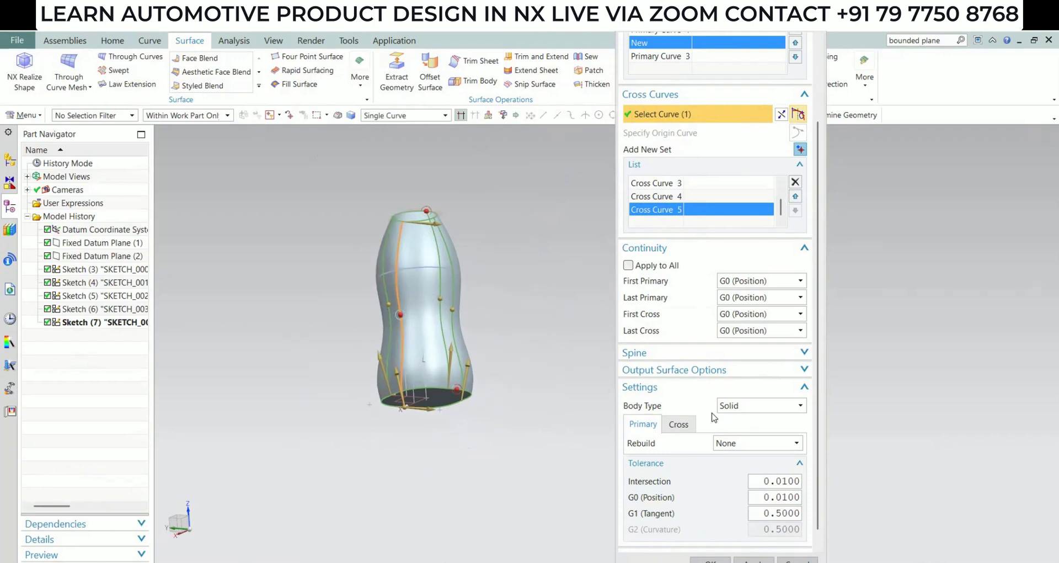
click(768, 406)
click(754, 433)
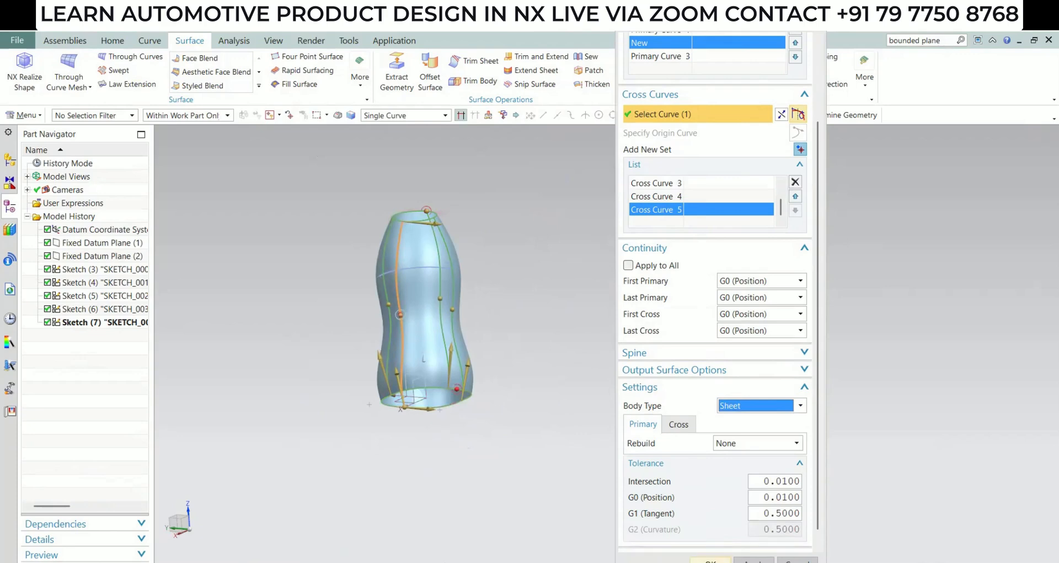
click(709, 559)
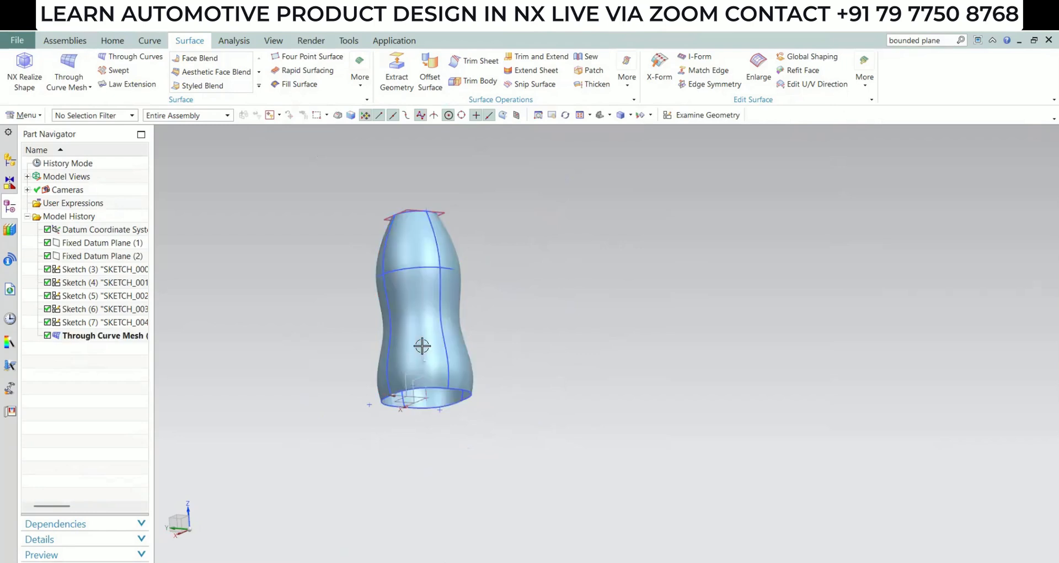
Close the bottle's open base with a Bounded Plane through the mesh surface's eight connected bottom edges
middle_drag(422, 345, 768, 251)
scroll(624, 358, up, 3)
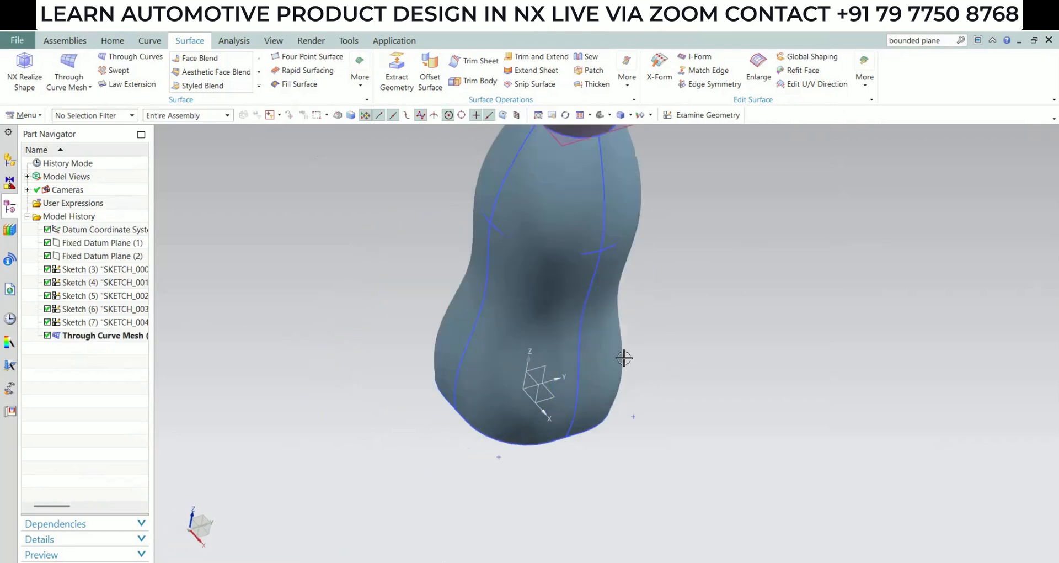
middle_drag(475, 336, 723, 217)
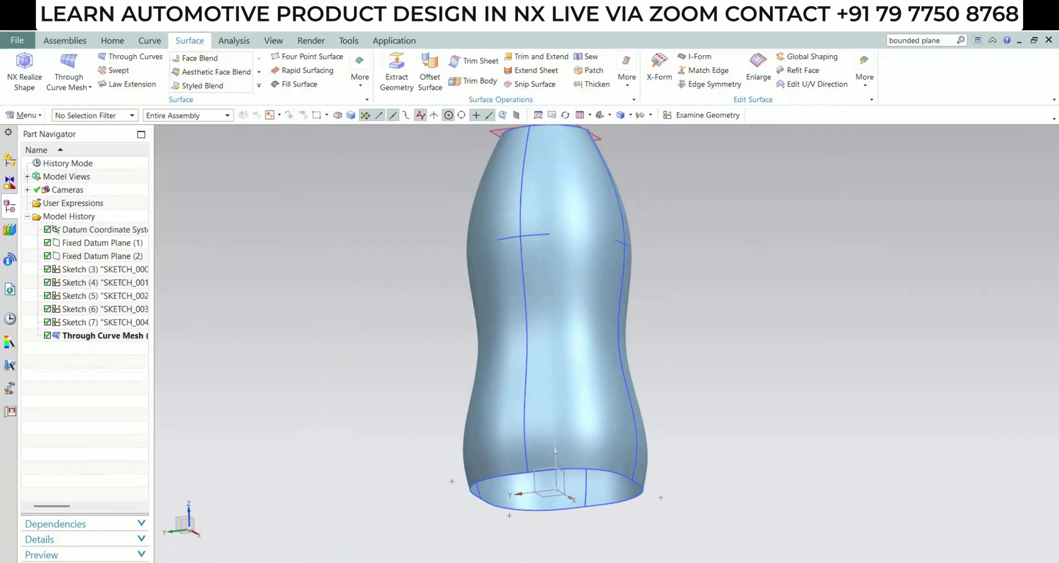
middle_drag(593, 373, 613, 395)
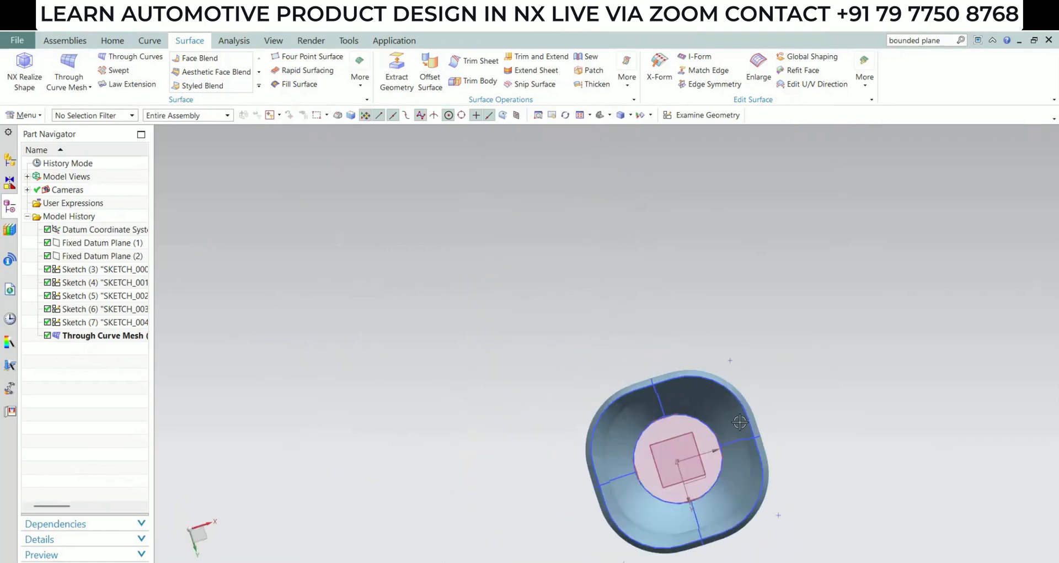
middle_drag(701, 413, 623, 314)
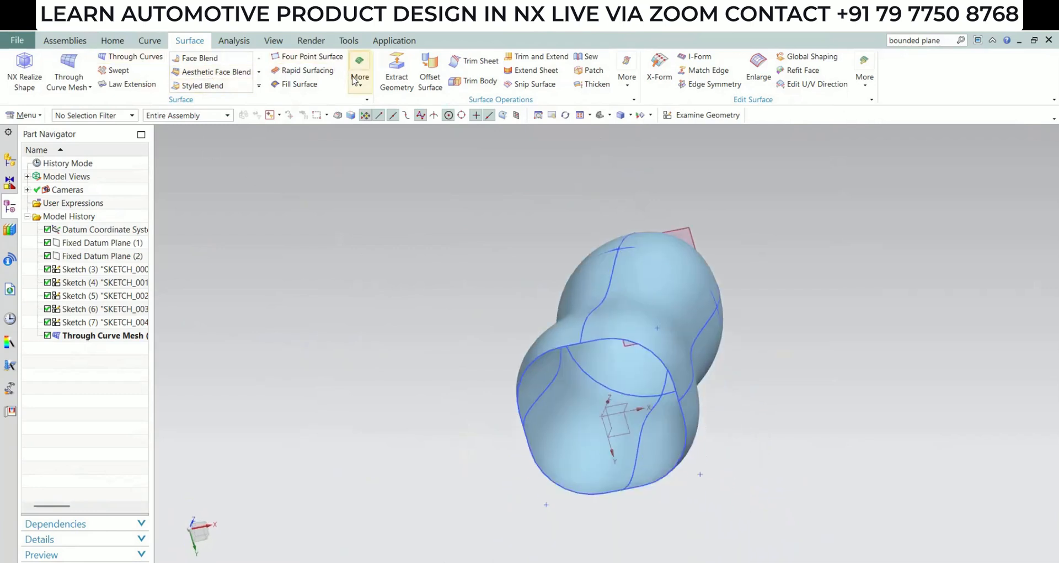
click(356, 80)
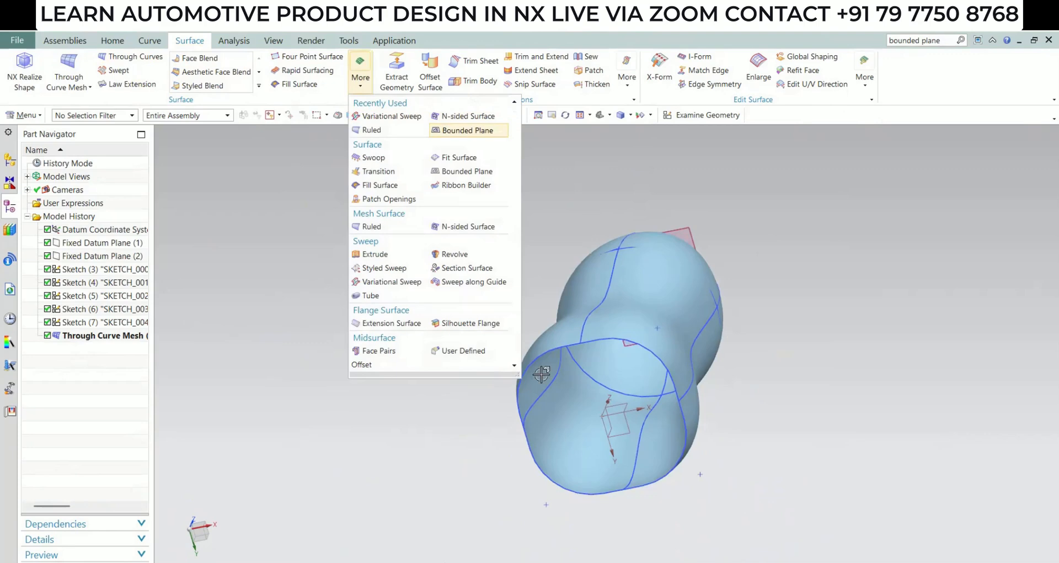
click(627, 360)
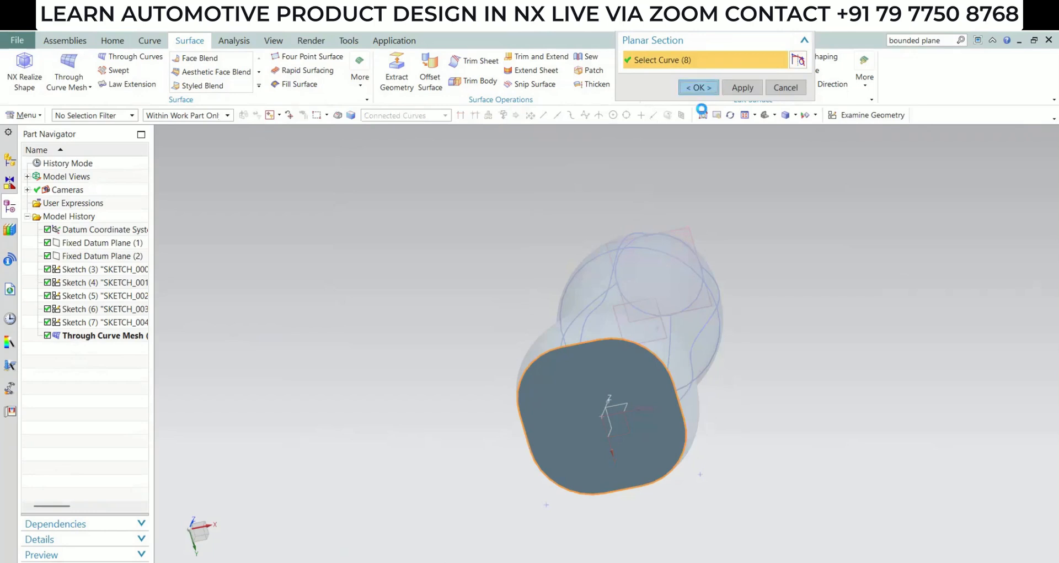
Create a non-associative datum plane at 45 degrees about the vertical Z axis, with its frame enlarged to about 182 by 182
middle_drag(597, 385, 590, 348)
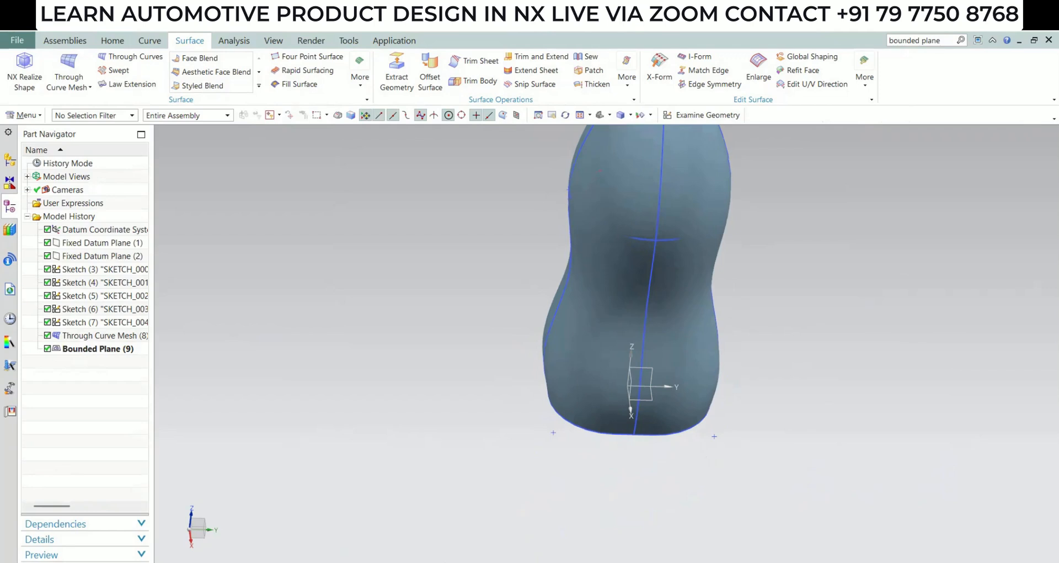
shift+middle_drag(623, 310, 622, 459)
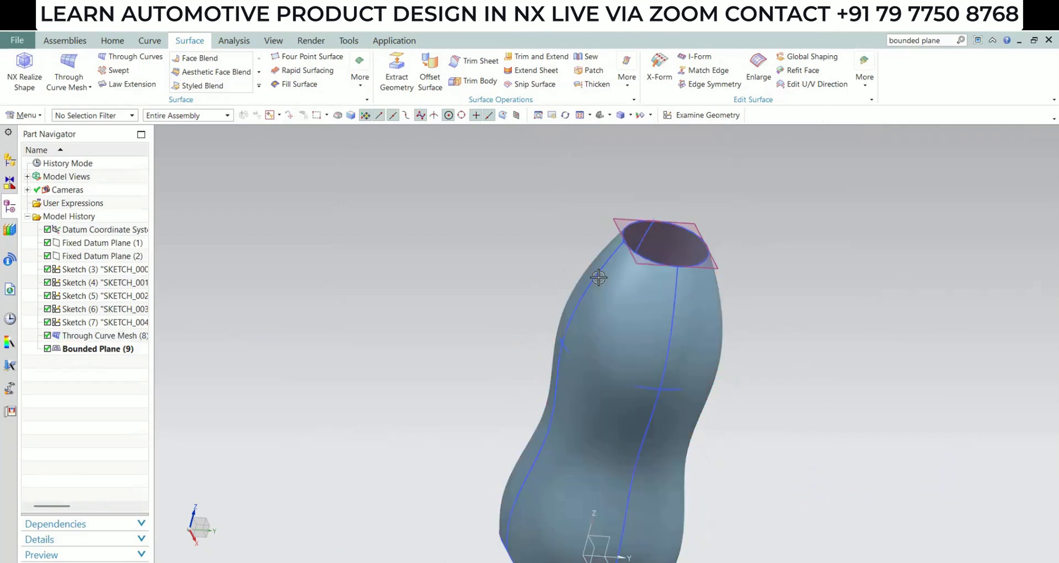
middle_drag(612, 444, 693, 494)
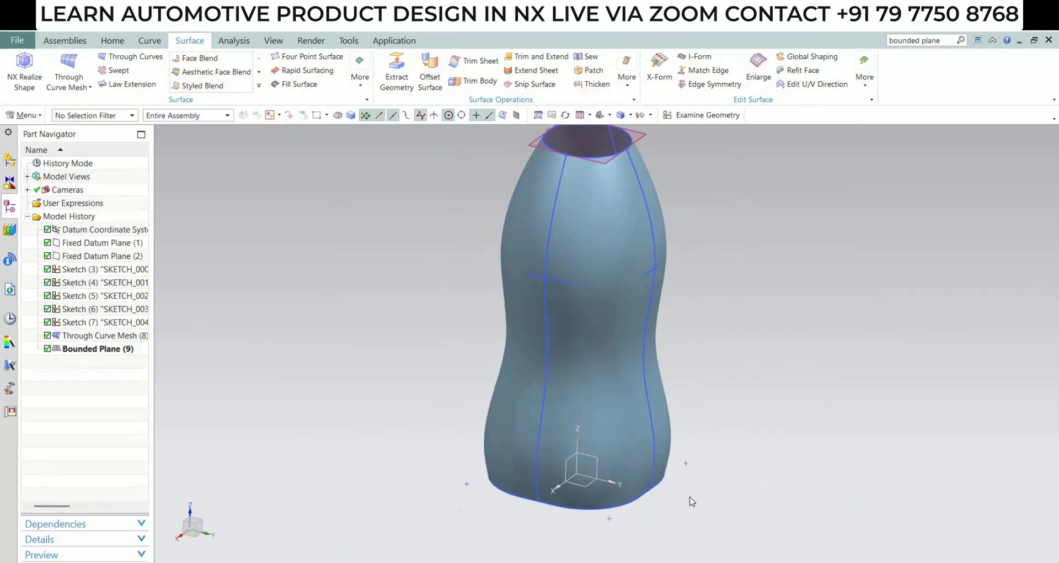
middle_drag(586, 485, 652, 415)
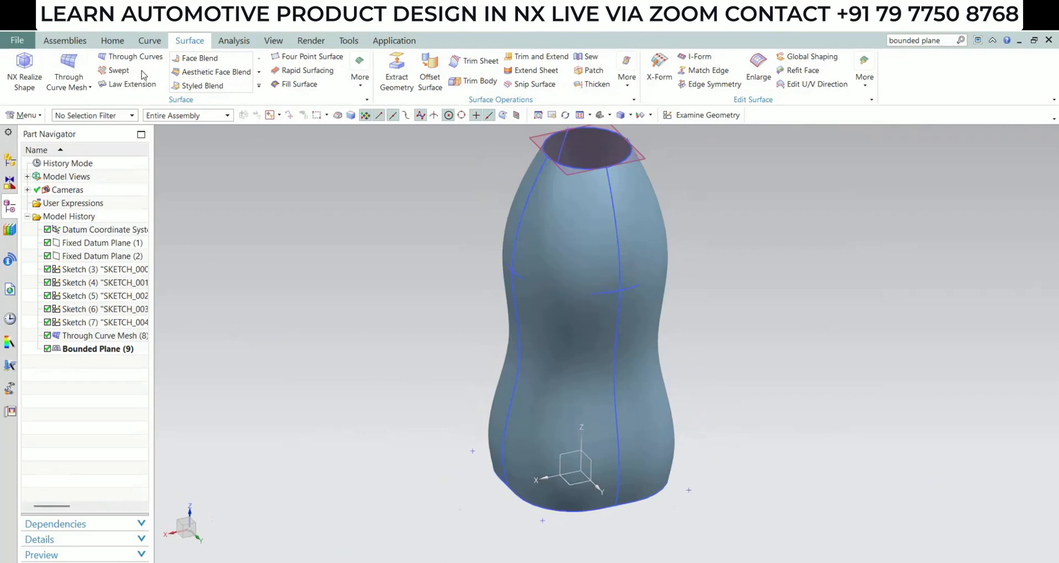
click(111, 42)
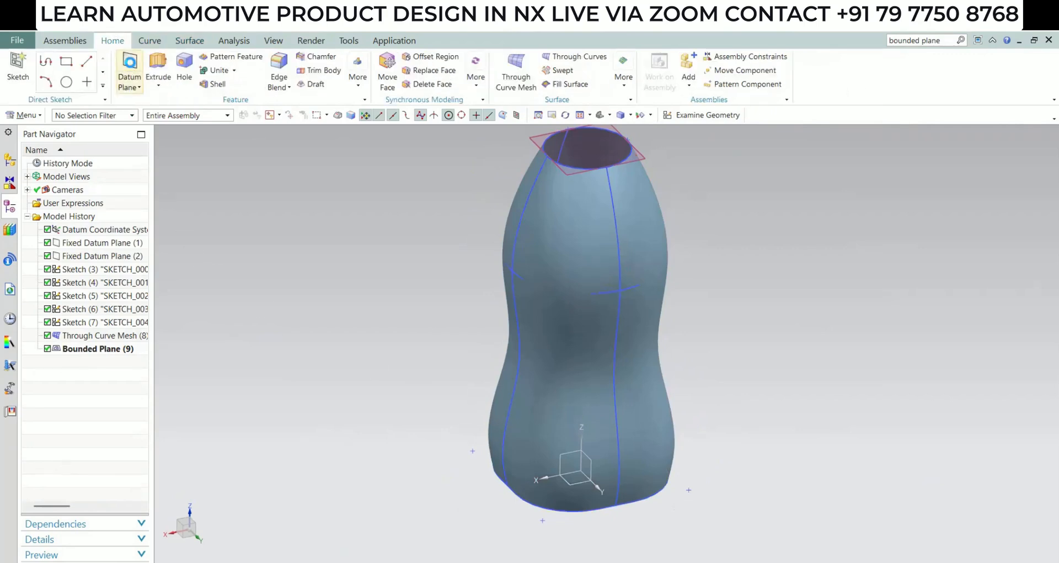
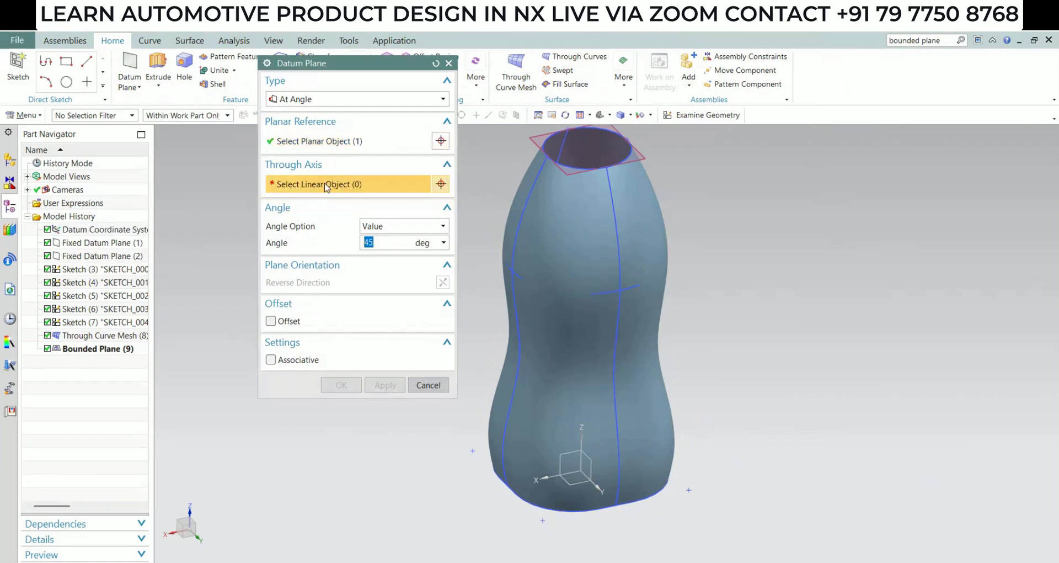
click(581, 442)
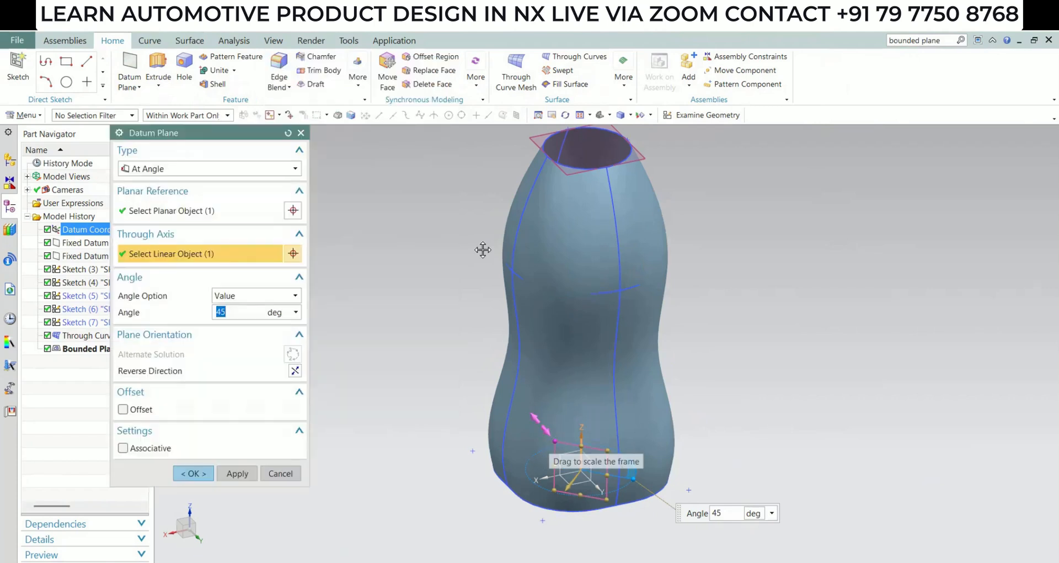
drag(554, 440, 482, 249)
drag(607, 499, 674, 553)
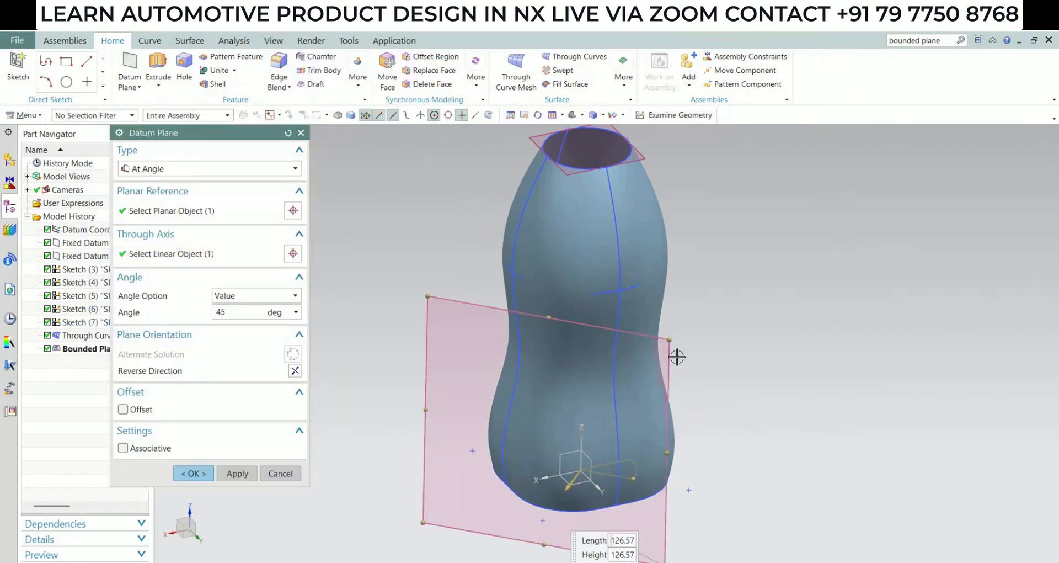
drag(670, 337, 776, 259)
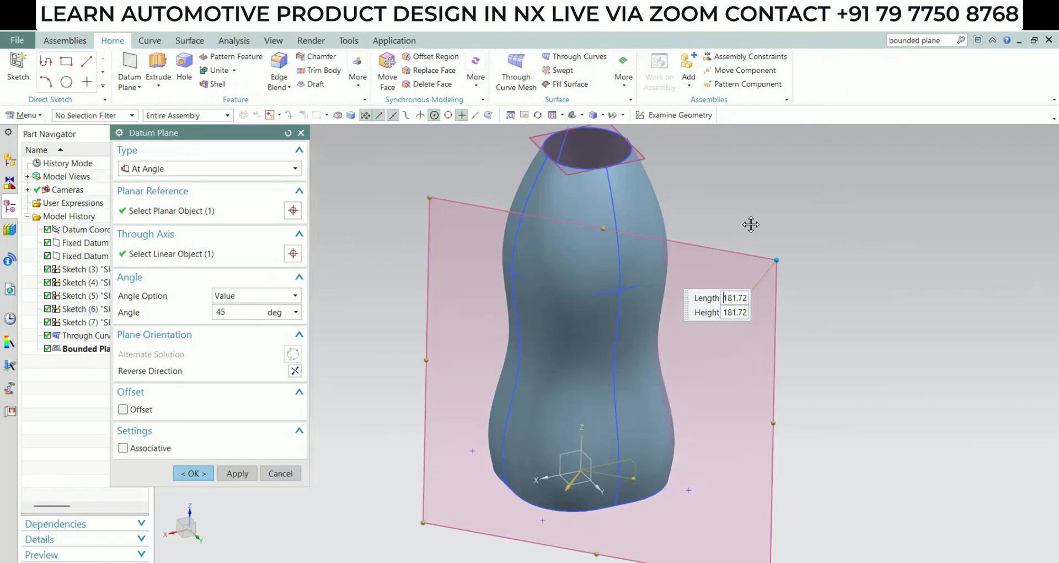
click(193, 473)
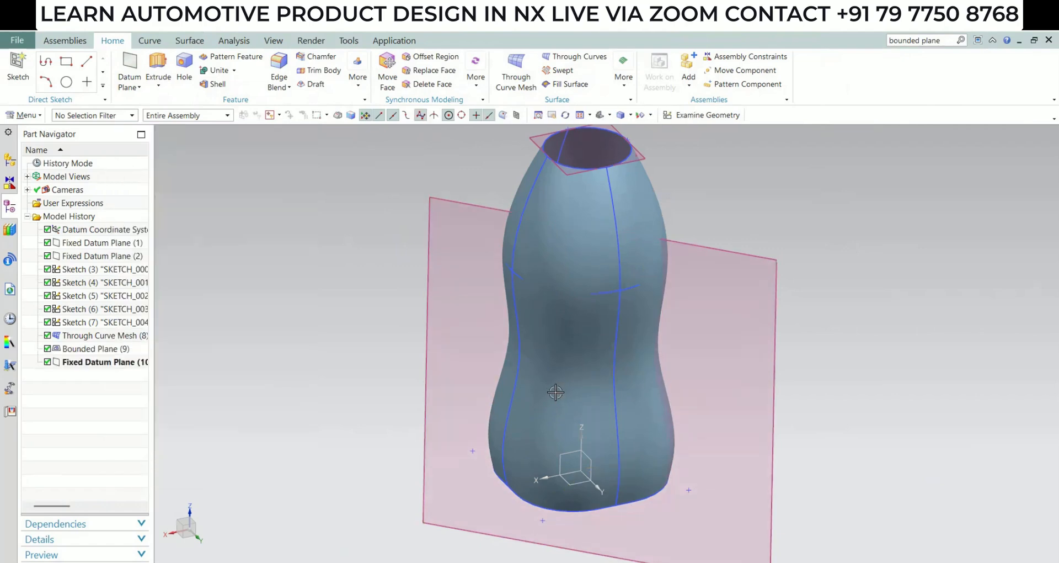
Shrink the angled datum plane's frame to about 25 by 25 around the coordinate system at the bottle's base
middle_drag(551, 386, 557, 361)
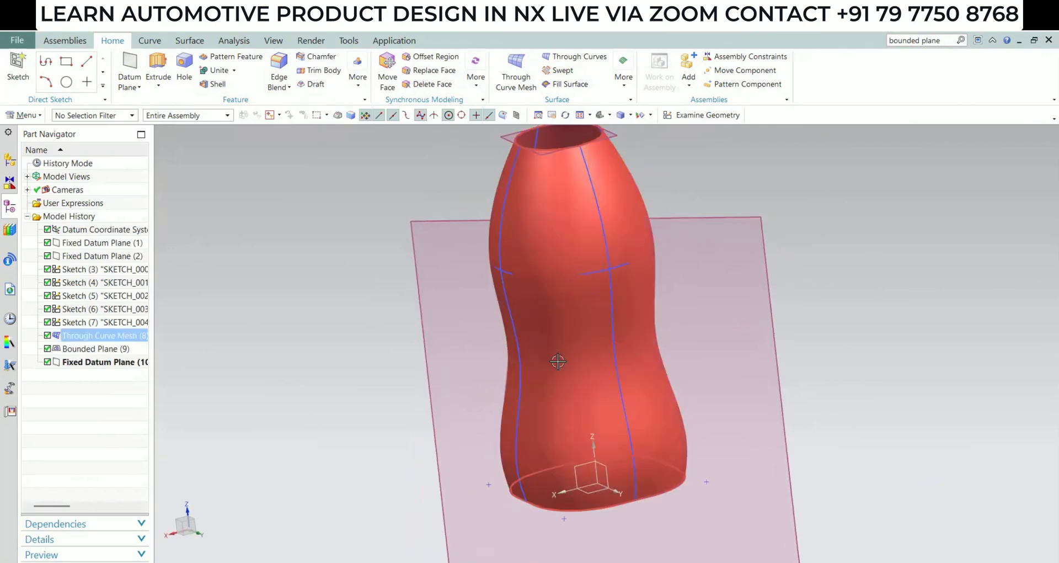
scroll(557, 362, down, 2)
click(664, 270)
key(Delete)
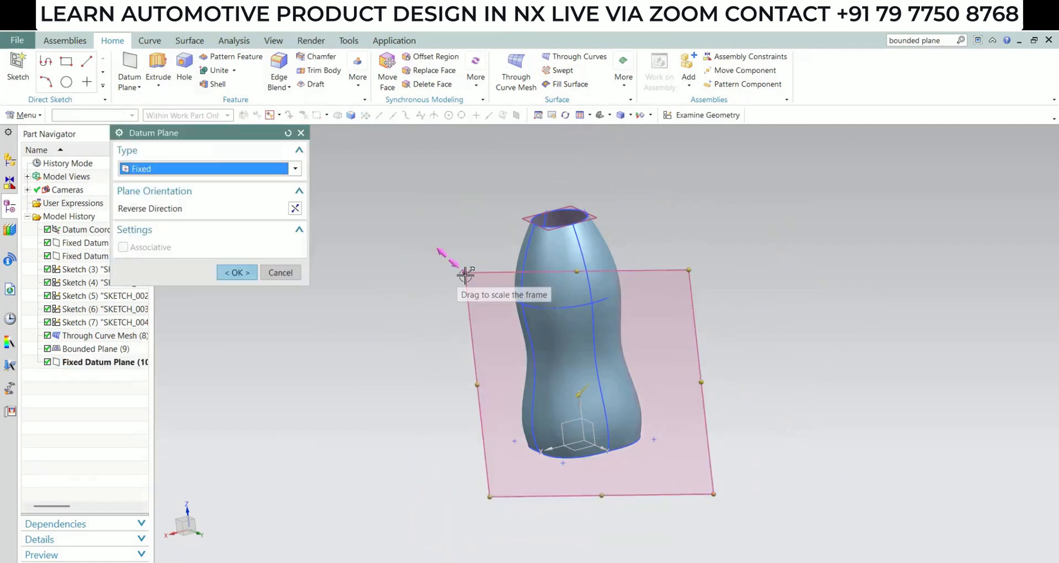
drag(714, 493, 519, 455)
drag(503, 361, 591, 423)
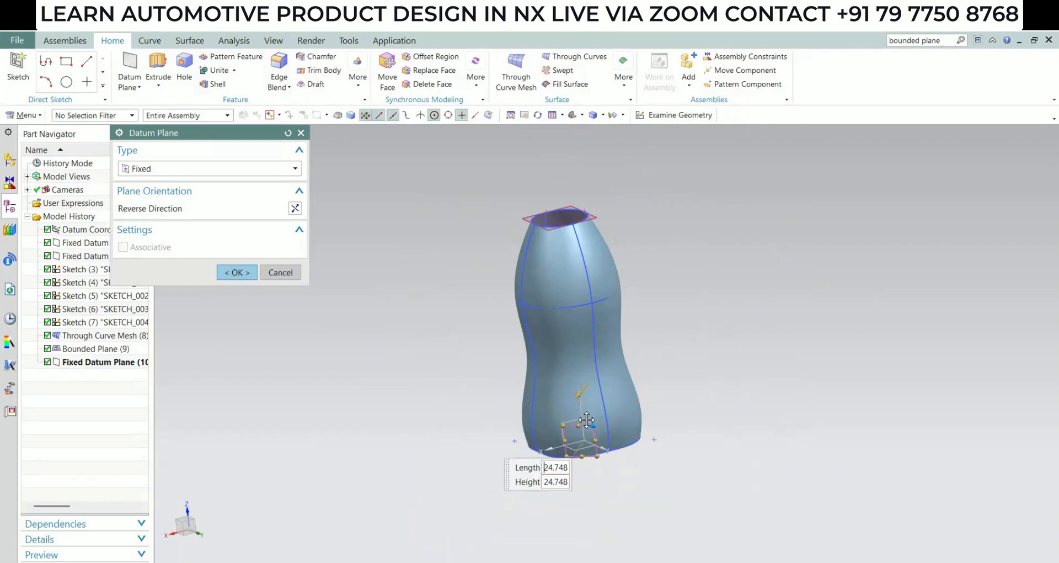
click(237, 272)
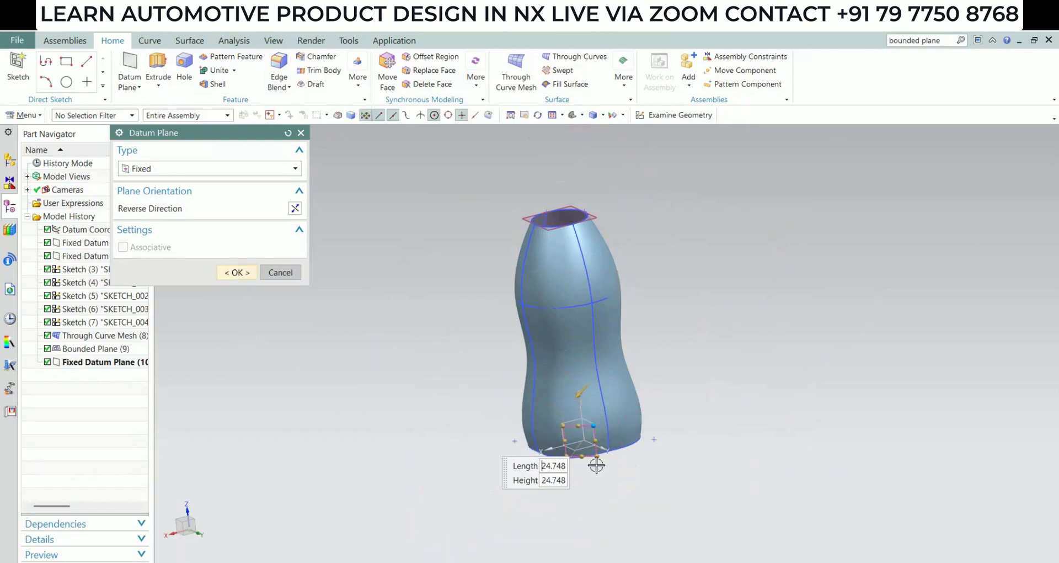
Widen the angled datum plane's frame sideways at the bottle's base
middle_drag(596, 465, 612, 420)
double_click(582, 479)
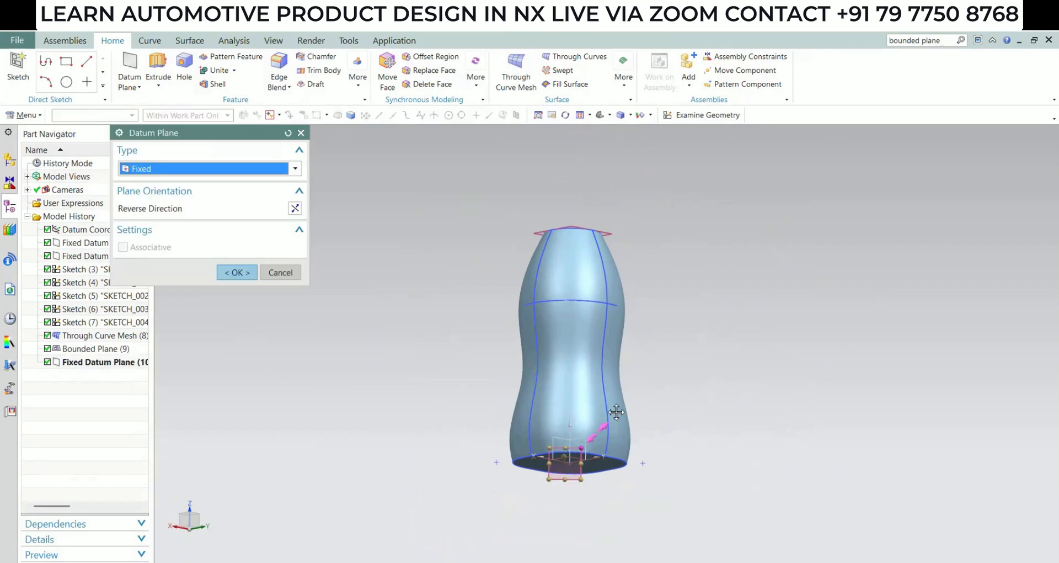
drag(616, 411, 714, 433)
middle_click(602, 420)
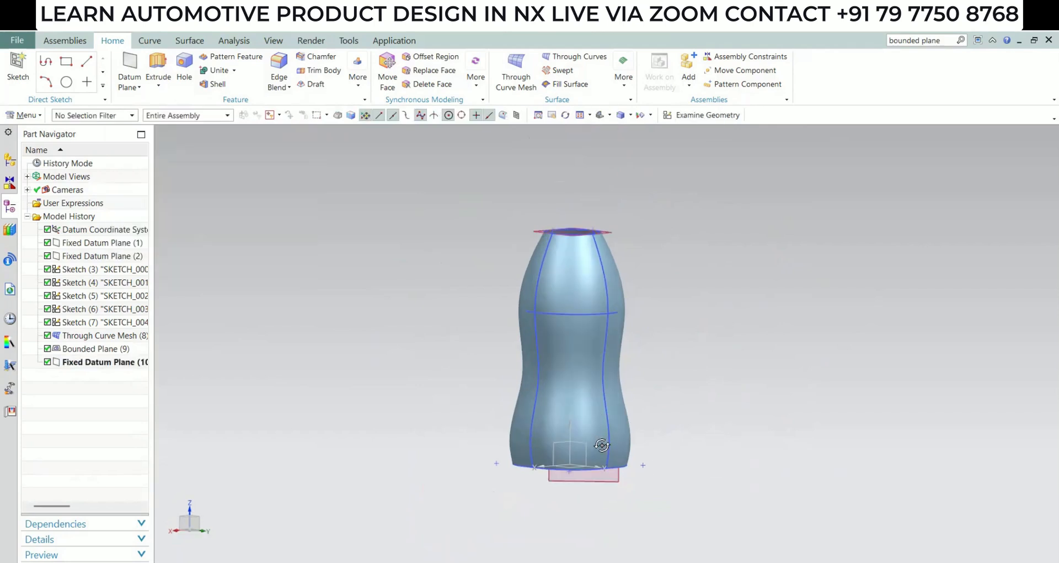
Start a new sketch on the angled datum plane, reversing both the horizontal reference and the plane direction
middle_drag(603, 420, 577, 459)
shift+middle_drag(599, 454, 612, 447)
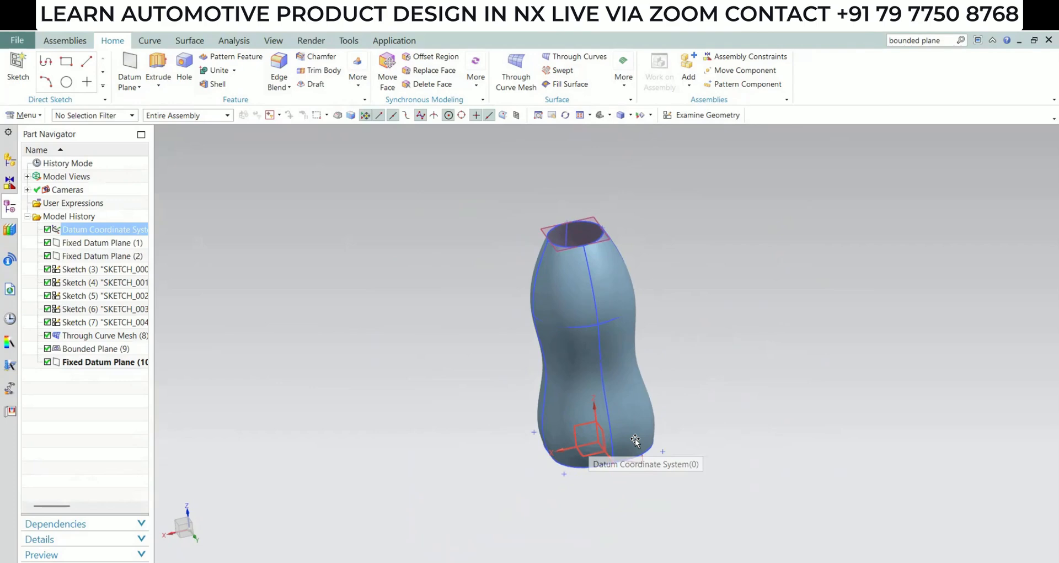
click(667, 114)
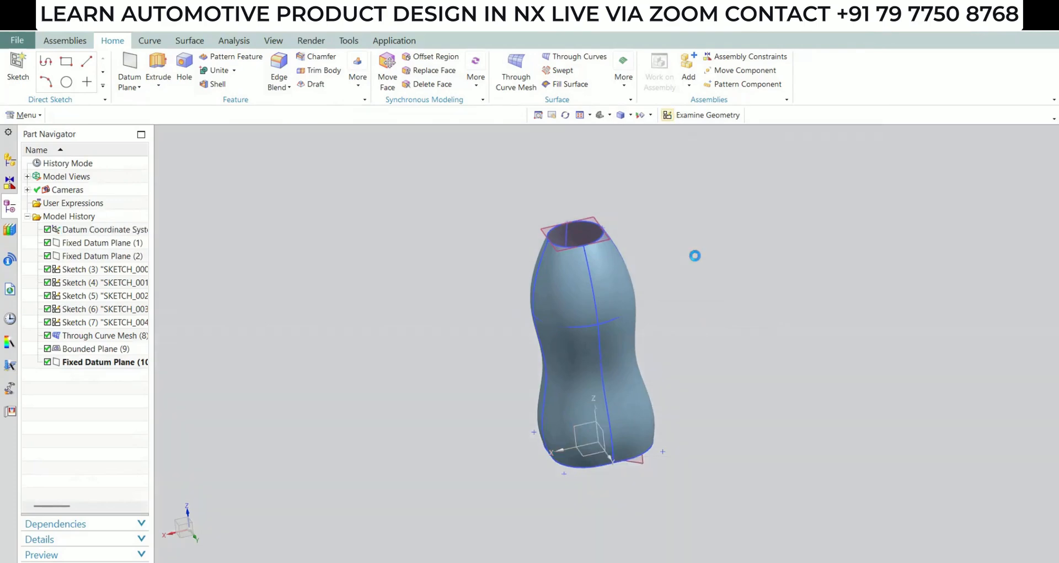
click(667, 501)
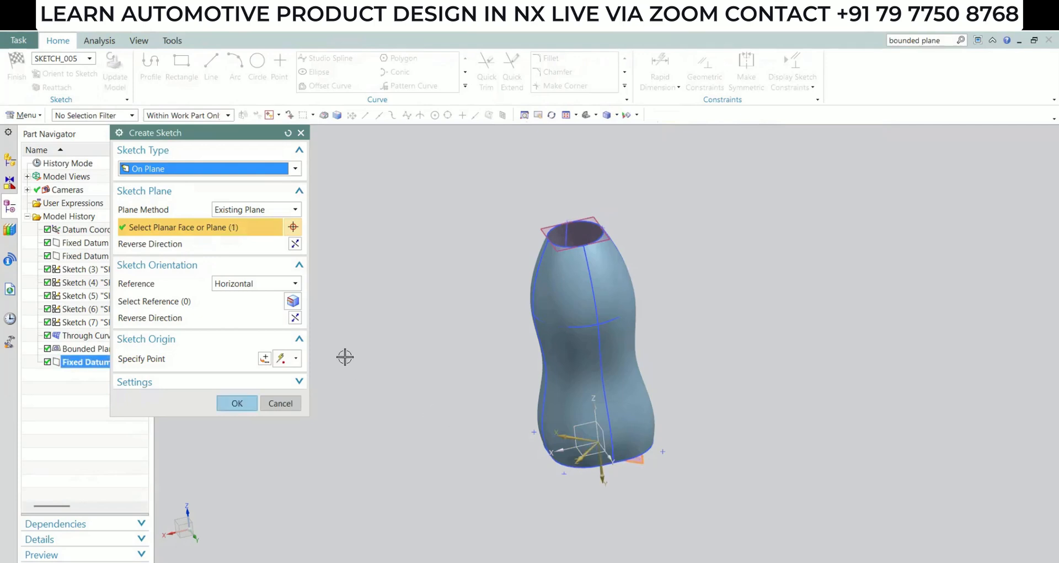
click(292, 317)
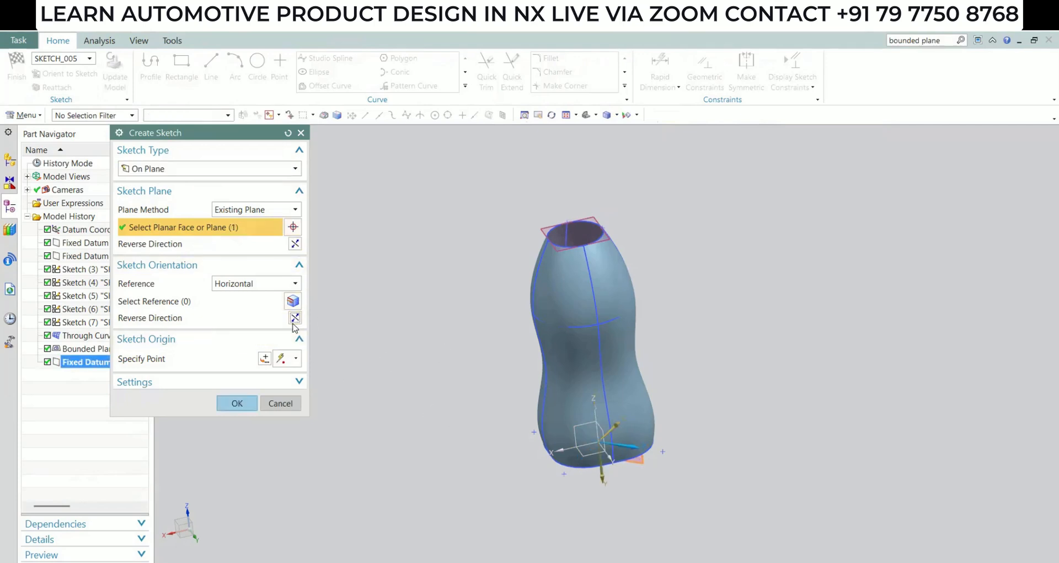
click(295, 244)
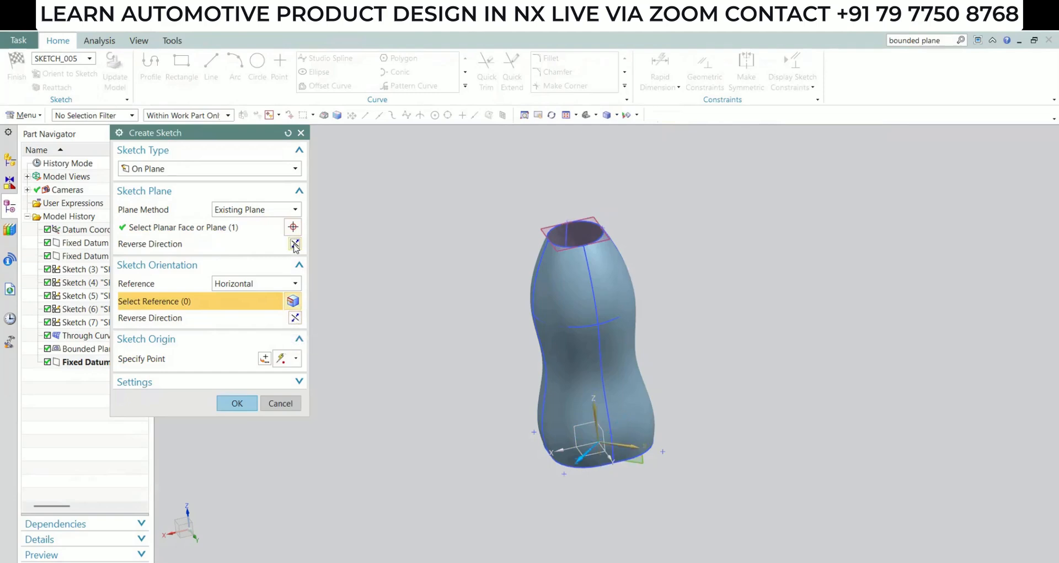
mouse_move(594, 408)
middle_down()
mouse_move(595, 391)
mouse_move(601, 408)
middle_up()
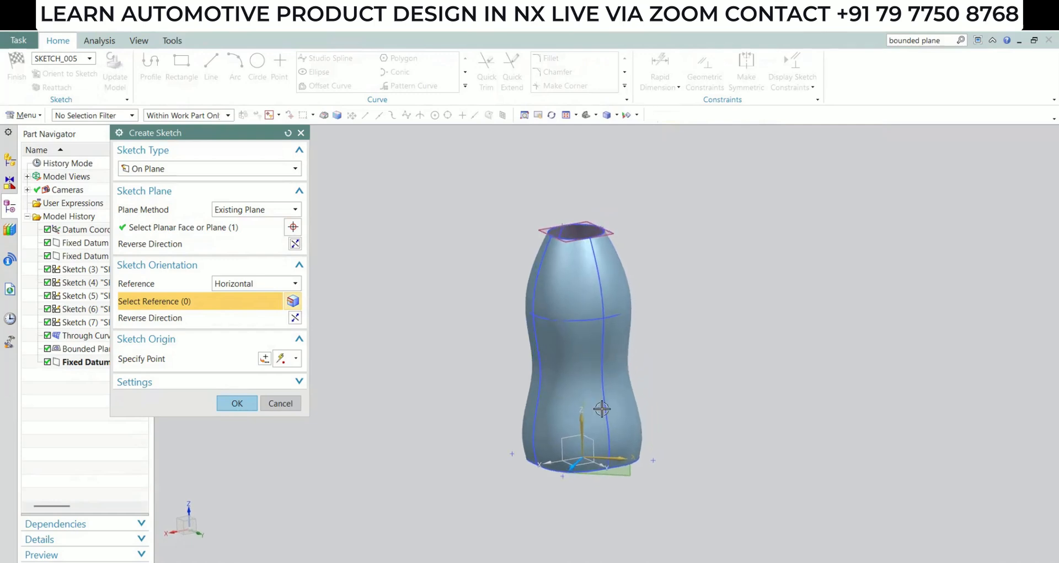
click(241, 404)
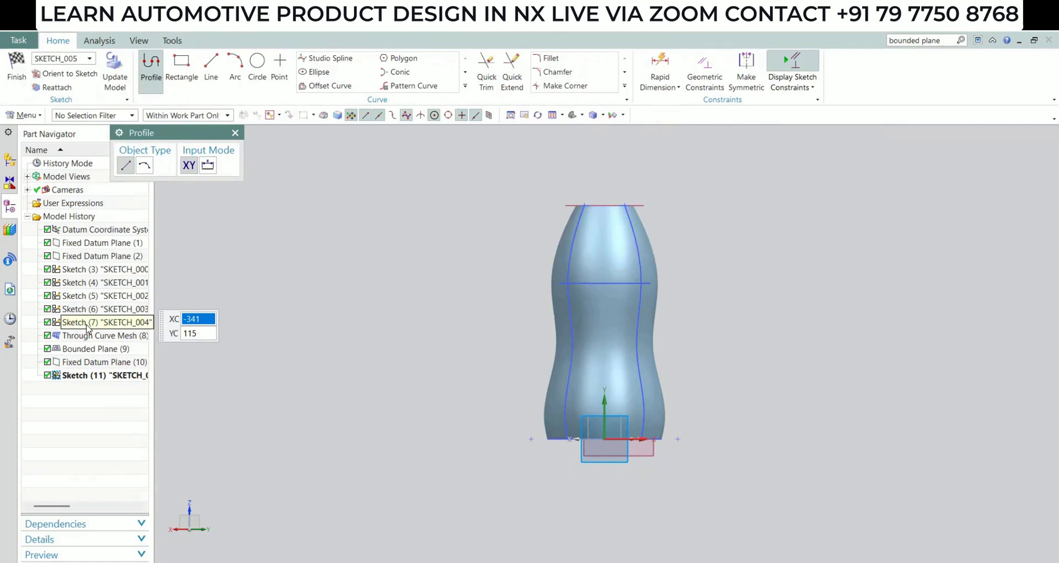
Finish the empty sketch and hide the five cross-section and guide sketches, Sketch (3) through Sketch (7)
right_click(93, 271)
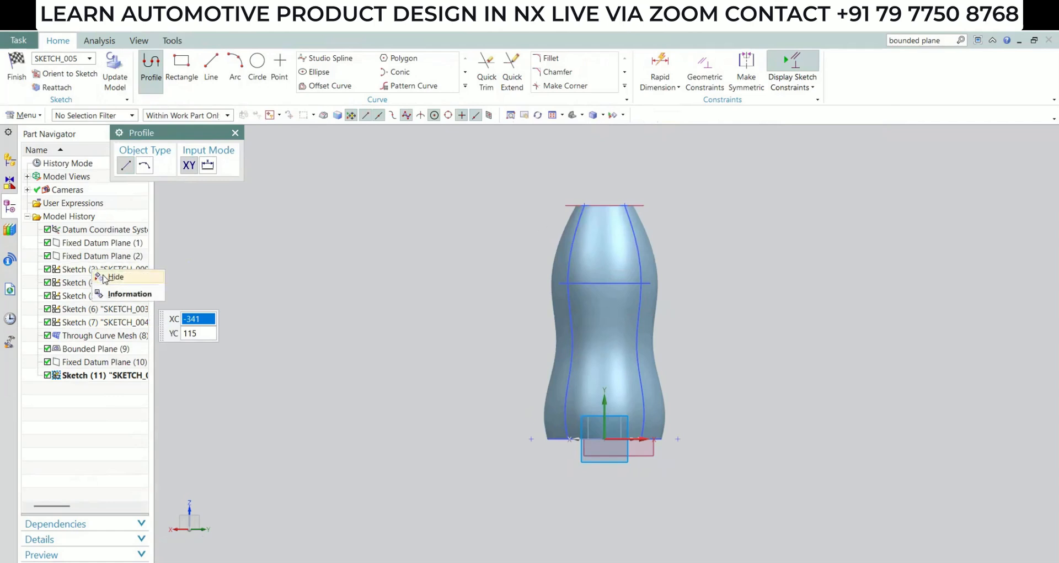
click(17, 76)
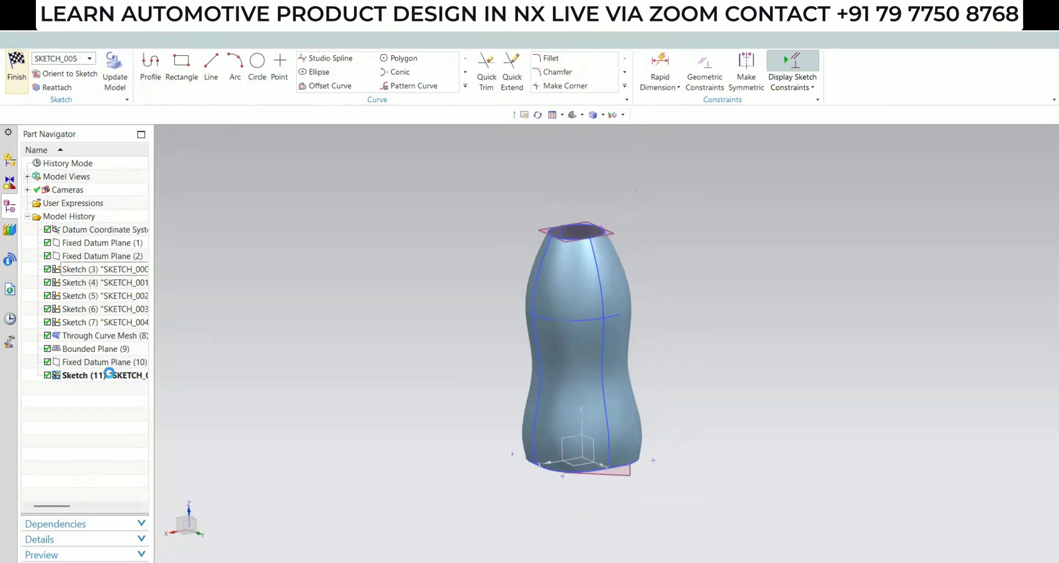
click(81, 325)
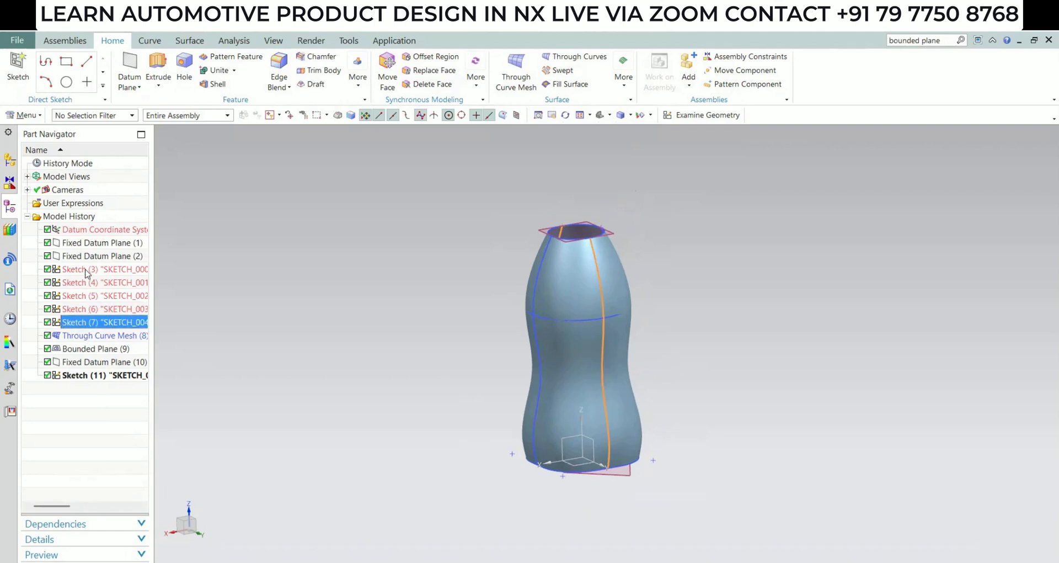
shift+click(86, 272)
right_click(85, 272)
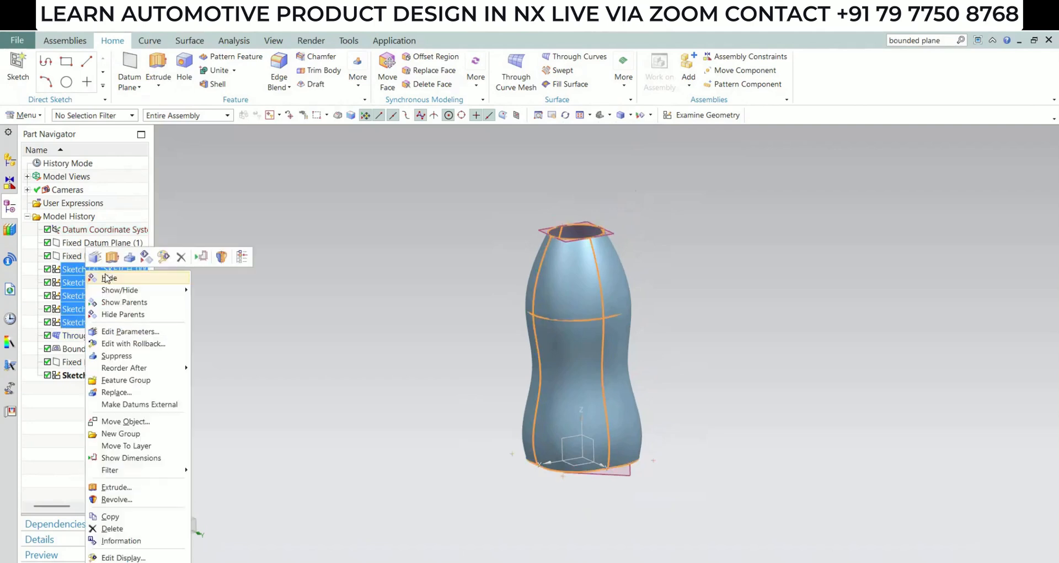
click(110, 356)
Reopen the empty sketch on the angled datum plane using Edit with Rollback
right_click(108, 377)
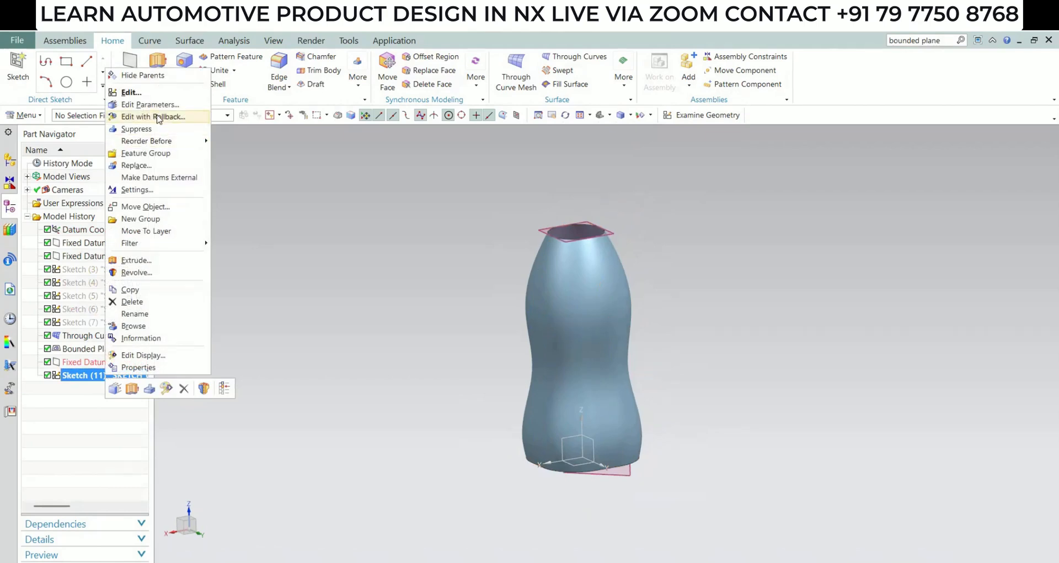
click(158, 117)
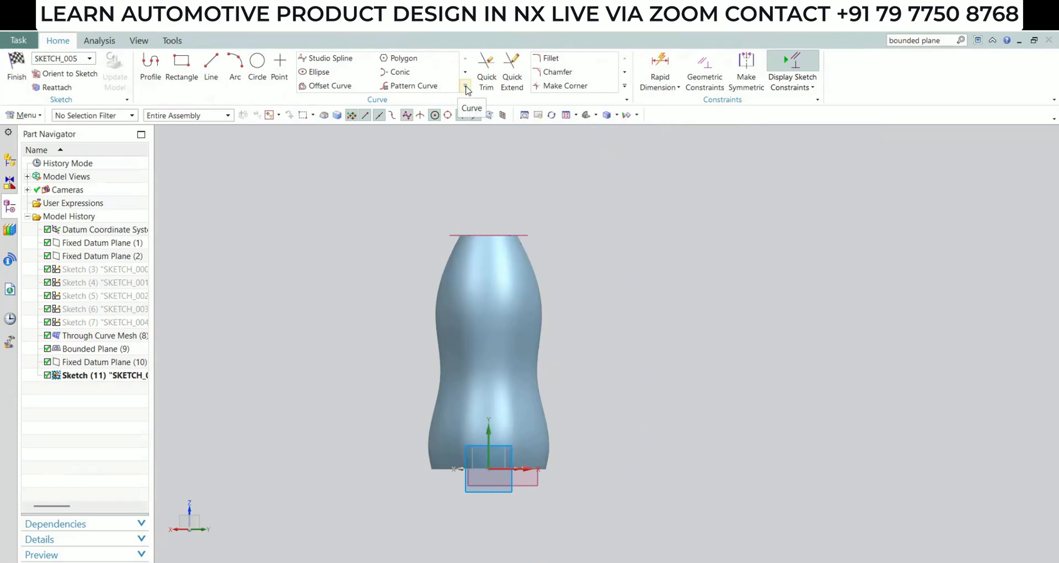
Draw a degree-3 Studio Spline through six points, running from near the bottle's base up its right half towards the neck
click(348, 59)
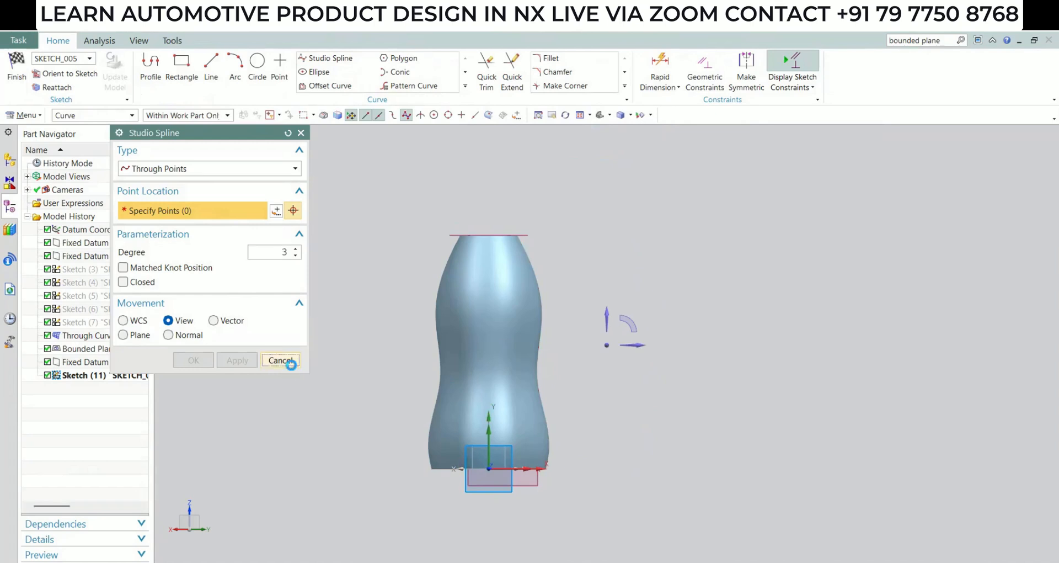
click(280, 361)
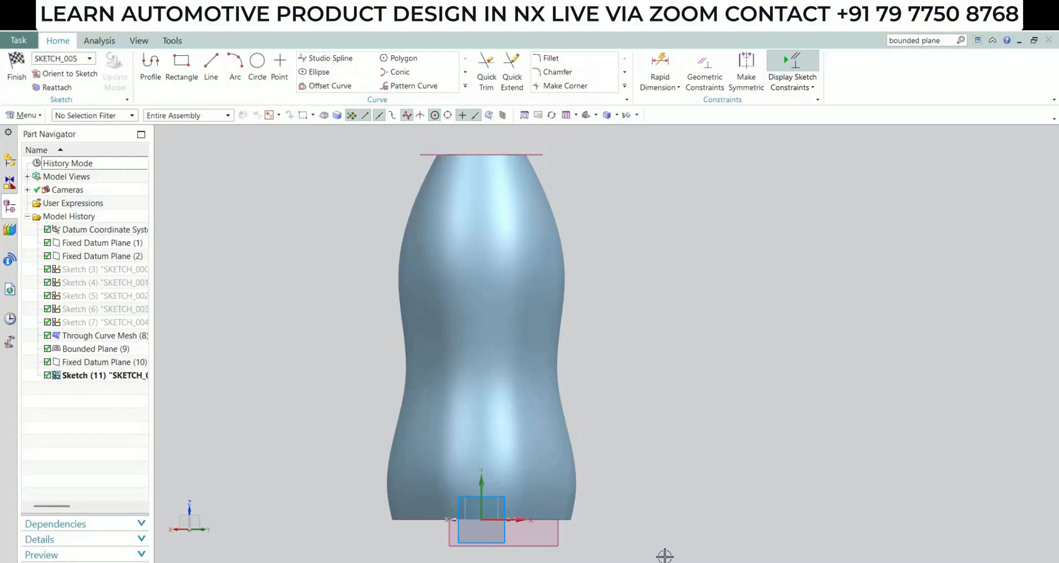
scroll(532, 463, down, 2)
scroll(524, 458, up, 1)
shift+middle_drag(470, 351, 469, 305)
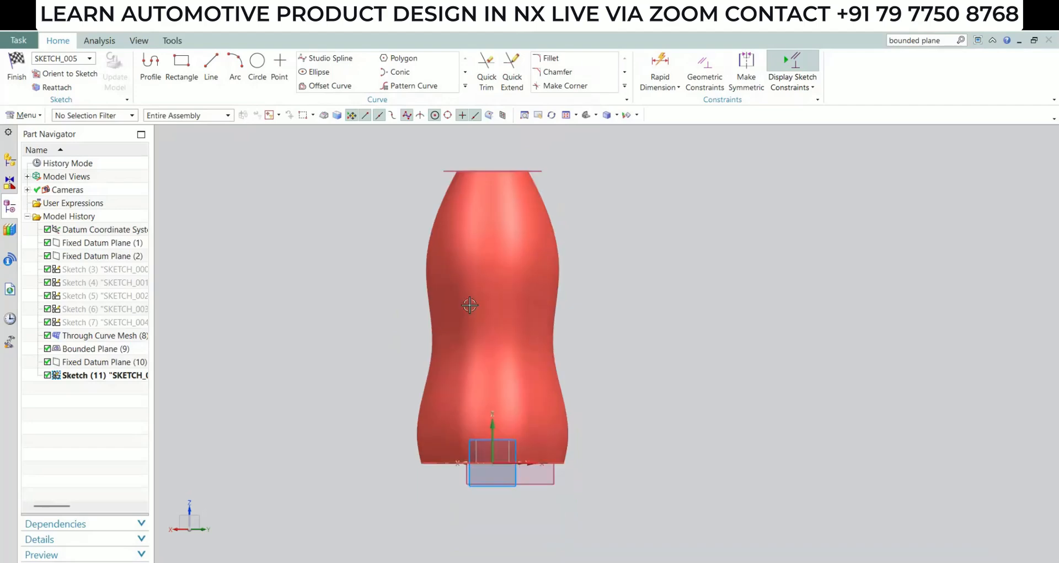
click(327, 58)
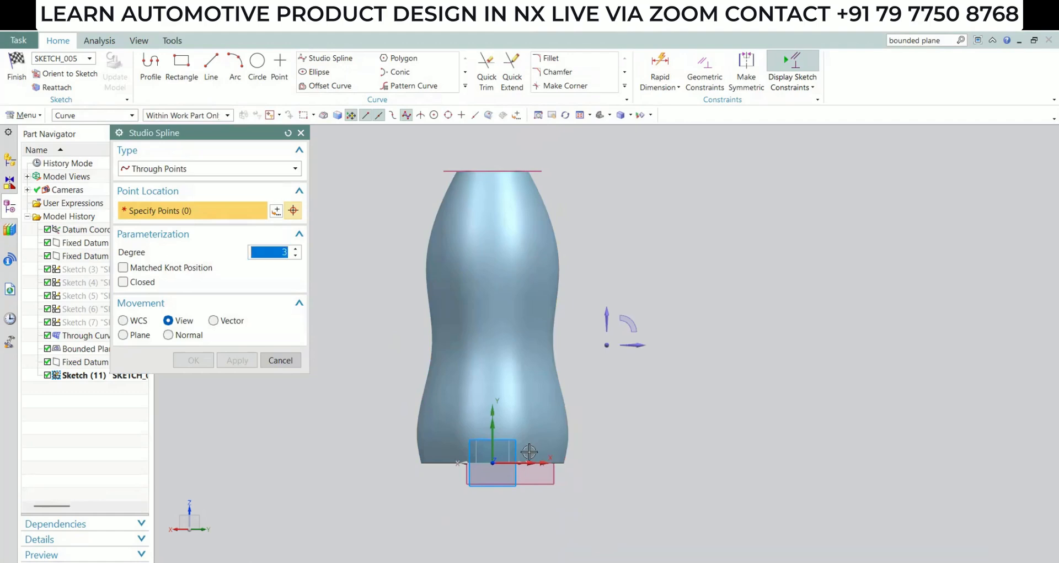
click(536, 423)
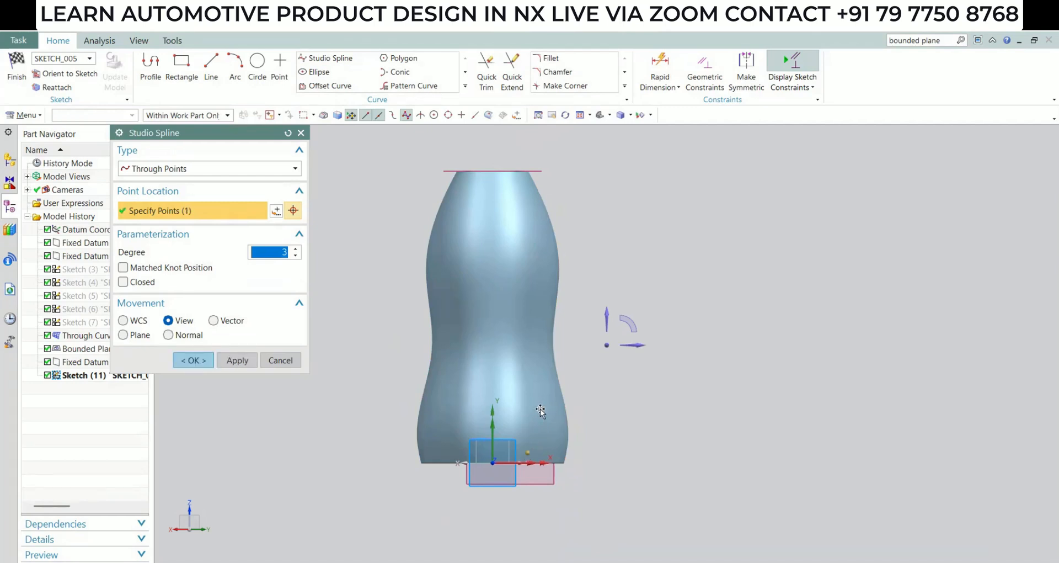
click(534, 427)
click(545, 380)
click(525, 297)
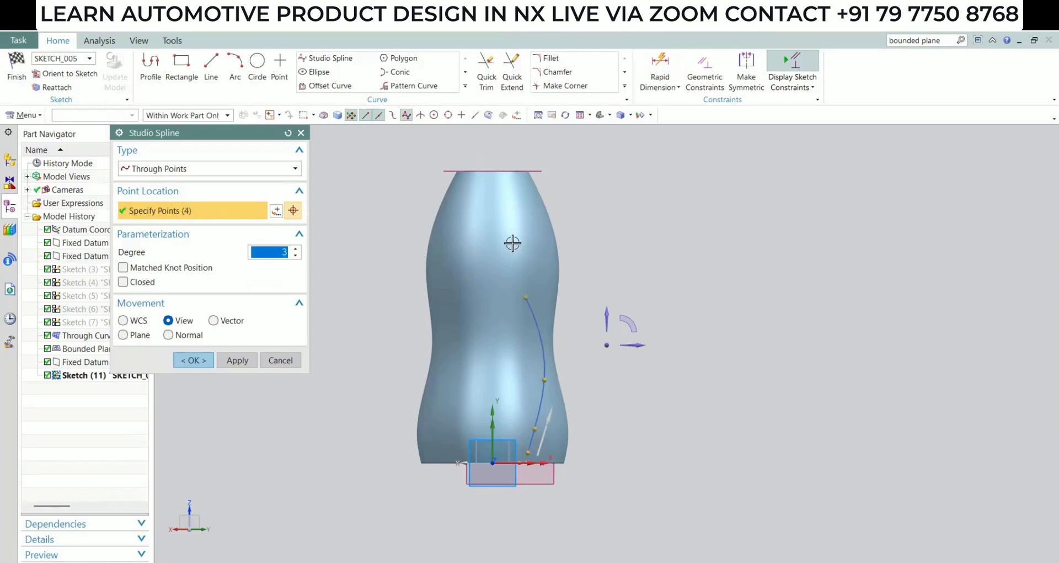
click(513, 242)
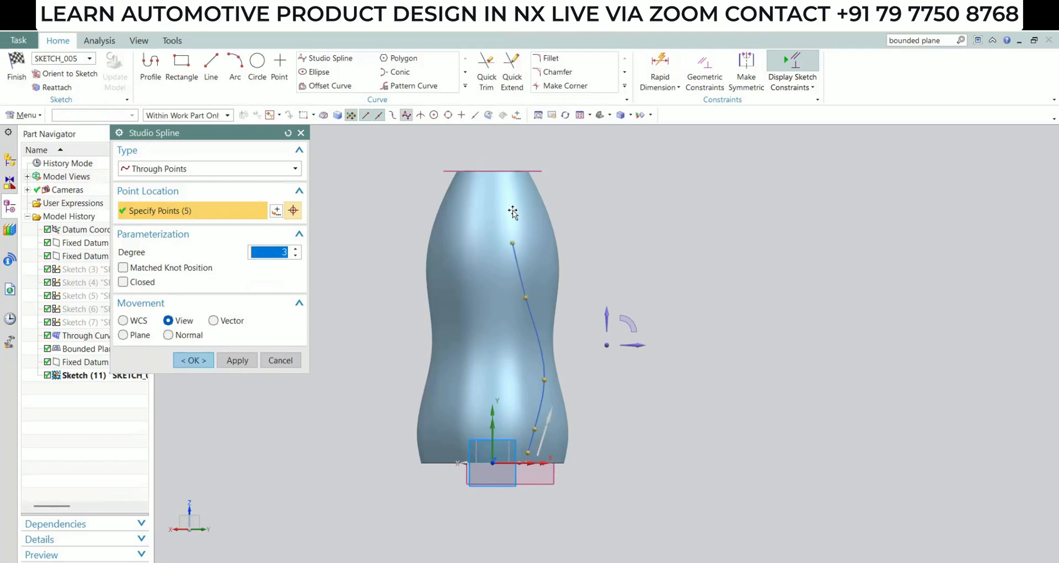
click(510, 209)
click(204, 363)
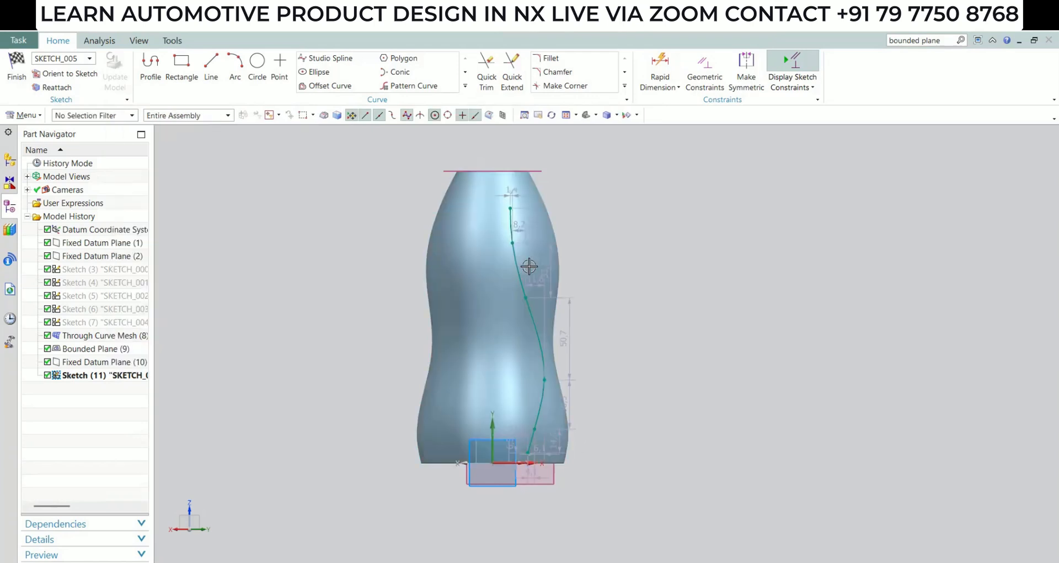
Delete the automatically dimensioned spline from the sketch
click(796, 89)
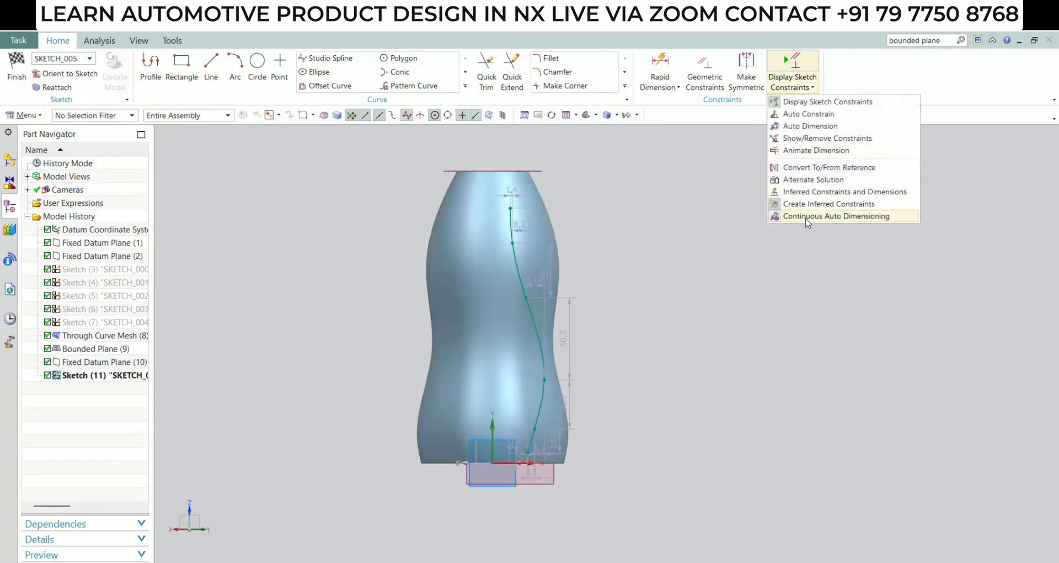
click(693, 245)
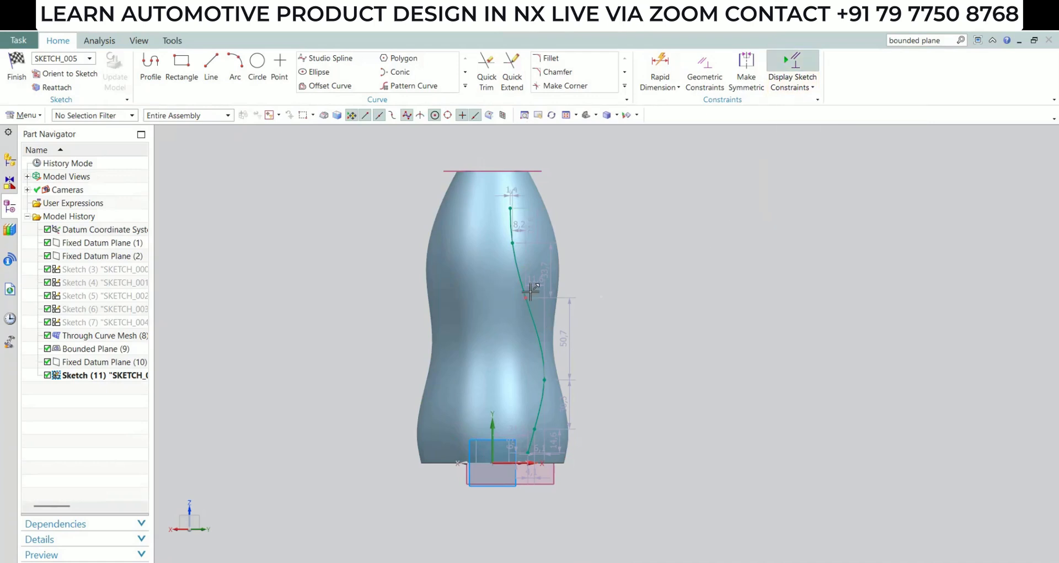
click(516, 267)
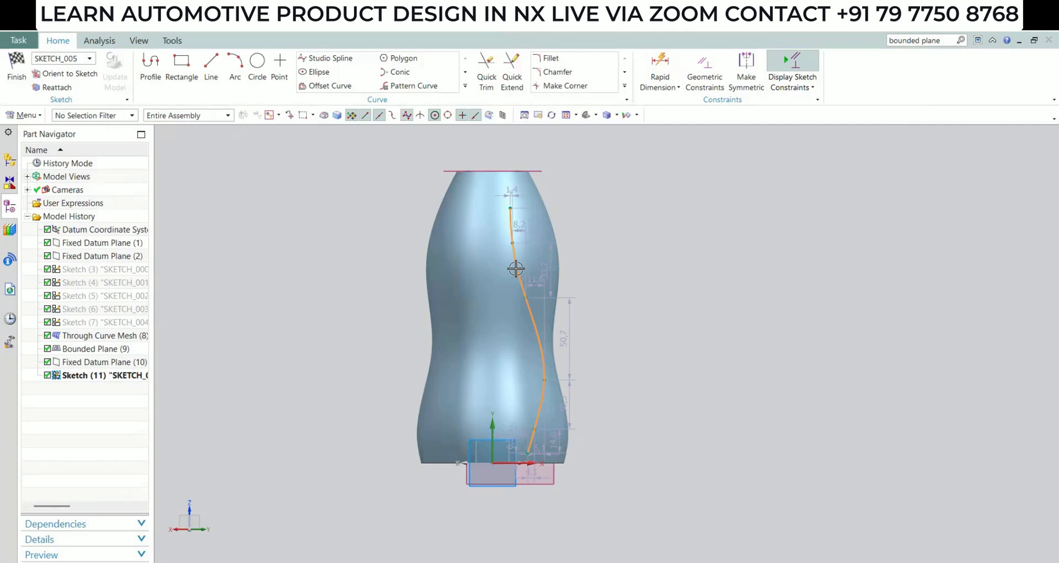
click(515, 268)
key(Escape)
click(518, 269)
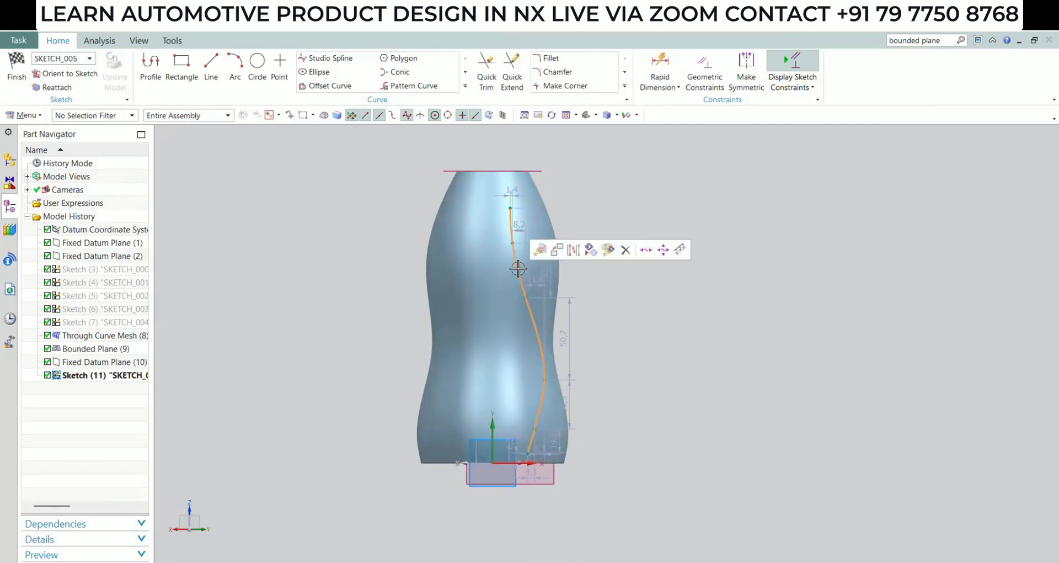
click(629, 246)
Turn off Continuous Auto Dimensioning and draw a degree-3 Studio Spline through six points up the bottle's right half
click(792, 83)
click(806, 217)
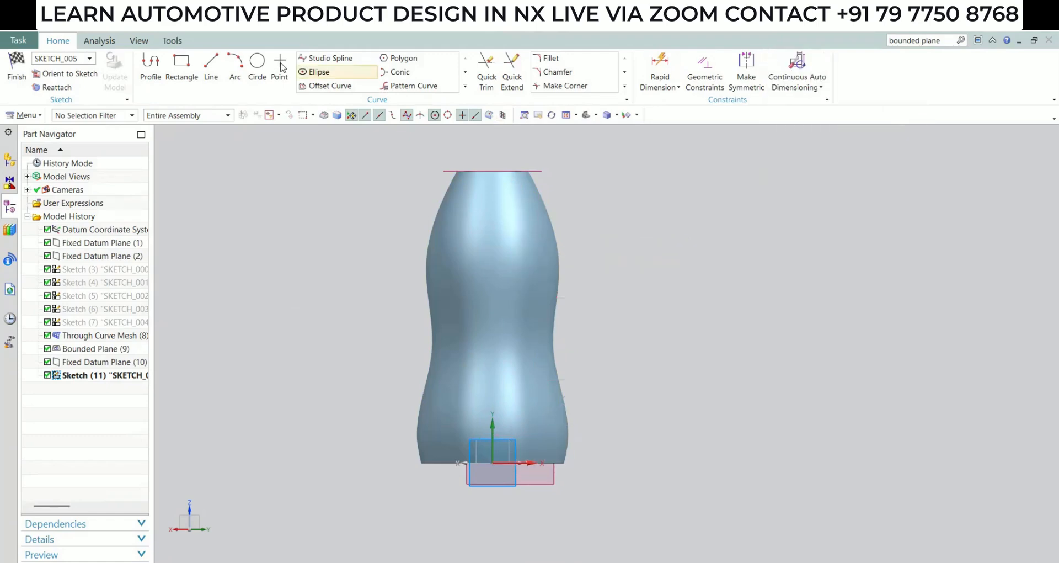
click(326, 58)
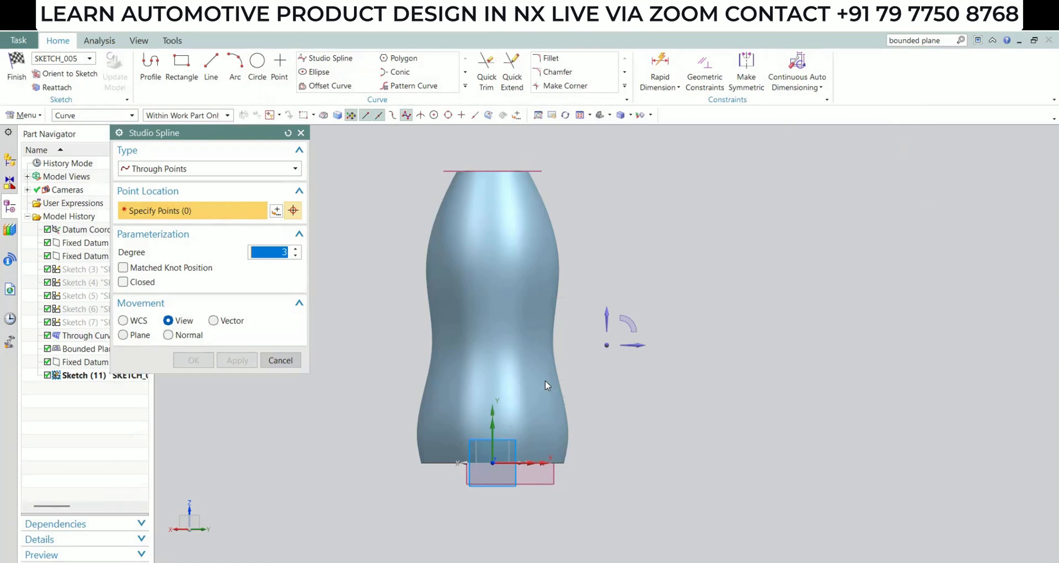
click(526, 304)
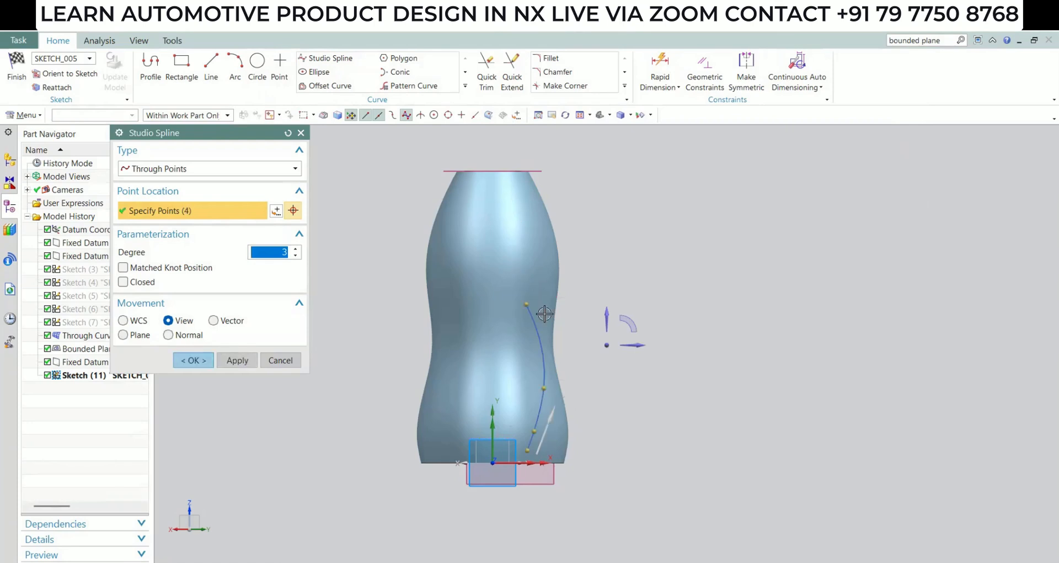
click(193, 359)
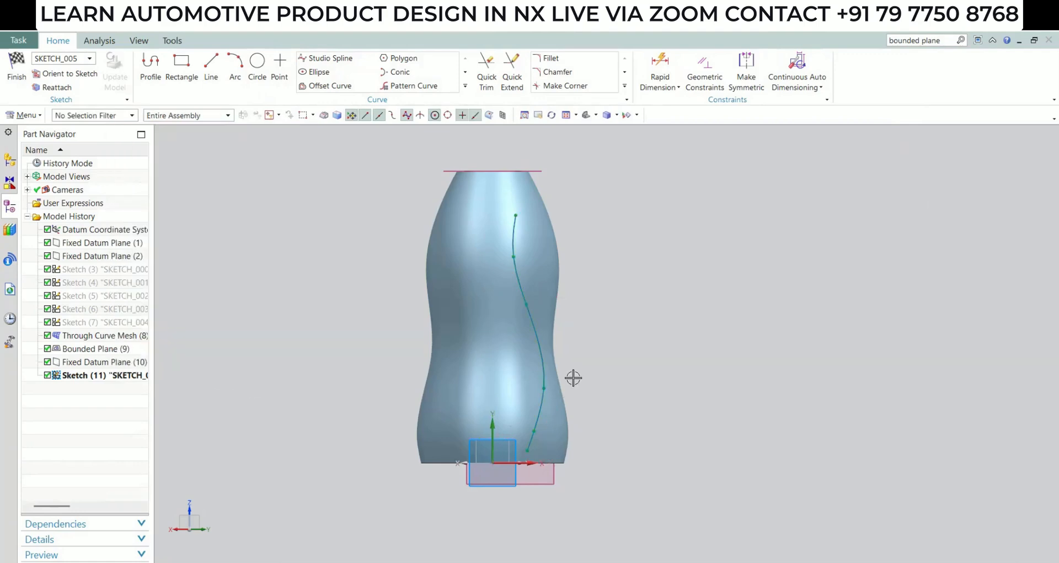
Dimension the spline's lowest point vertically from the sketch origin at 13 and place the value below the base line
click(651, 67)
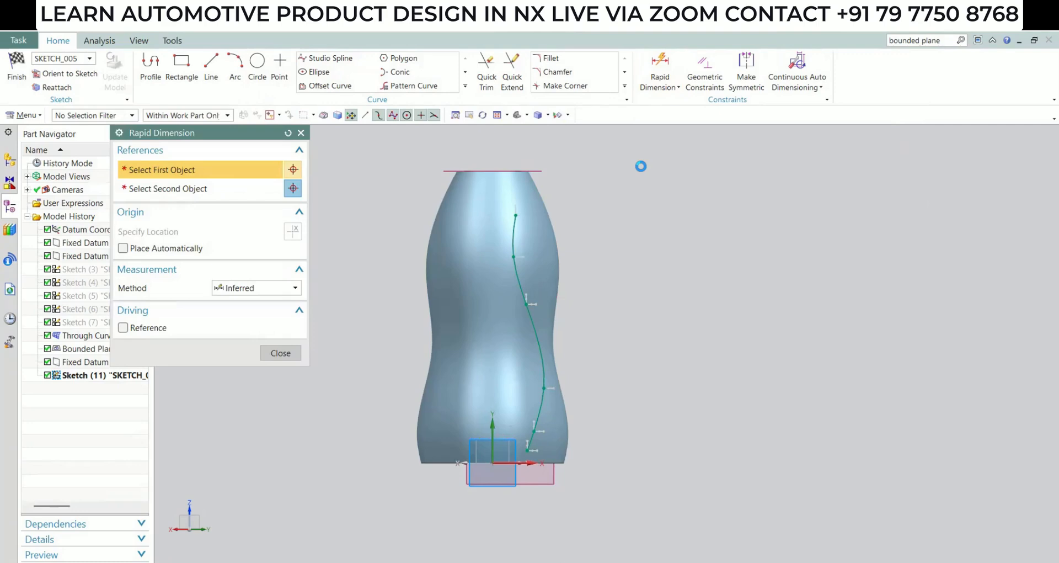
click(494, 465)
click(528, 451)
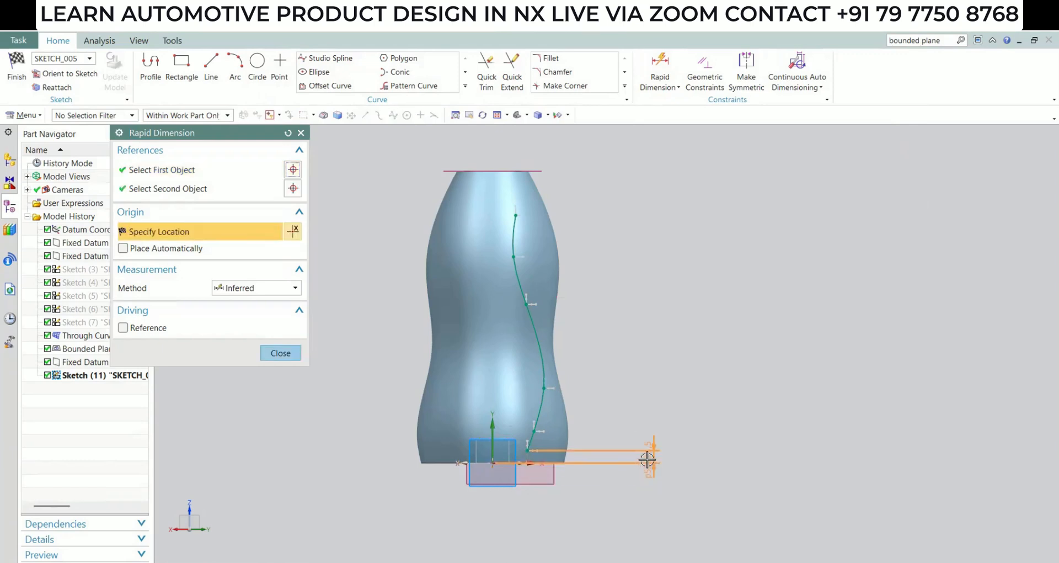
click(653, 486)
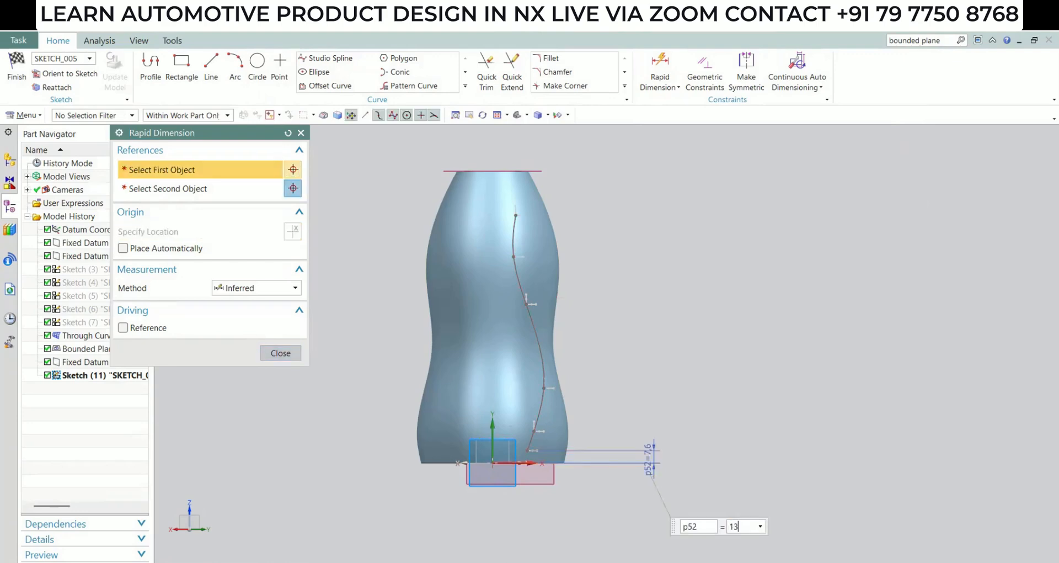
drag(647, 485, 641, 499)
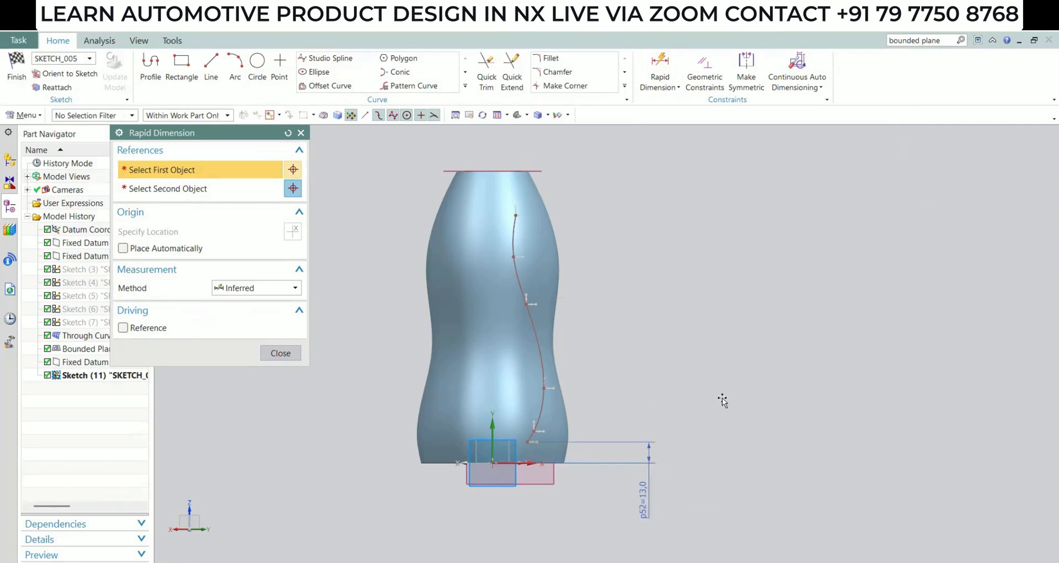
Dimension the second-lowest spline point vertically from the sketch origin at 19, lining its value up beside the 13 dimension
click(534, 430)
click(493, 460)
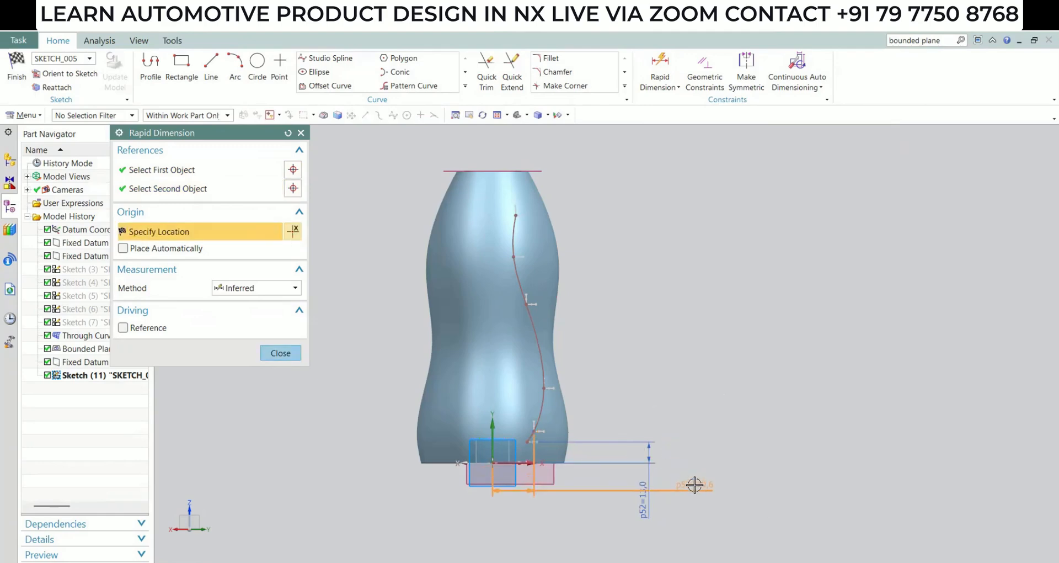
click(687, 477)
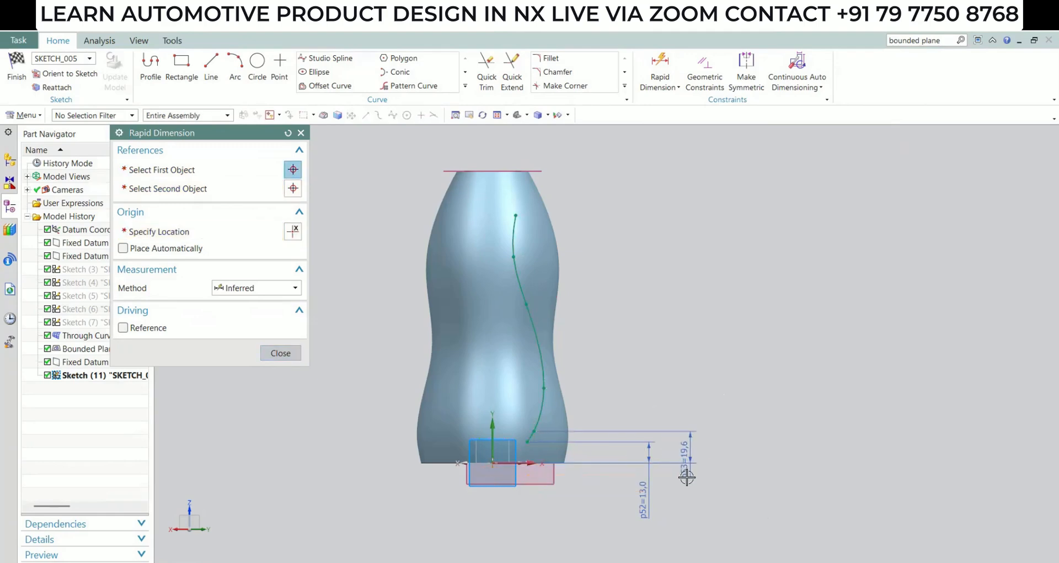
click(686, 477)
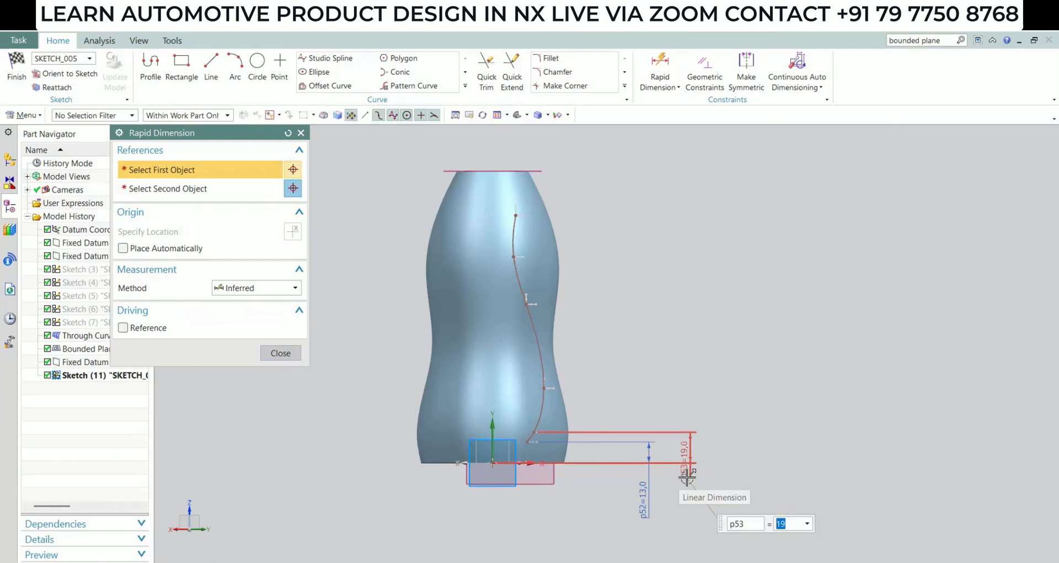
drag(687, 475, 666, 497)
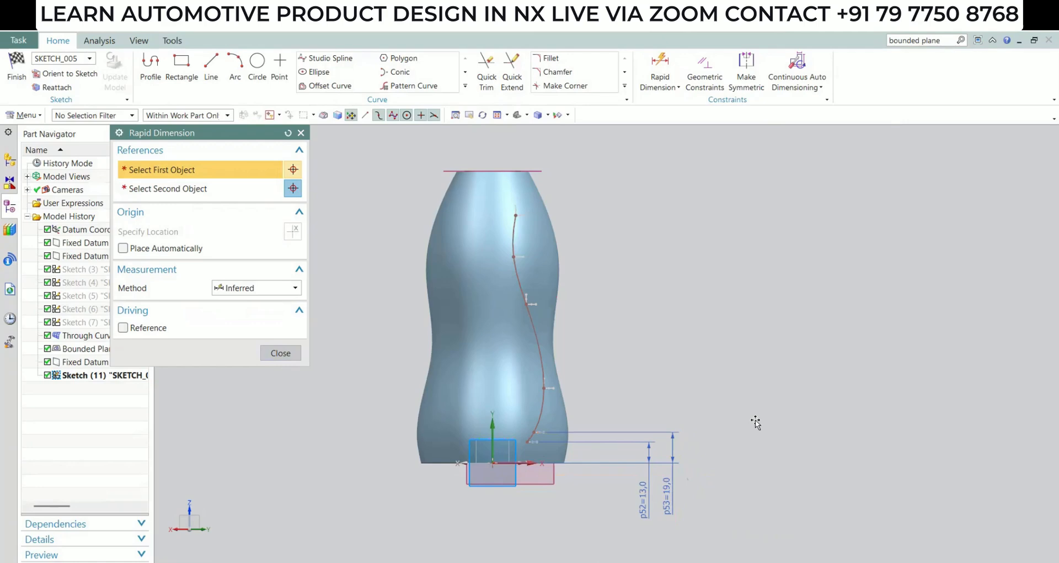
Dimension the third spline point from the base vertically to the sketch origin at 30, with its value below the base line
click(536, 419)
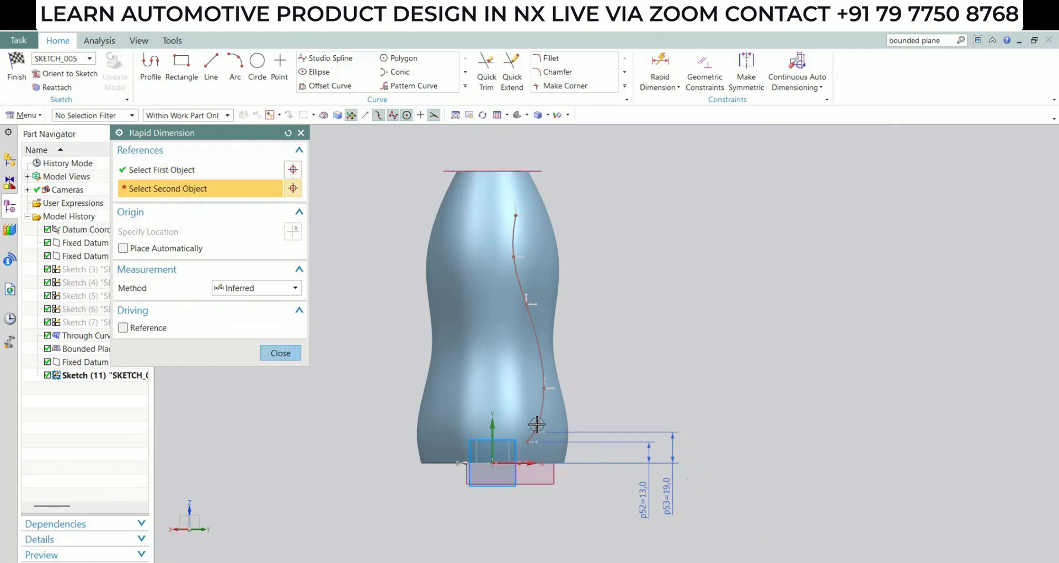
click(489, 464)
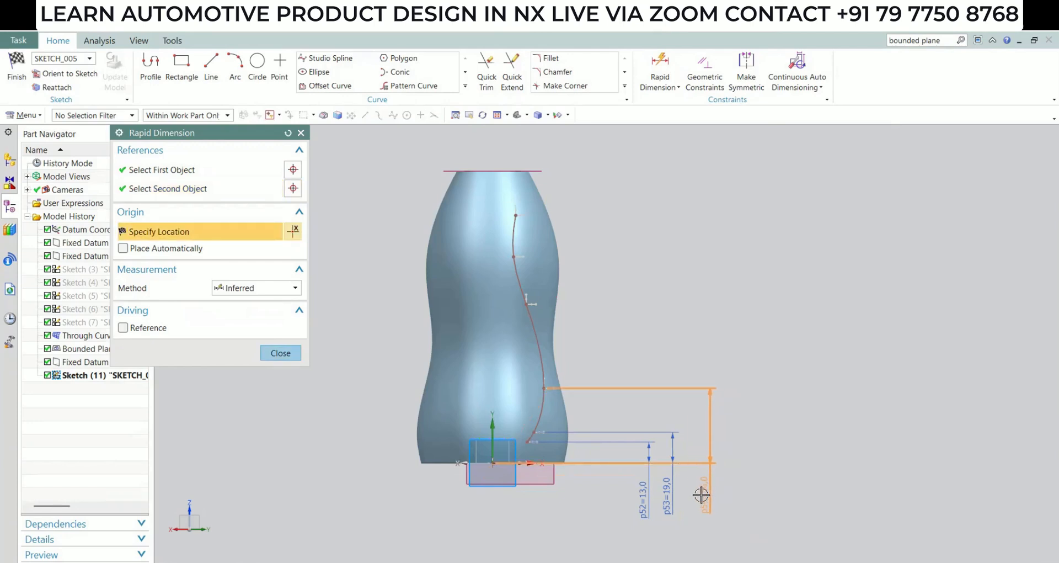
click(695, 479)
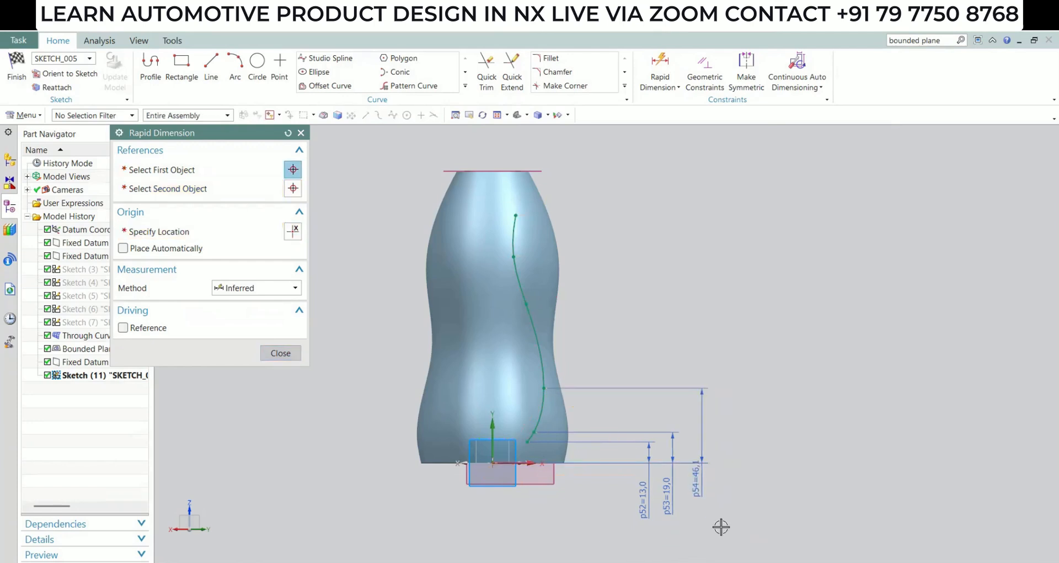
text(30)
key(Return)
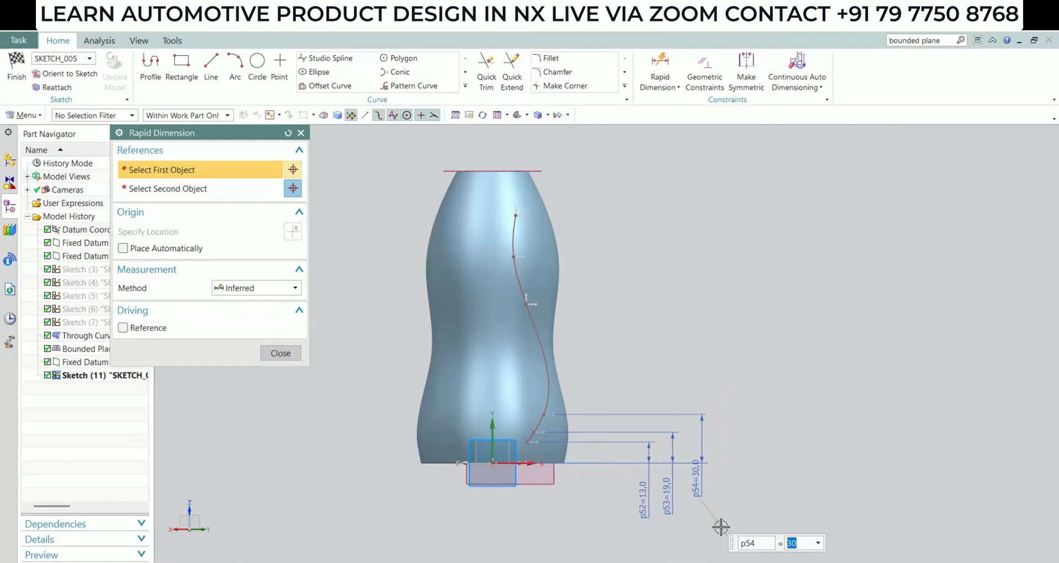
drag(700, 482, 693, 497)
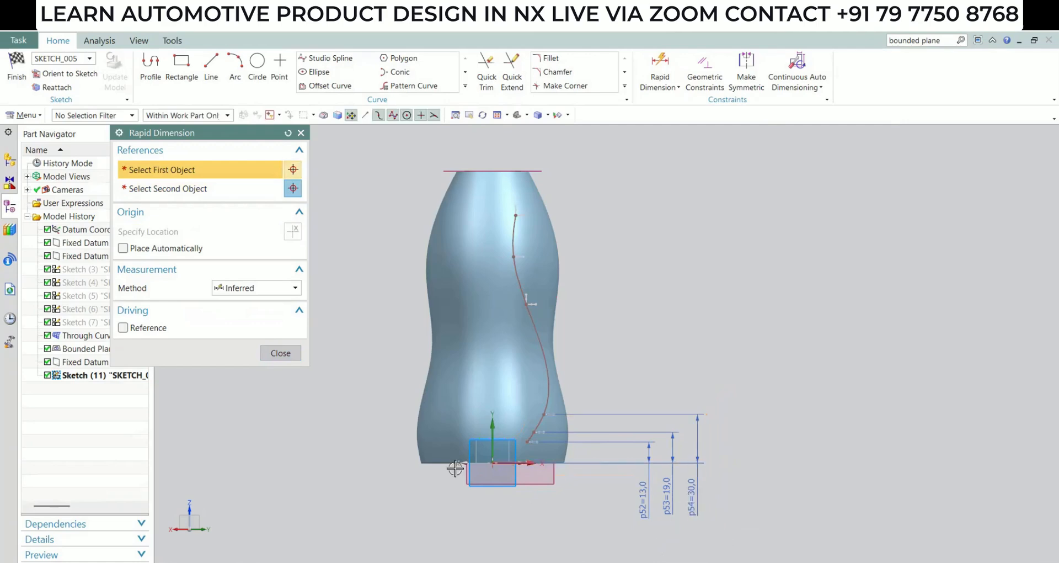
Dimension the fourth spline point from the base vertically to the sketch origin at 80
click(527, 332)
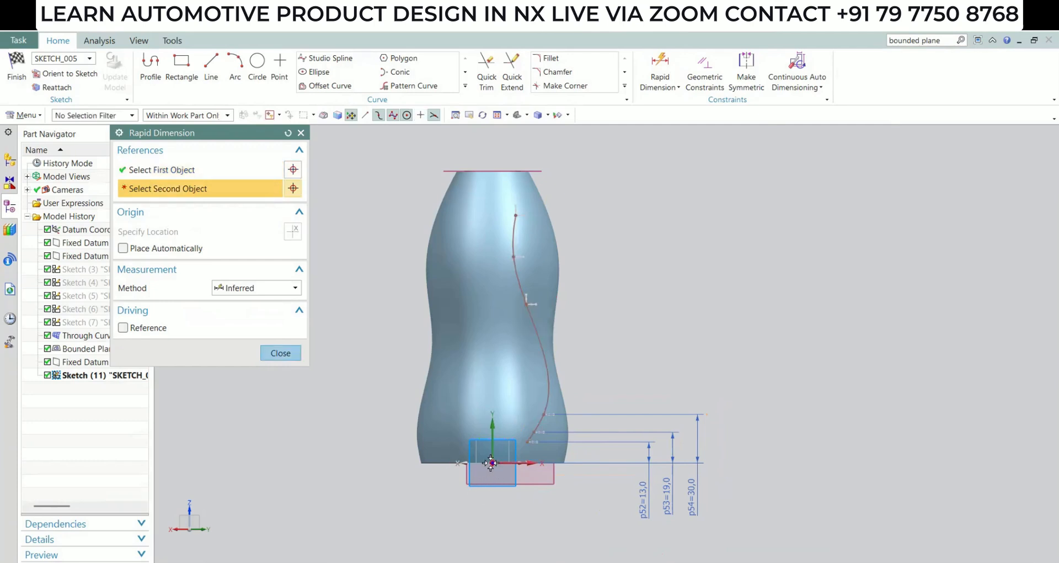
click(491, 463)
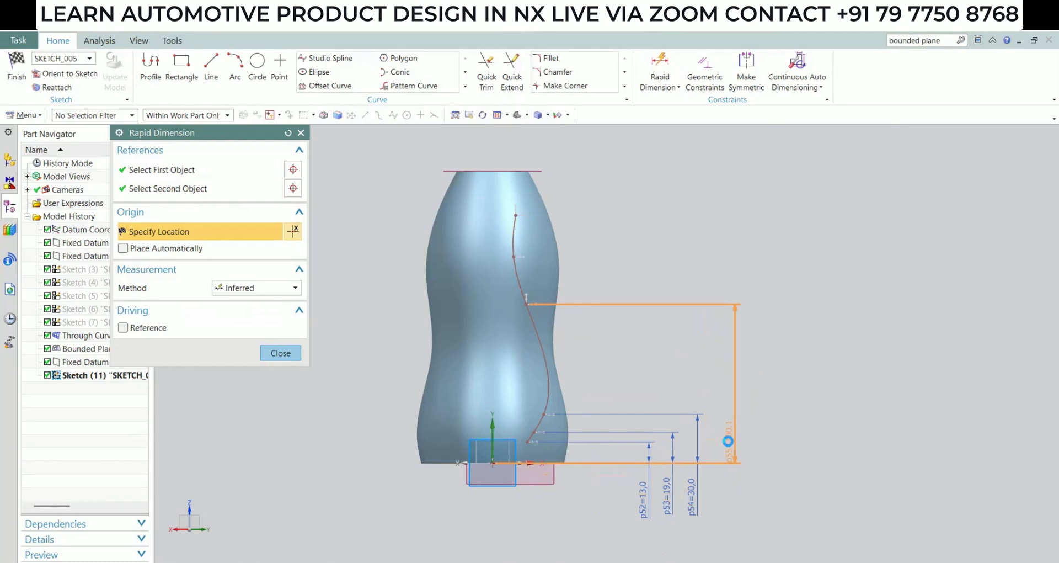
click(728, 449)
text(80)
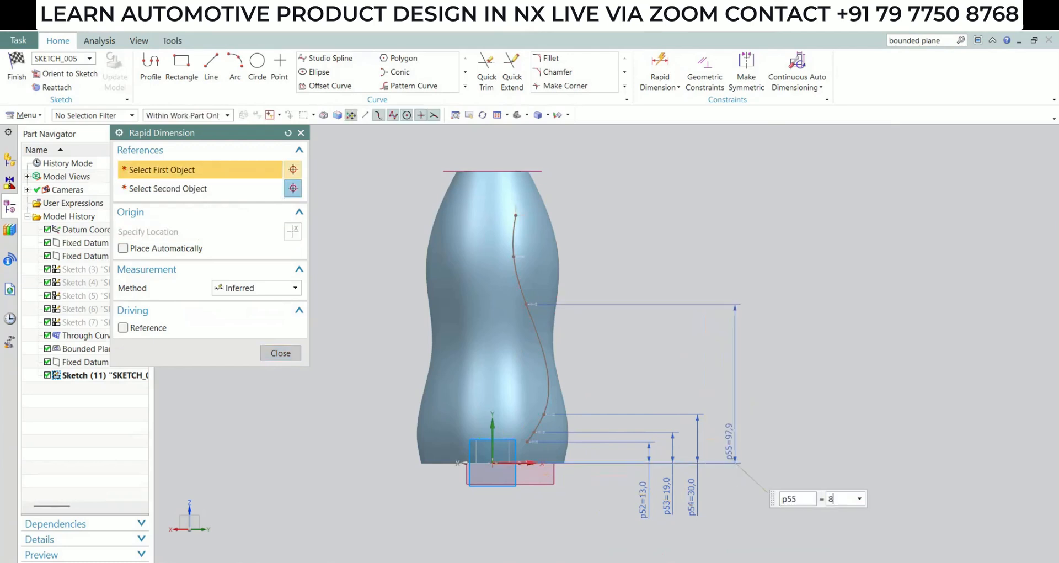
key(Return)
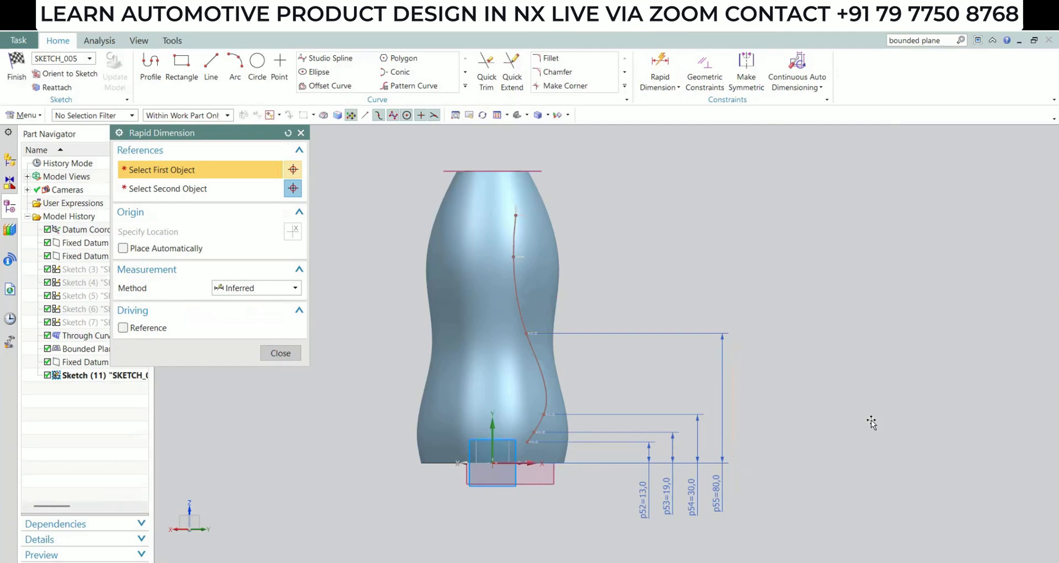
Dimension the fifth spline point from the base vertically to the sketch origin at 125, placing the value below the base line
click(513, 257)
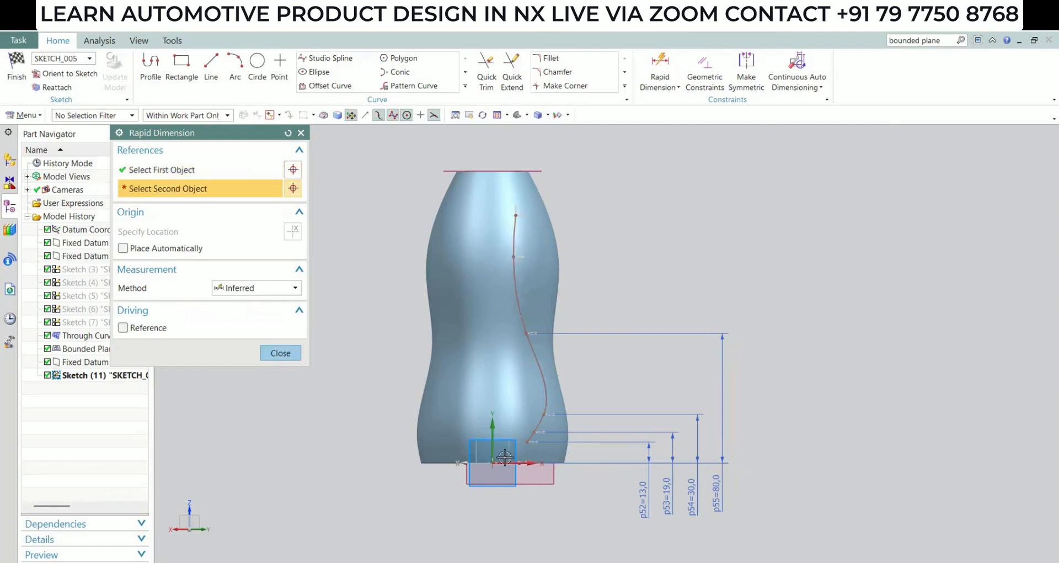
click(491, 463)
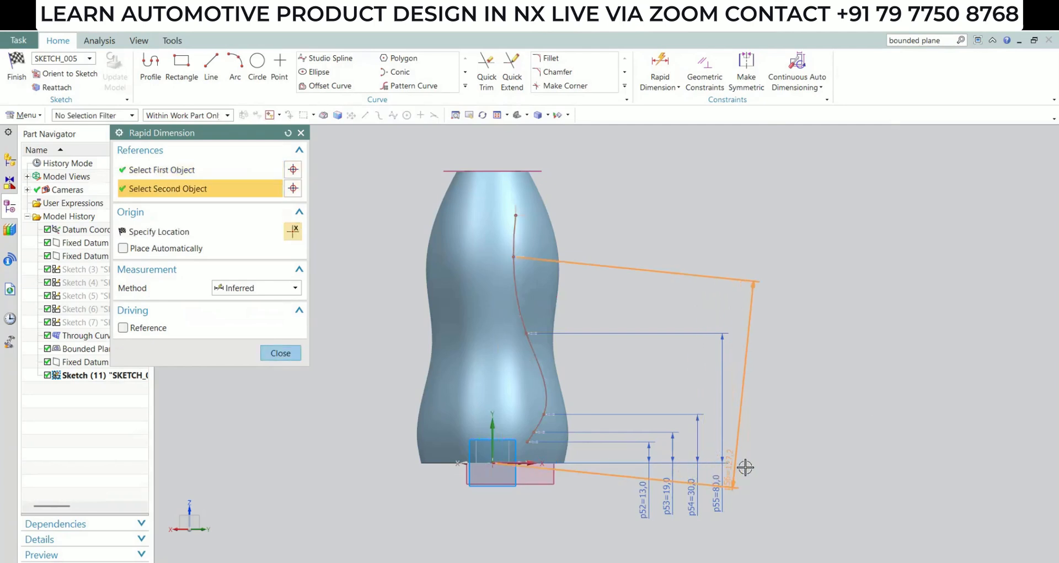
click(768, 459)
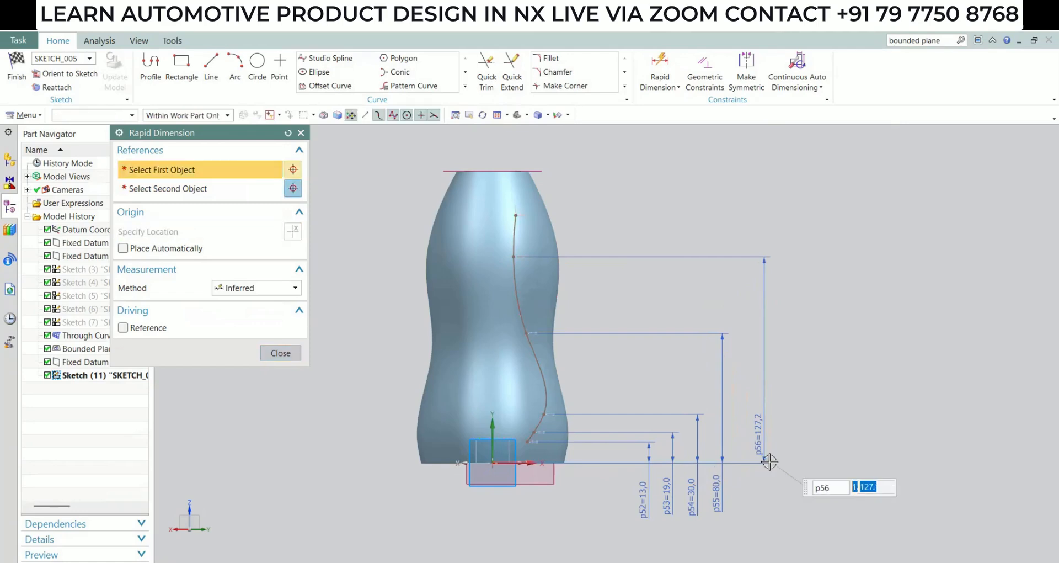
text(125)
key(Return)
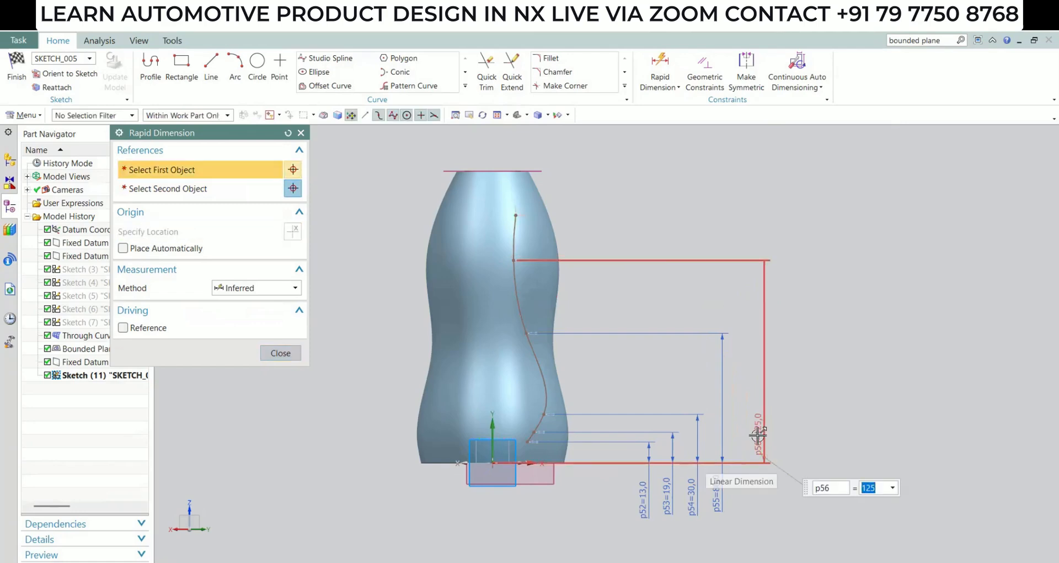
drag(758, 435, 742, 492)
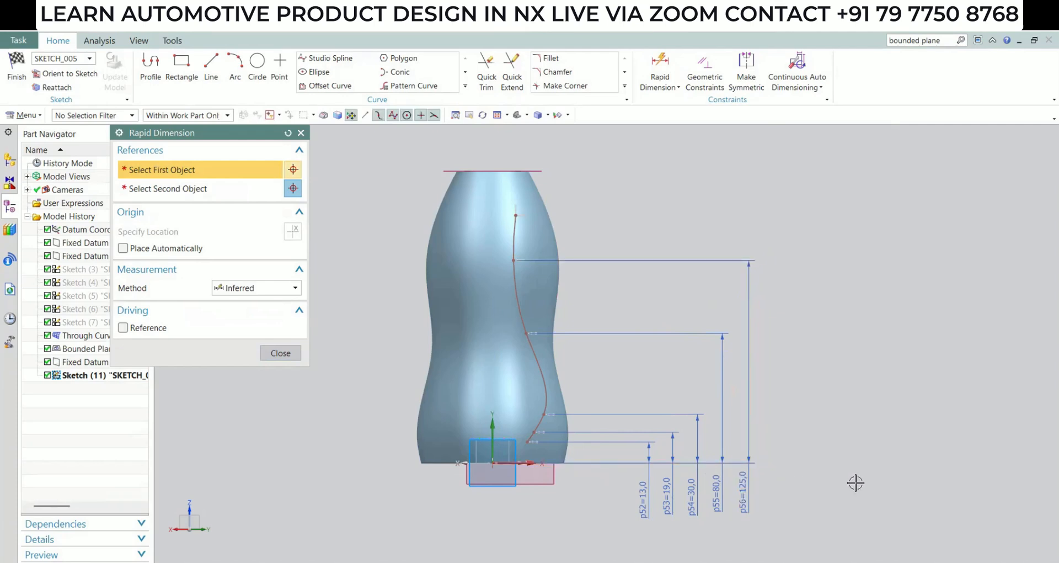
Dimension the spline's topmost point vertically from the sketch origin at 160 and line its value up beside the 125 dimension
click(516, 215)
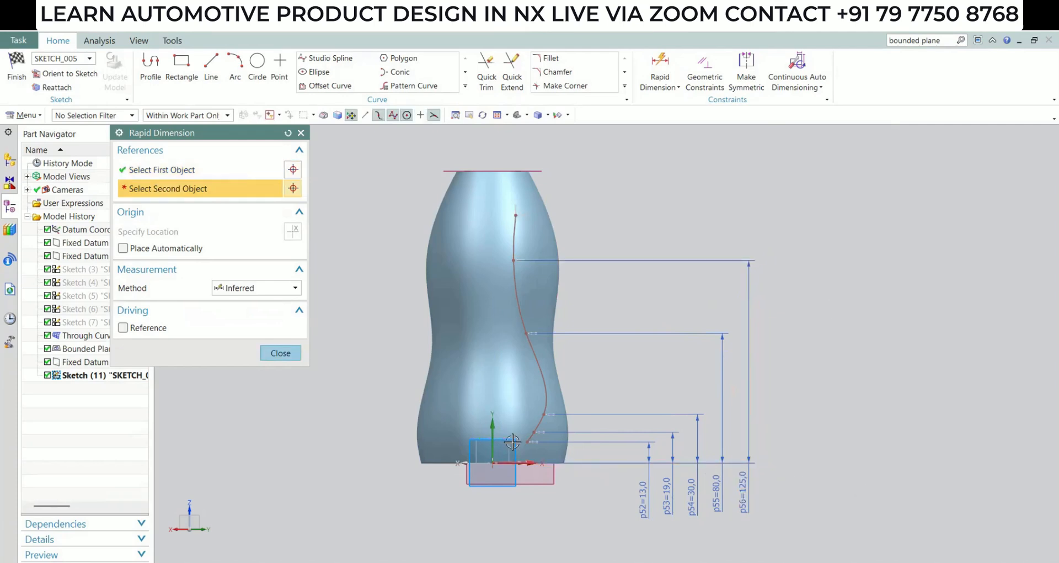
click(519, 462)
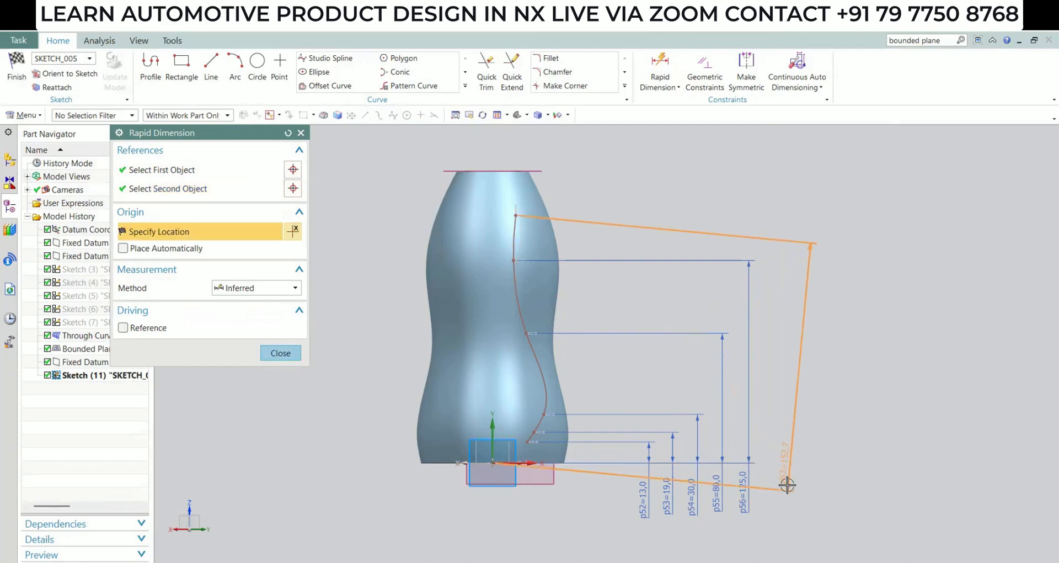
click(781, 448)
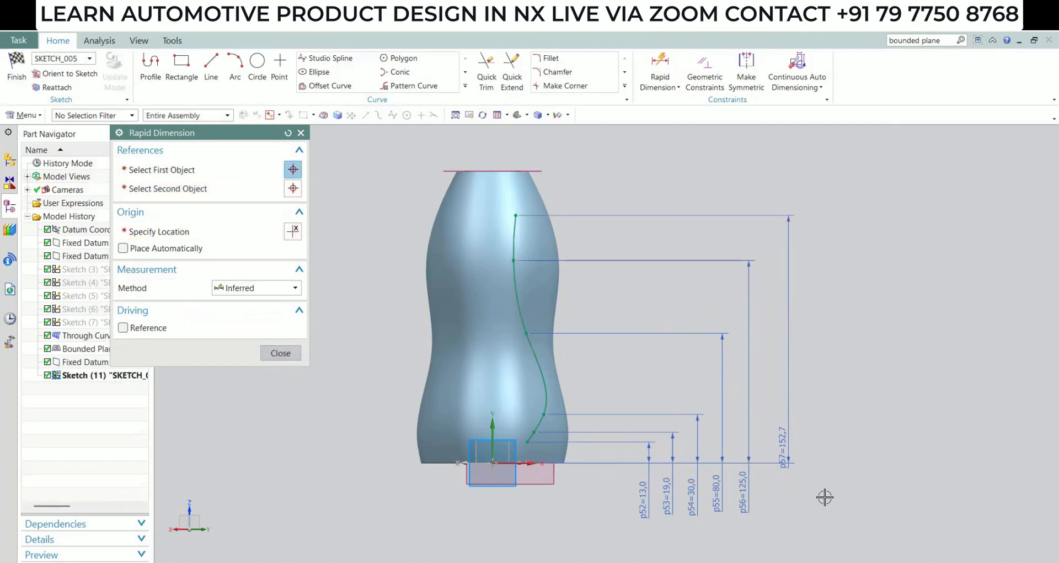
text(160)
key(Return)
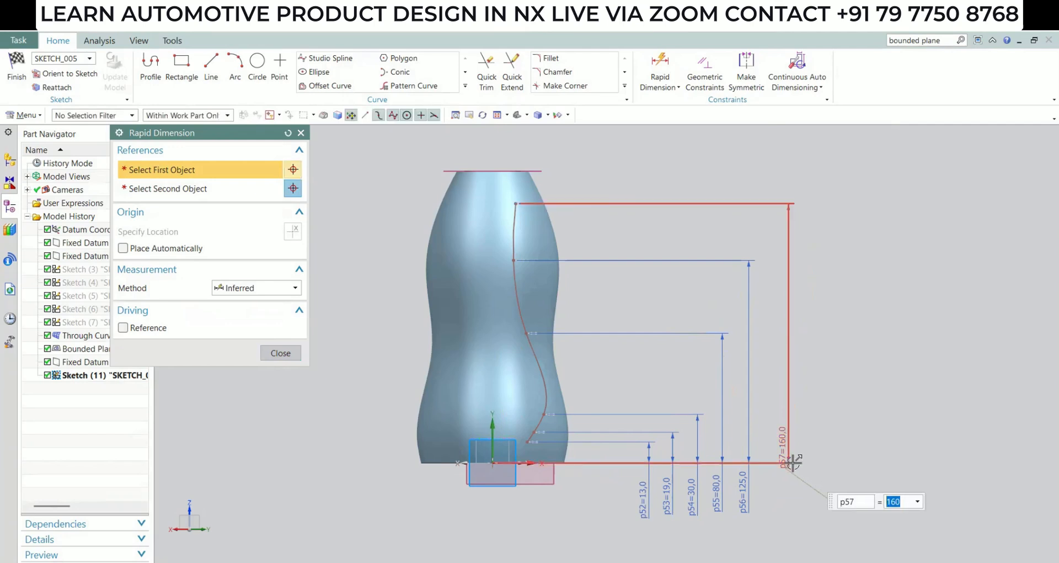
drag(766, 481, 768, 490)
Dimension the spline's topmost point horizontally from the sketch's vertical axis at 9.5, with the value below the bottle base
scroll(837, 406, down, 3)
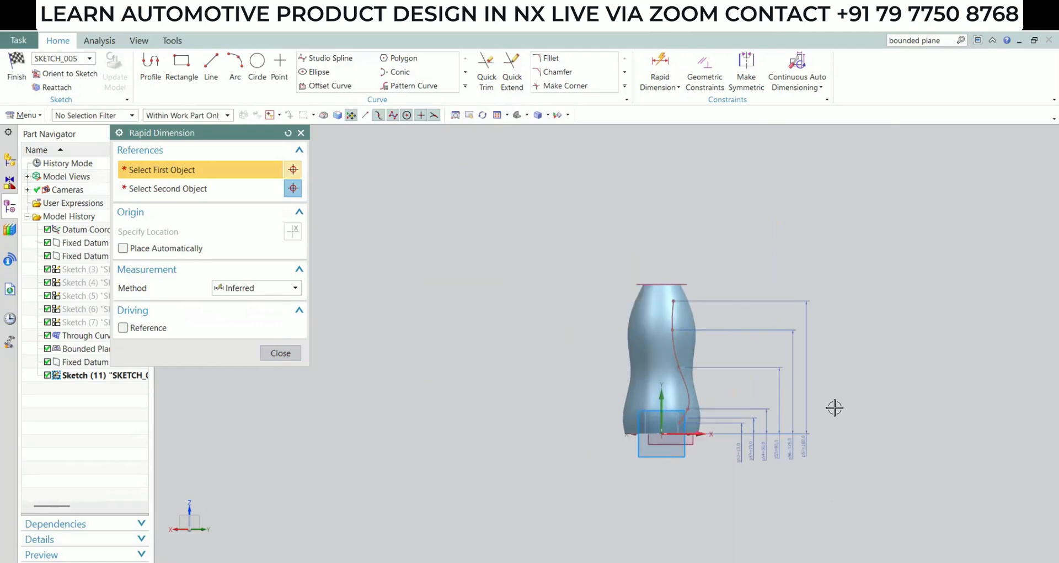
mouse_move(676, 465)
shift+middle_down()
mouse_move(625, 361)
mouse_move(603, 407)
shift+middle_up()
scroll(625, 361, up, 2)
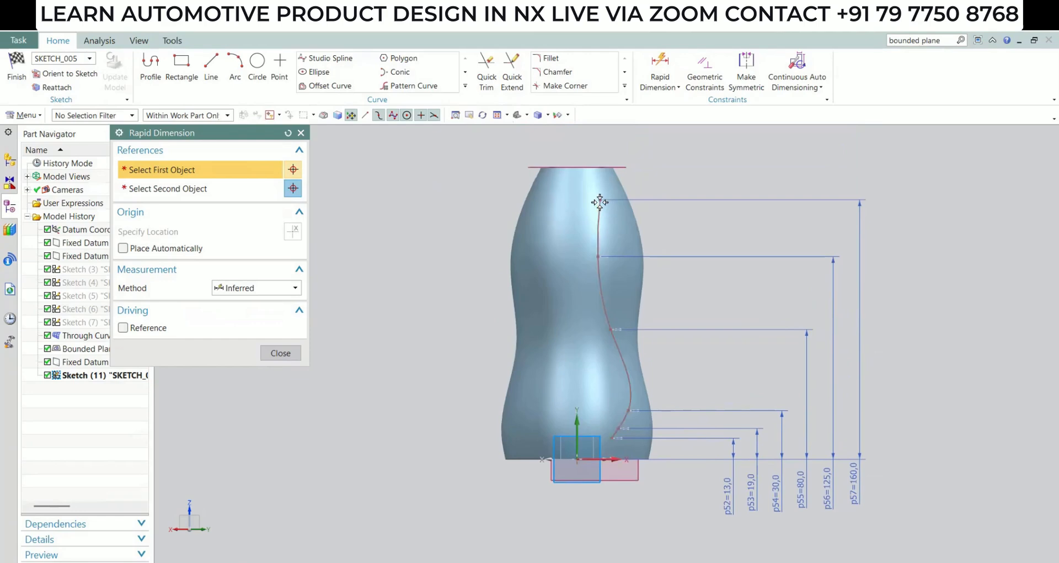
click(601, 200)
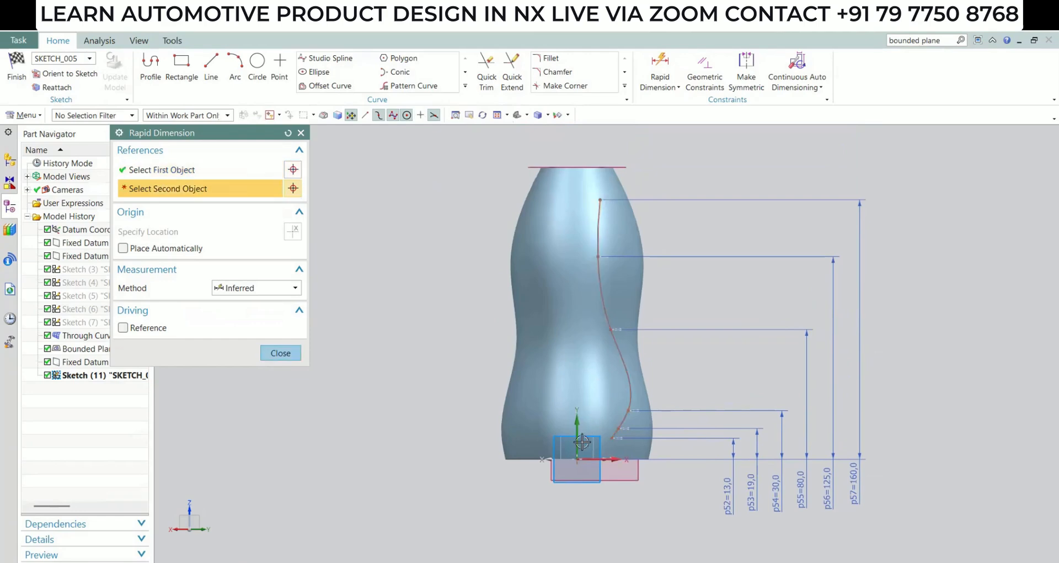
click(576, 442)
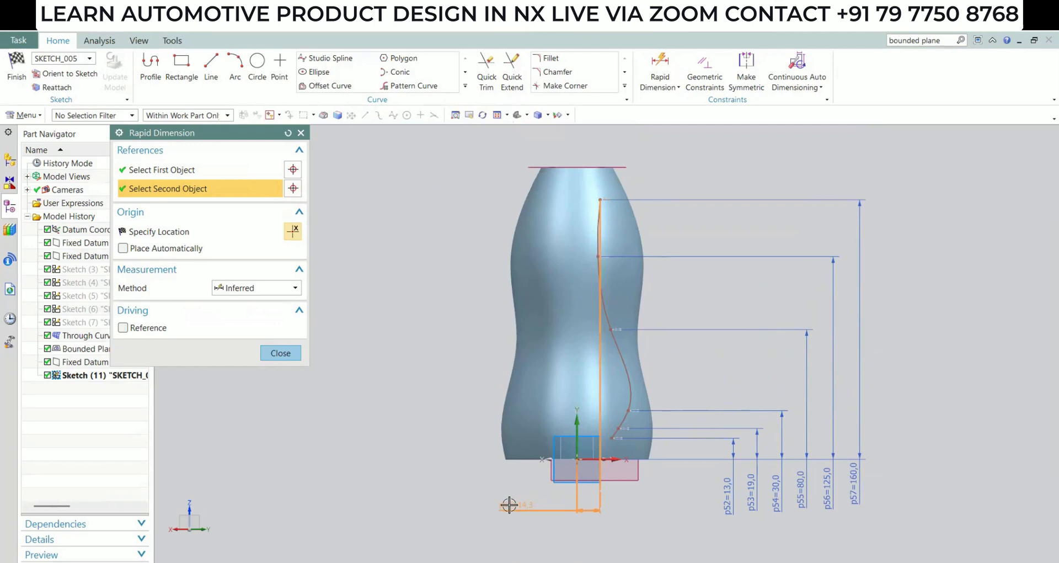
click(443, 473)
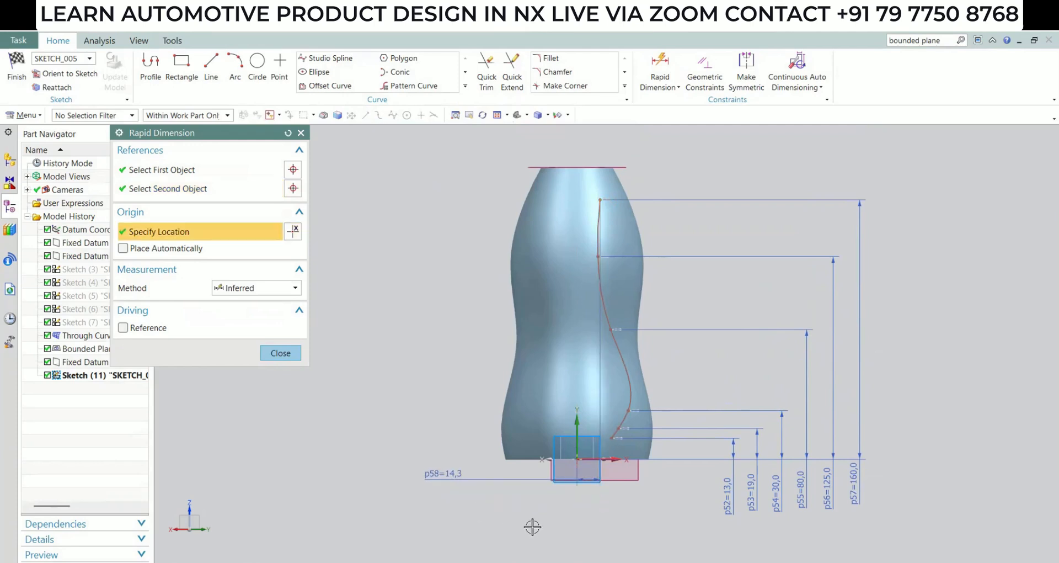
text(9.5)
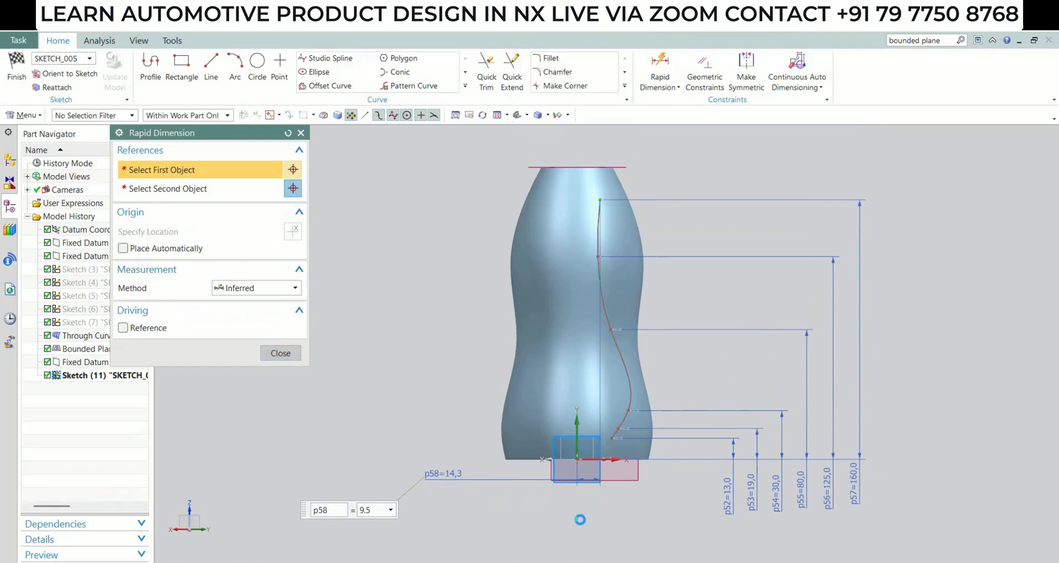
key(Return)
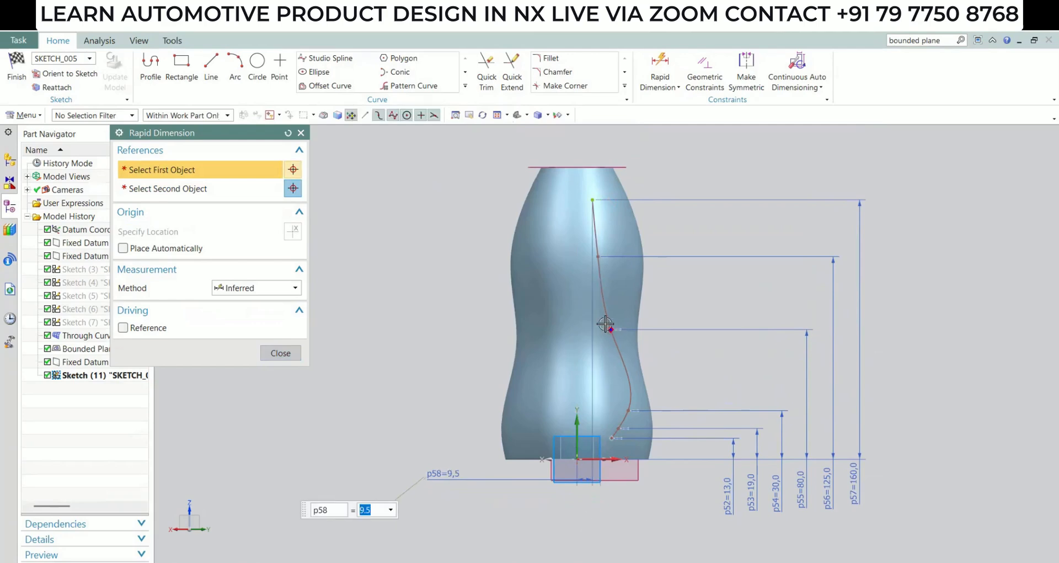
Dimension the second spline point from the top horizontally to the vertical axis at 8.5, below the 9.5 dimension
click(599, 257)
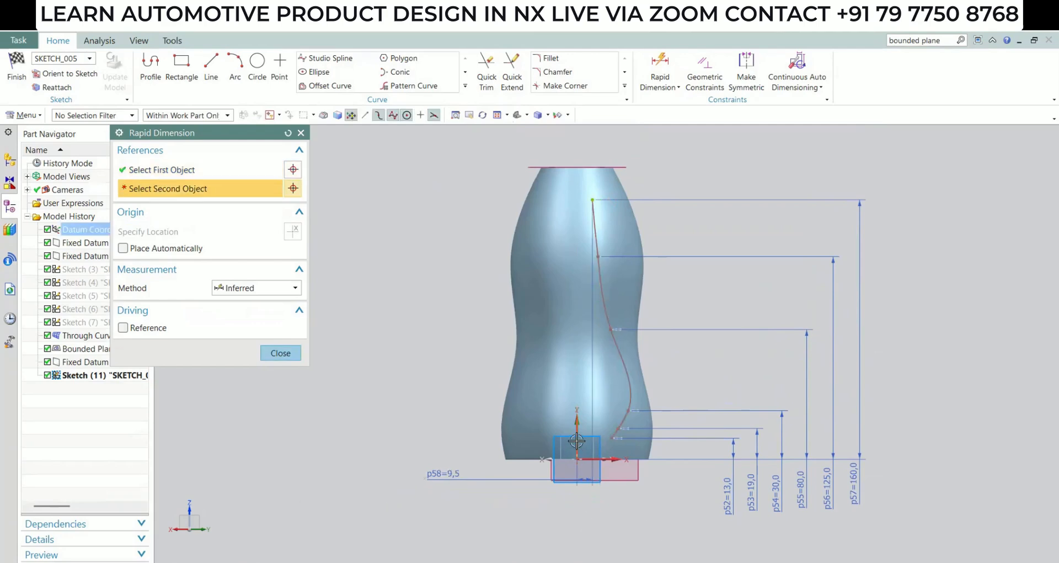
click(576, 514)
click(441, 508)
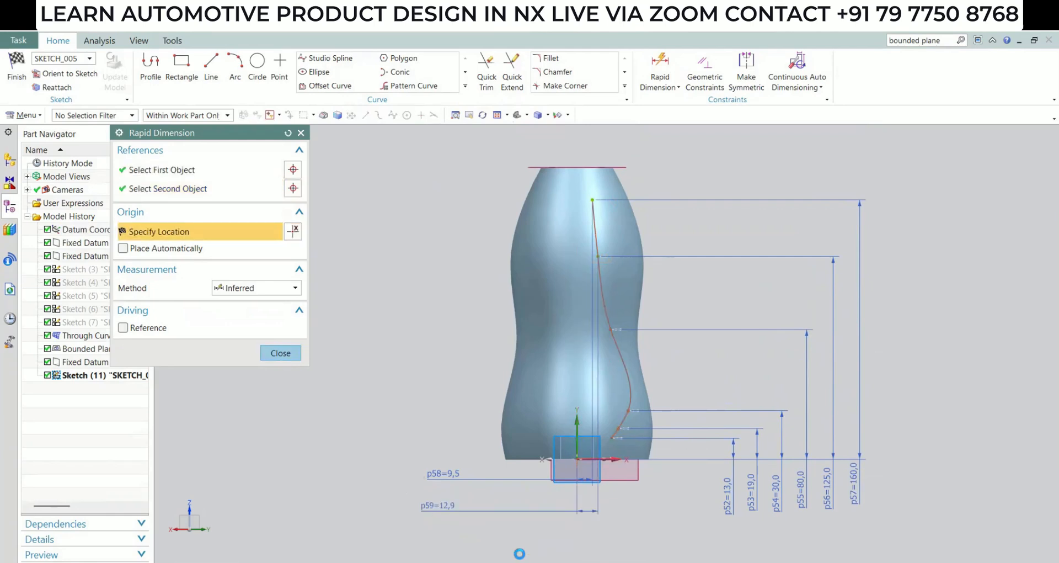
text(8.5)
key(Return)
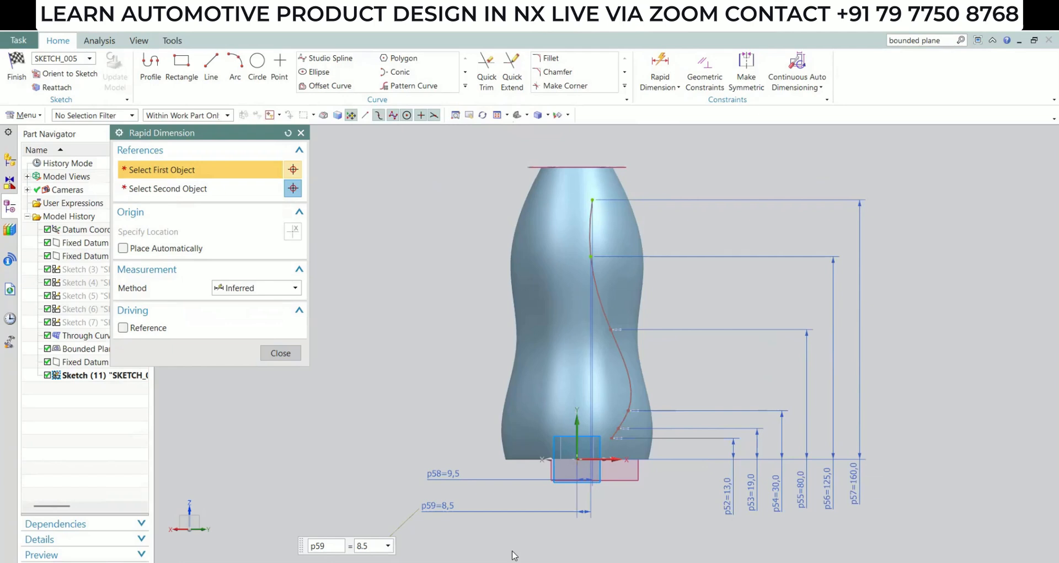
Dimension the third spline point from the top horizontally to the vertical axis at 12, below the 8.5 dimension
click(608, 332)
click(577, 429)
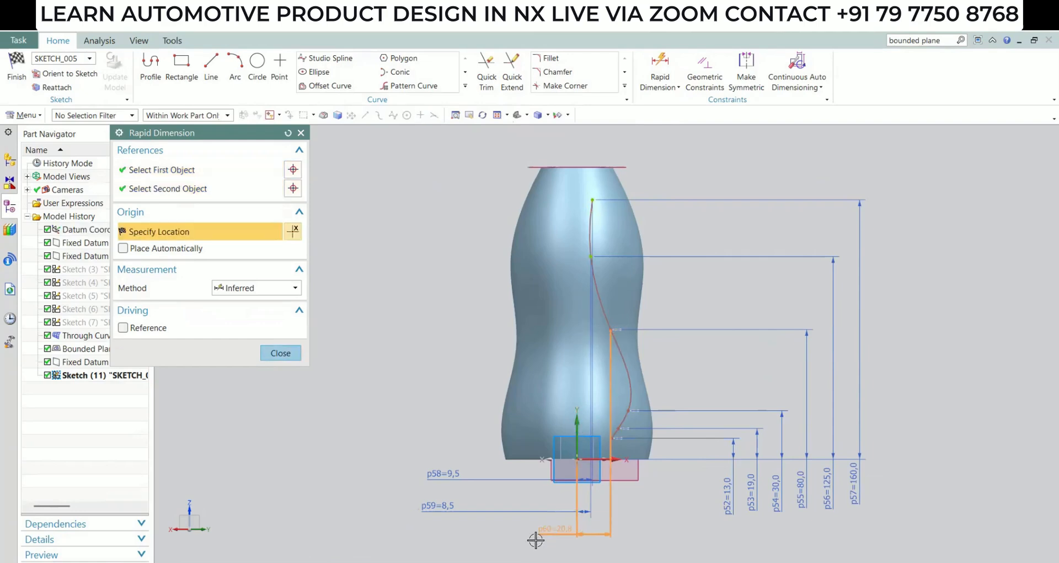
click(437, 531)
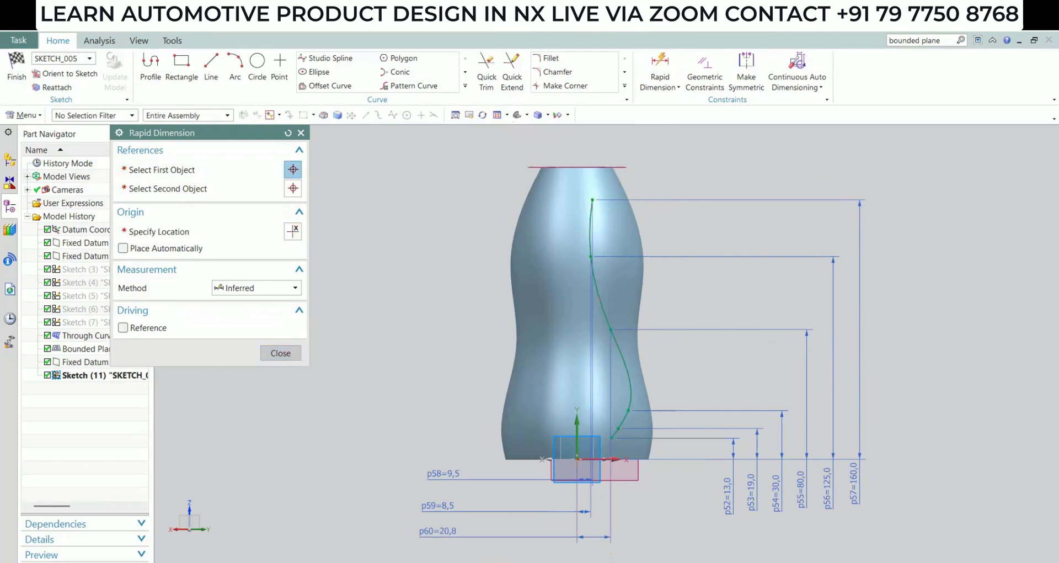
text(12)
key(Return)
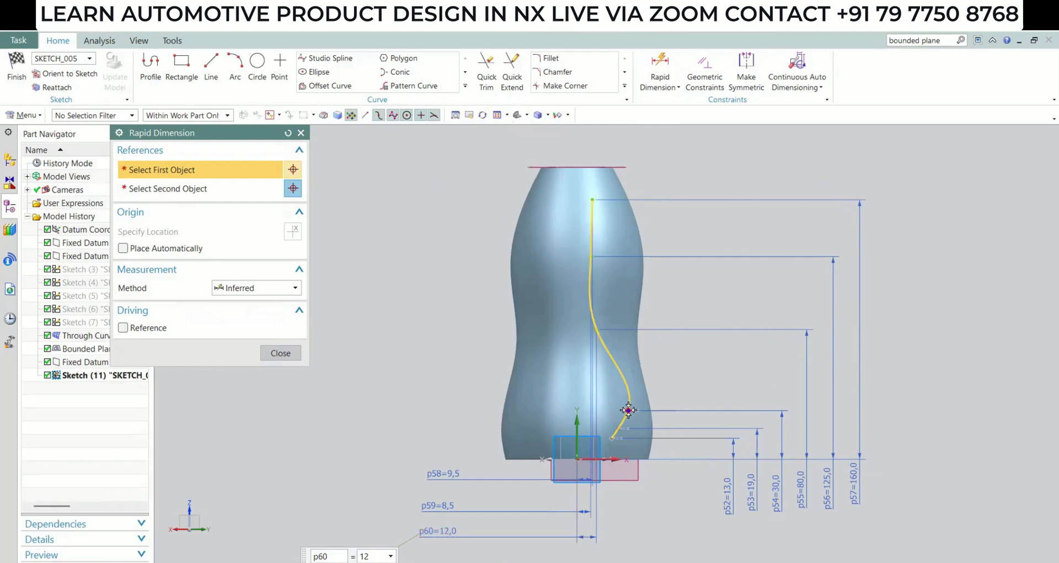
Dimension the third spline point from the base horizontally to the vertical axis at 21.6, below the 12 dimension
click(625, 418)
click(577, 420)
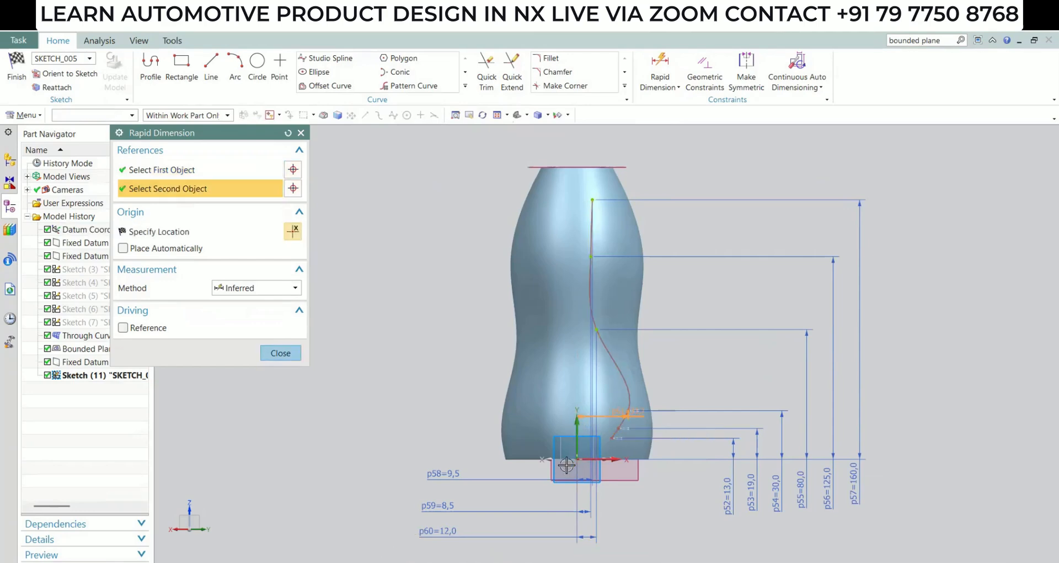
scroll(544, 492, down, 3)
click(516, 512)
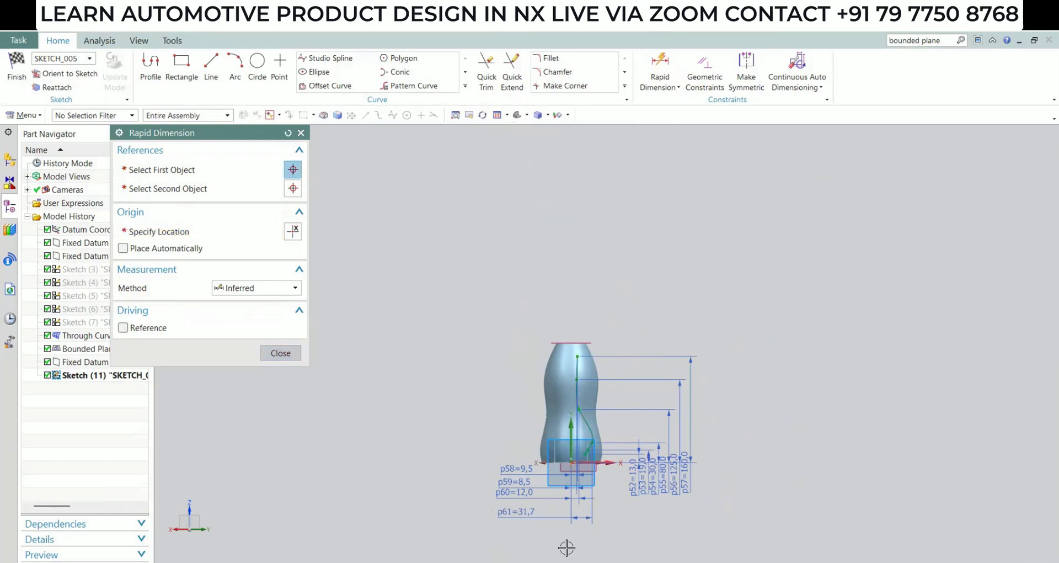
text(21.6)
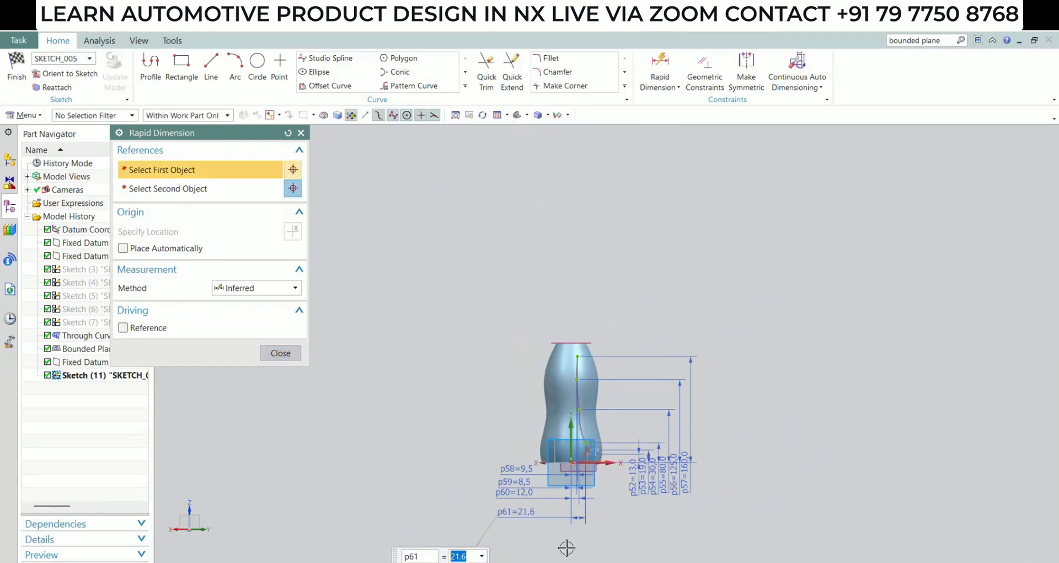
Dimension the second-lowest spline point horizontally from the vertical axis at 20, placing it below the 21.6 dimension
scroll(544, 403, down, 3)
scroll(544, 403, up, 6)
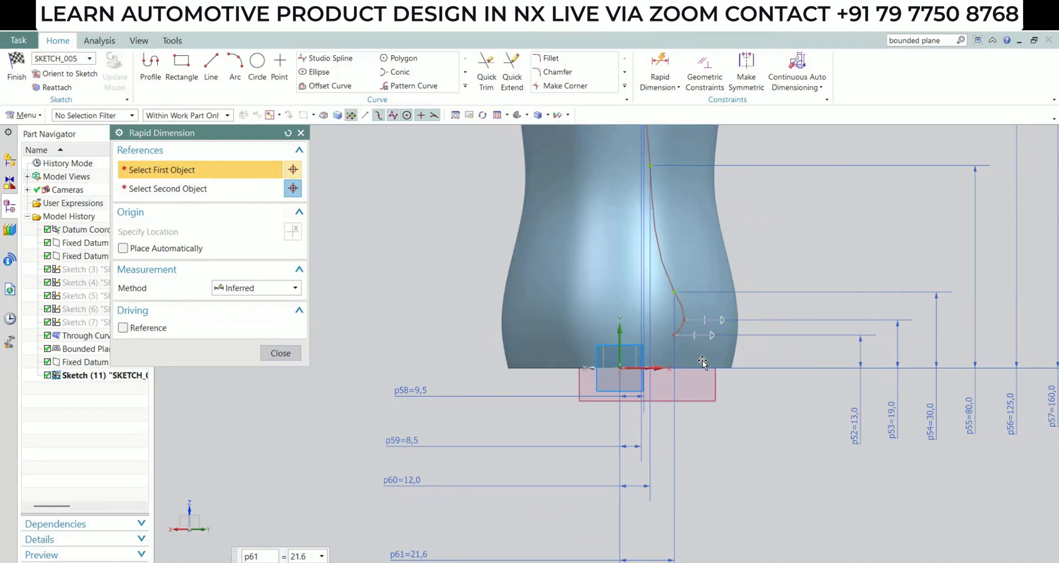
click(684, 319)
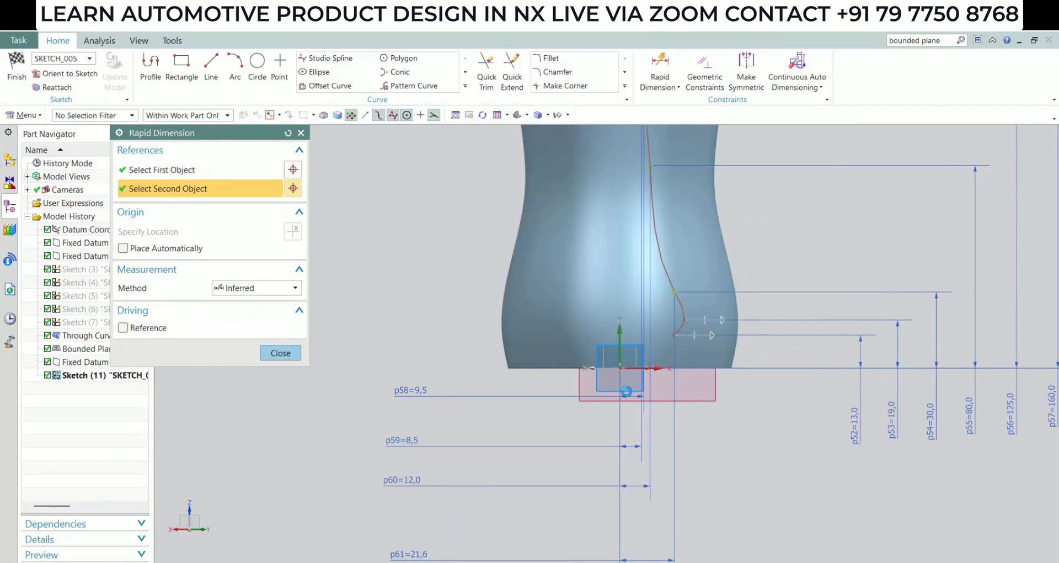
click(626, 391)
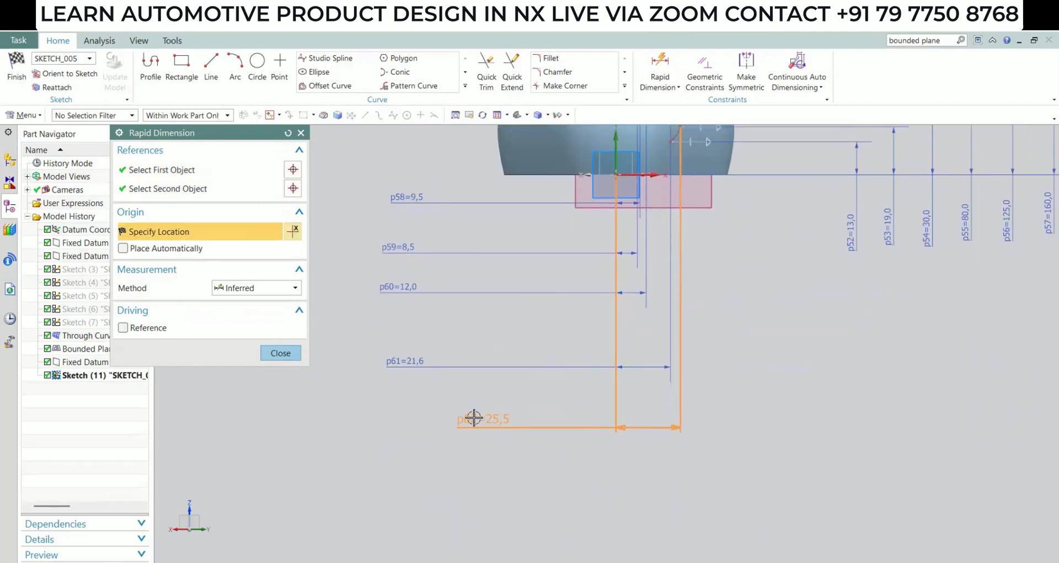
click(420, 407)
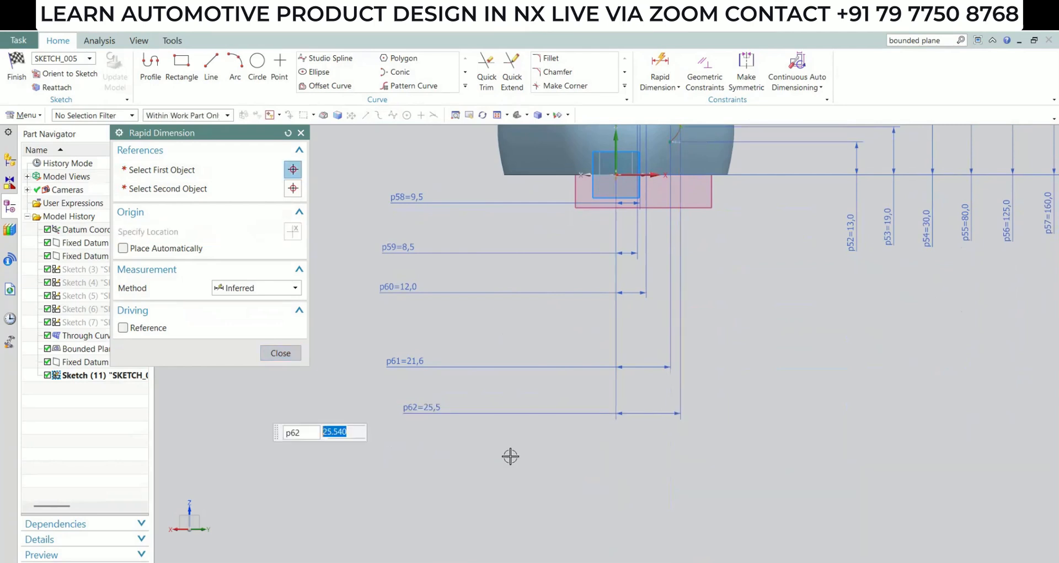
text(20)
key(Return)
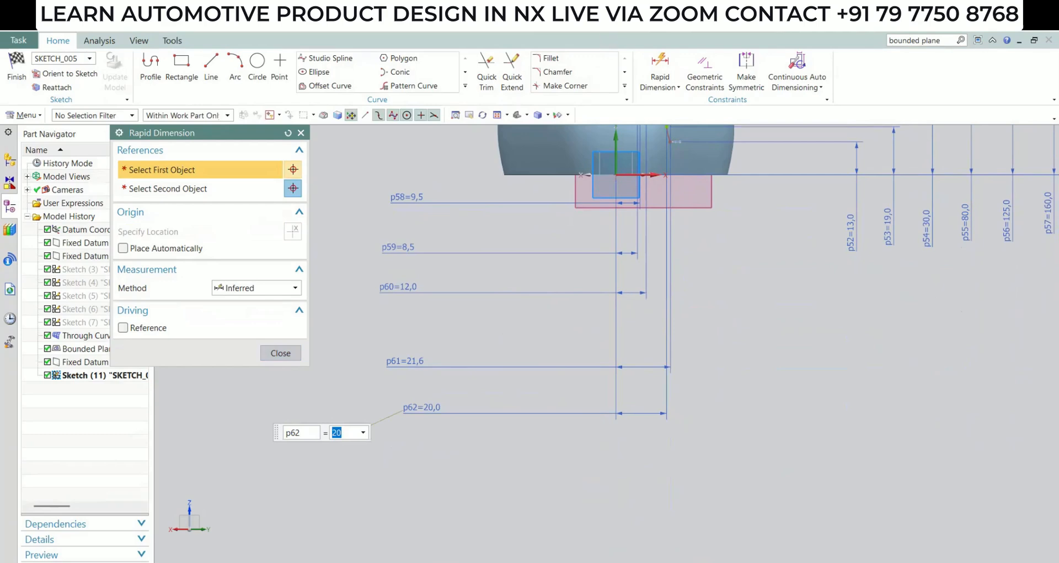
Dimension the spline's lowest point horizontally from the vertical axis at 17, placing it below the 20 dimension
scroll(546, 281, up, 1)
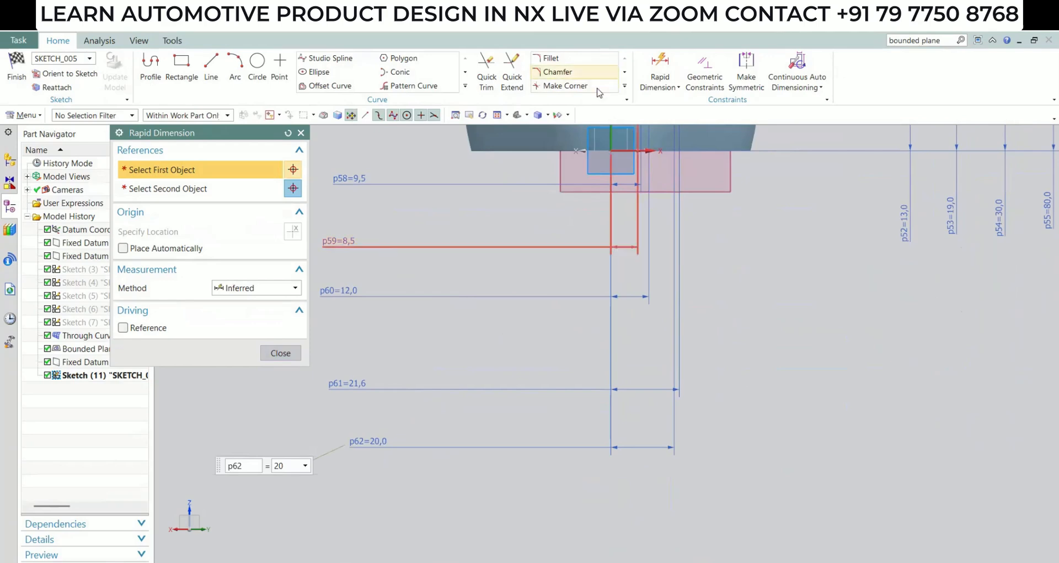
shift+middle_drag(628, 234, 597, 327)
click(646, 200)
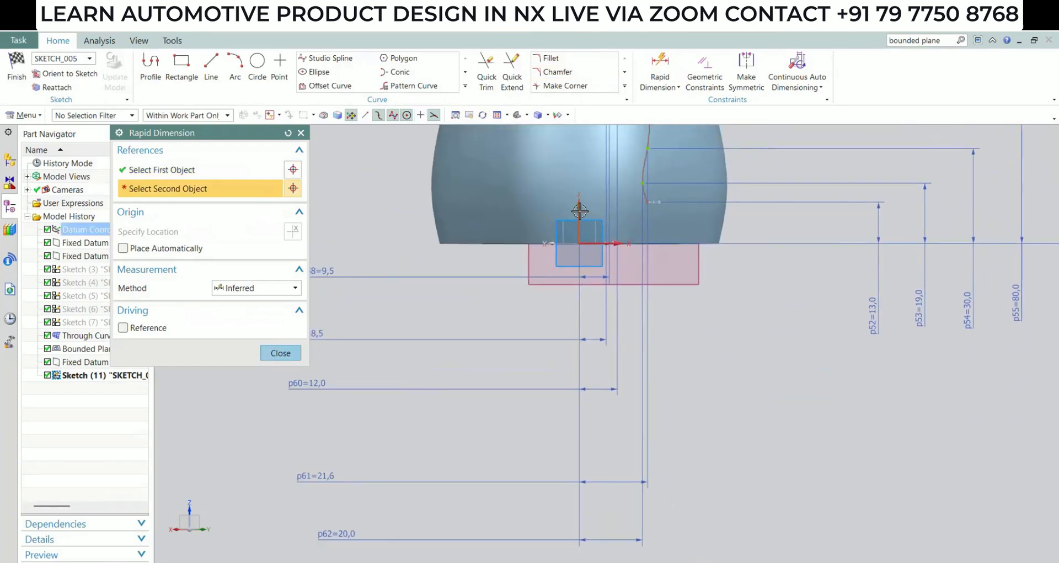
click(578, 220)
shift+middle_drag(619, 426, 619, 203)
click(432, 363)
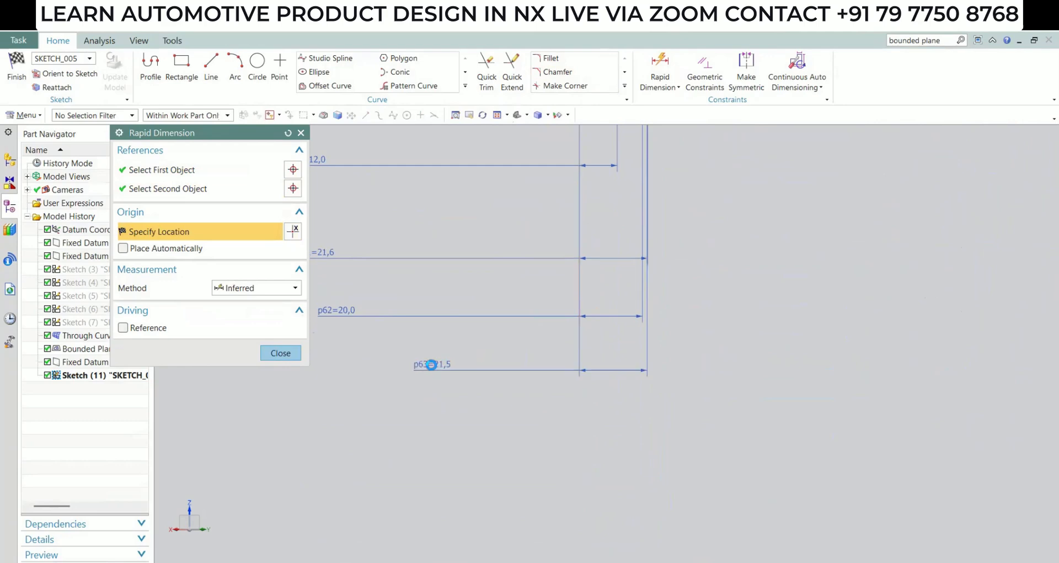
text(1)
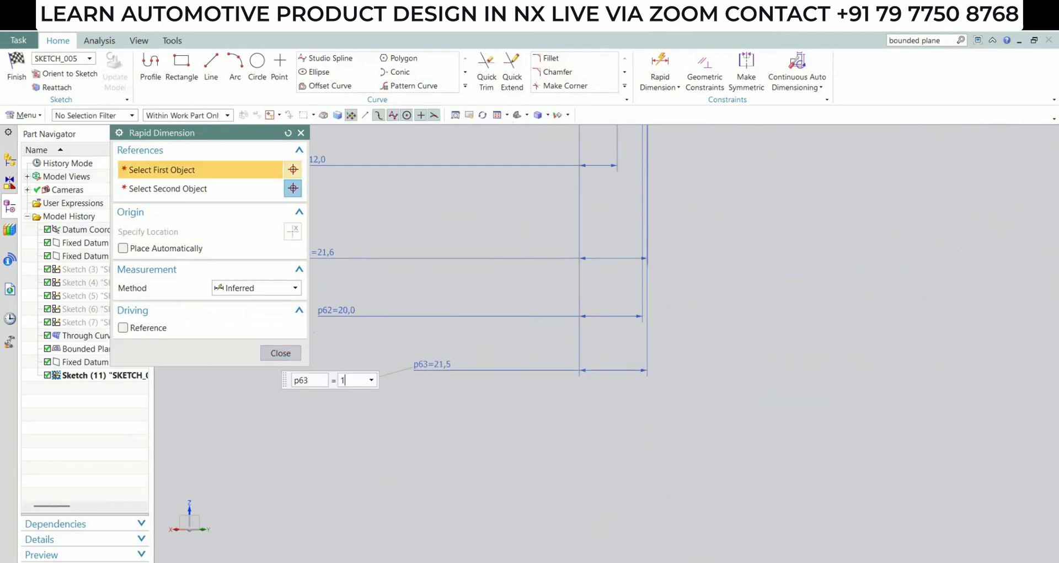
text(7)
key(Return)
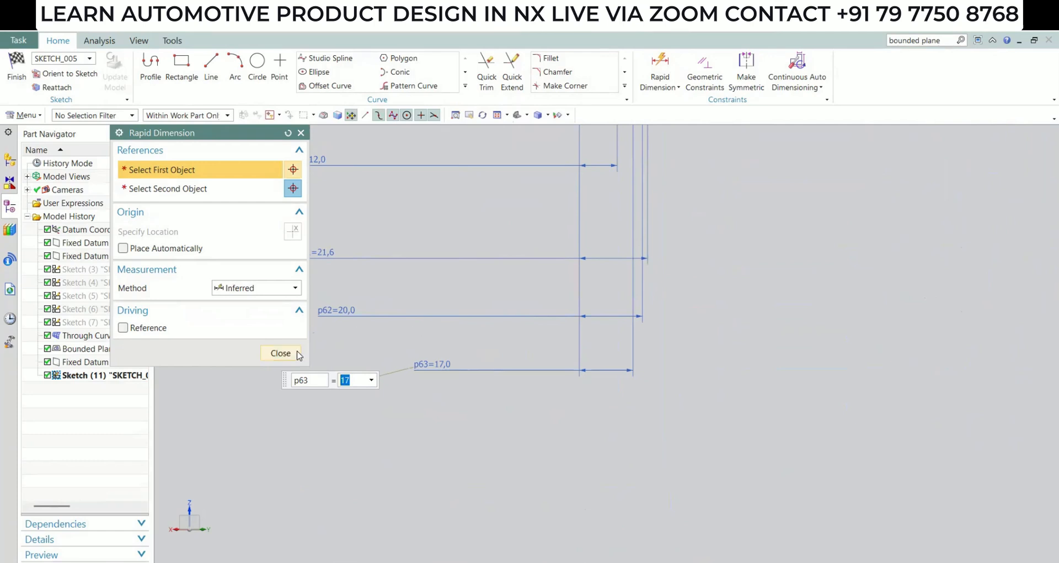
Mirror the dimensioned spline about the vertical Z axis of the datum coordinate system
middle_click(556, 352)
key(ctrl+f)
scroll(527, 336, up, 3)
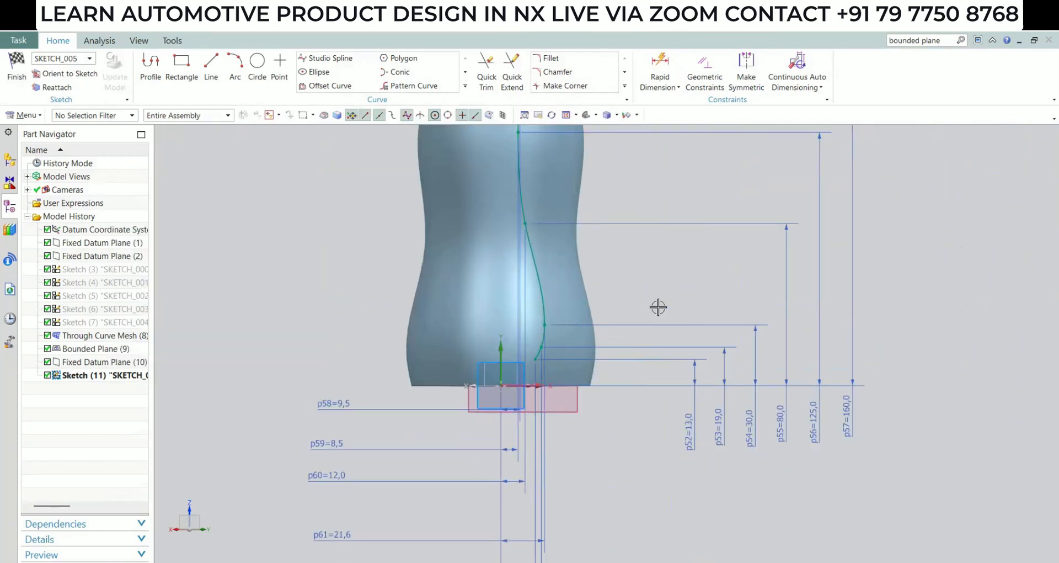
shift+middle_drag(626, 307, 620, 376)
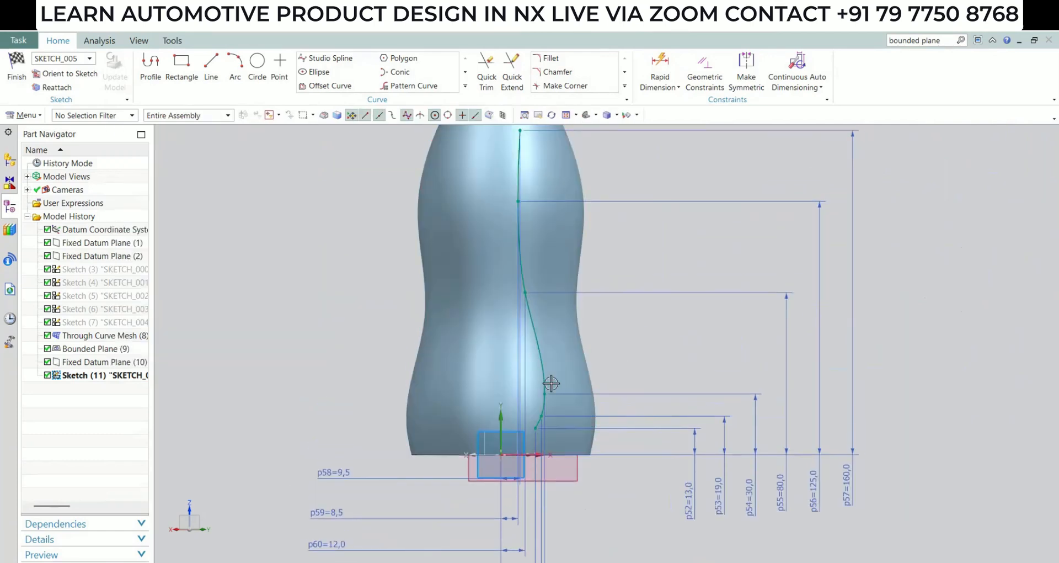
scroll(524, 345, up, 2)
scroll(508, 247, down, 4)
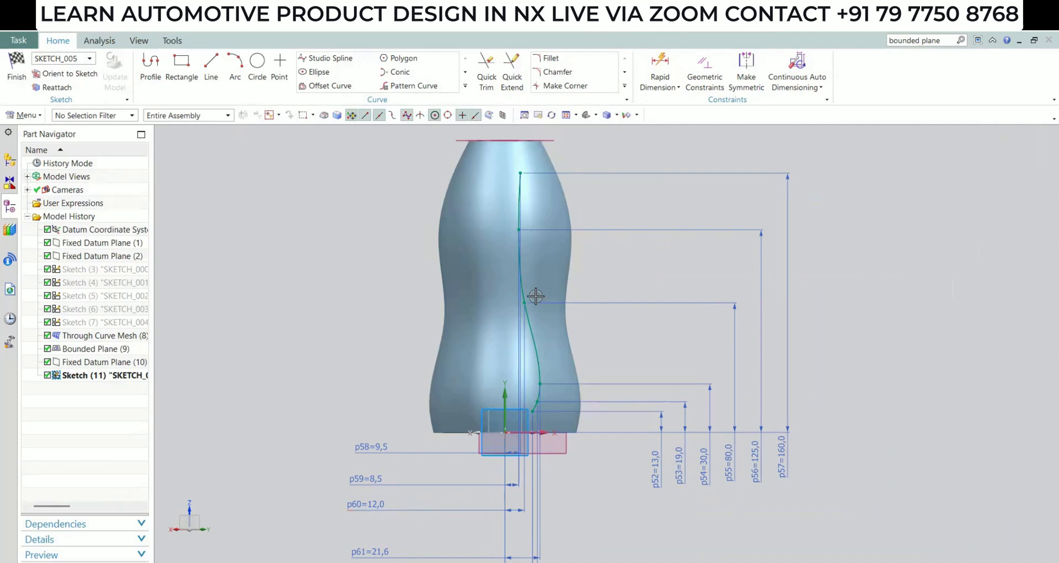
shift+middle_drag(536, 296, 540, 347)
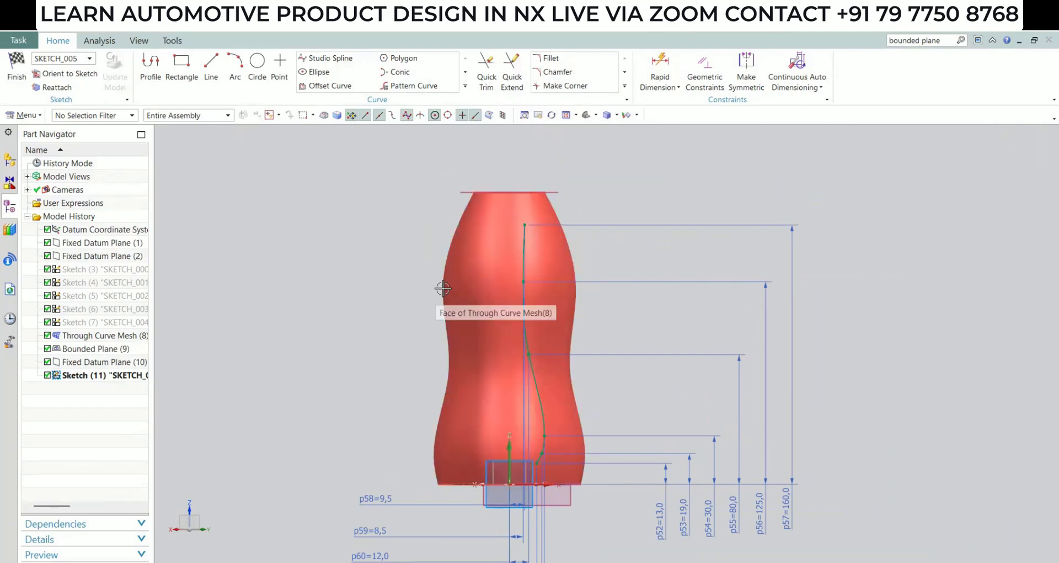
click(466, 86)
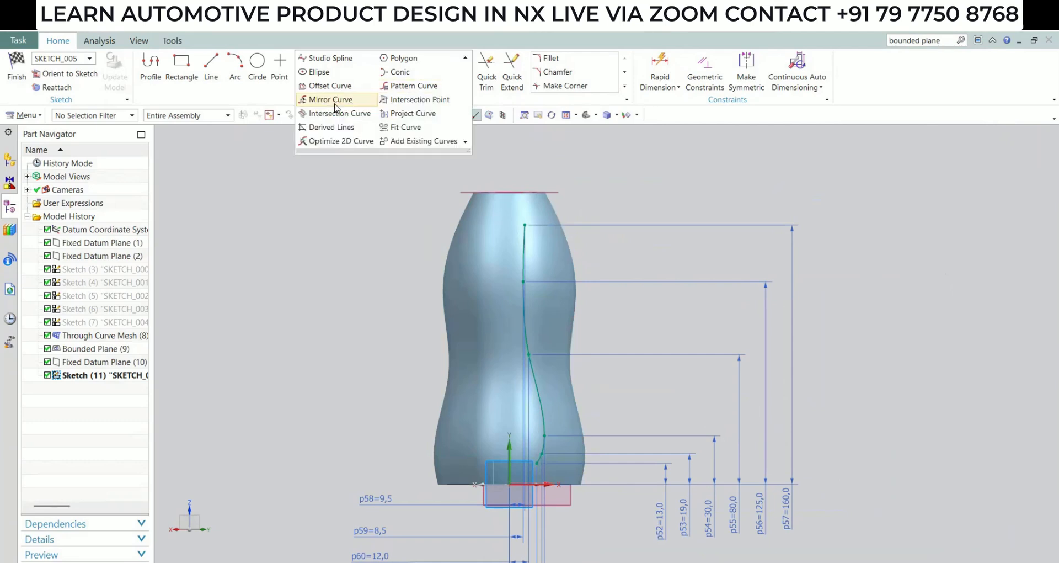
click(333, 102)
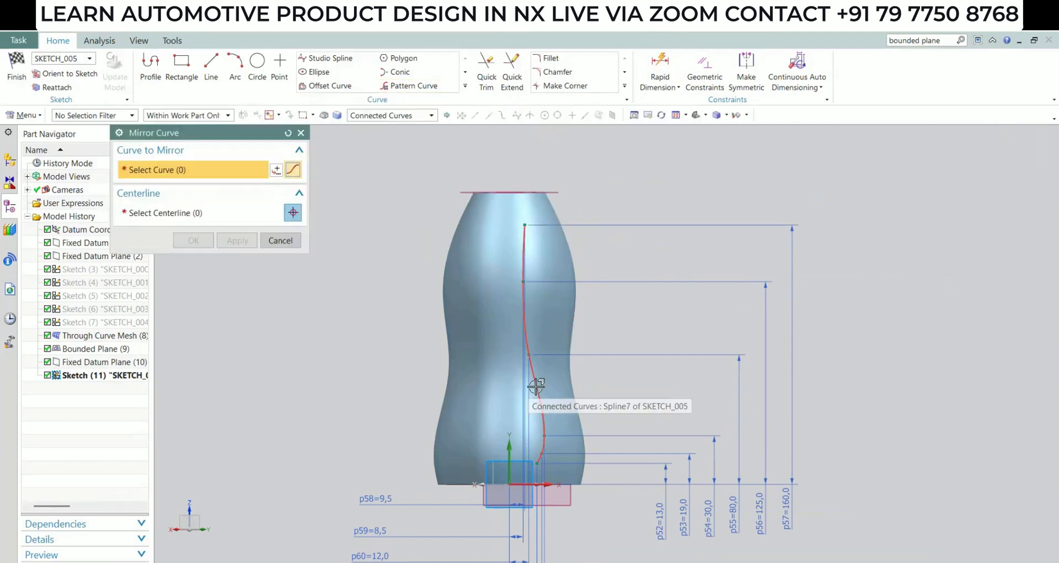
click(536, 386)
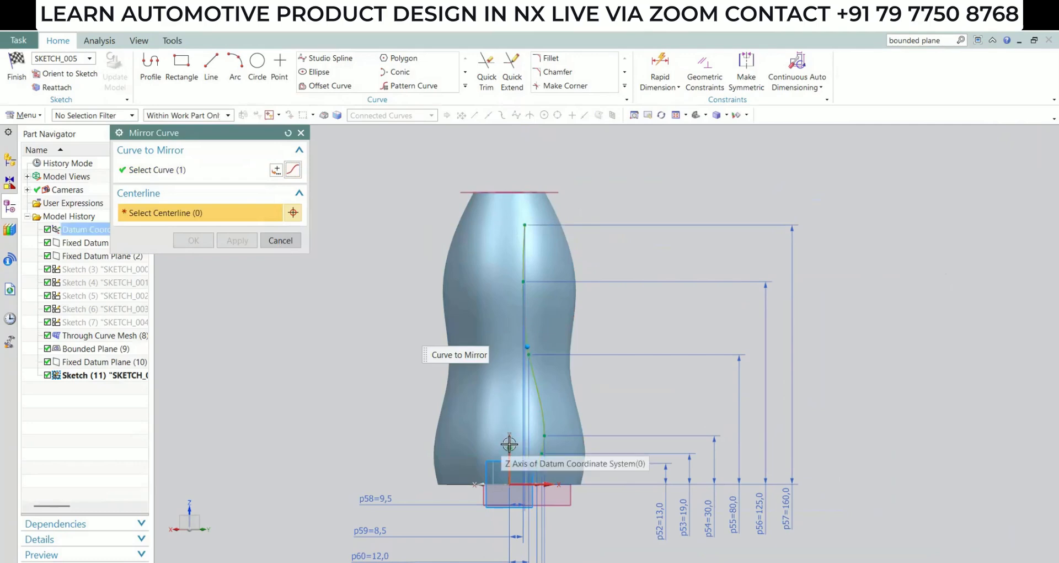
click(509, 443)
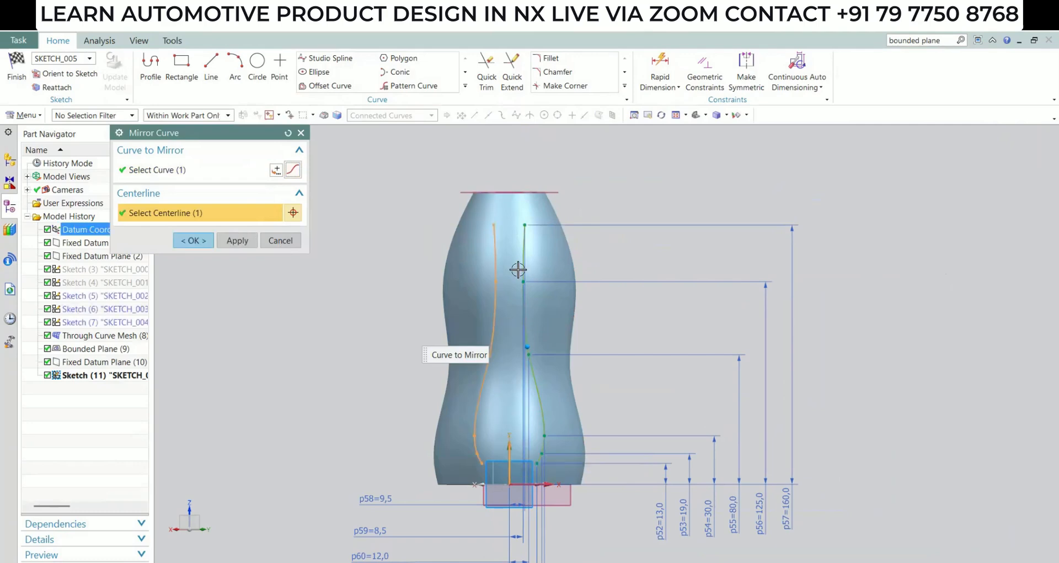
click(190, 241)
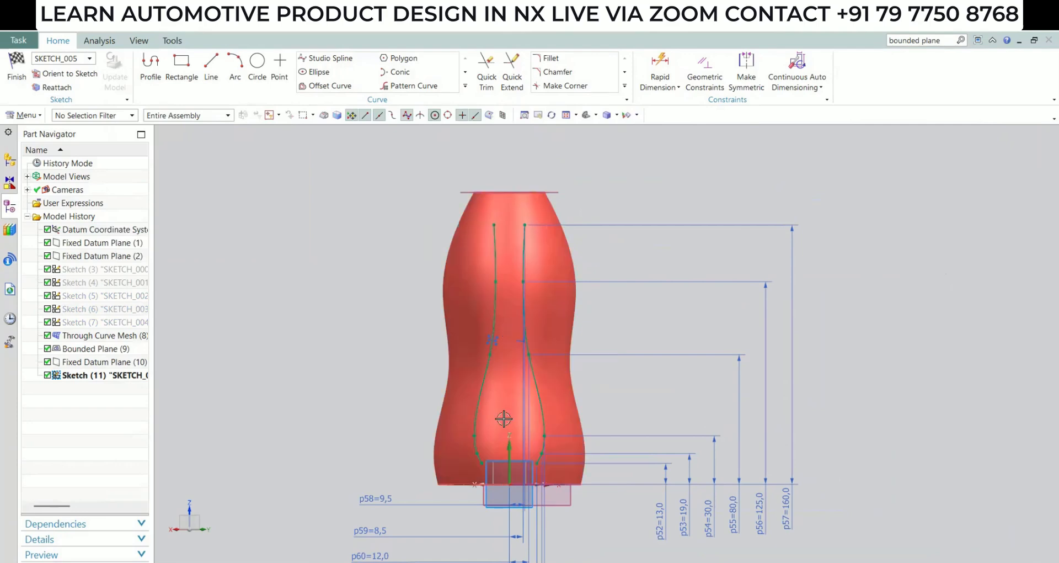
Draw a horizontal line of length 34 joining the lower endpoints of the two mirrored splines
shift+middle_drag(493, 442, 490, 383)
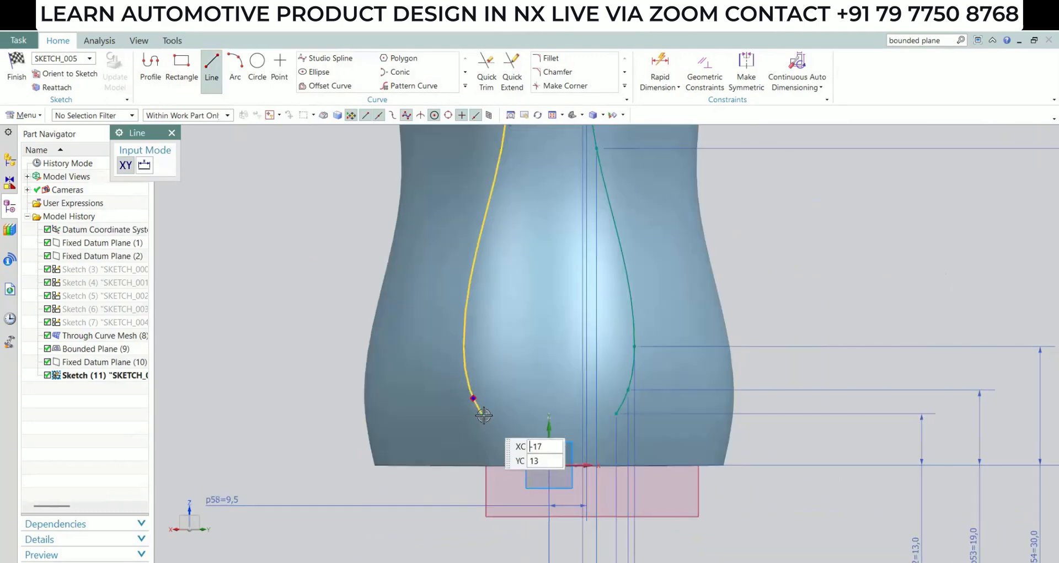
click(473, 398)
scroll(496, 405, up, 3)
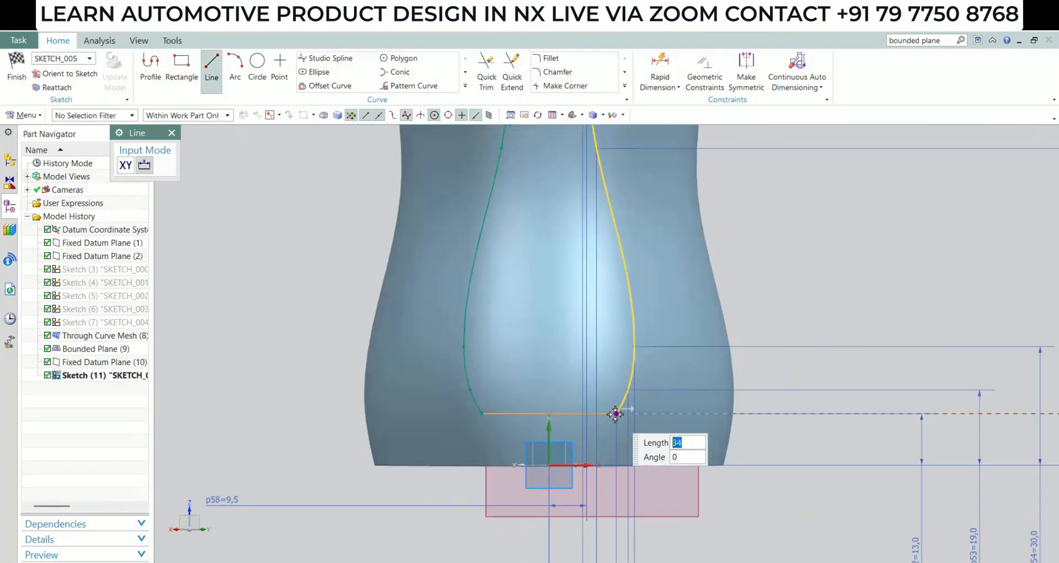
click(616, 413)
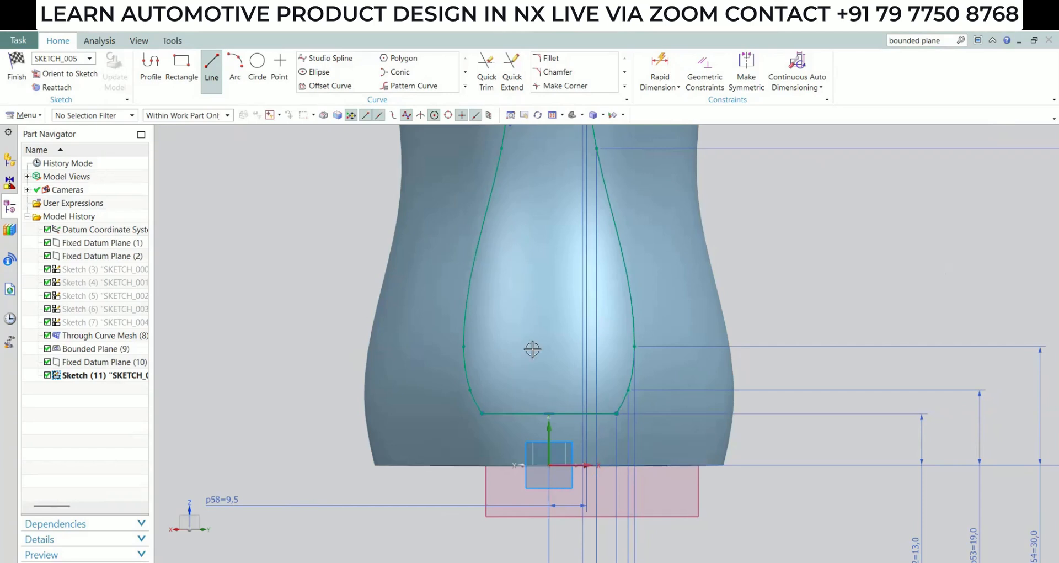
Draw a three-point circle about 19 in diameter through the upper endpoints of both splines
shift+middle_drag(531, 348, 534, 477)
shift+middle_drag(524, 217, 527, 453)
scroll(532, 281, up, 1)
shift+middle_drag(449, 191, 441, 286)
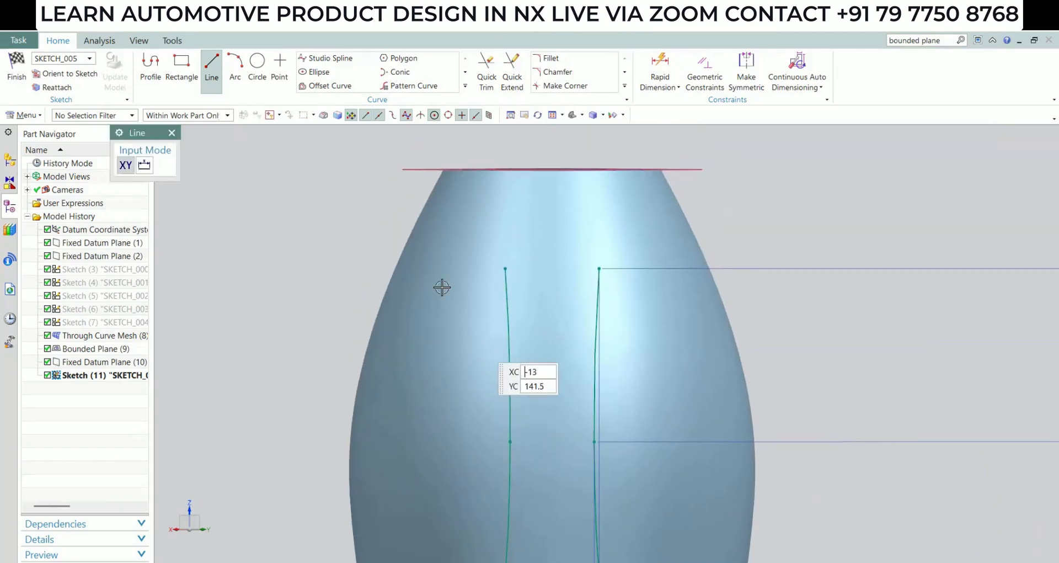
click(257, 68)
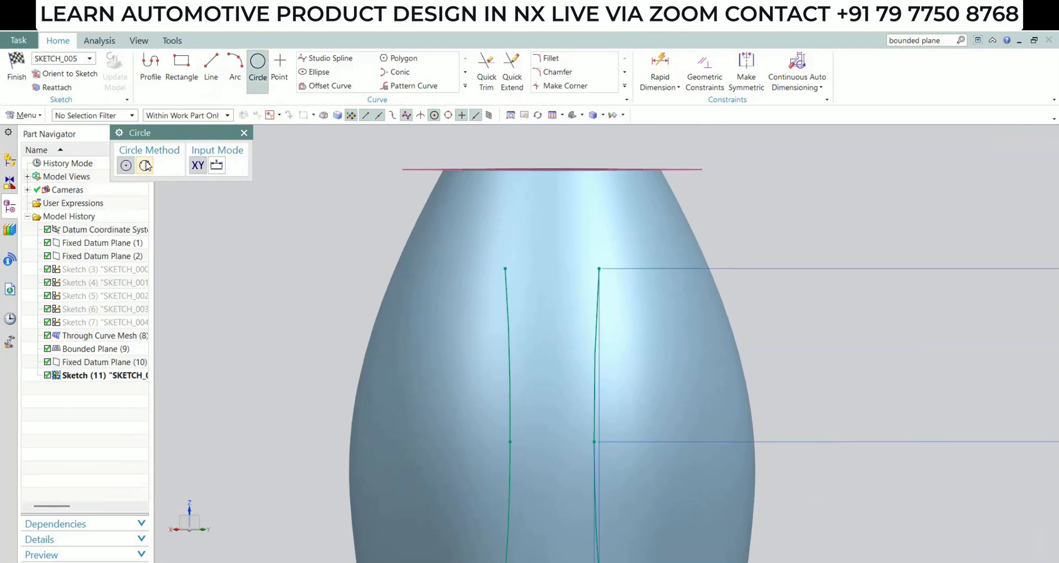
click(145, 165)
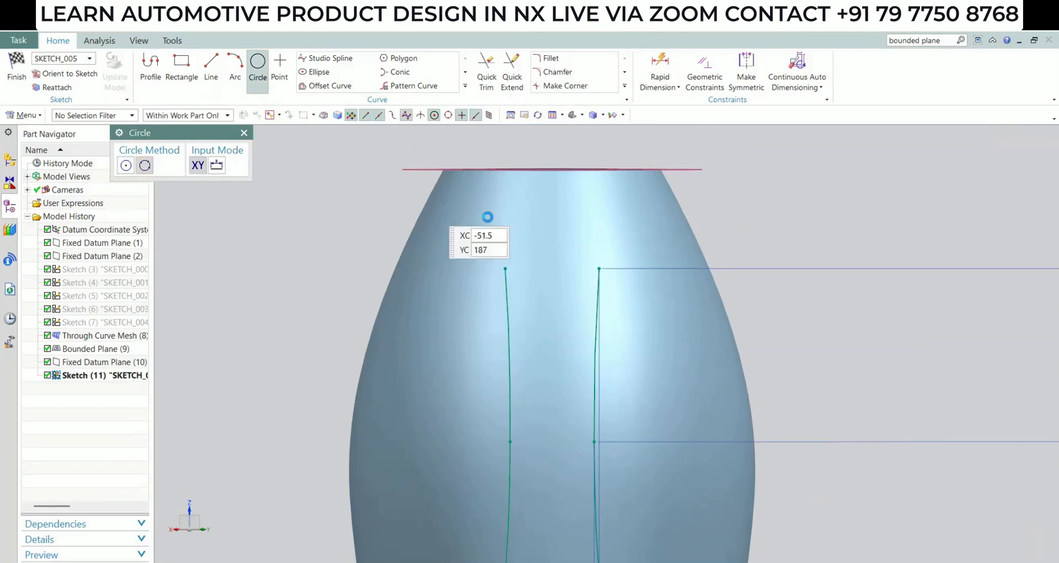
click(505, 268)
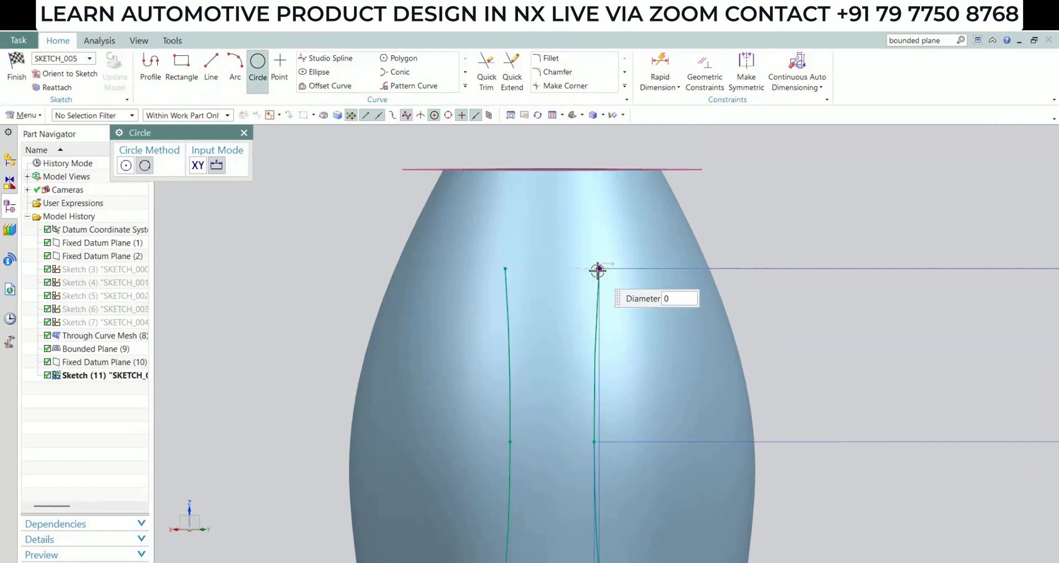
click(599, 269)
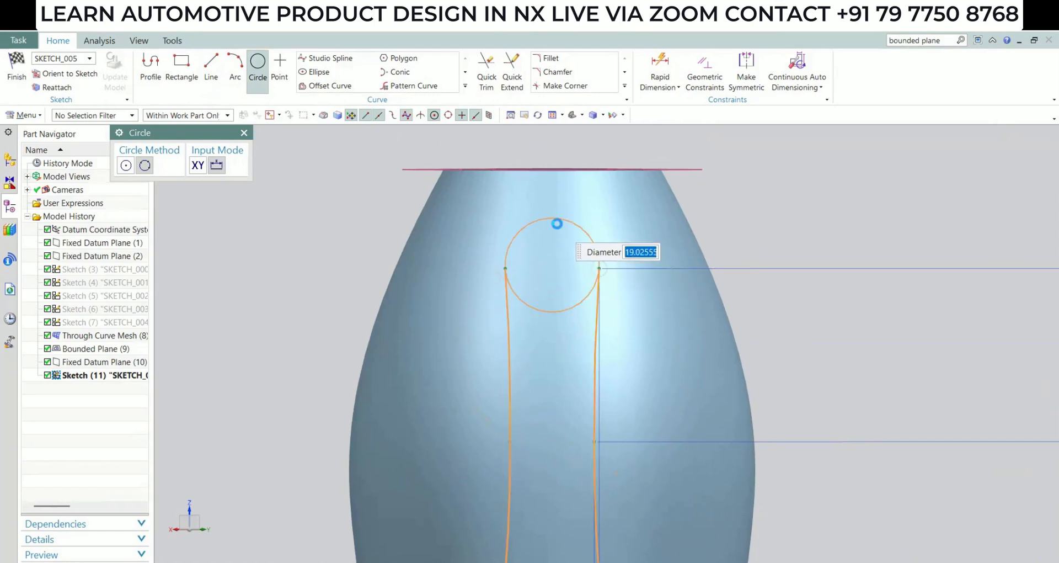
click(557, 224)
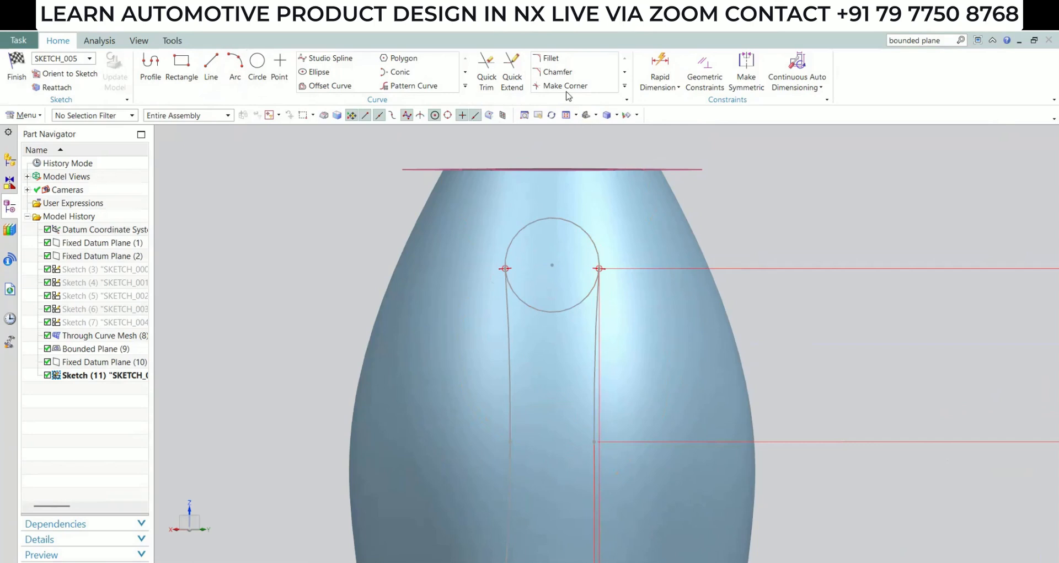
Trim away the lower half of the circle between the two splines, leaving an arc that caps the profile
click(487, 78)
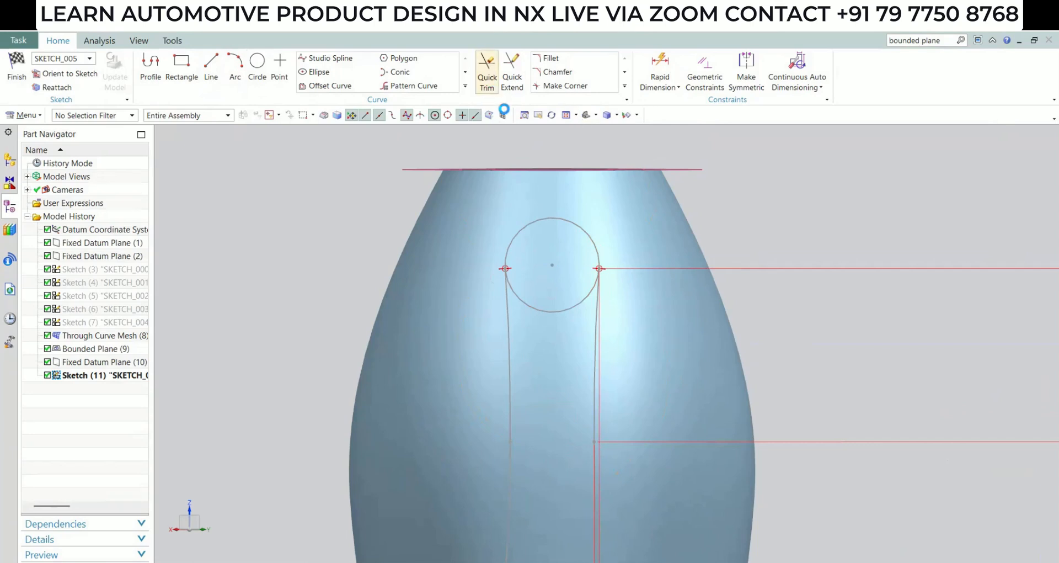
click(555, 308)
middle_click(509, 267)
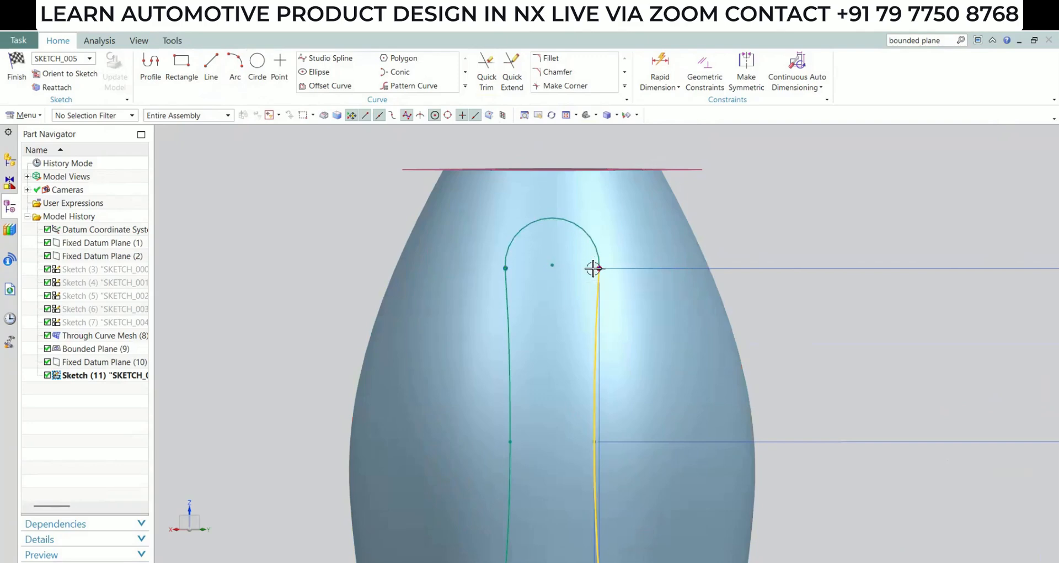
Dimension the diameter of the arc capping the profile, placing the dimension above the bottle's neck
scroll(592, 266, up, 4)
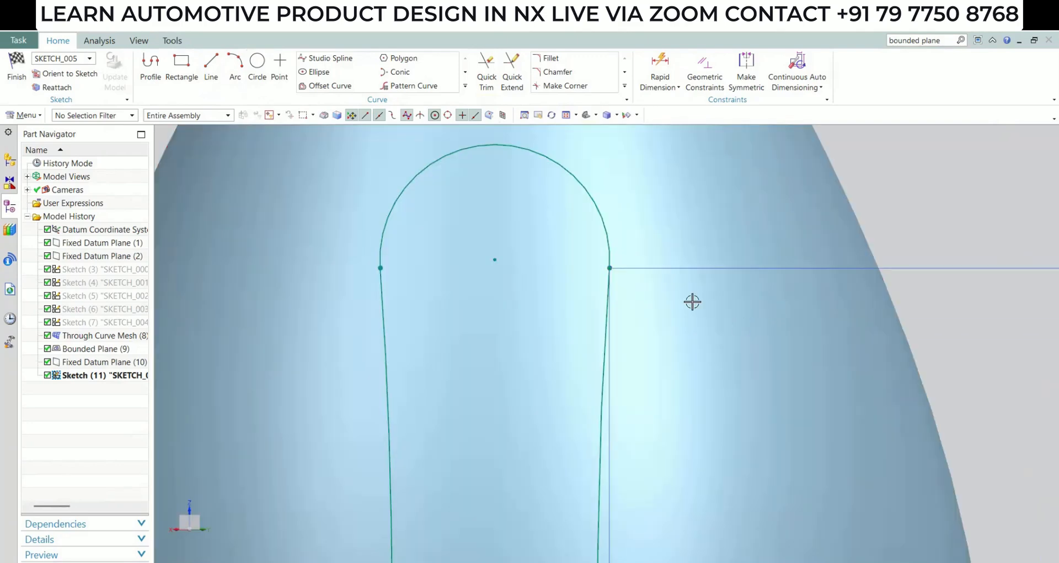
scroll(681, 308, down, 4)
scroll(677, 311, down, 3)
shift+middle_drag(763, 256, 677, 183)
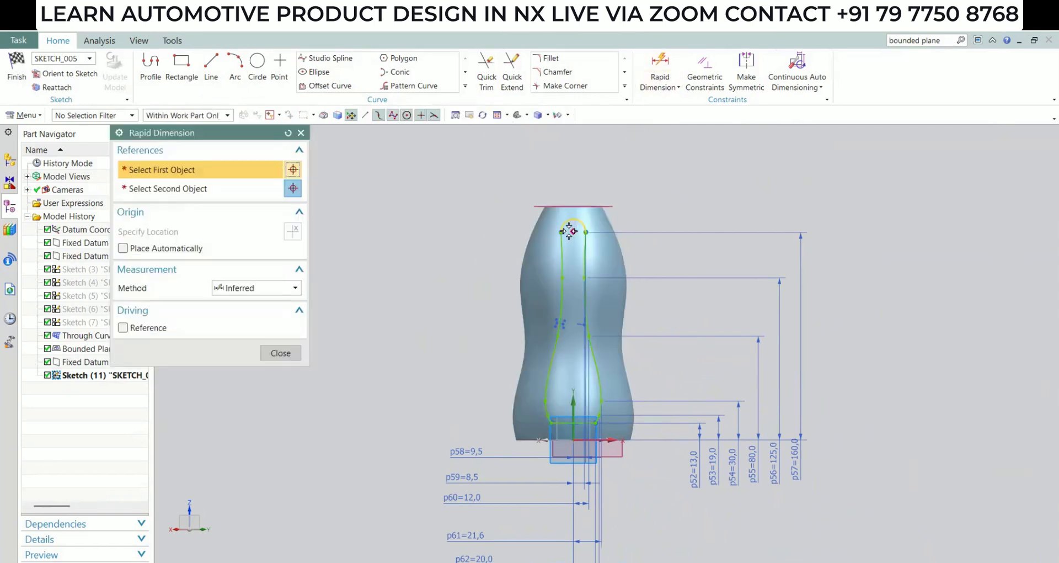
click(577, 257)
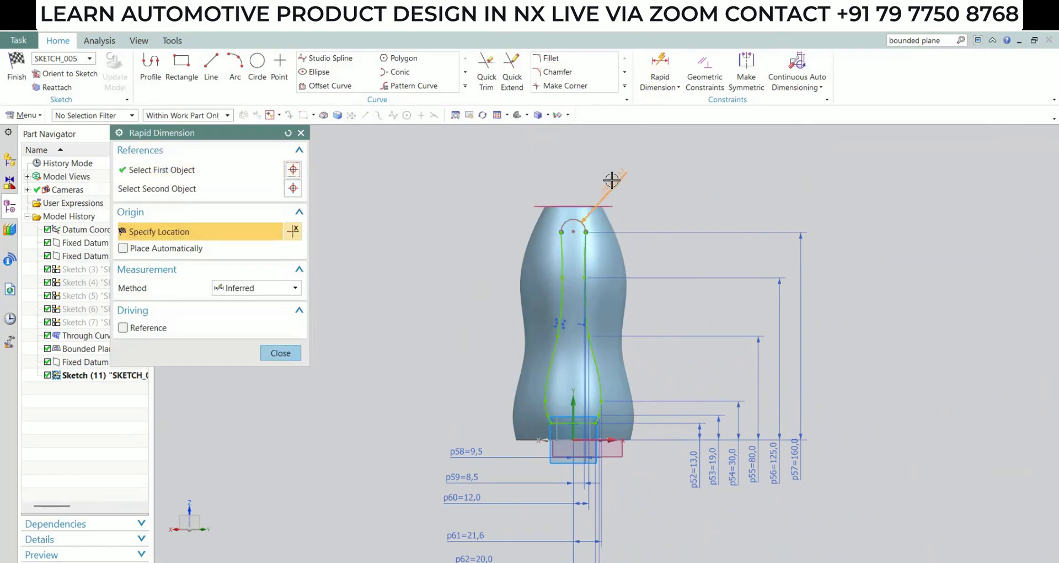
click(670, 251)
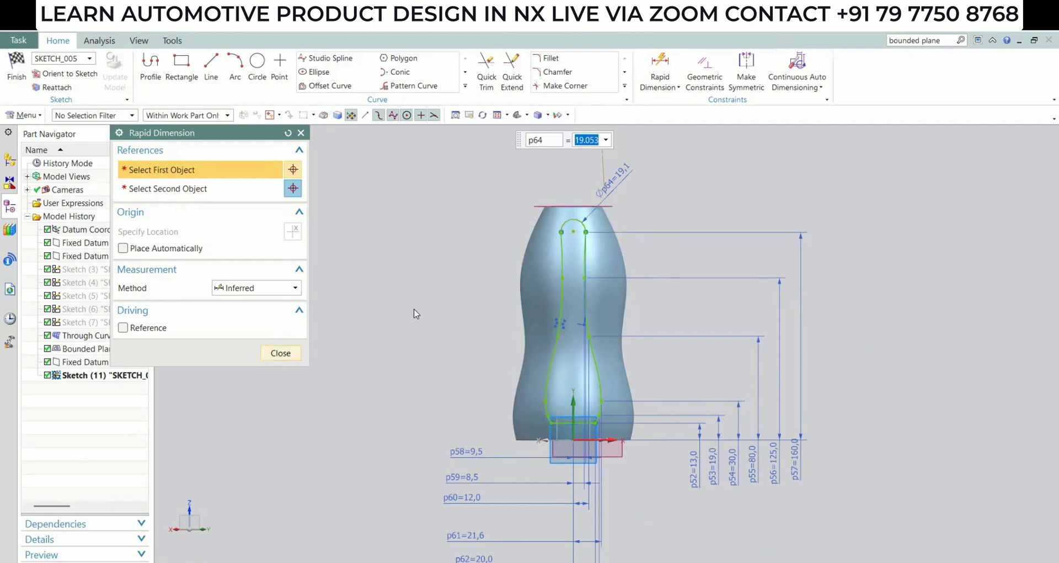
key(Escape)
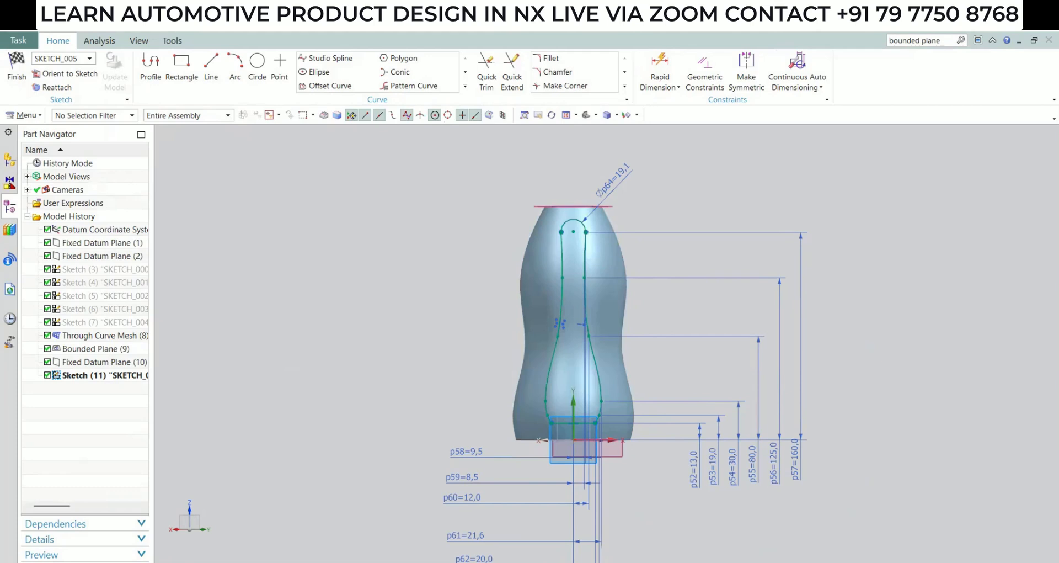
middle_drag(576, 320, 503, 343)
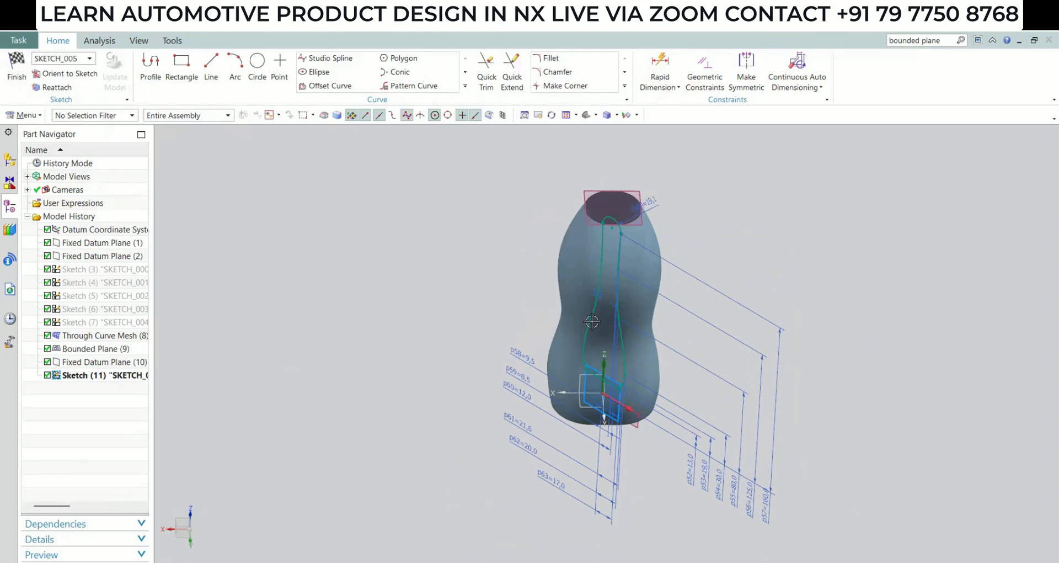
middle_drag(590, 331, 530, 331)
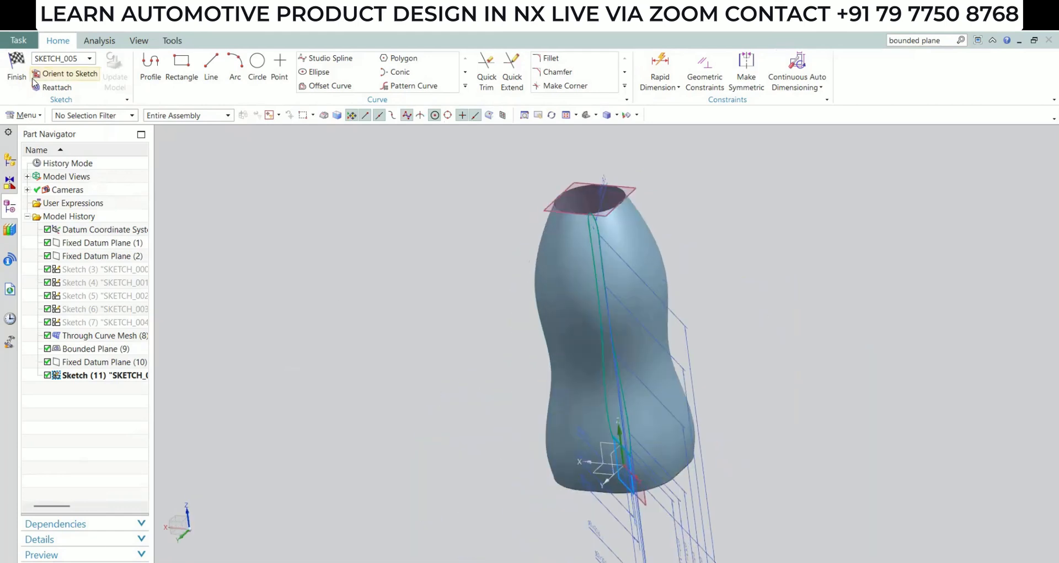